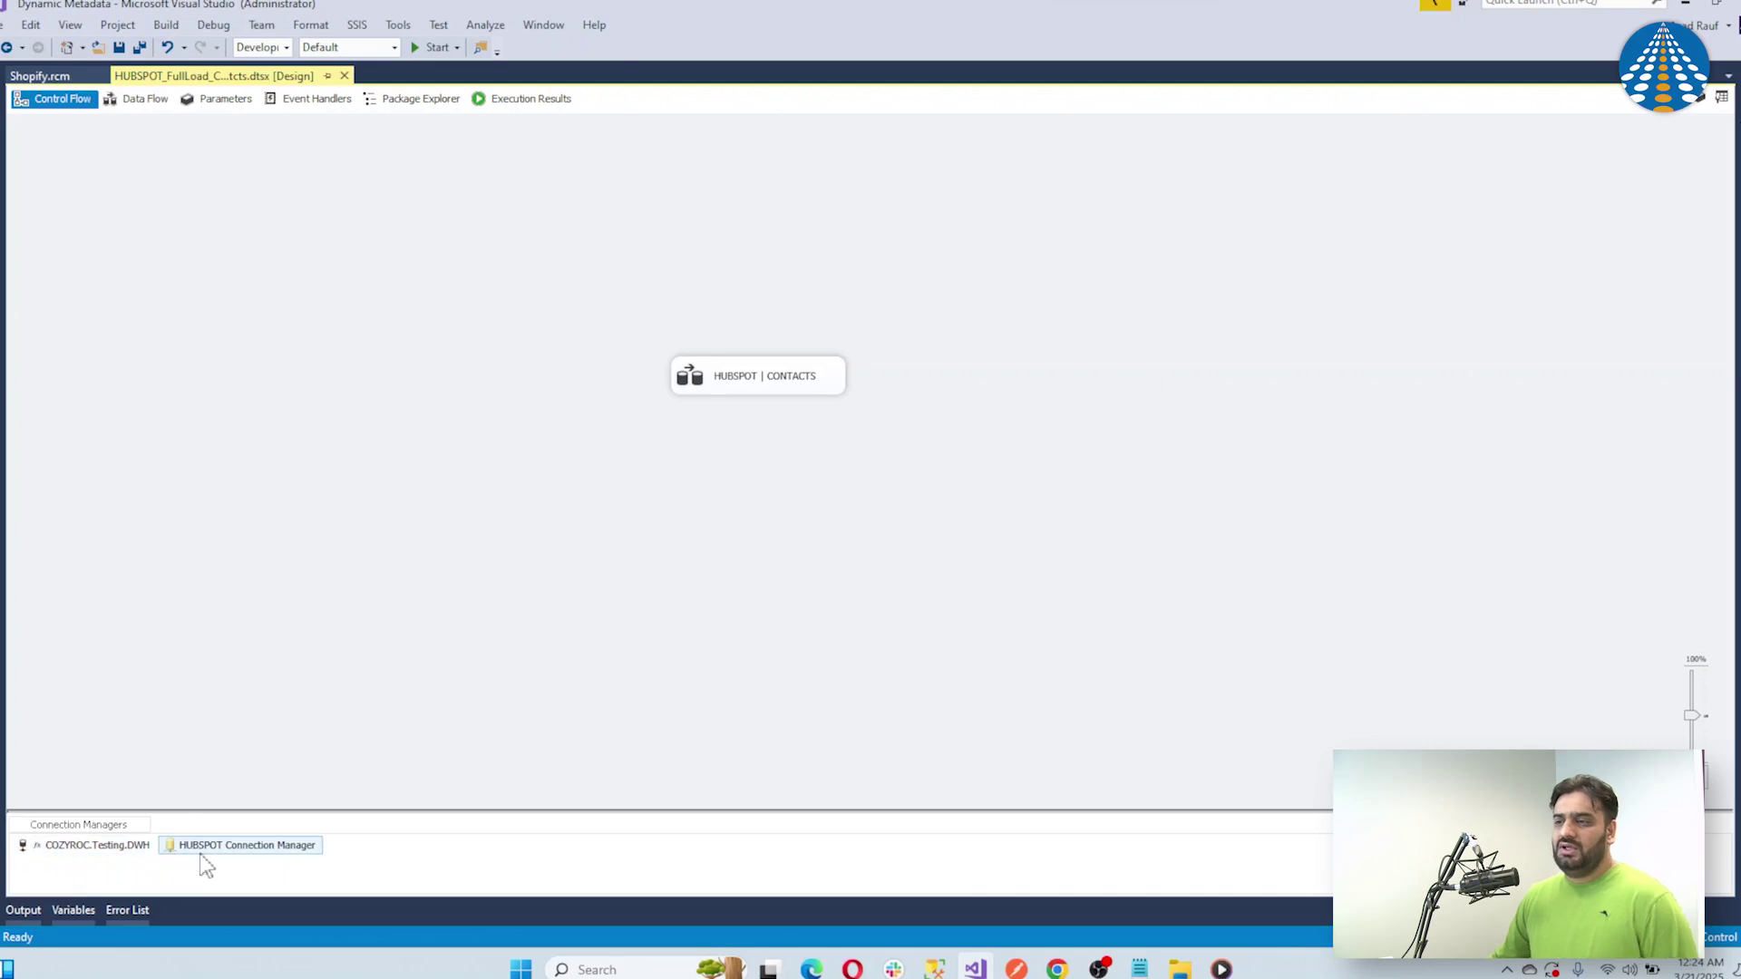
# Review the HUBSPOT connection manager's settings and accept them
pyautogui.click(236, 857)
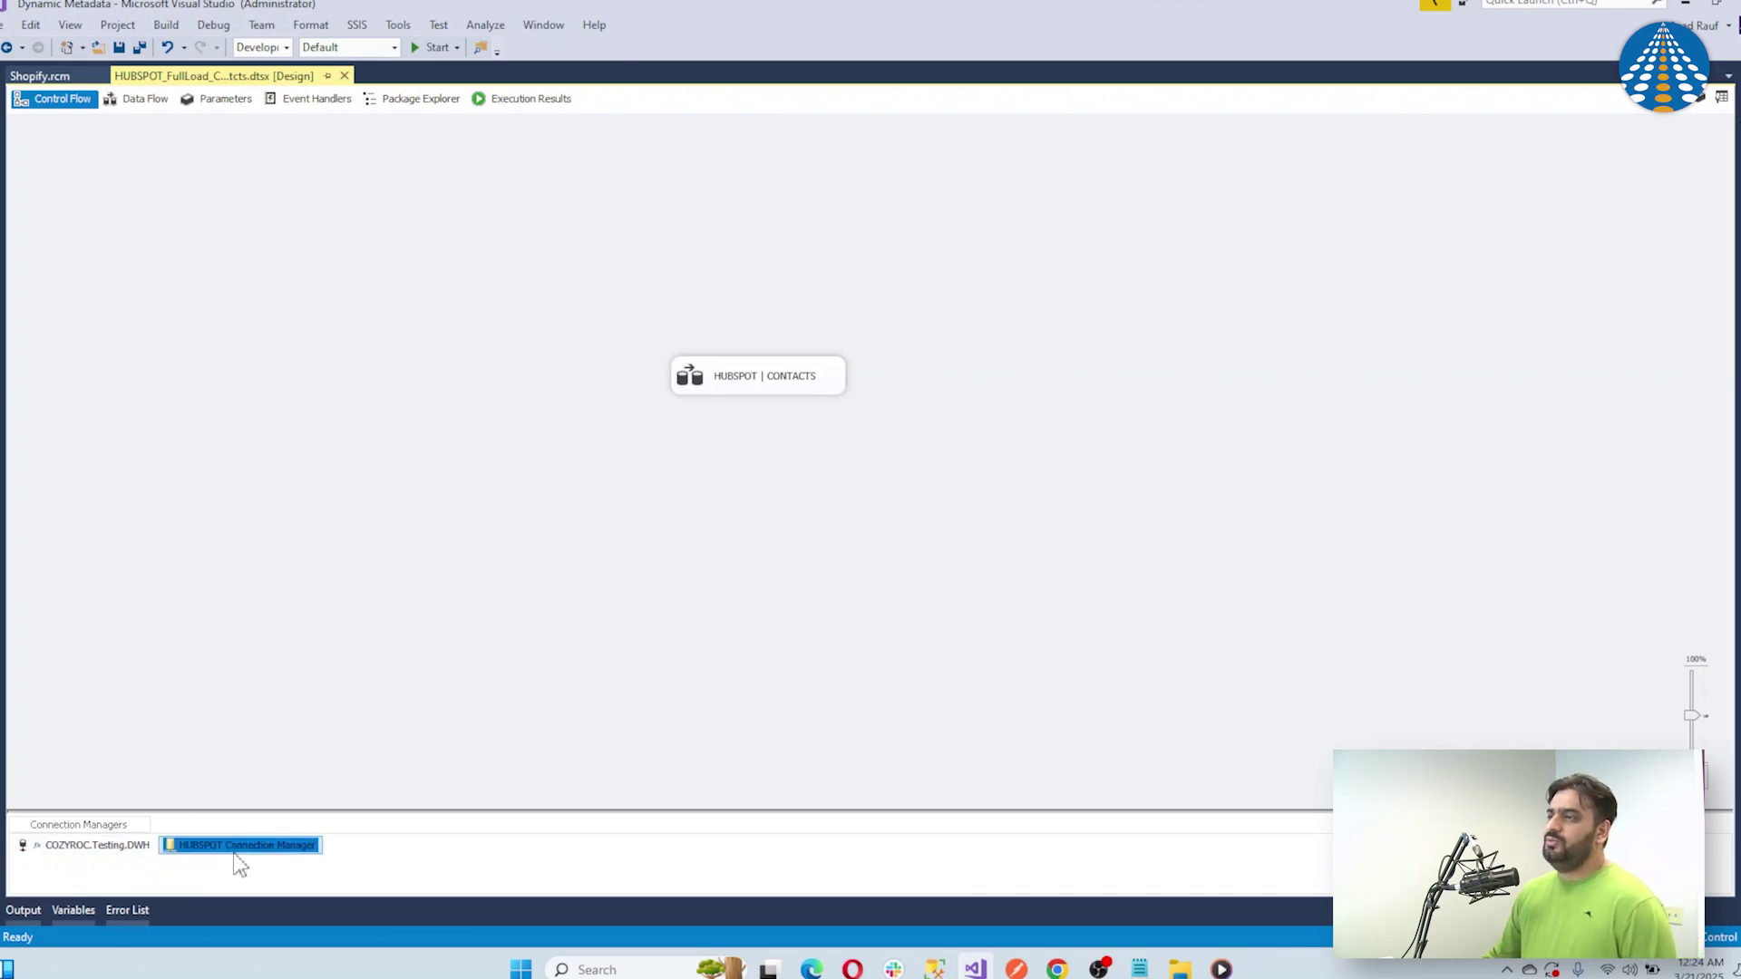
pyautogui.doubleClick(236, 857)
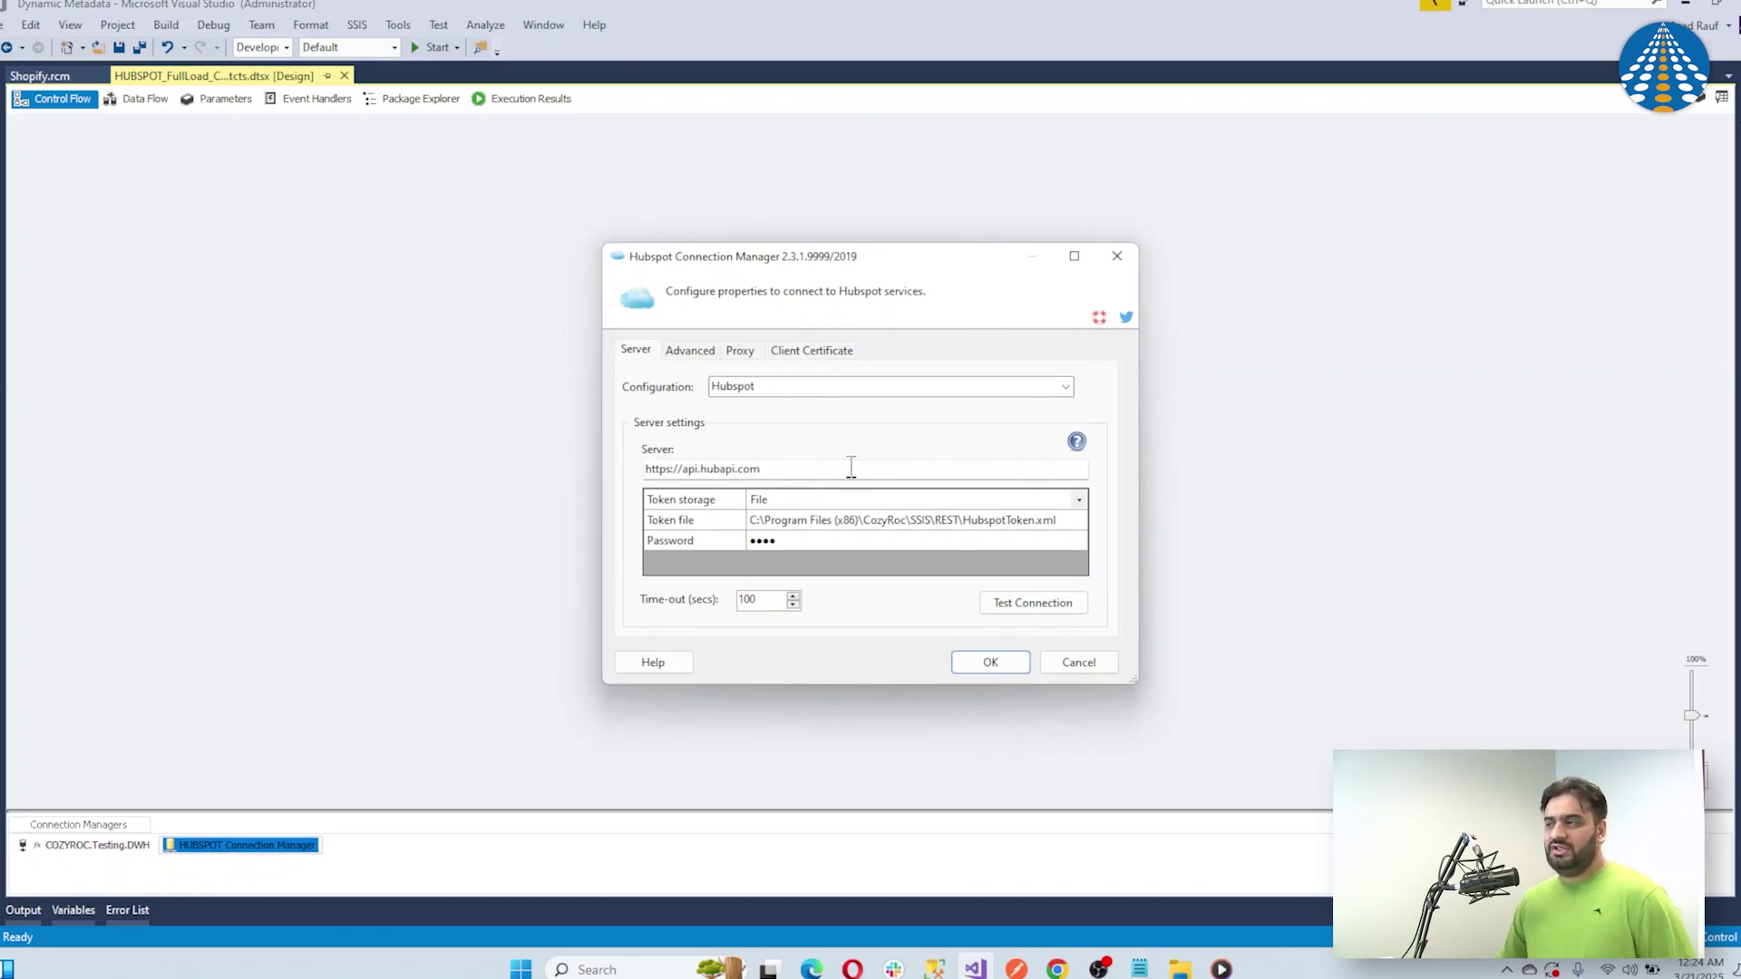
pyautogui.click(991, 662)
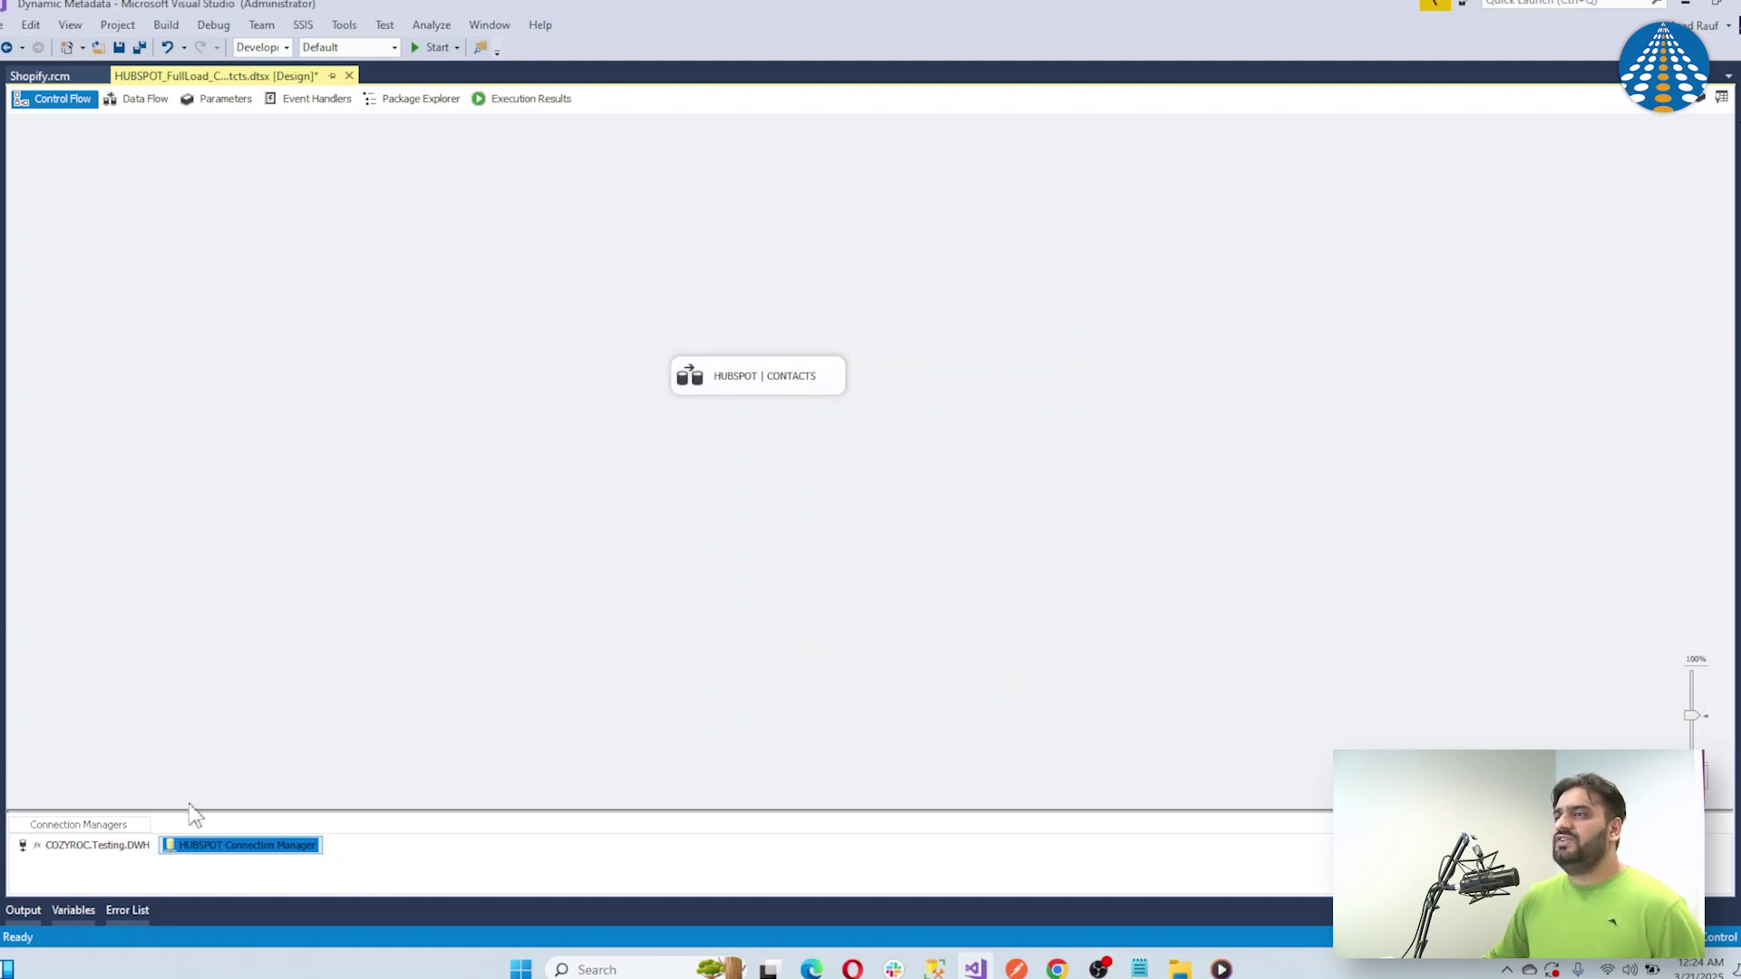
# Check the Database, Password, Port, Server and Username parameters and save the package
pyautogui.click(210, 102)
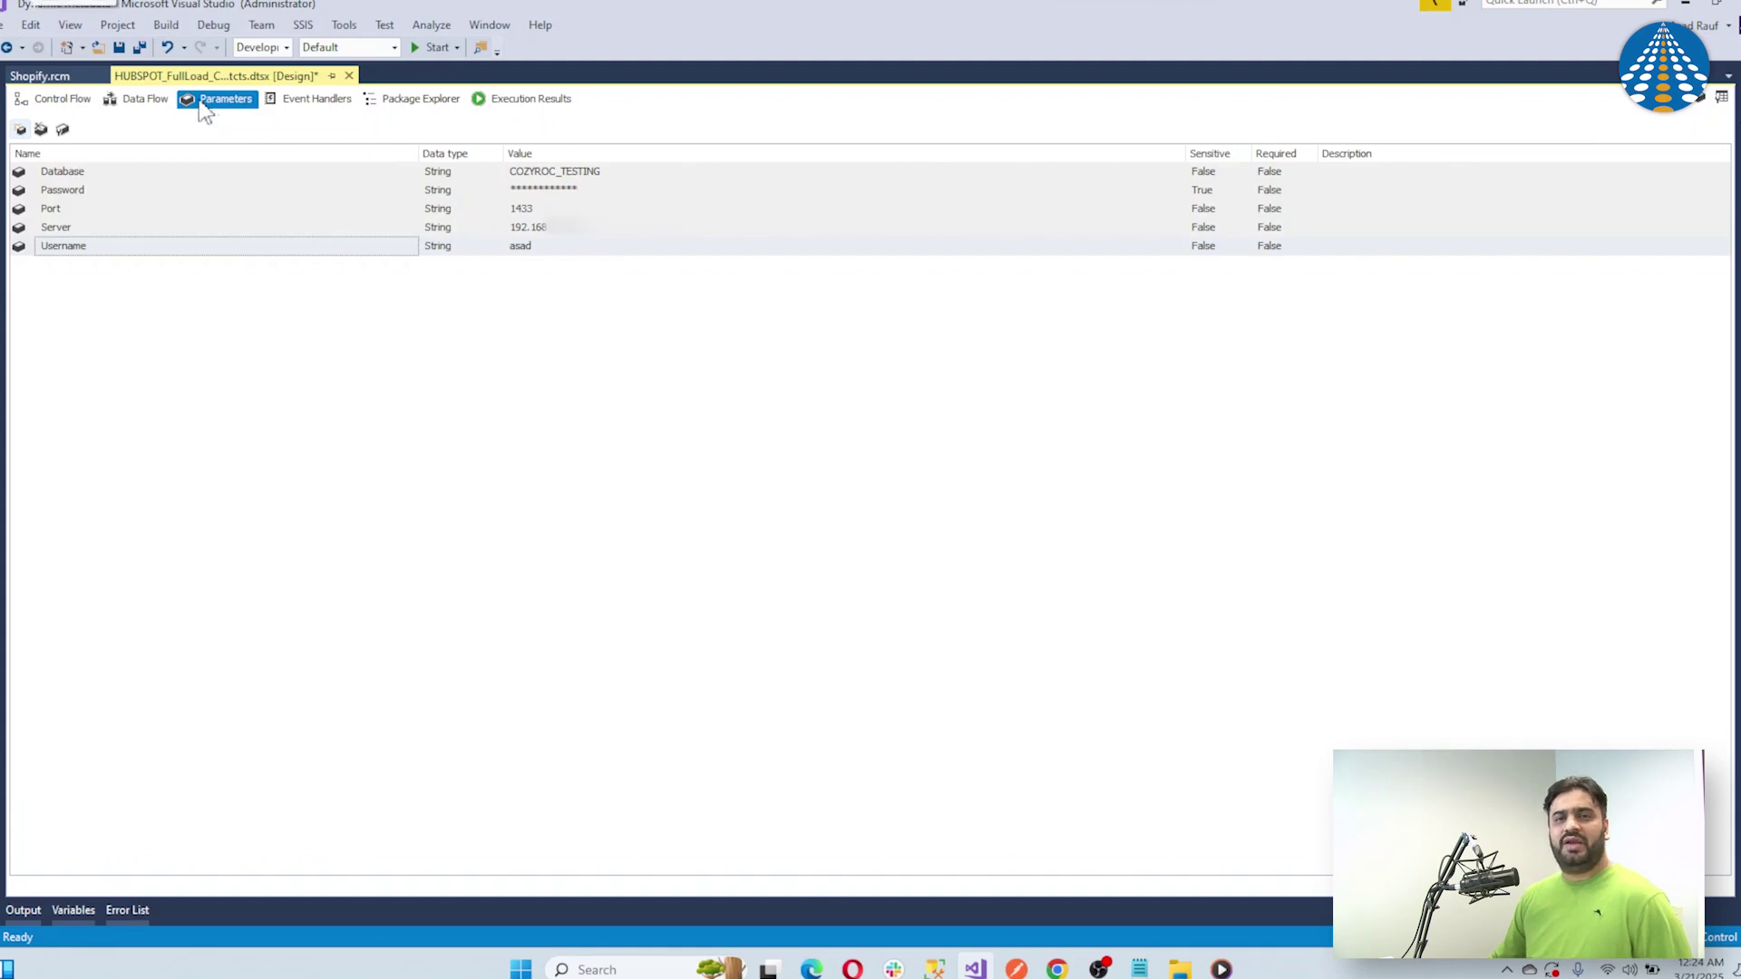
pyautogui.click(120, 48)
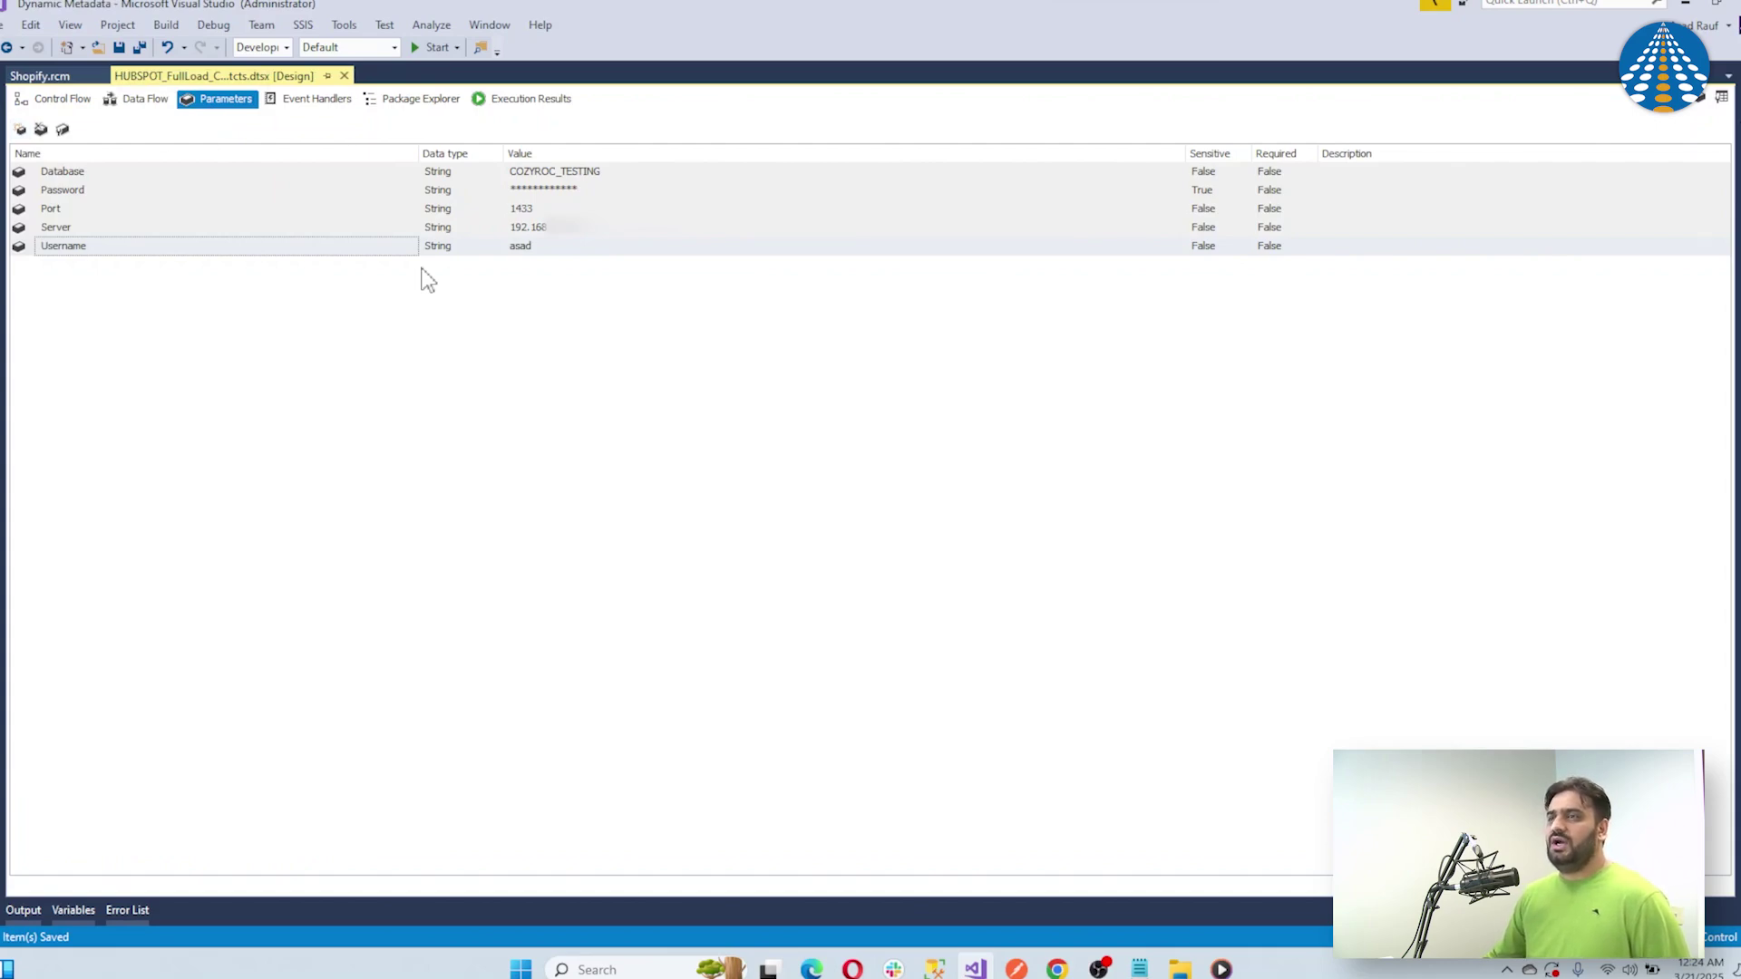
pyautogui.click(56, 99)
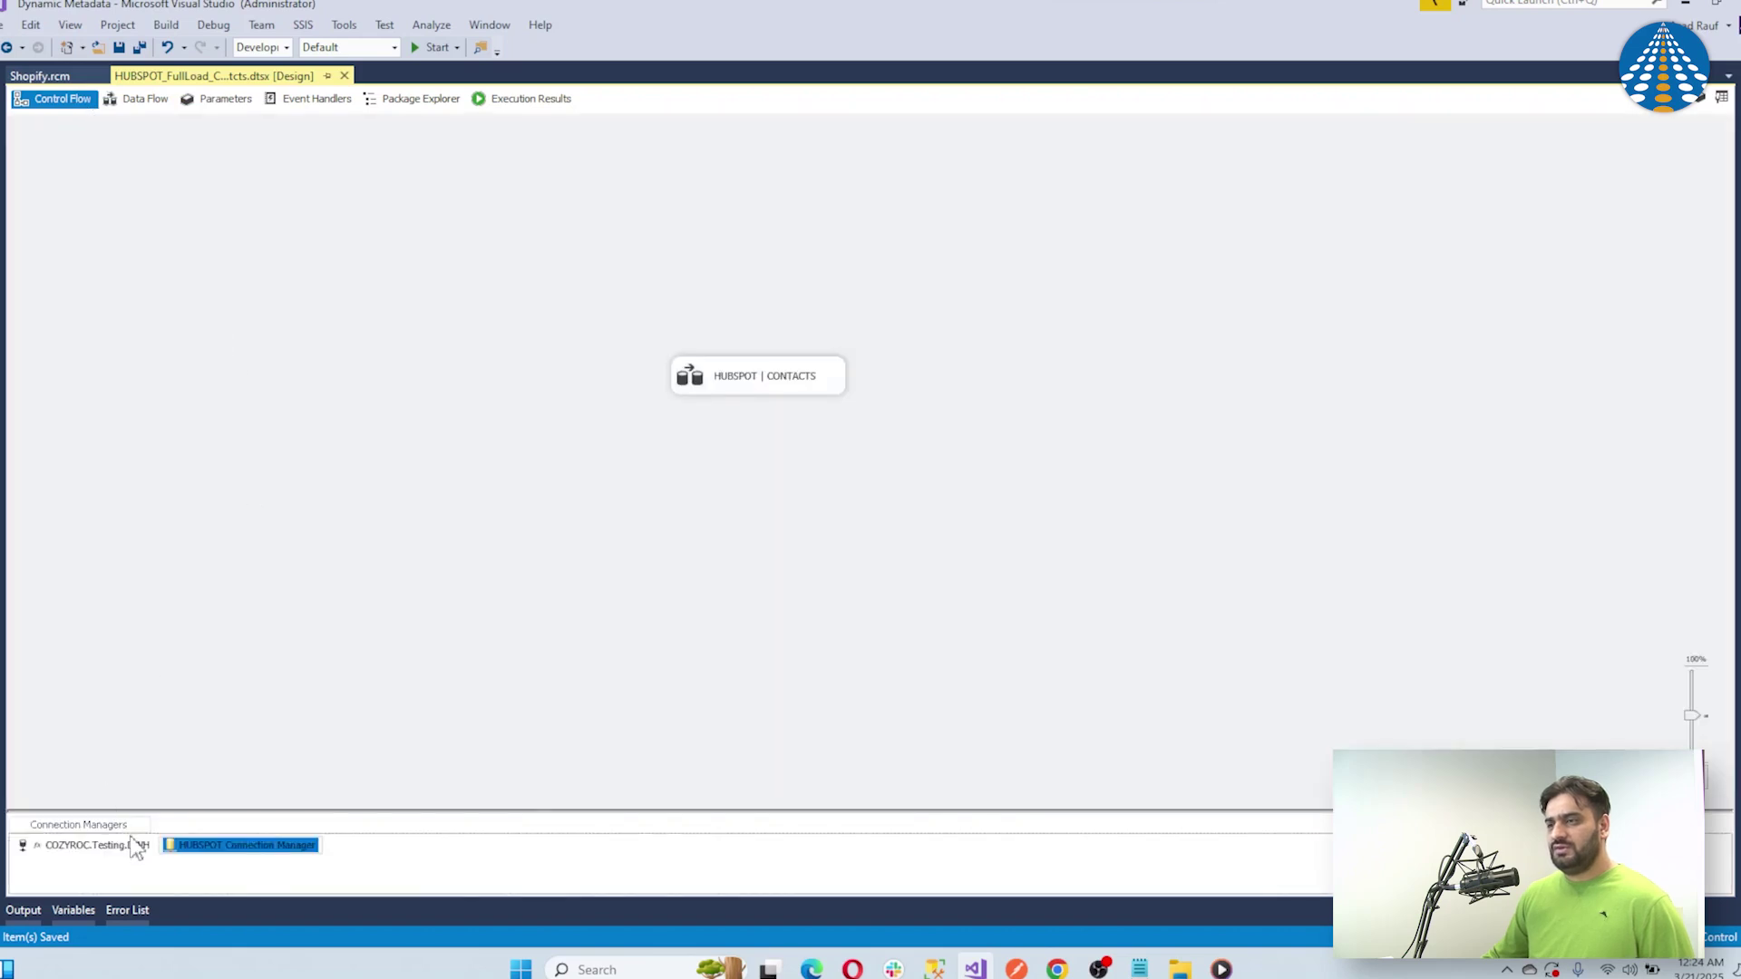
# Confirm COZYROC.Testing.DWH's ServerName expression combines the Server and Port parameters, then close its properties
pyautogui.click(136, 845)
pyautogui.rightClick(136, 845)
pyautogui.click(186, 826)
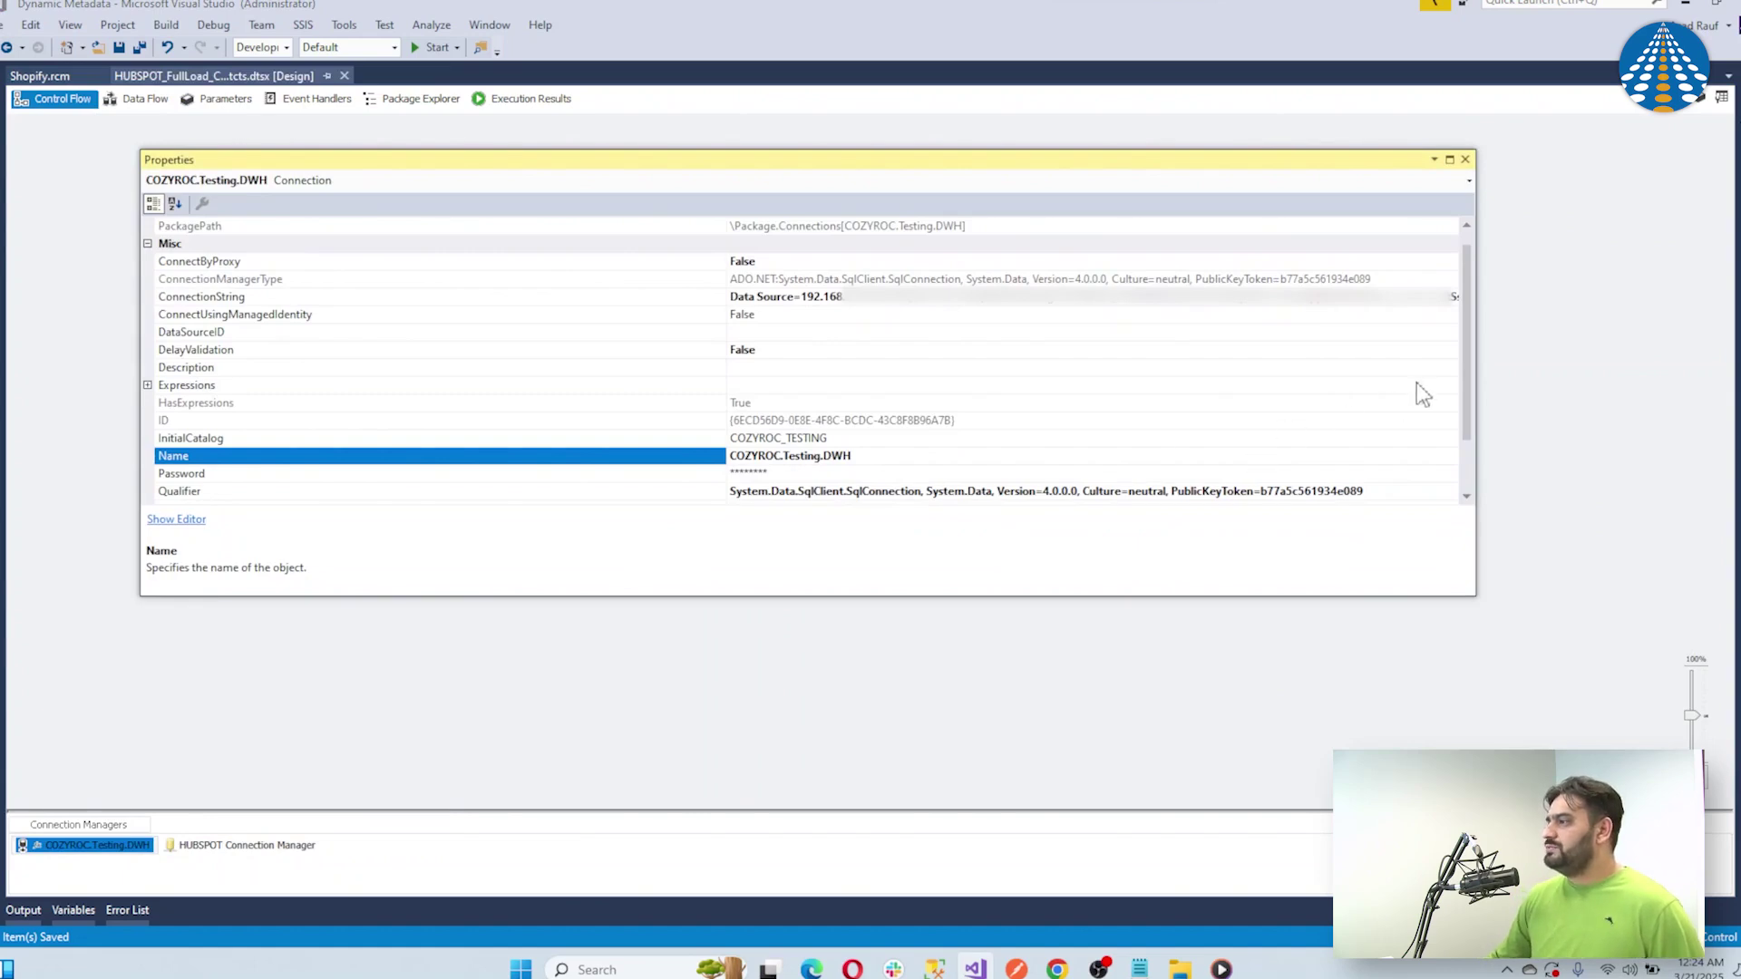
pyautogui.click(1417, 386)
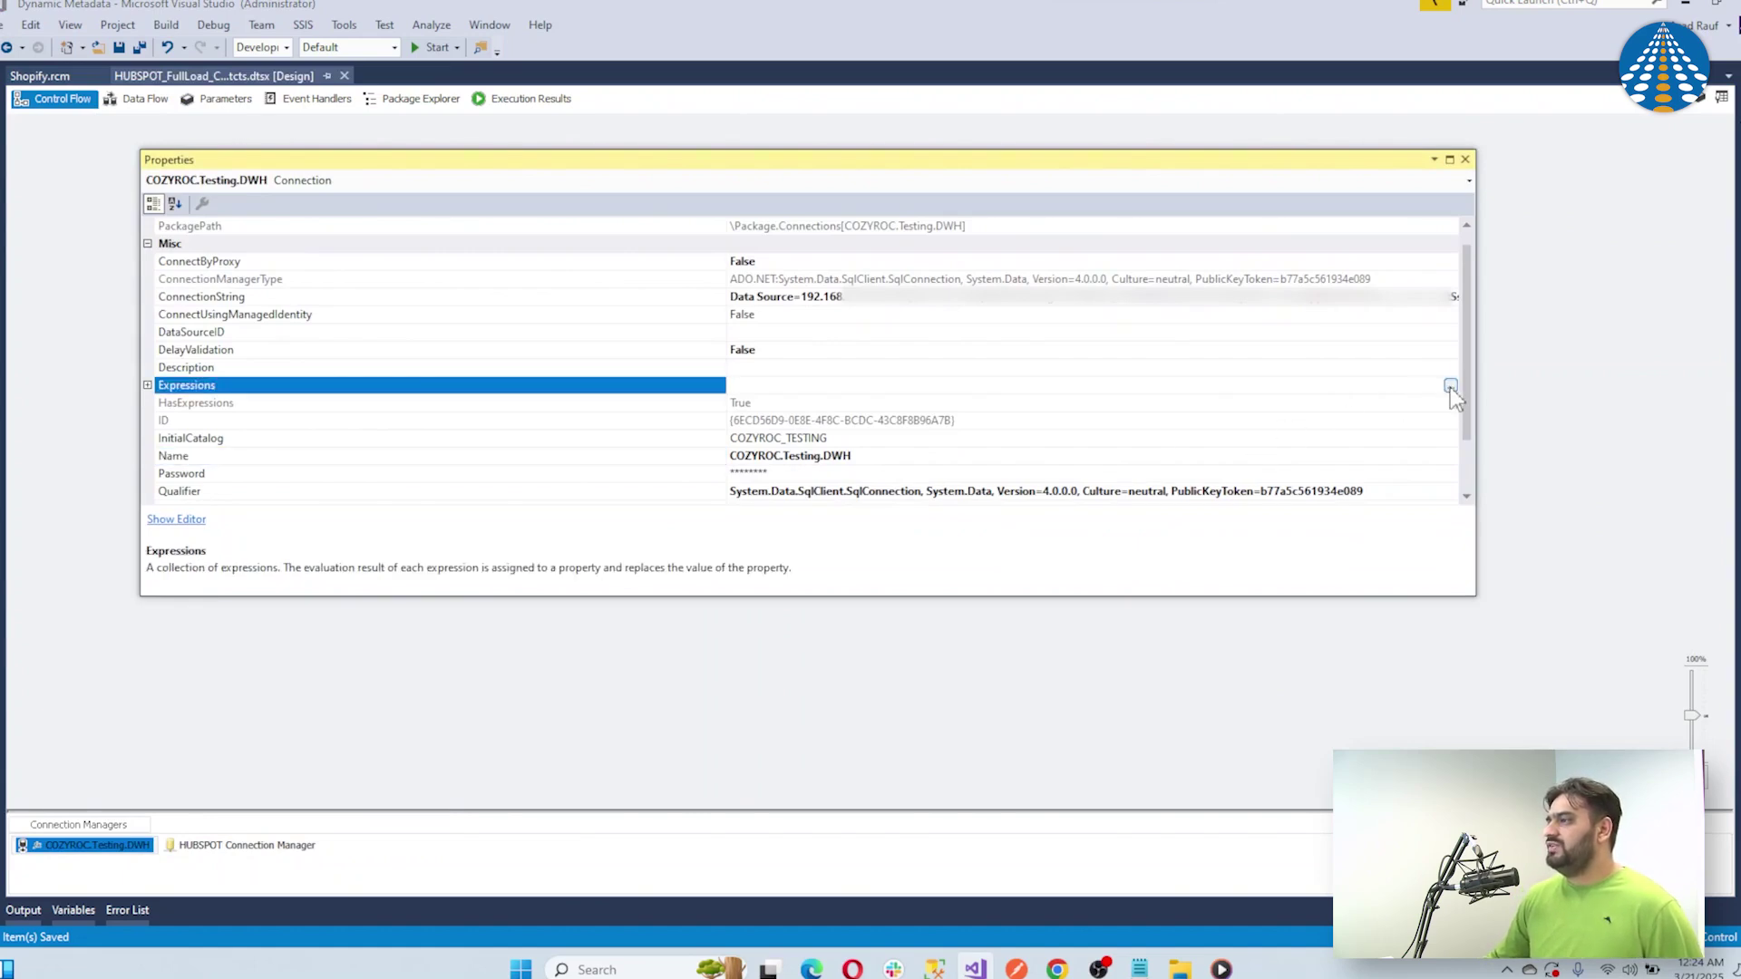
pyautogui.click(1450, 386)
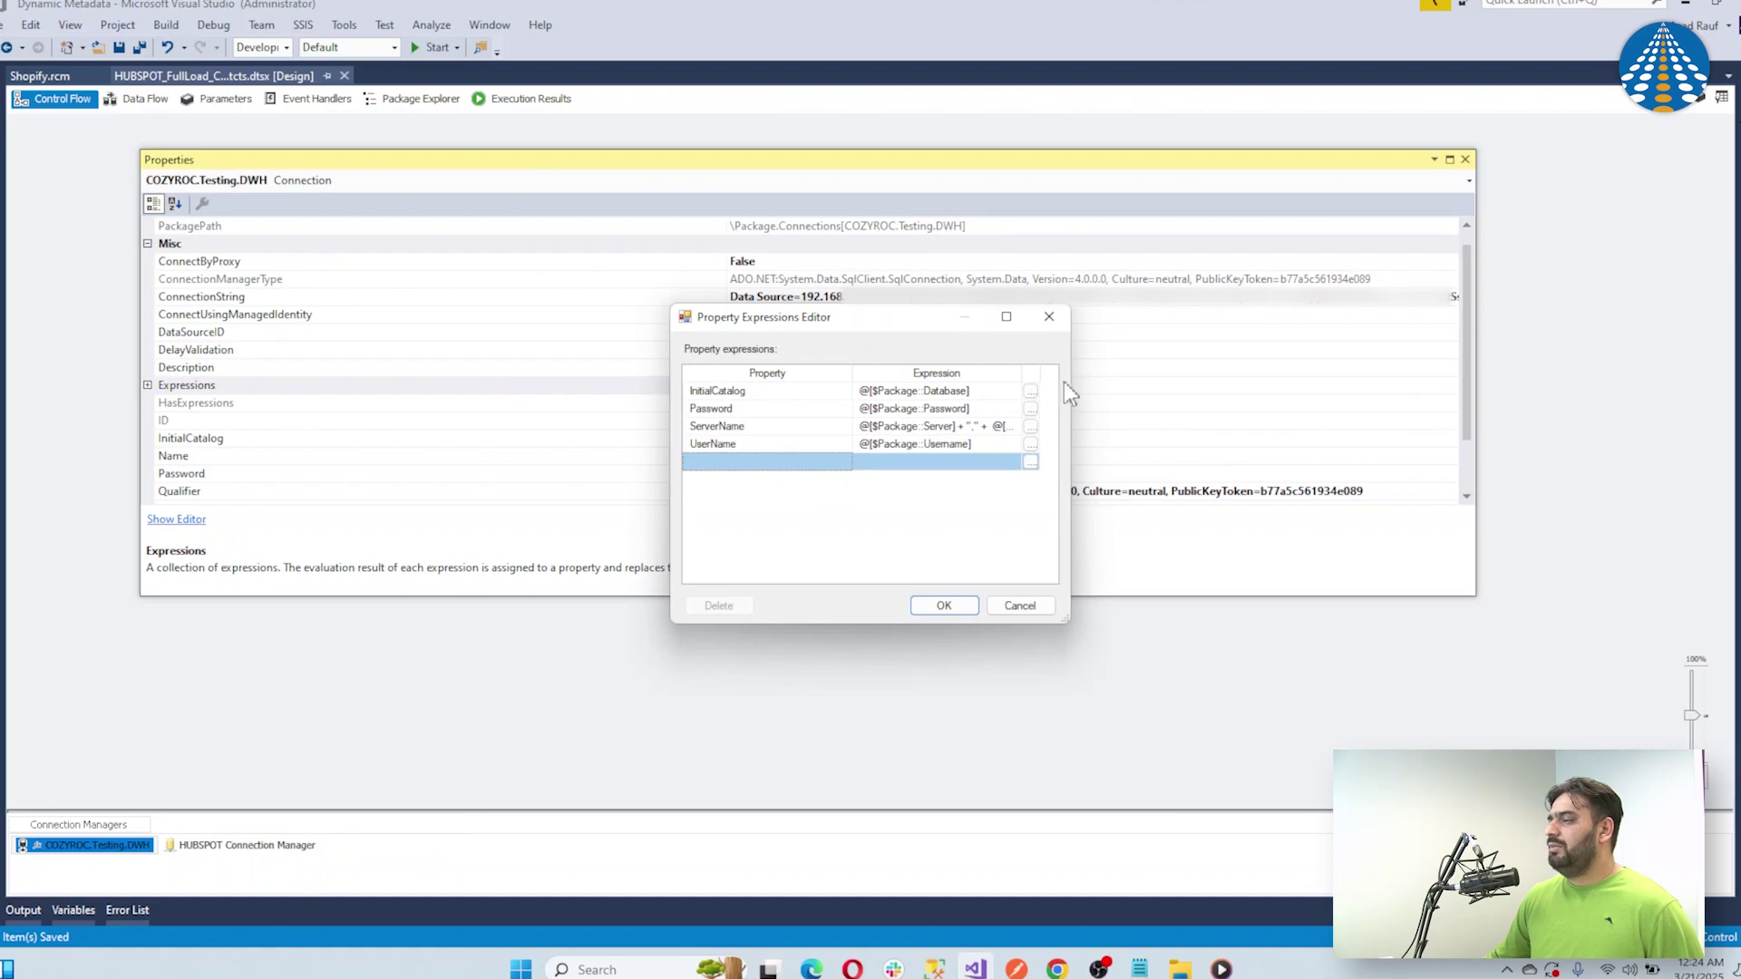
pyautogui.moveTo(1069, 388); pyautogui.dragTo(1180, 383)
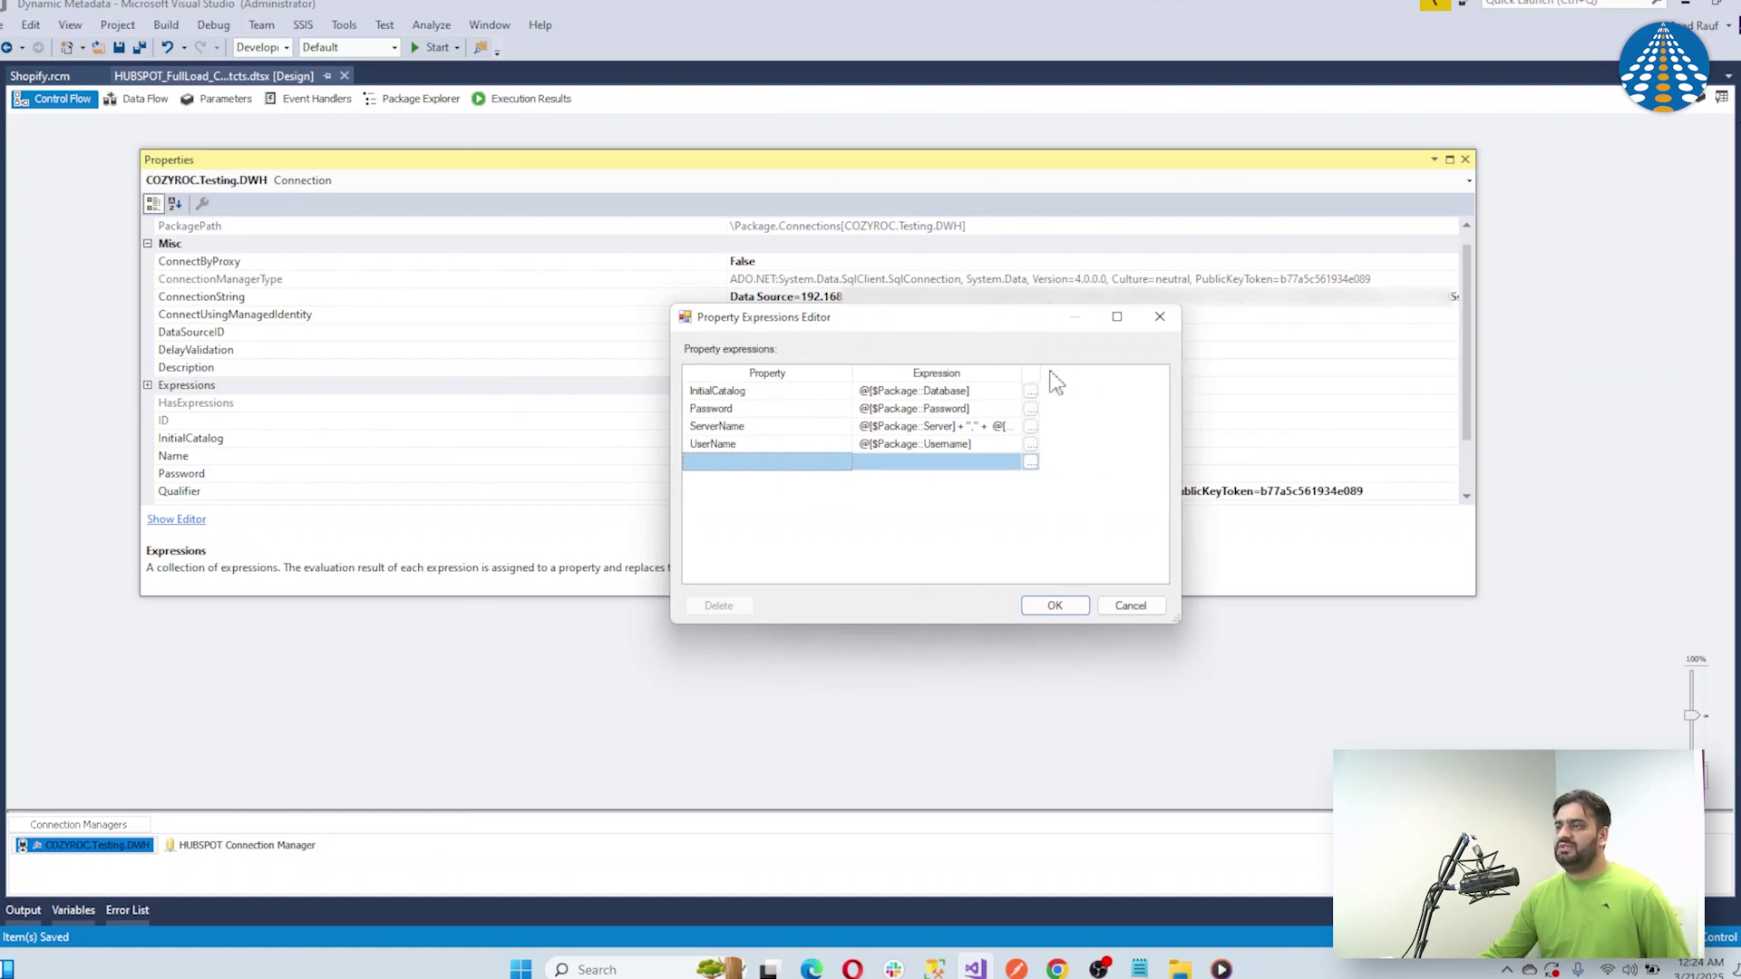
pyautogui.moveTo(1020, 373); pyautogui.dragTo(1120, 378)
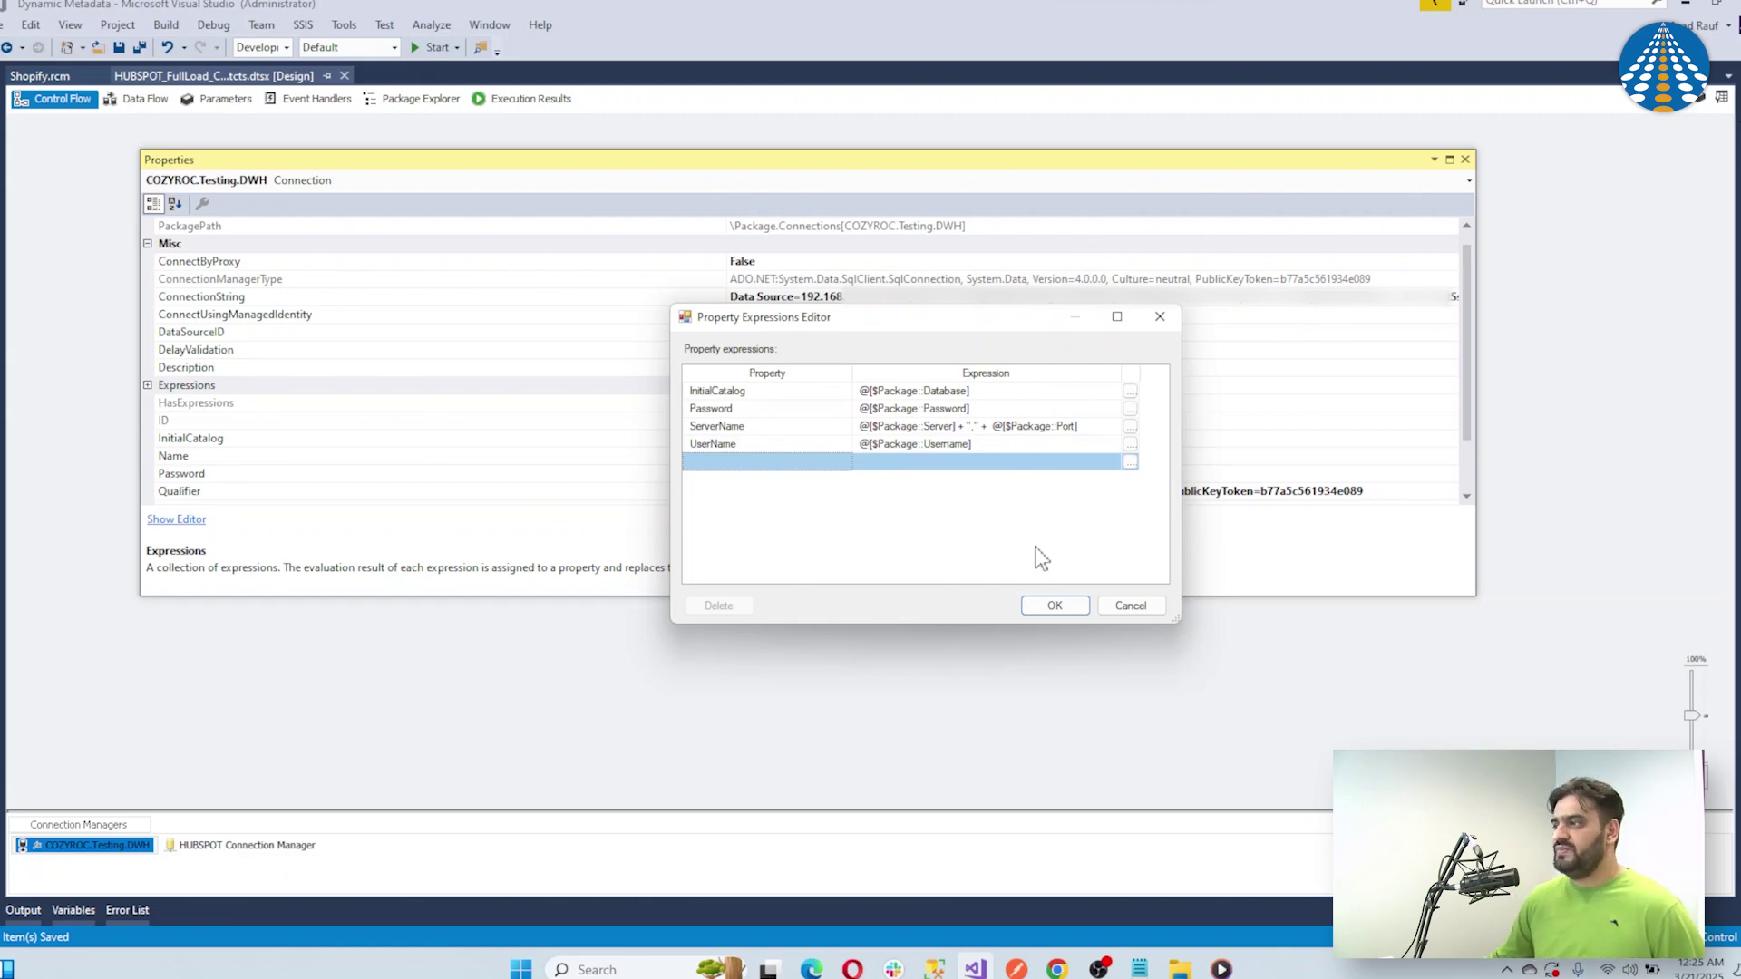
pyautogui.click(1054, 605)
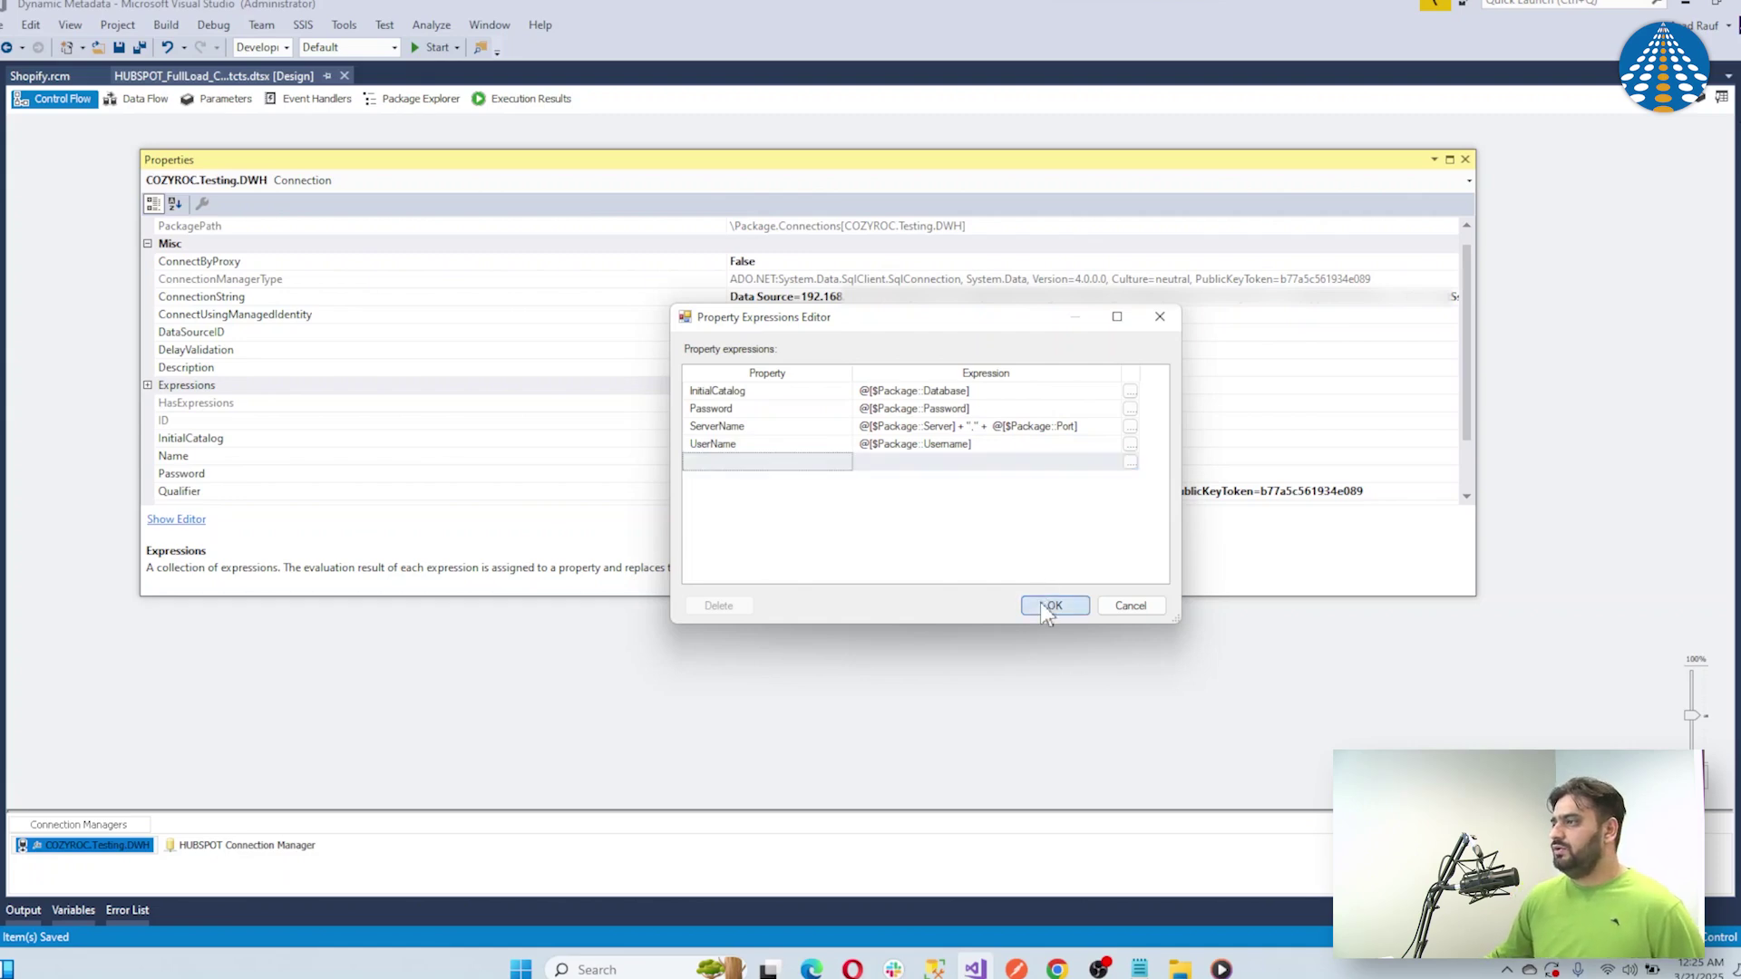
pyautogui.click(1465, 158)
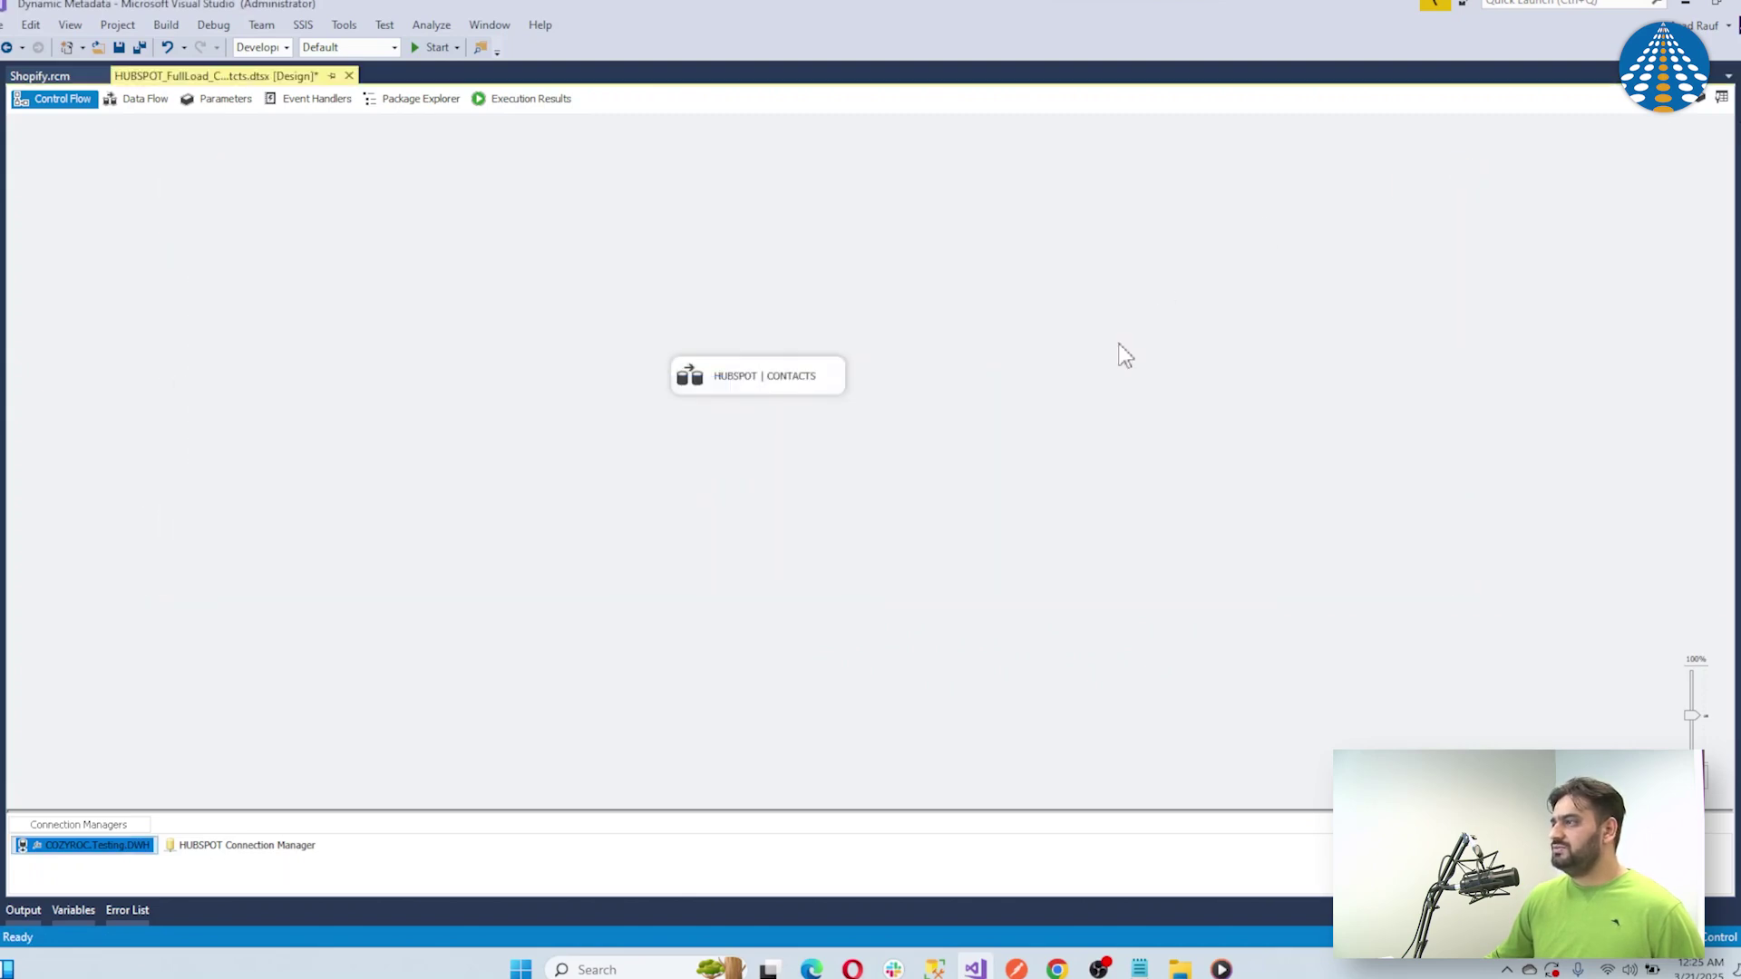
# Open the HUBSPOT | CONTACTS data flow and preview the HubSpot REST Source contact data
pyautogui.doubleClick(820, 378)
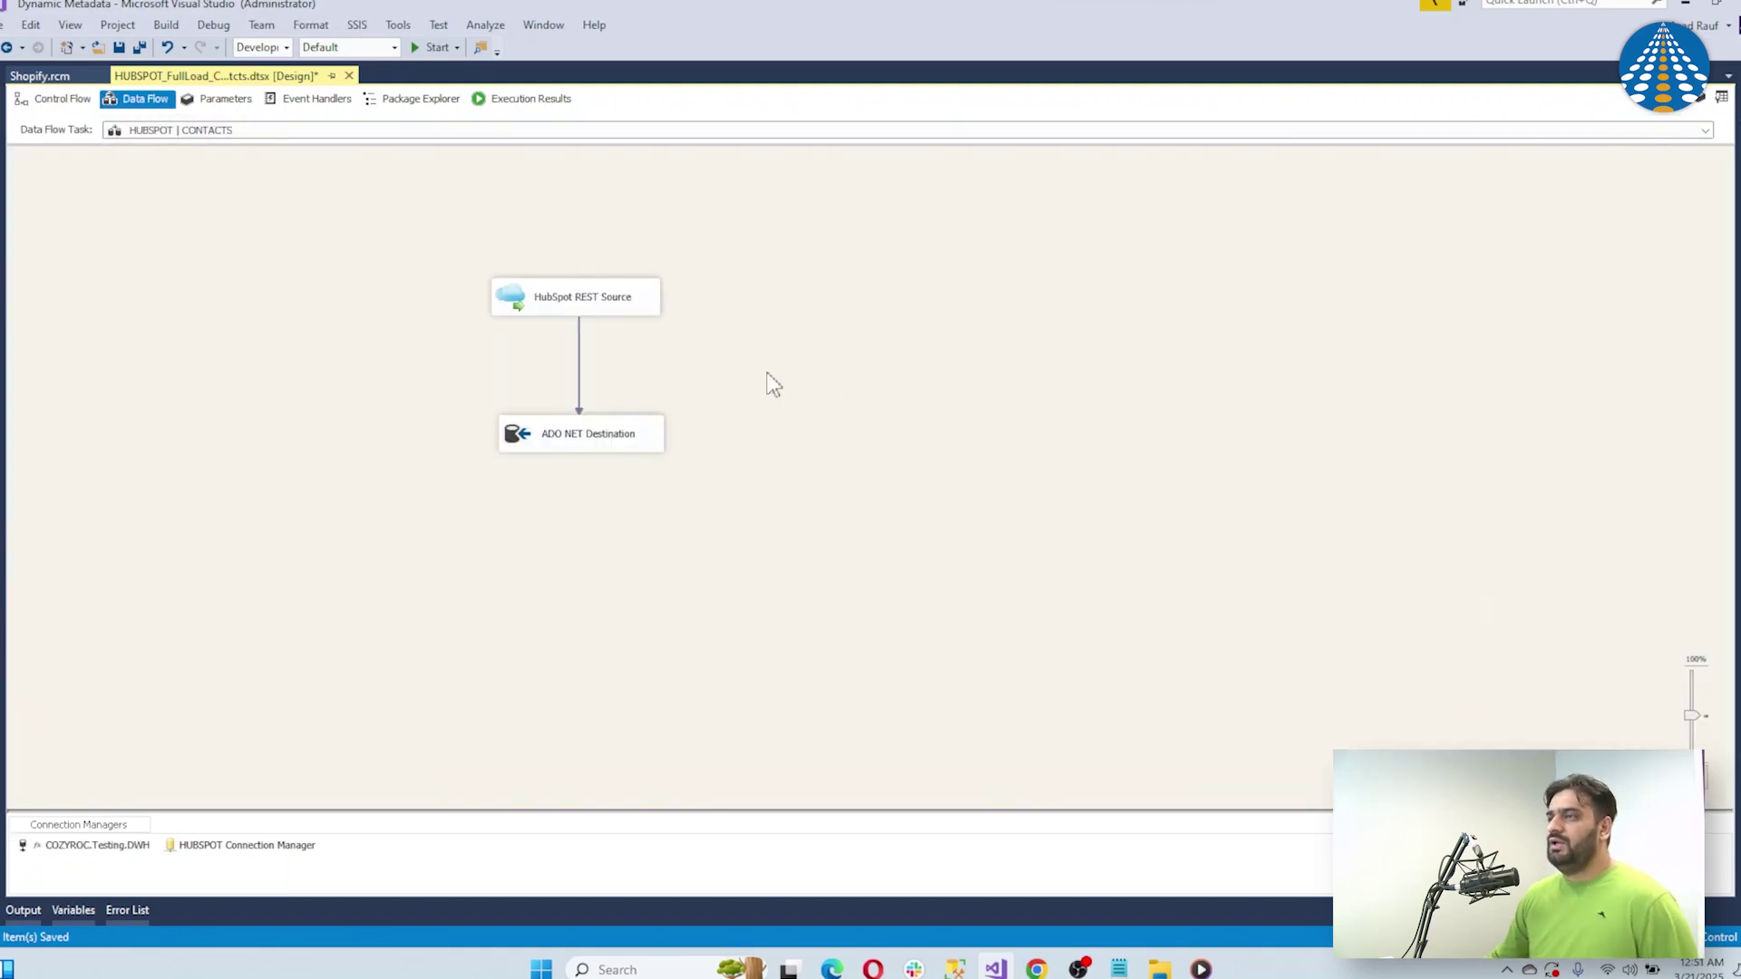
pyautogui.doubleClick(645, 308)
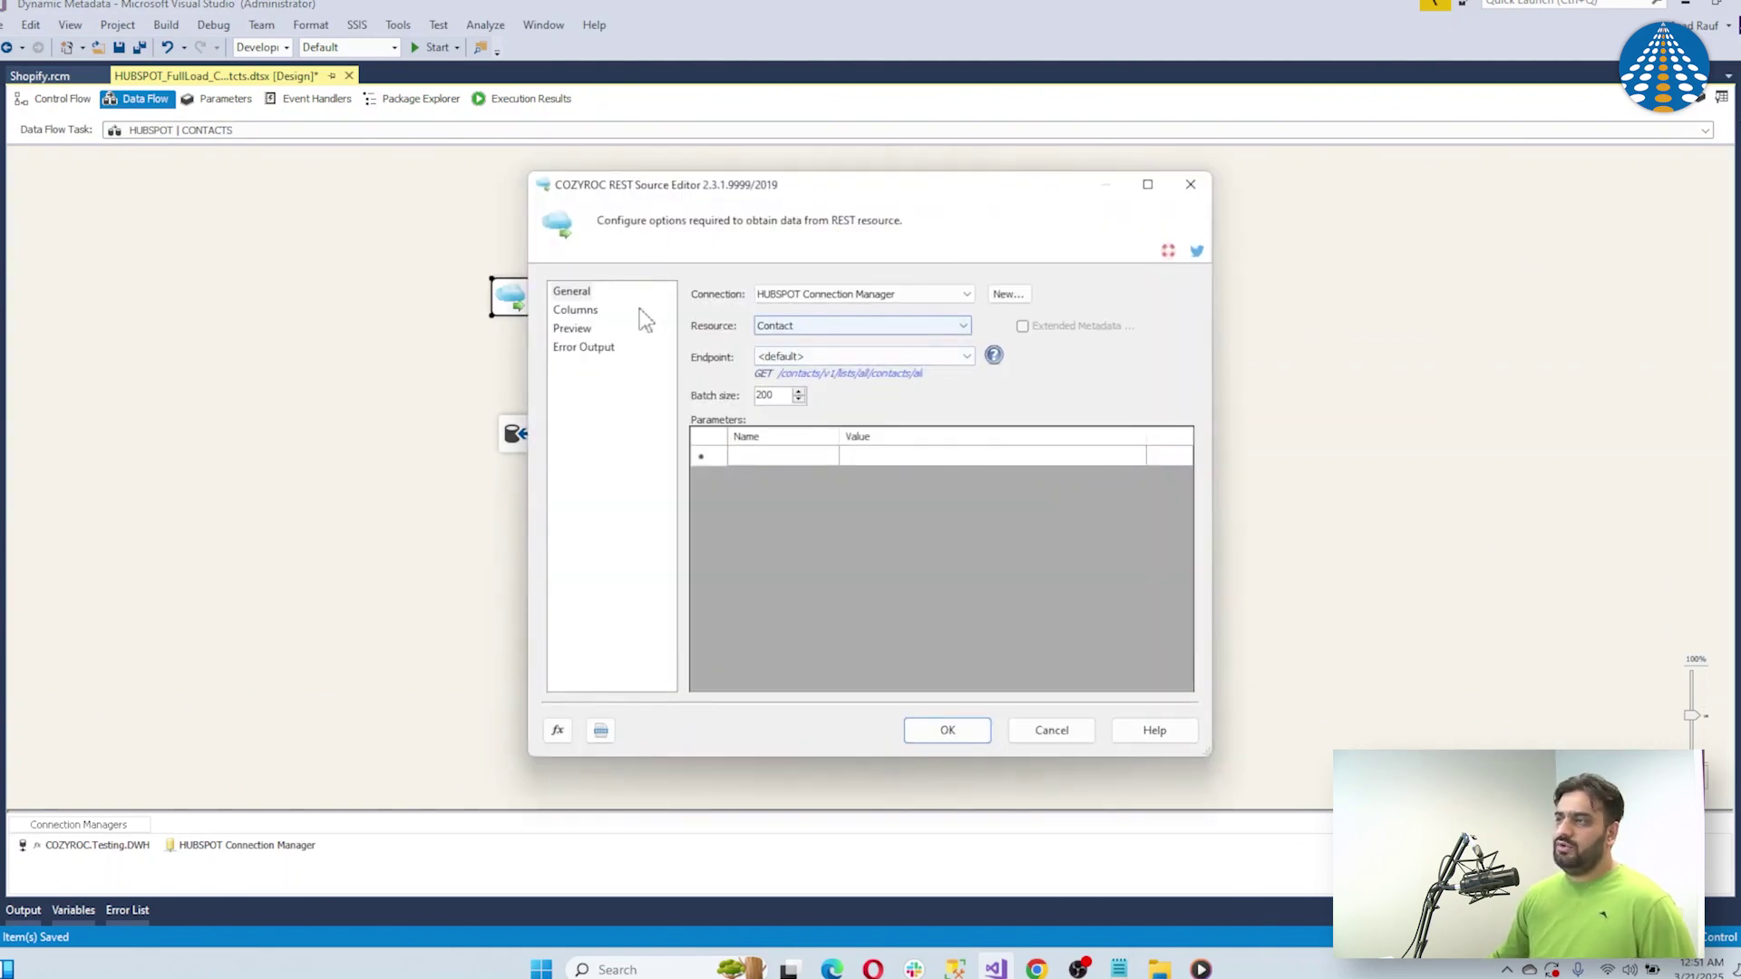
pyautogui.click(581, 331)
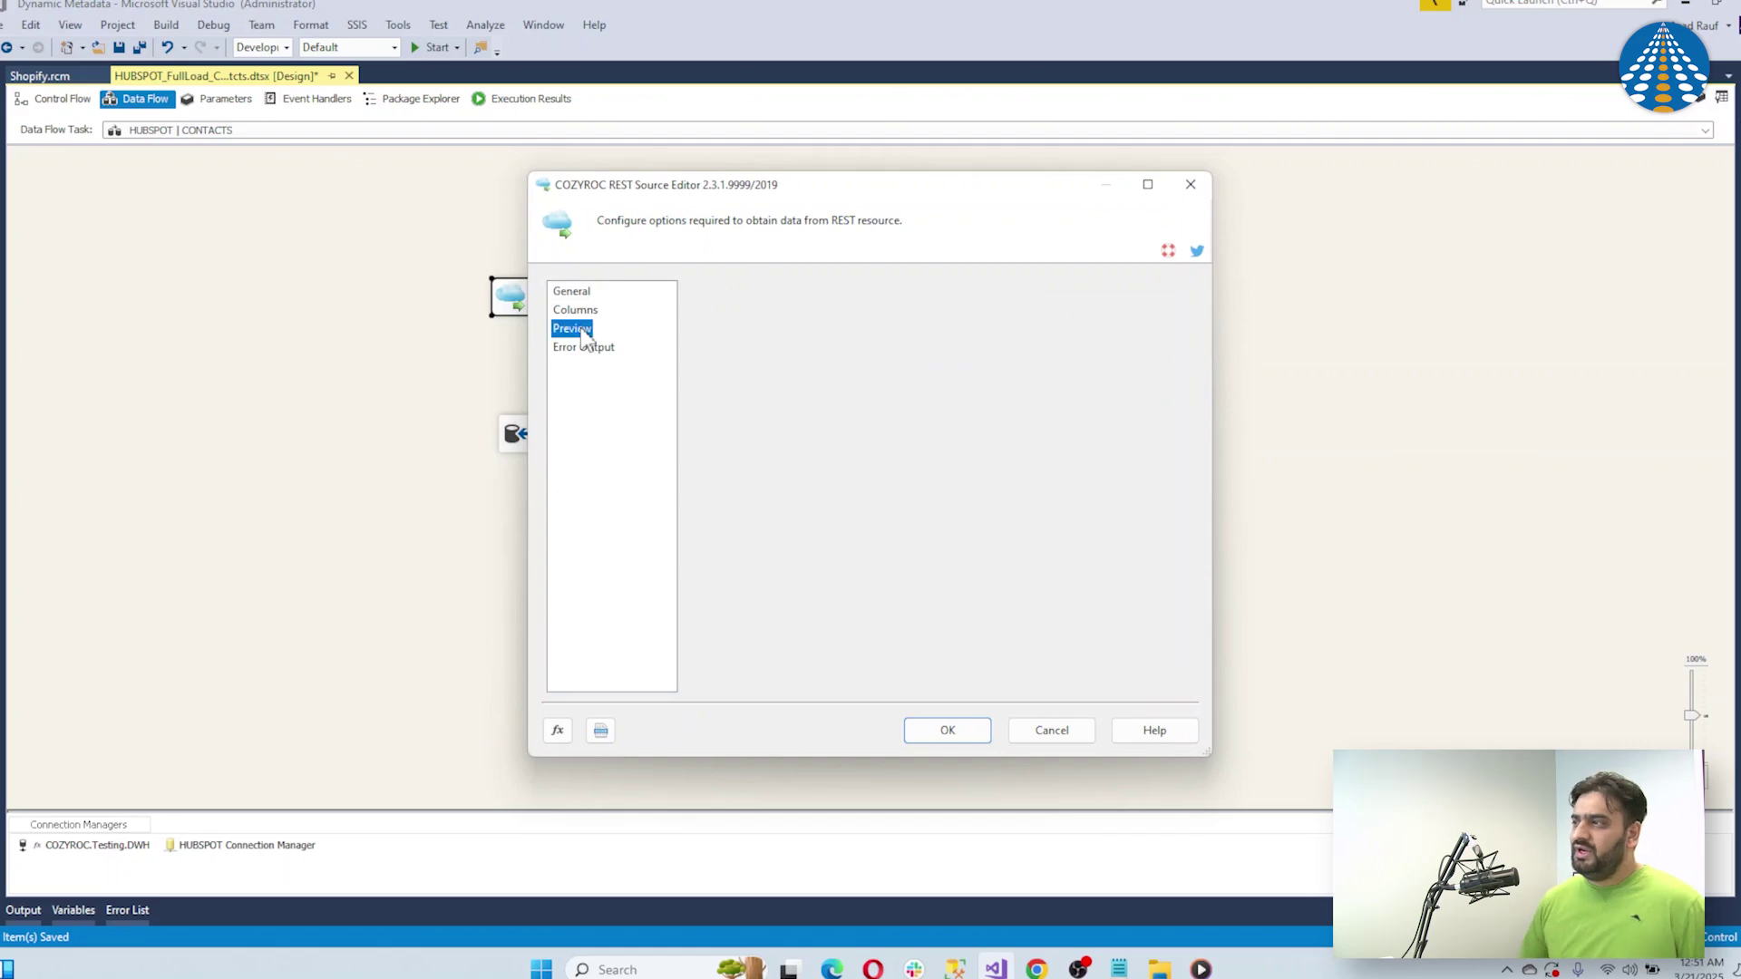
pyautogui.moveTo(1193, 406); pyautogui.dragTo(1193, 564)
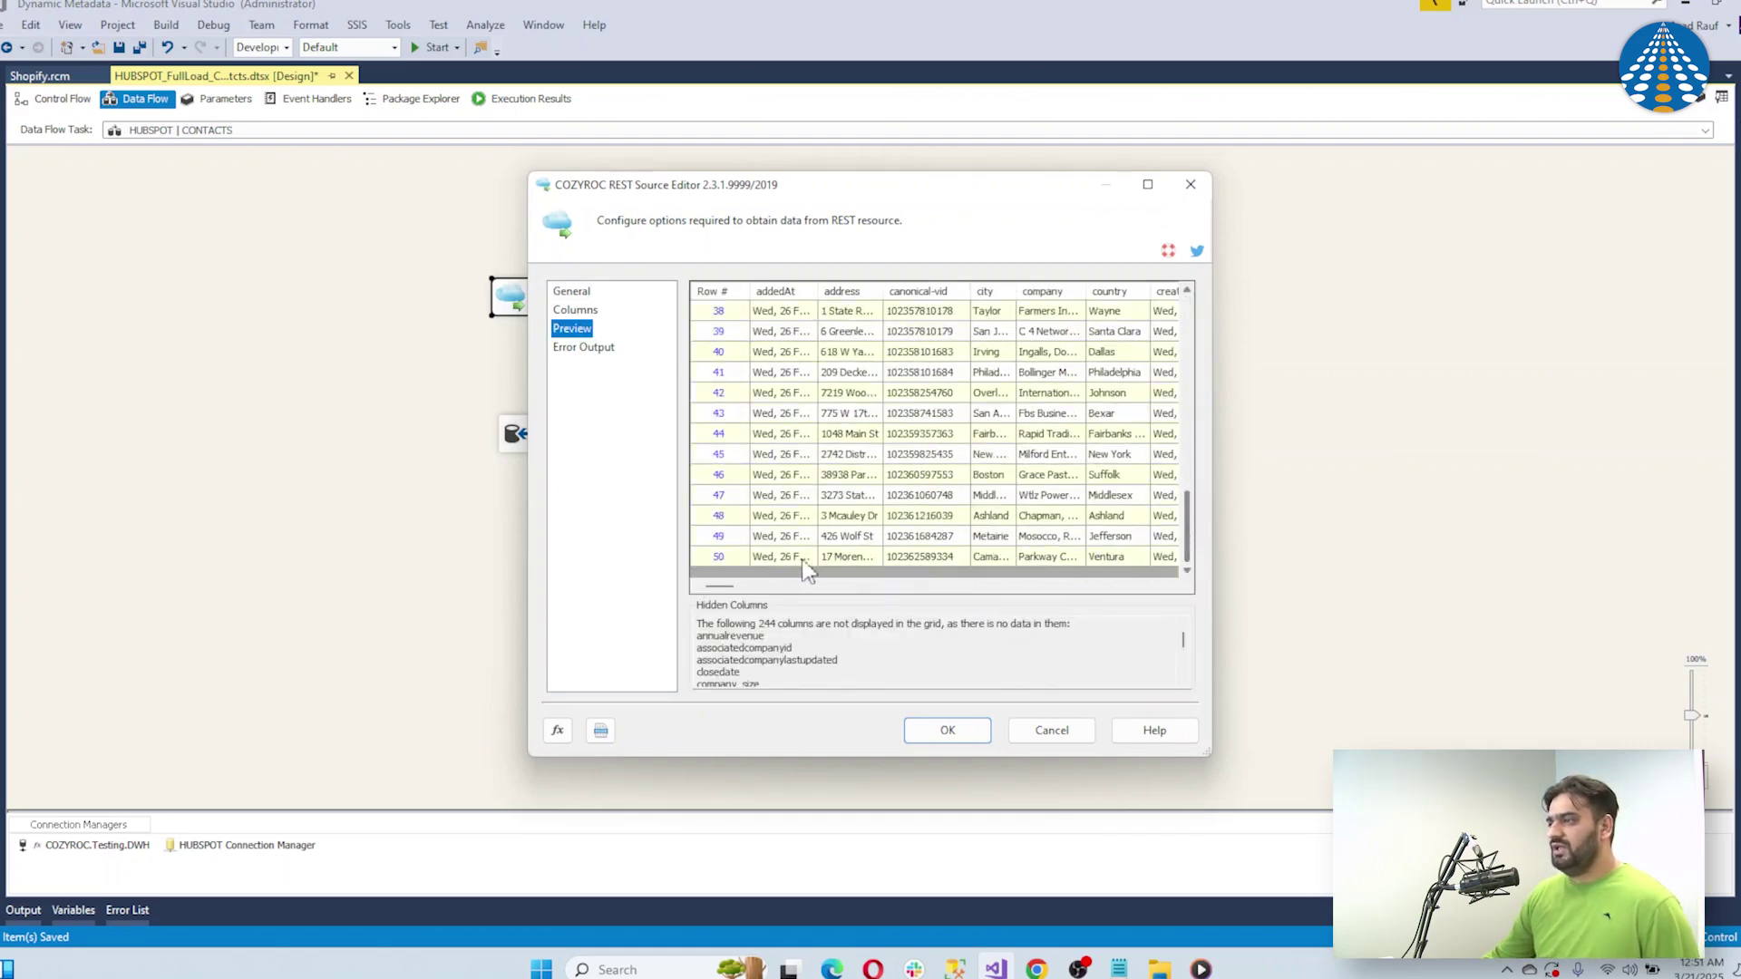
pyautogui.click(952, 744)
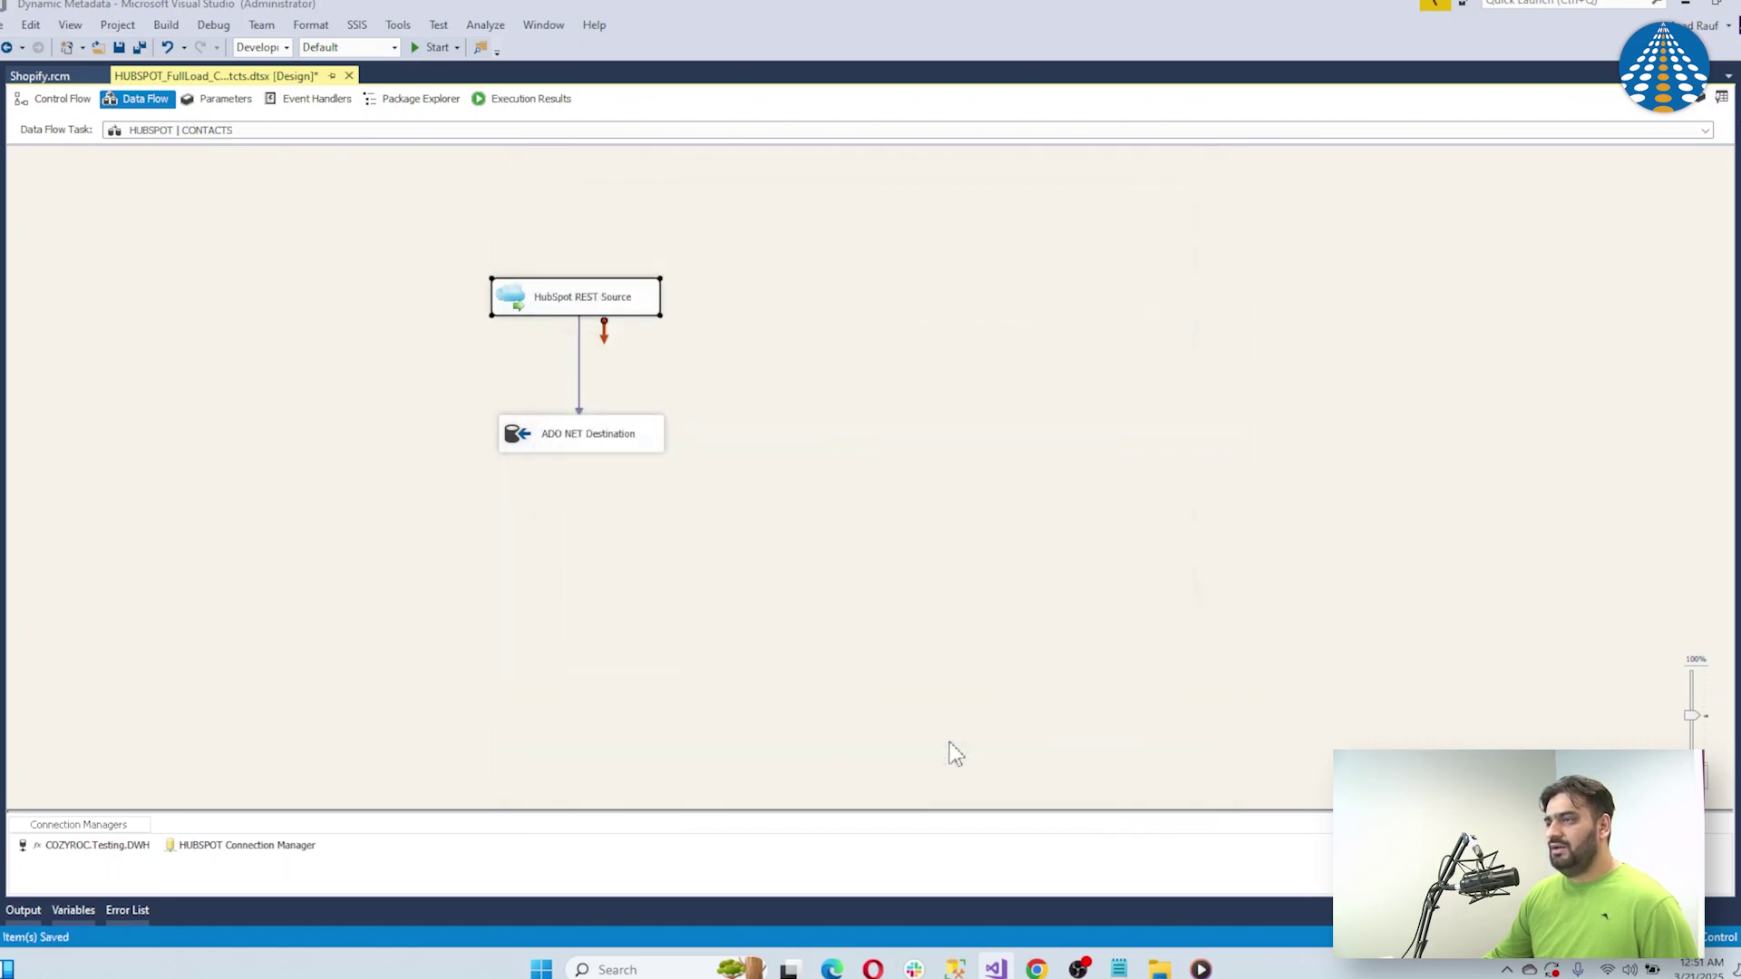
# Verify the ADO NET Destination writes to the HUBSPOT_Contacts table
pyautogui.click(594, 449)
pyautogui.doubleClick(594, 449)
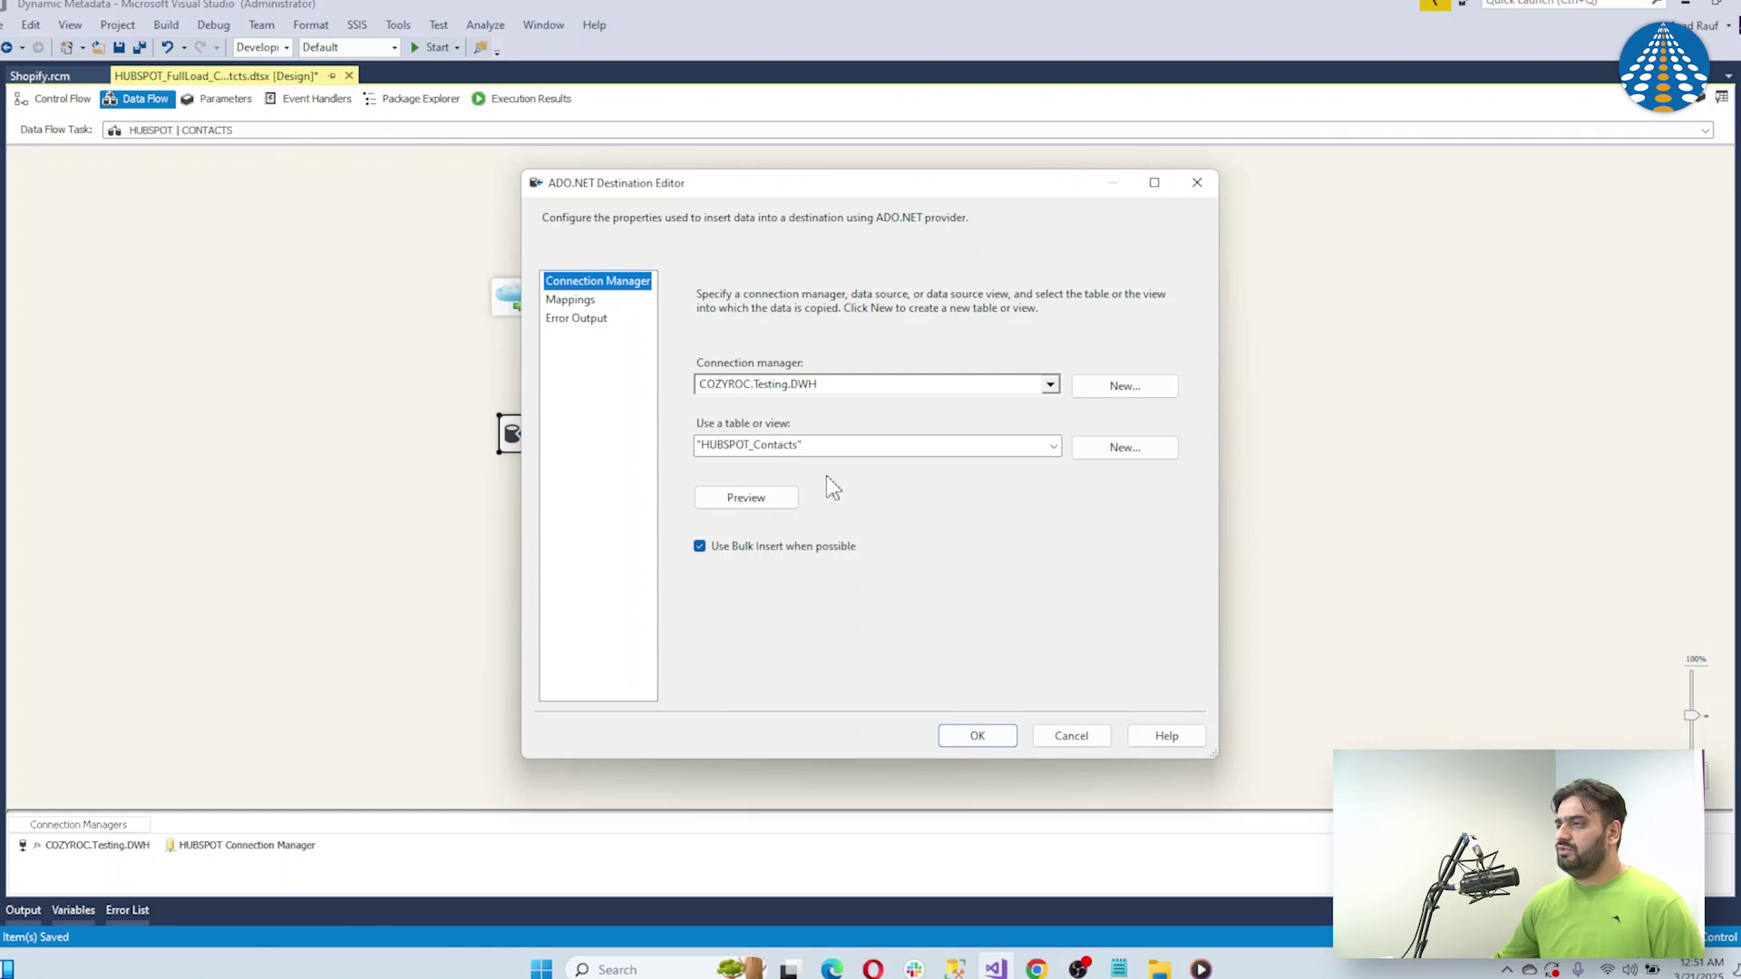
pyautogui.click(962, 737)
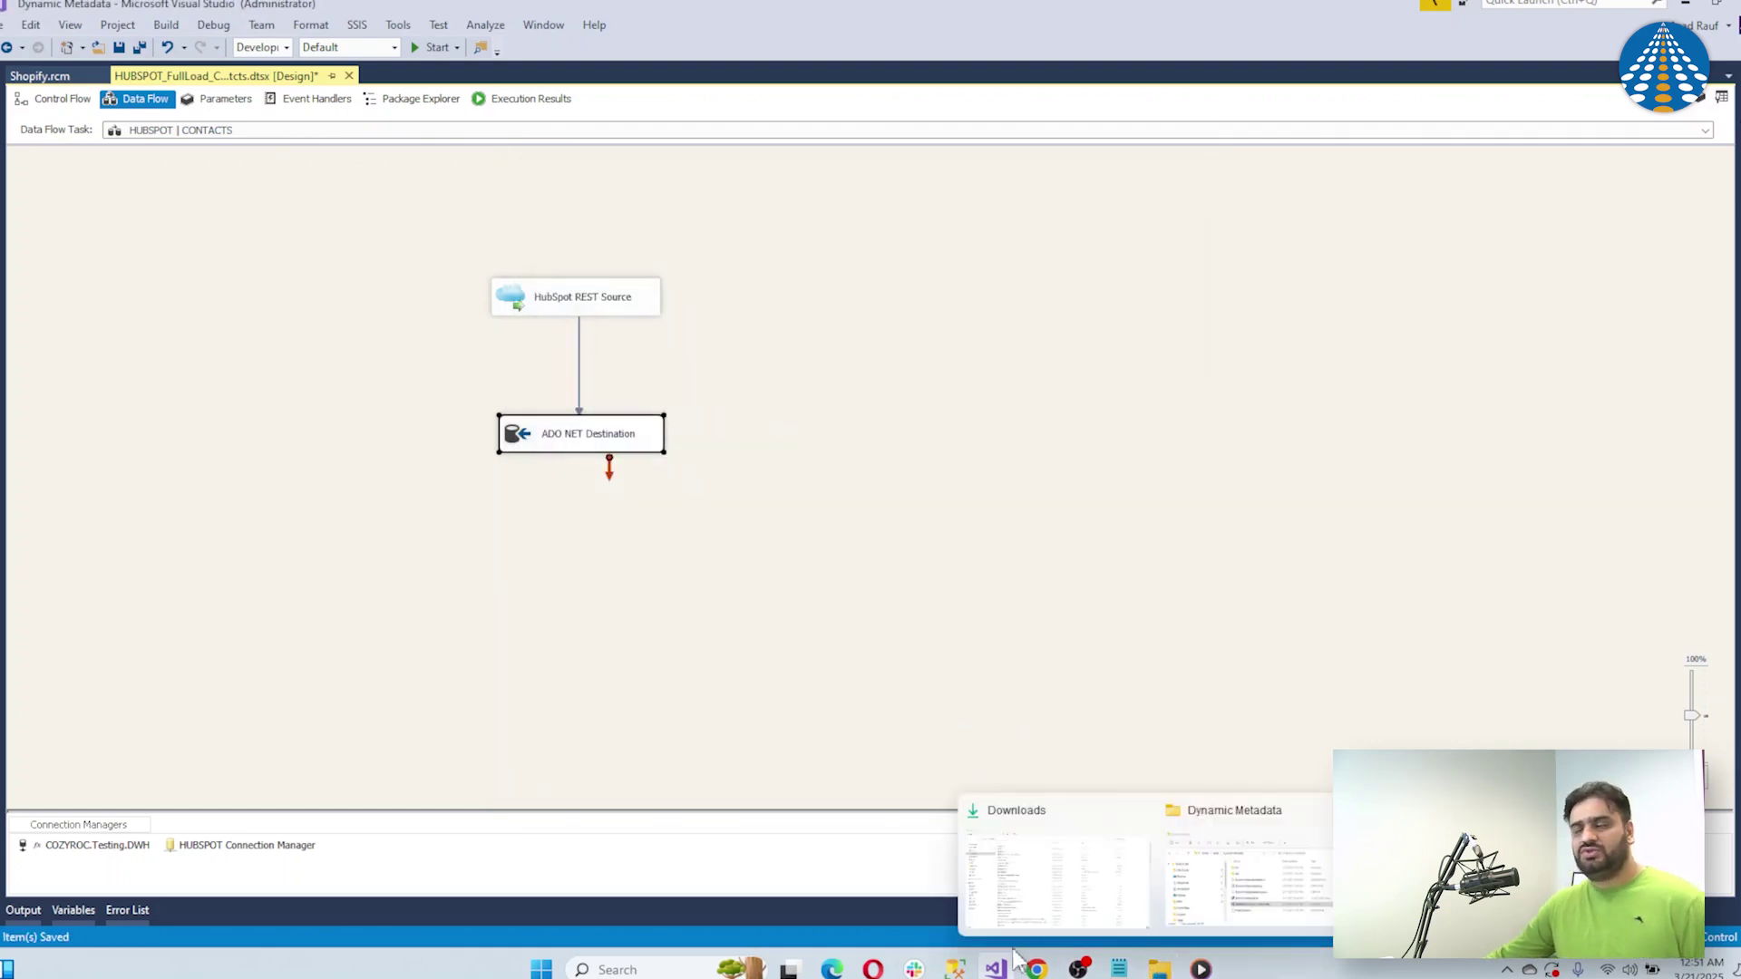
# In SQL Server Management Studio, rerun the HUBSPOT_Contacts query to confirm it has 0 rows
pyautogui.click(955, 968)
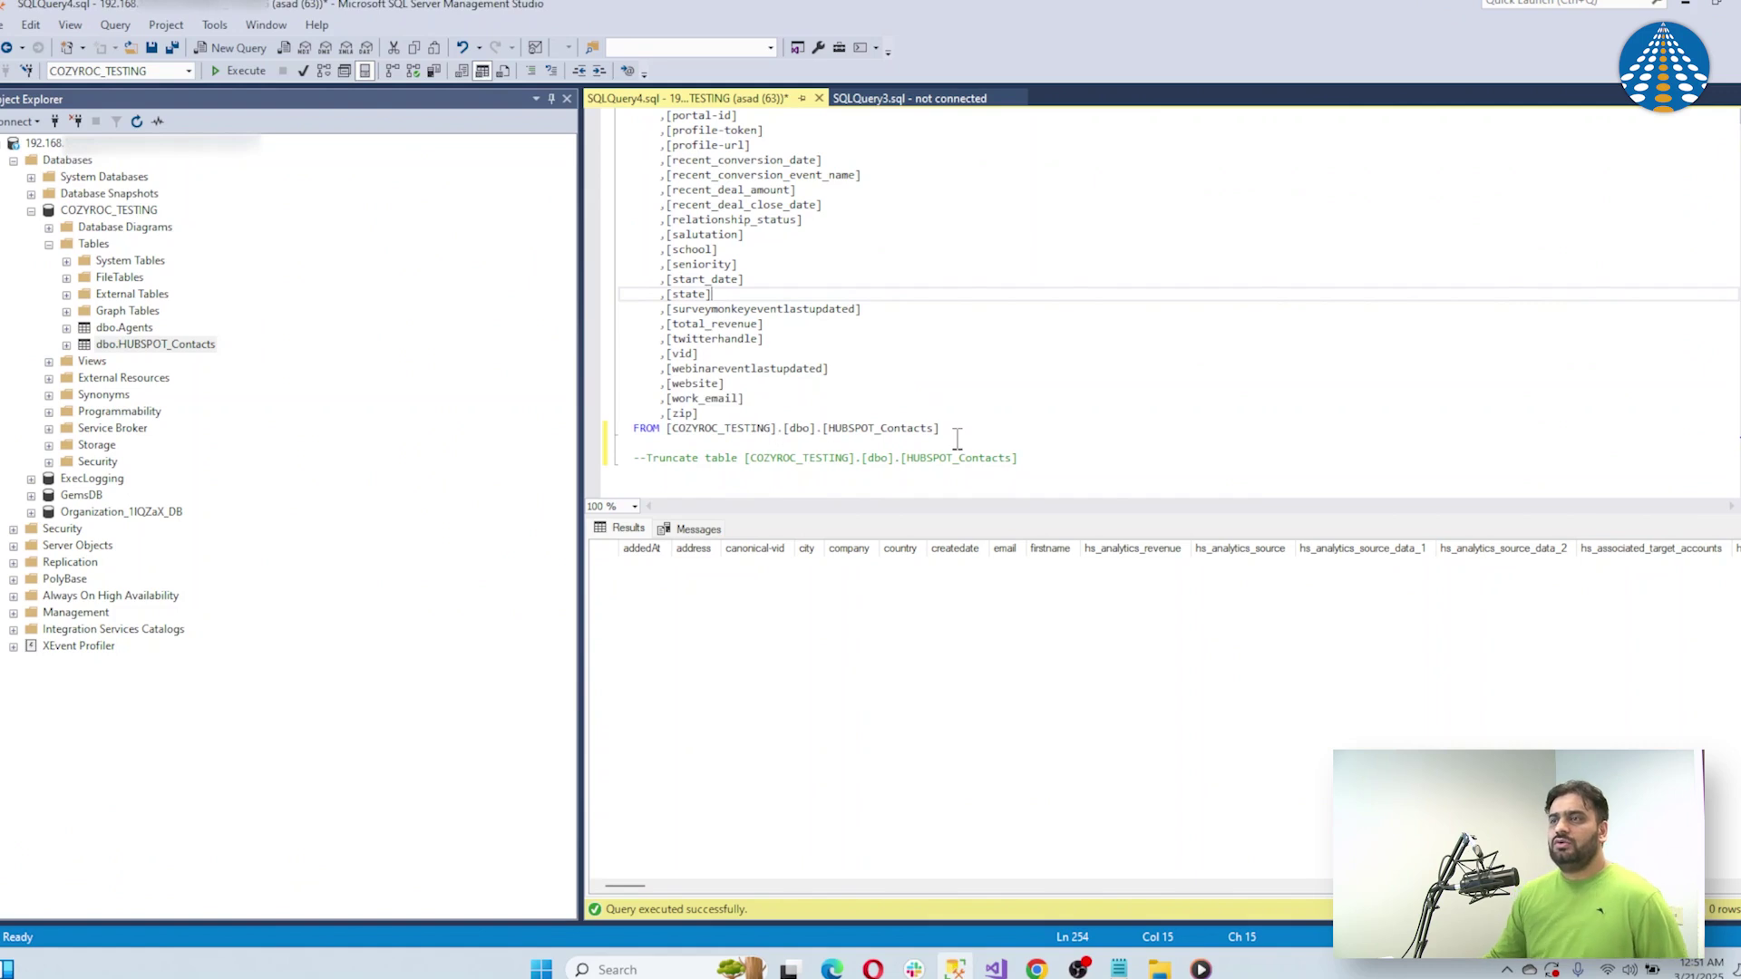
pyautogui.click(149, 214)
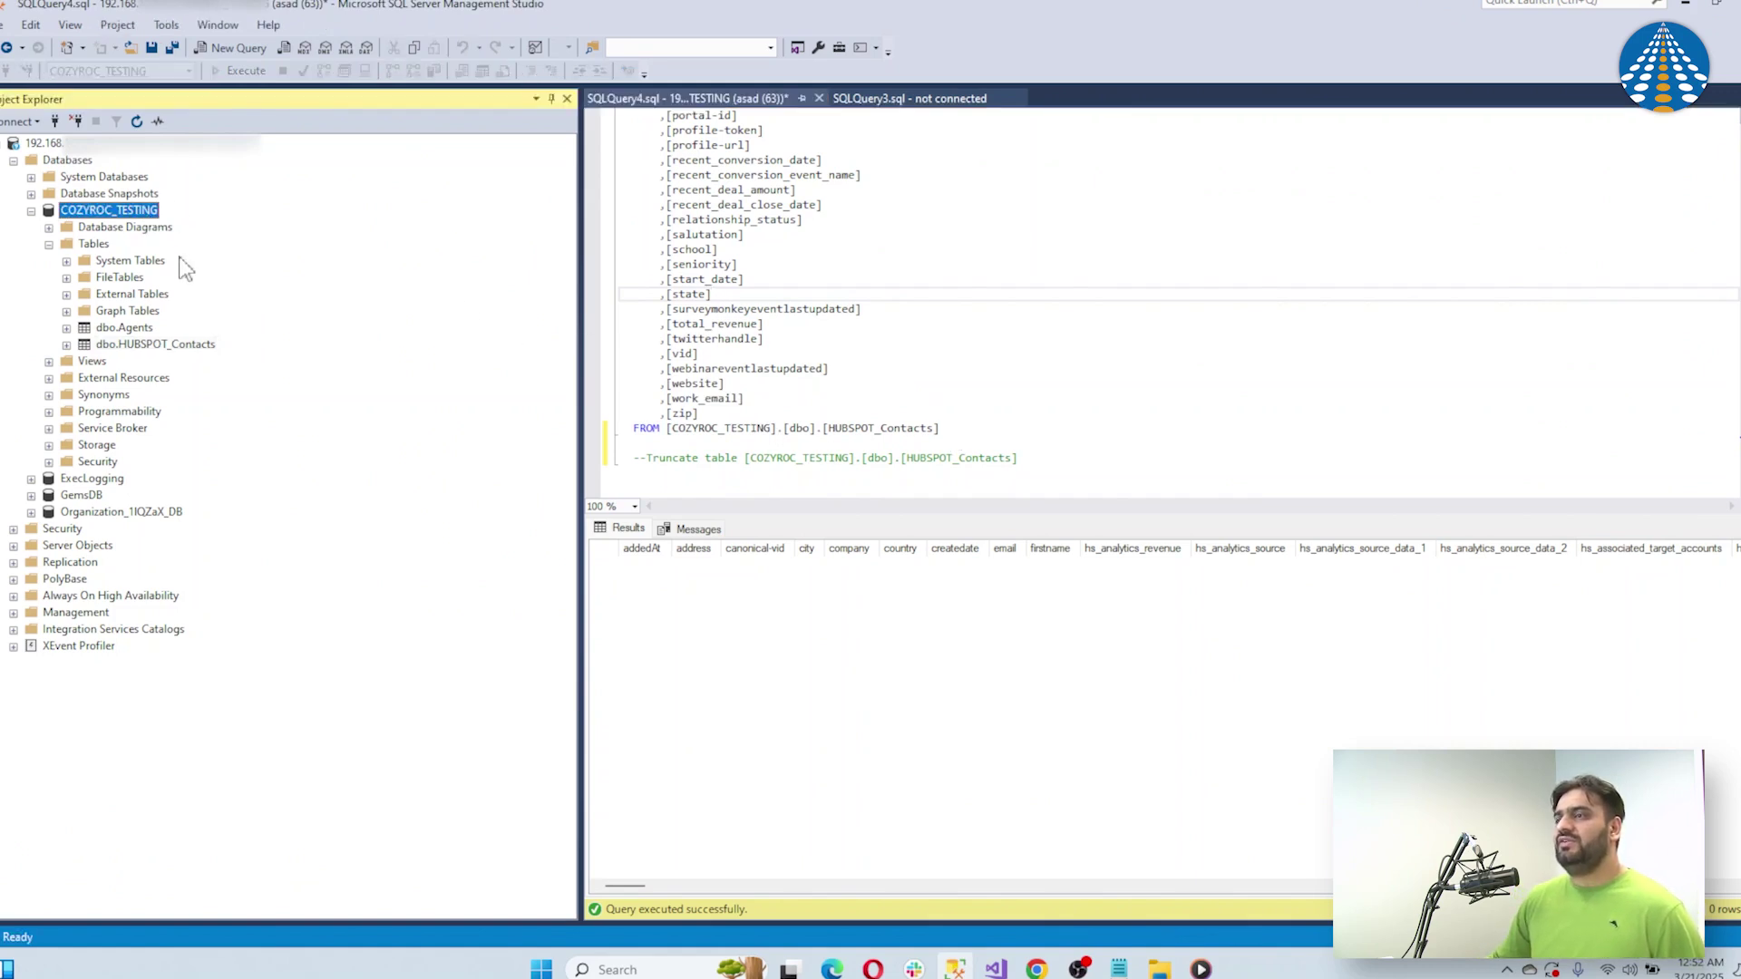
pyautogui.click(186, 348)
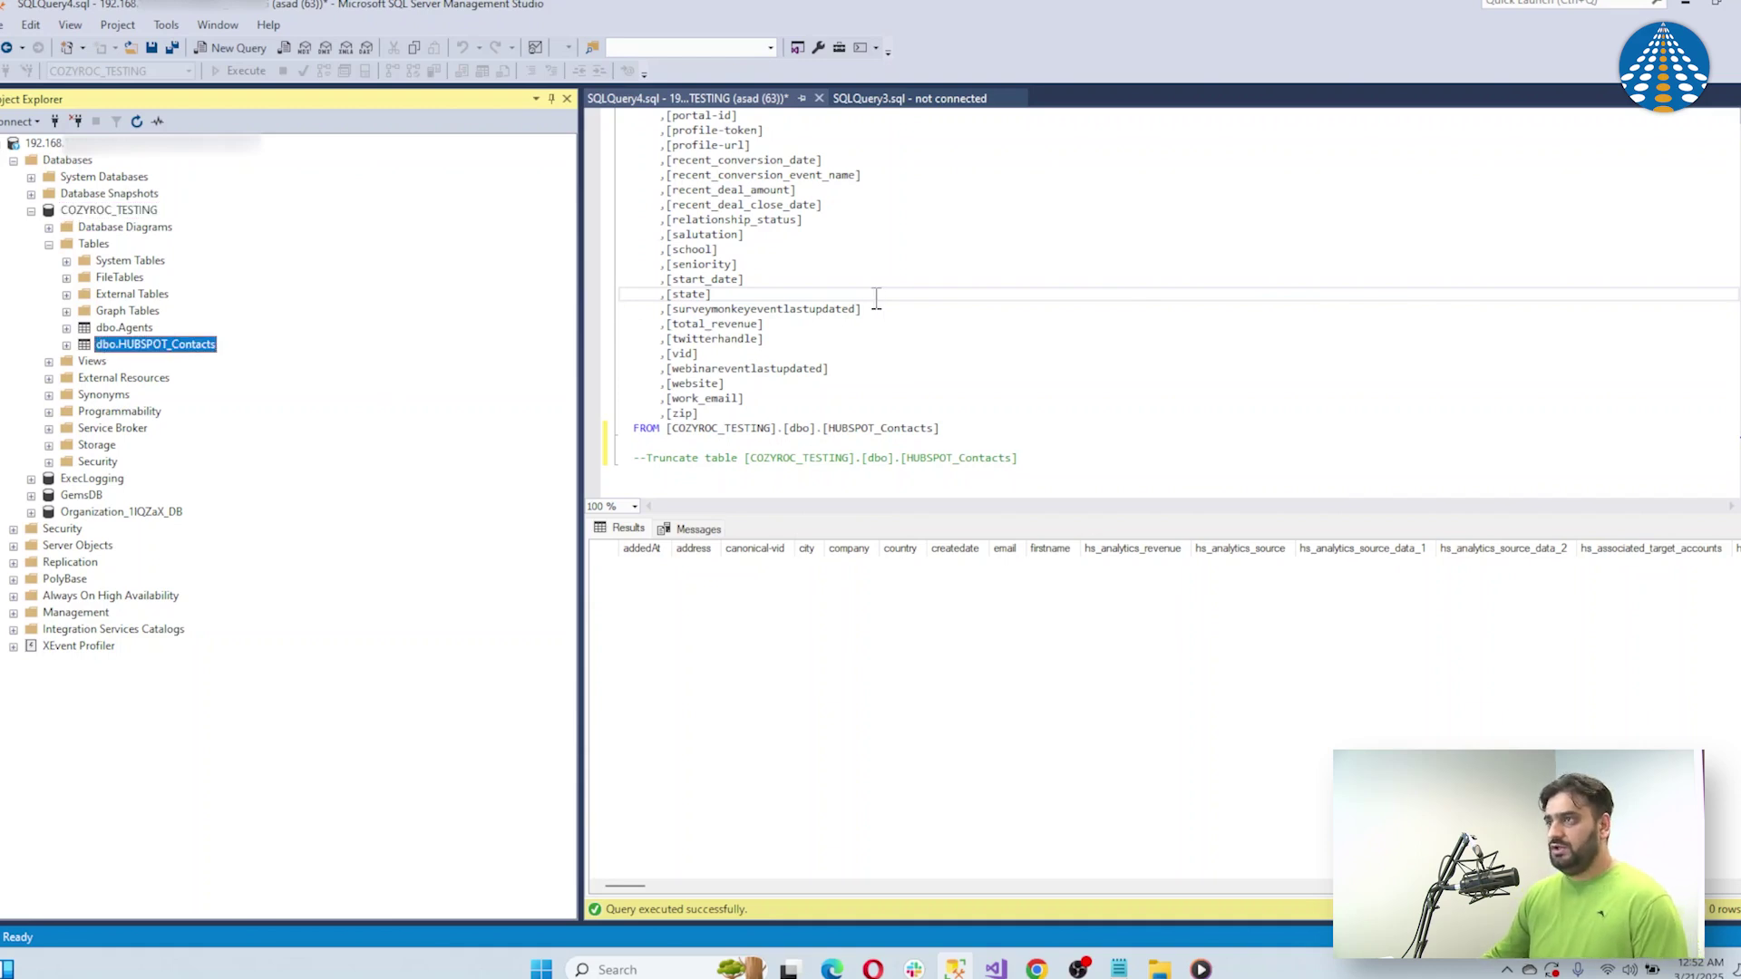
pyautogui.click(877, 296)
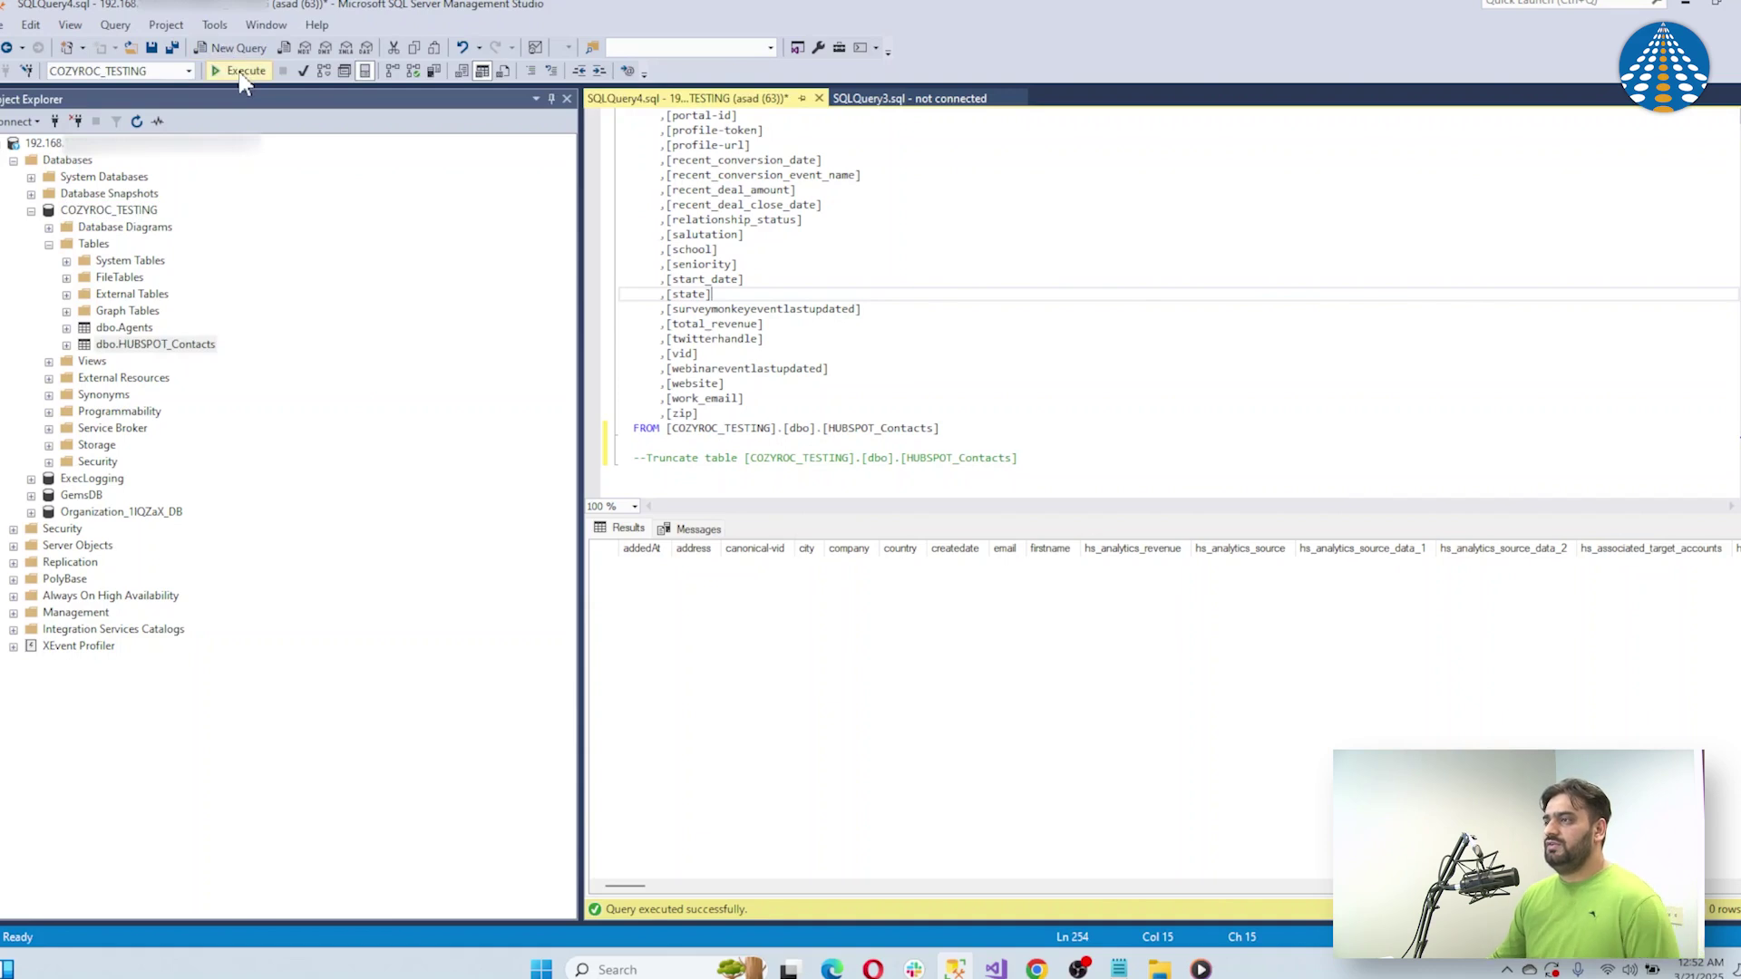
pyautogui.click(241, 72)
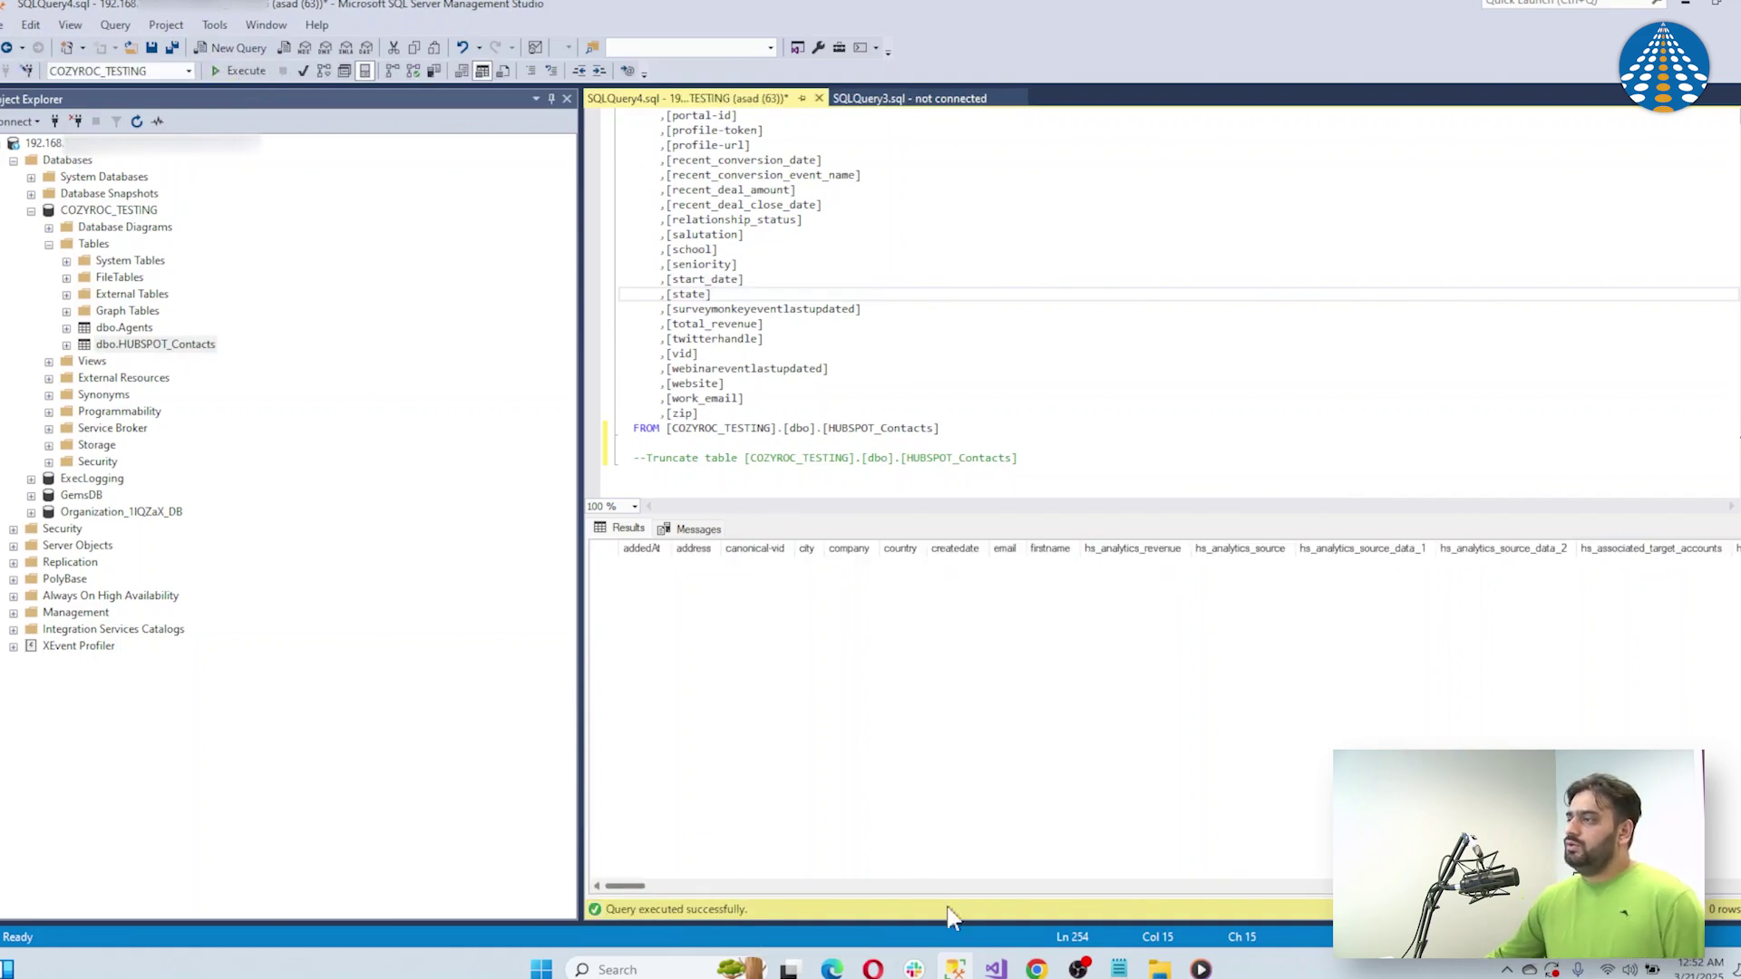
# Return to the SSIS data flow designer and save the package
pyautogui.moveTo(967, 969)
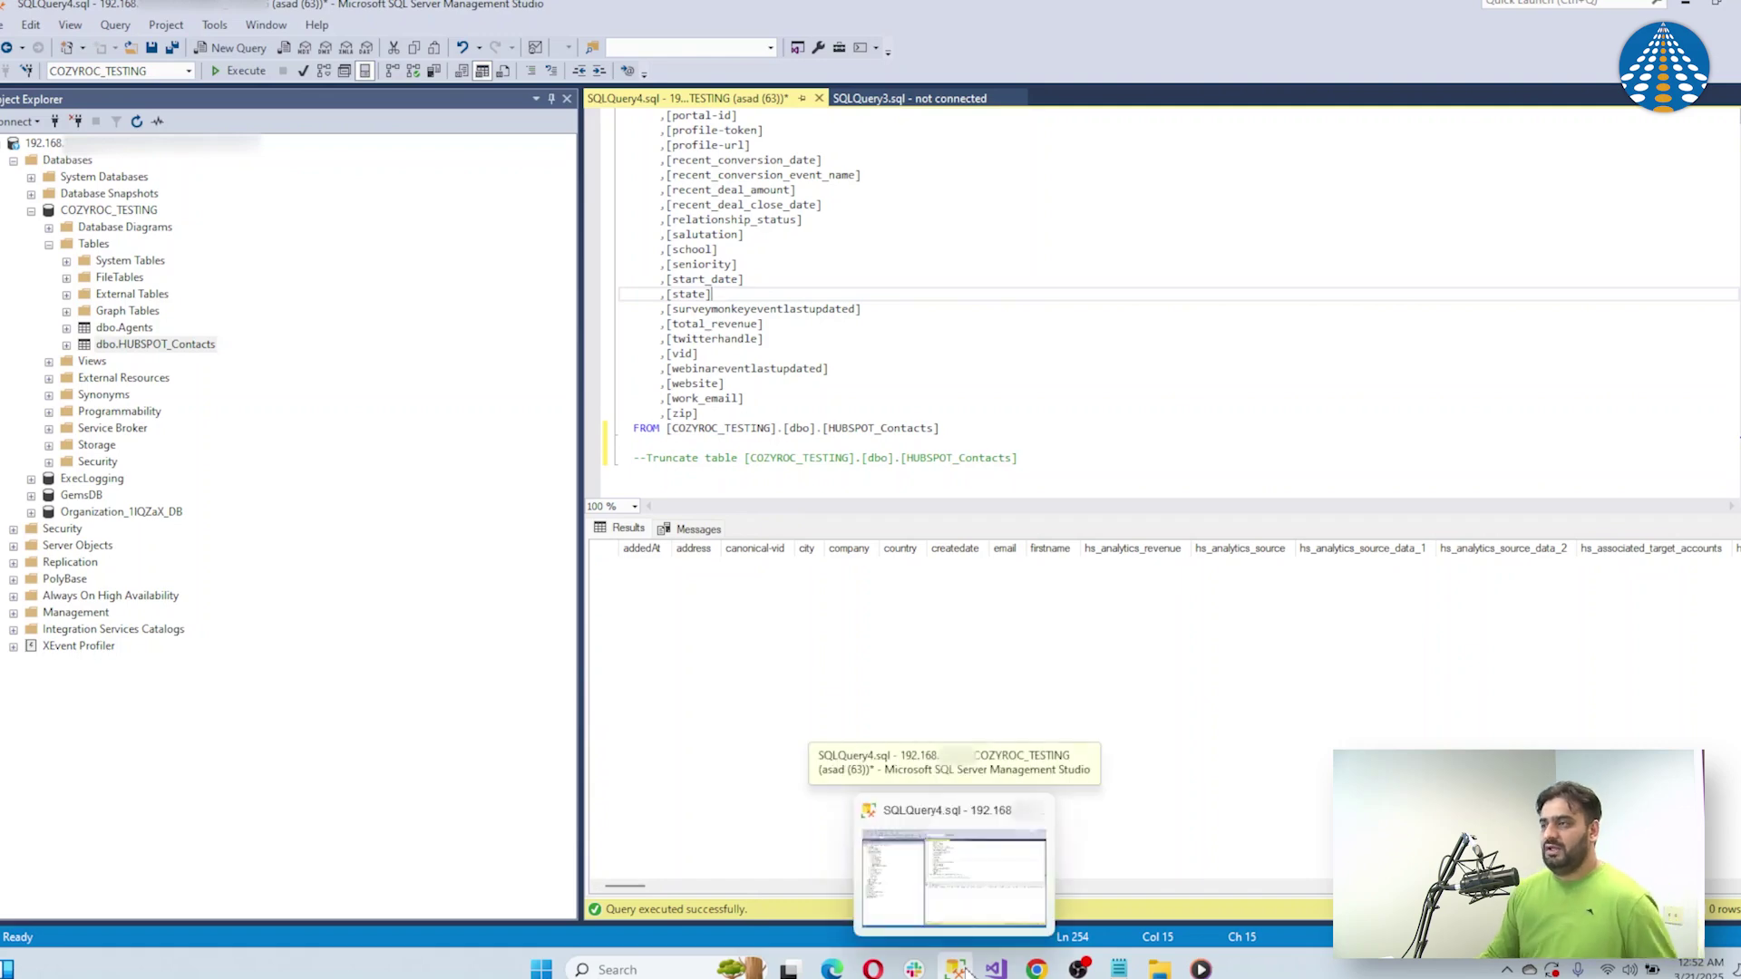
pyautogui.click(967, 970)
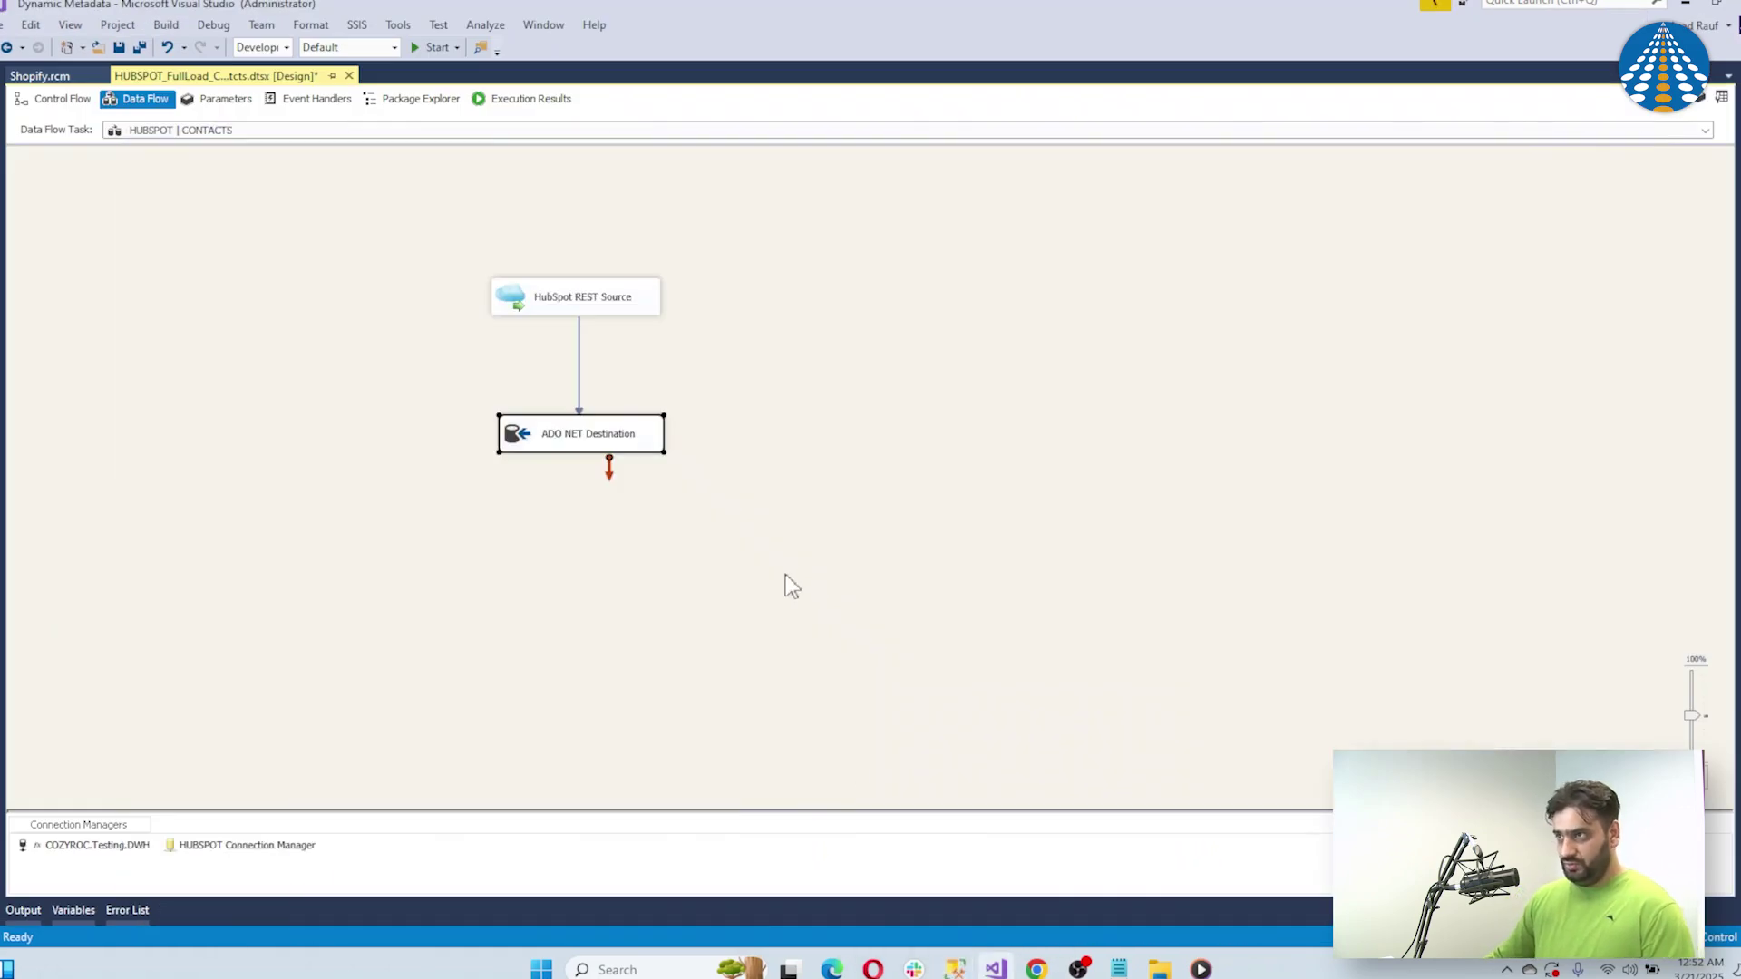
pyautogui.click(119, 47)
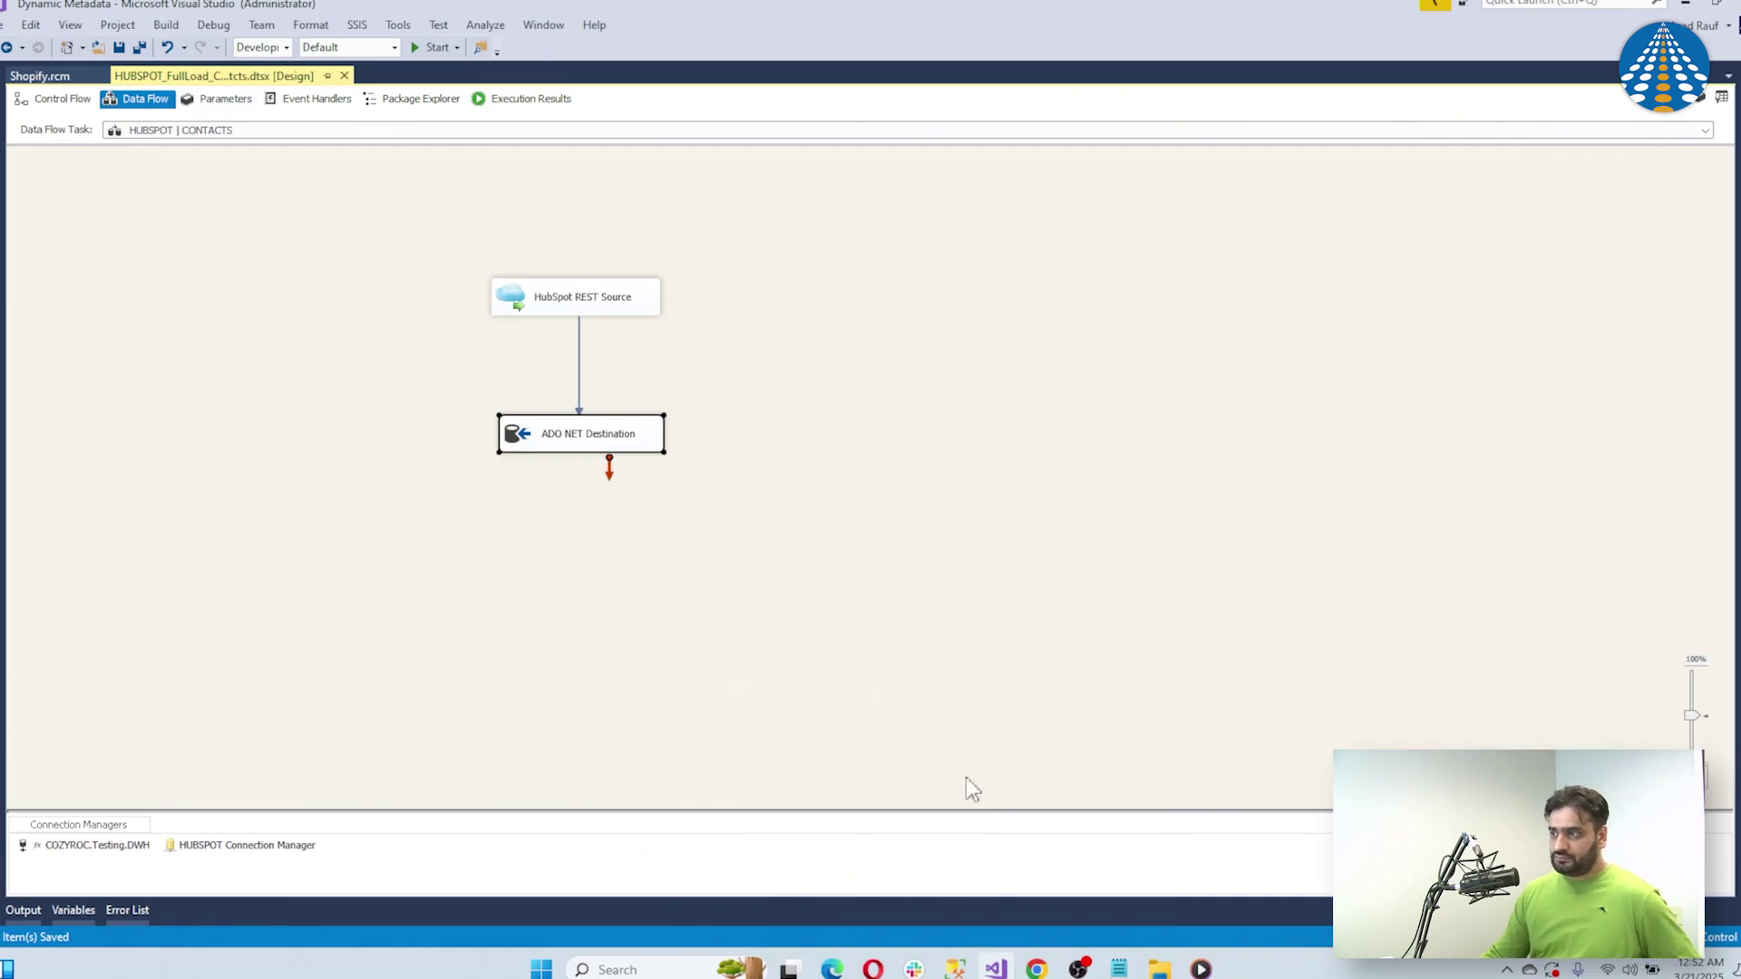
# Delete the old HUBSPOT_FullLoad_Conatcts package from the COZYROC Cloud Packages list
pyautogui.click(1037, 970)
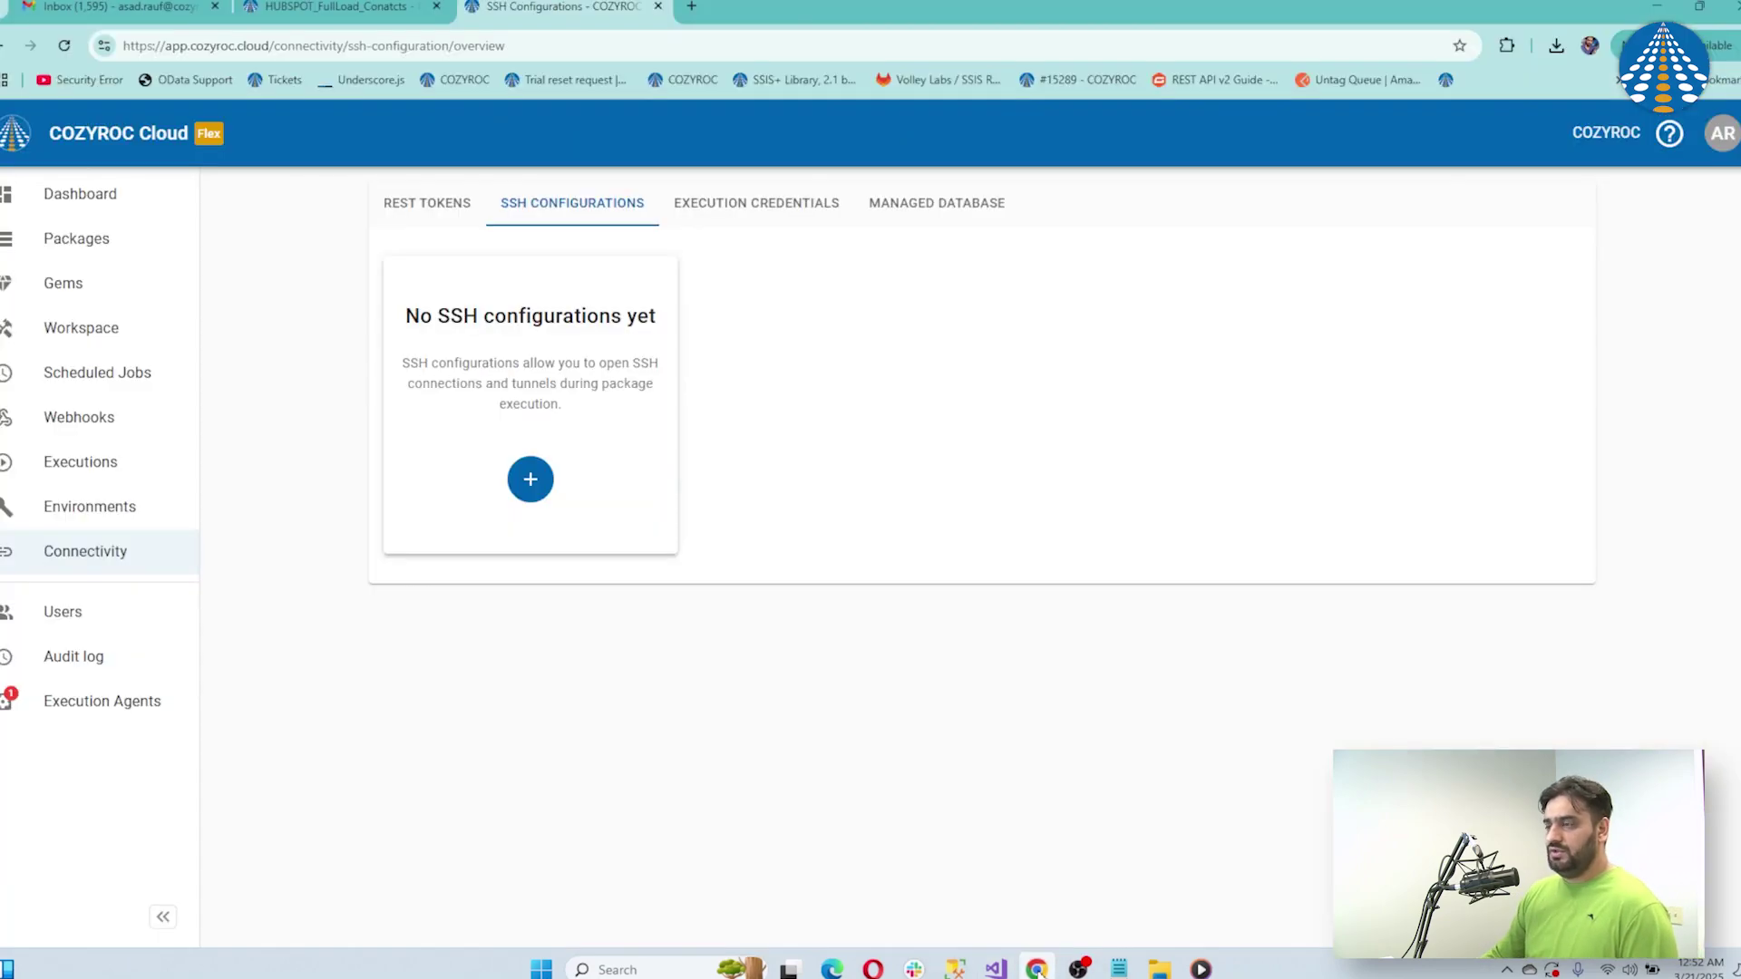
pyautogui.click(52, 239)
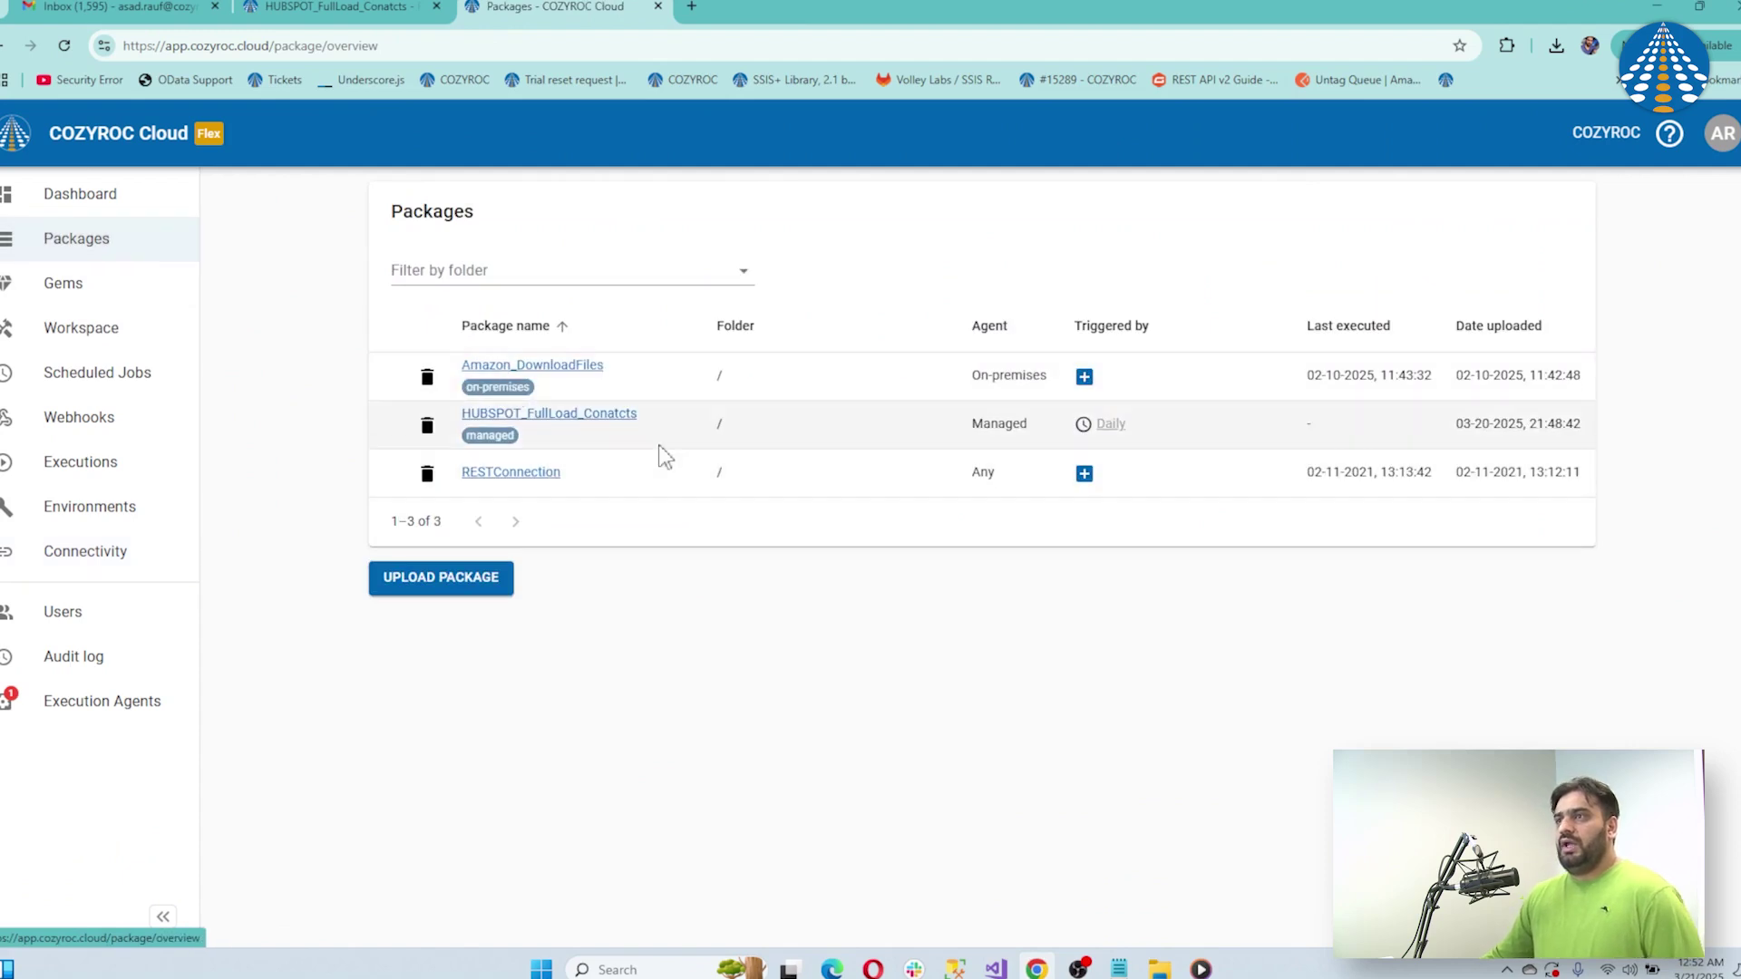
pyautogui.click(429, 431)
pyautogui.click(1044, 573)
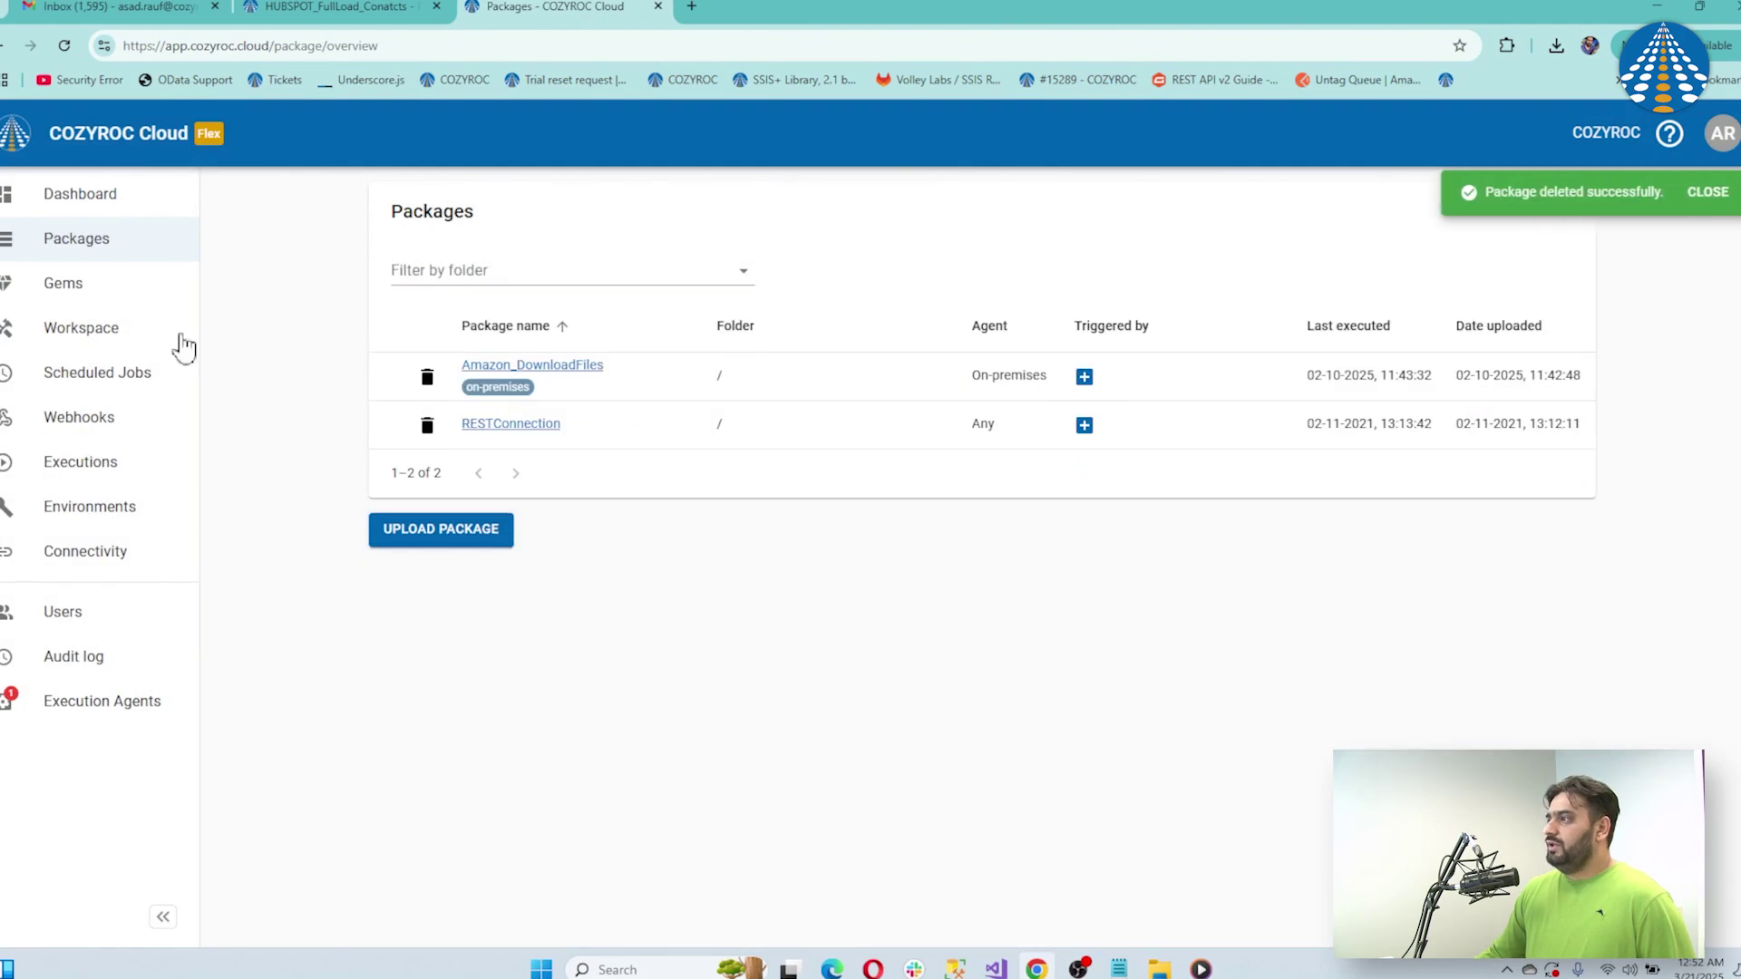
pyautogui.click(1699, 197)
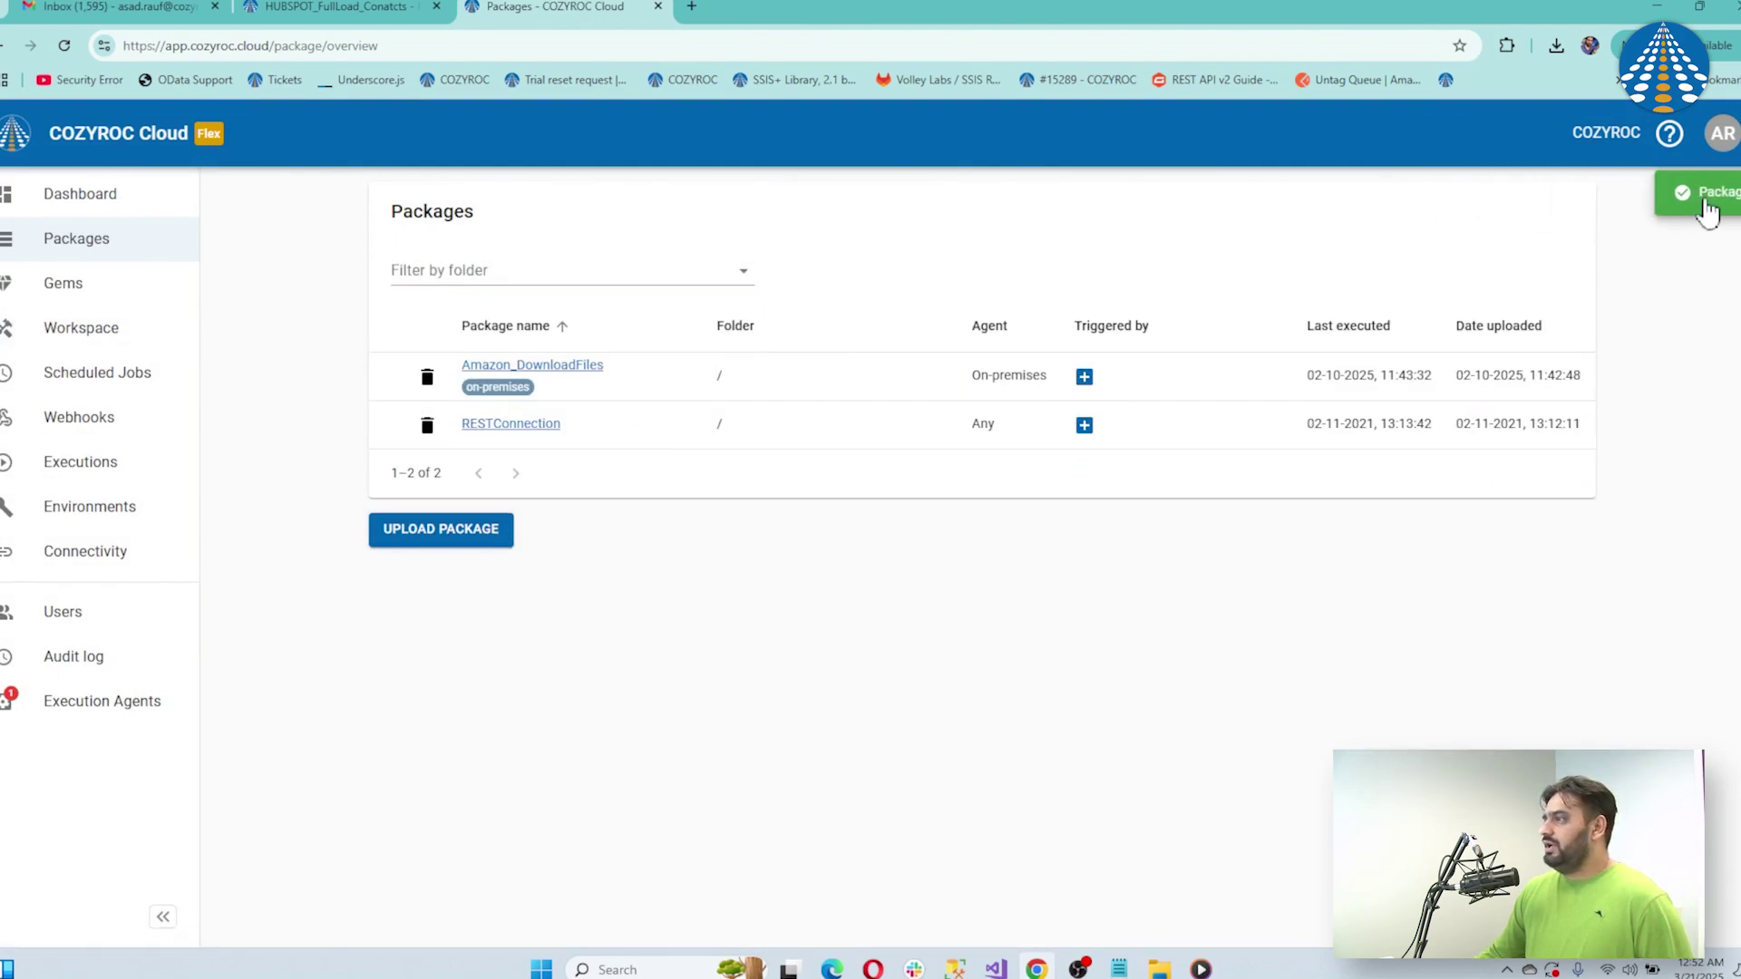
# Bring up the Upload SSIS package form
pyautogui.click(1723, 134)
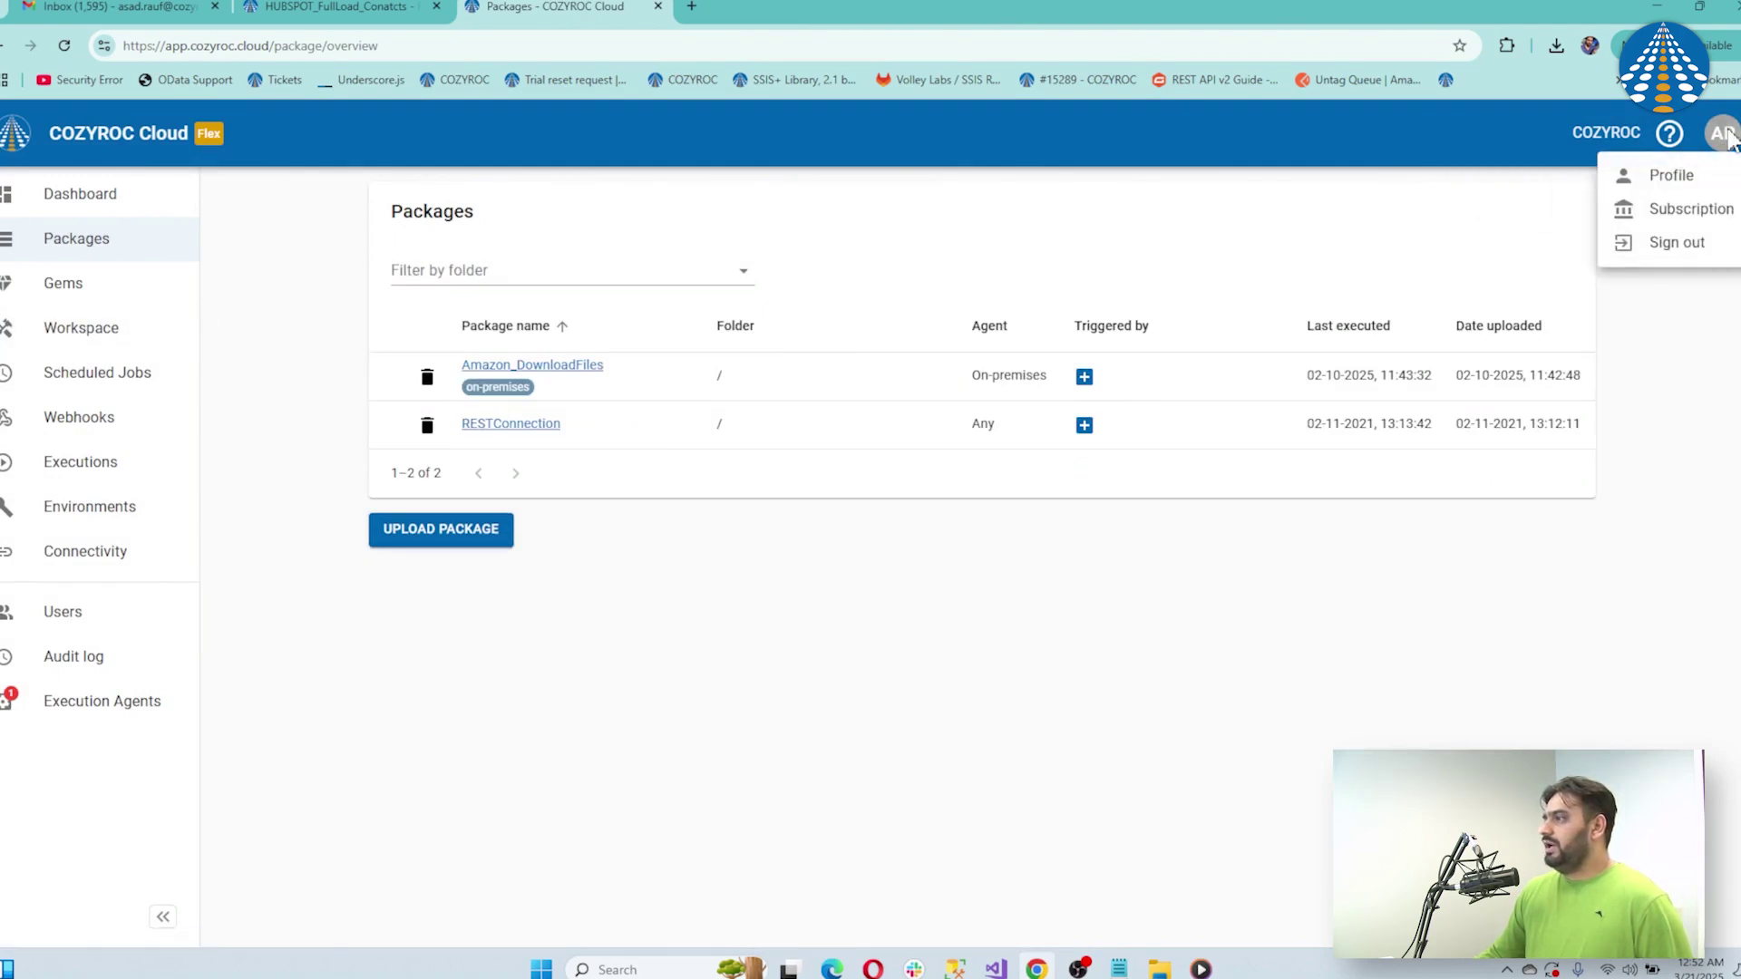
pyautogui.click(1202, 226)
pyautogui.click(490, 535)
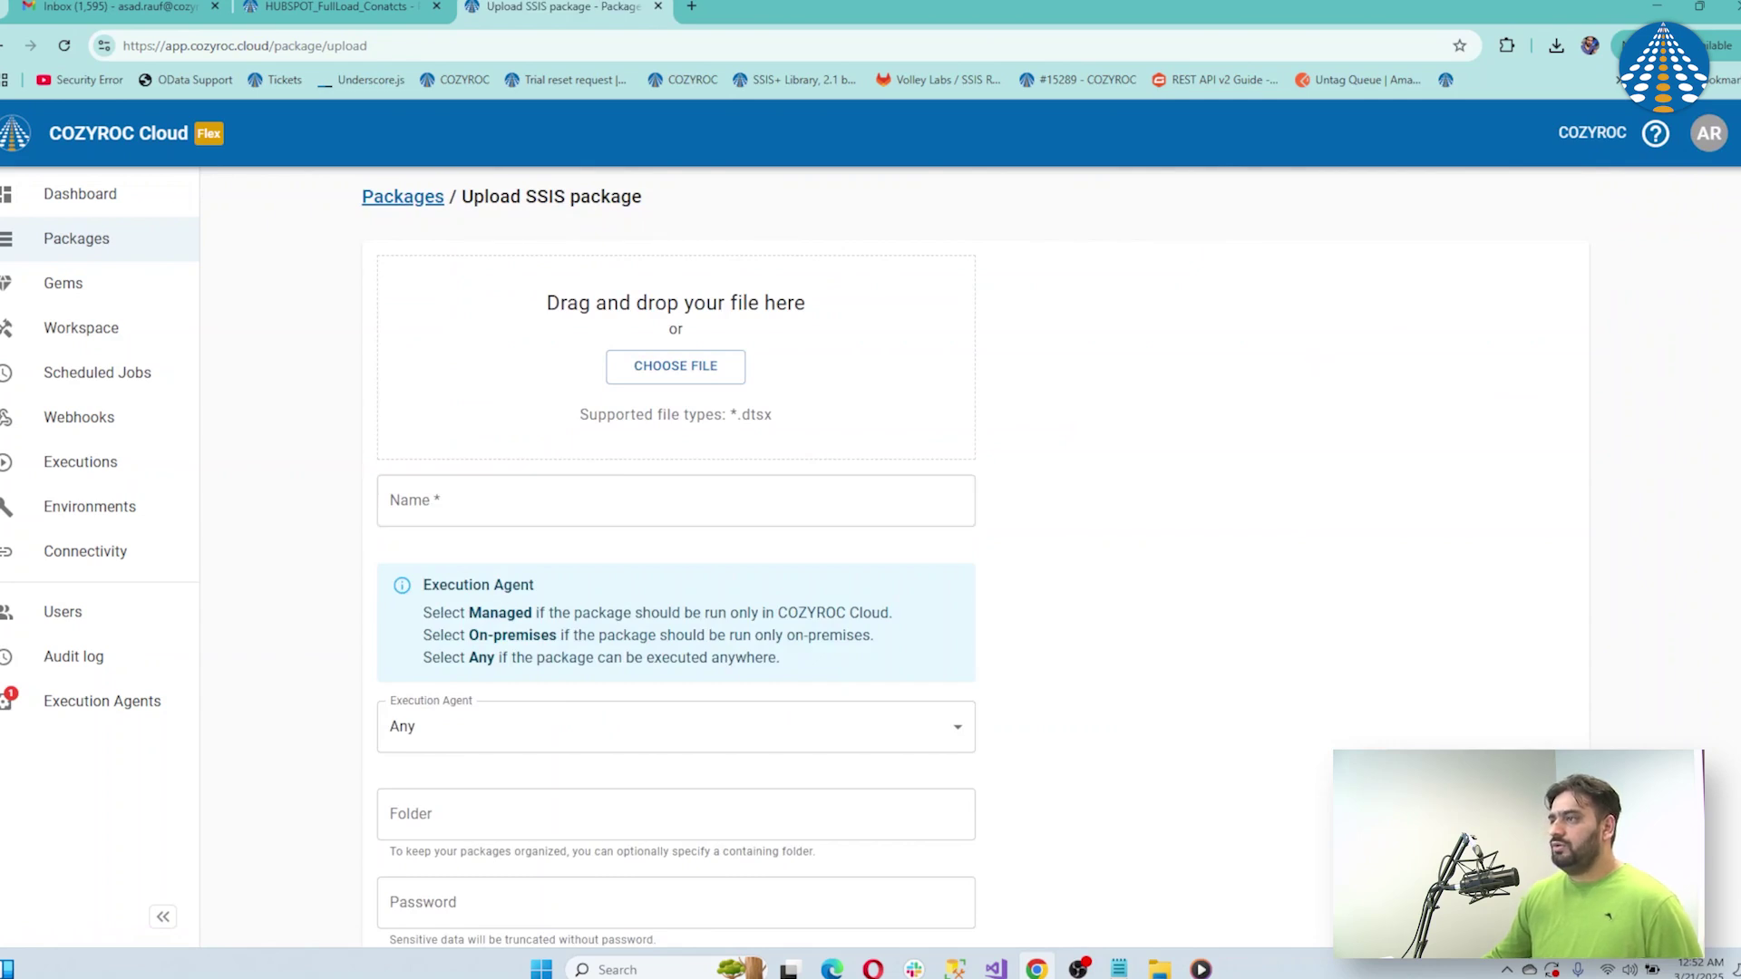
# Drop HUBSPOT_FullLoad_Conatcts.dtsx from the Dynamic Metadata project folder into the upload area
pyautogui.scroll(-2, 1347, 708)
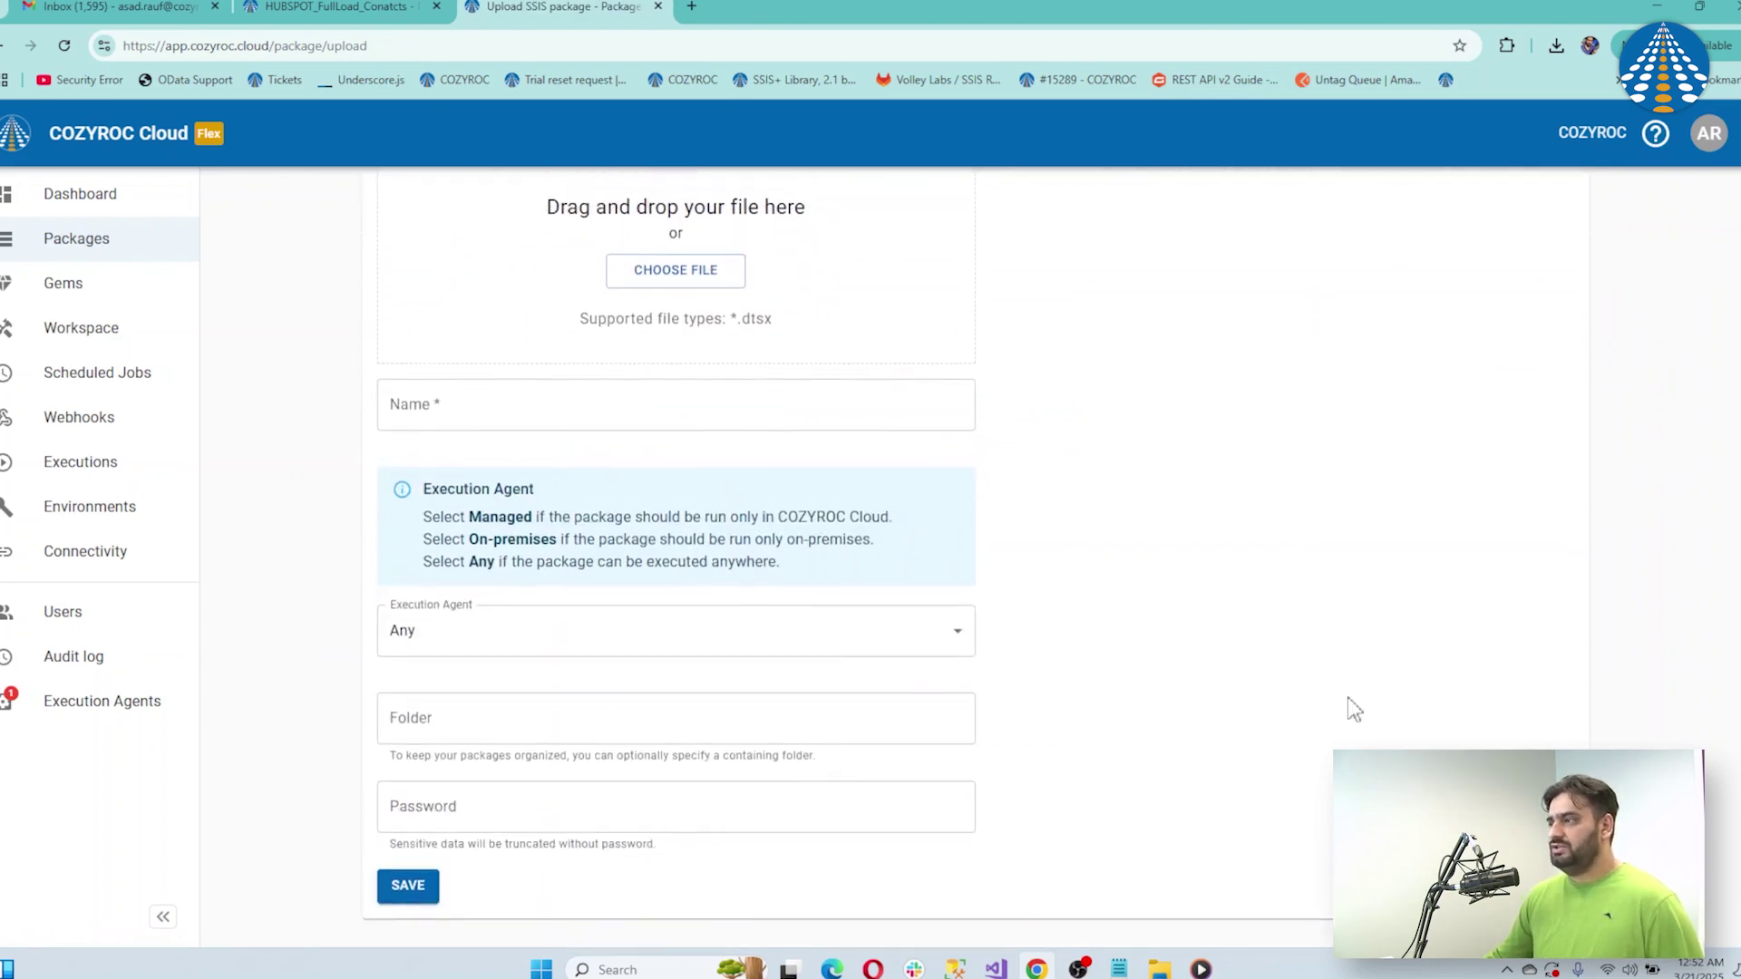
pyautogui.moveTo(1159, 967)
pyautogui.click(1235, 912)
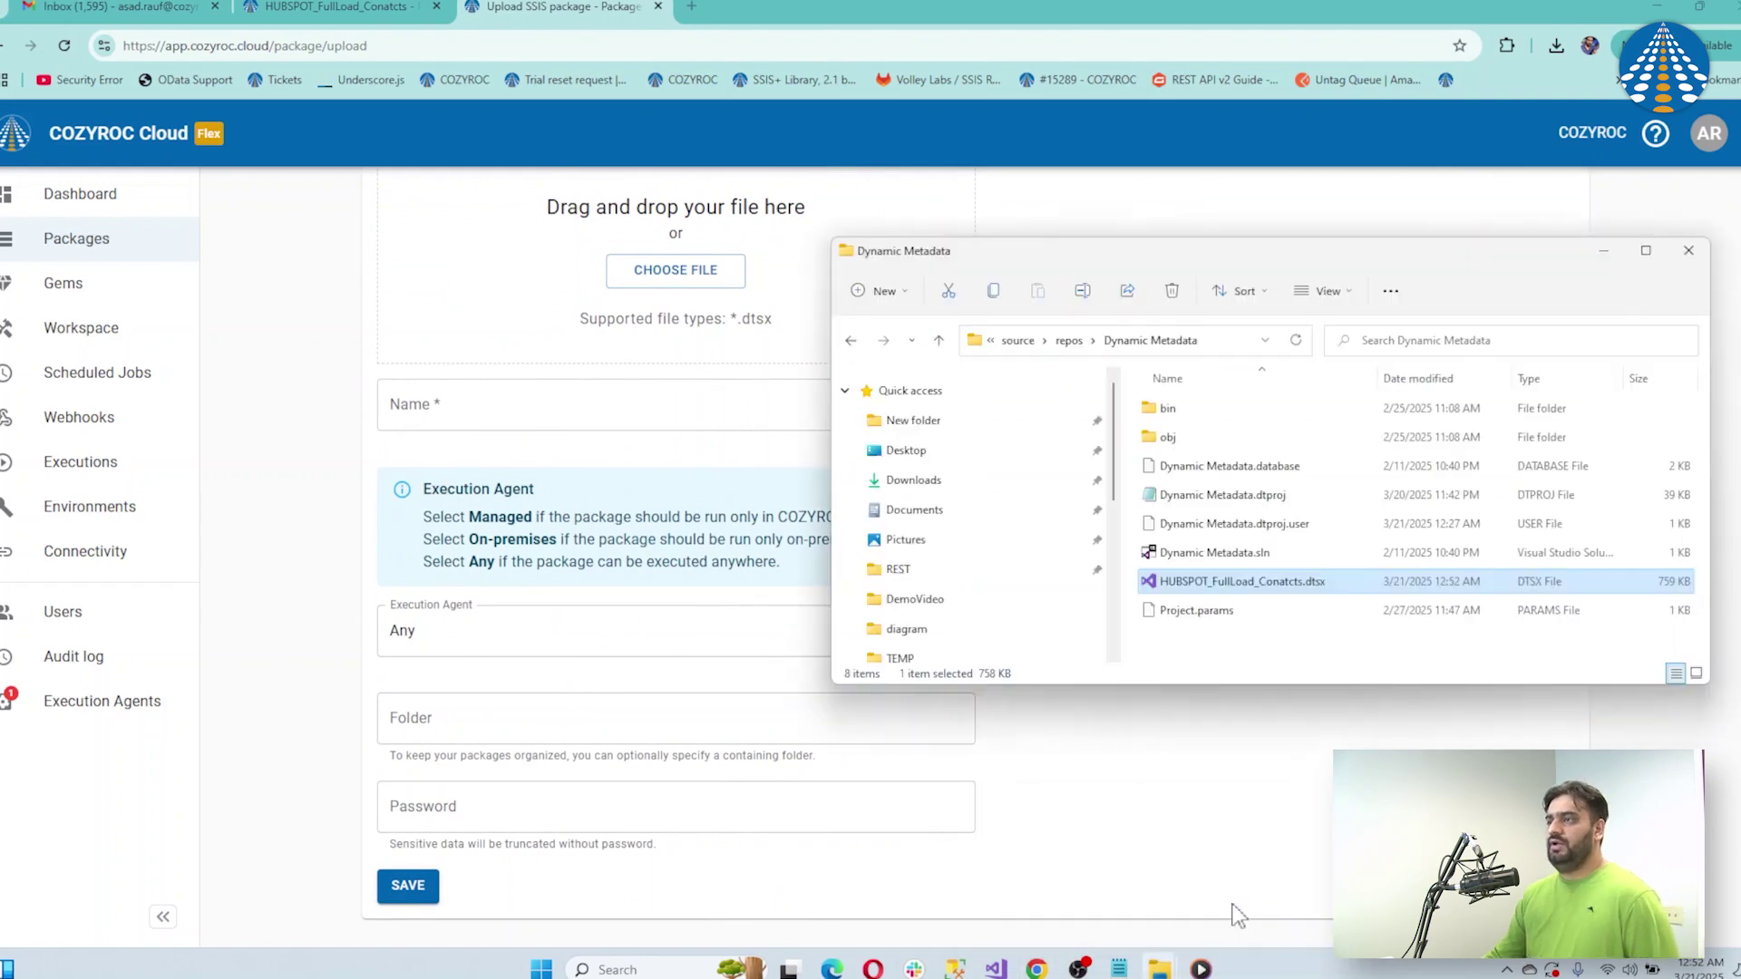
pyautogui.moveTo(1237, 589); pyautogui.dragTo(710, 347)
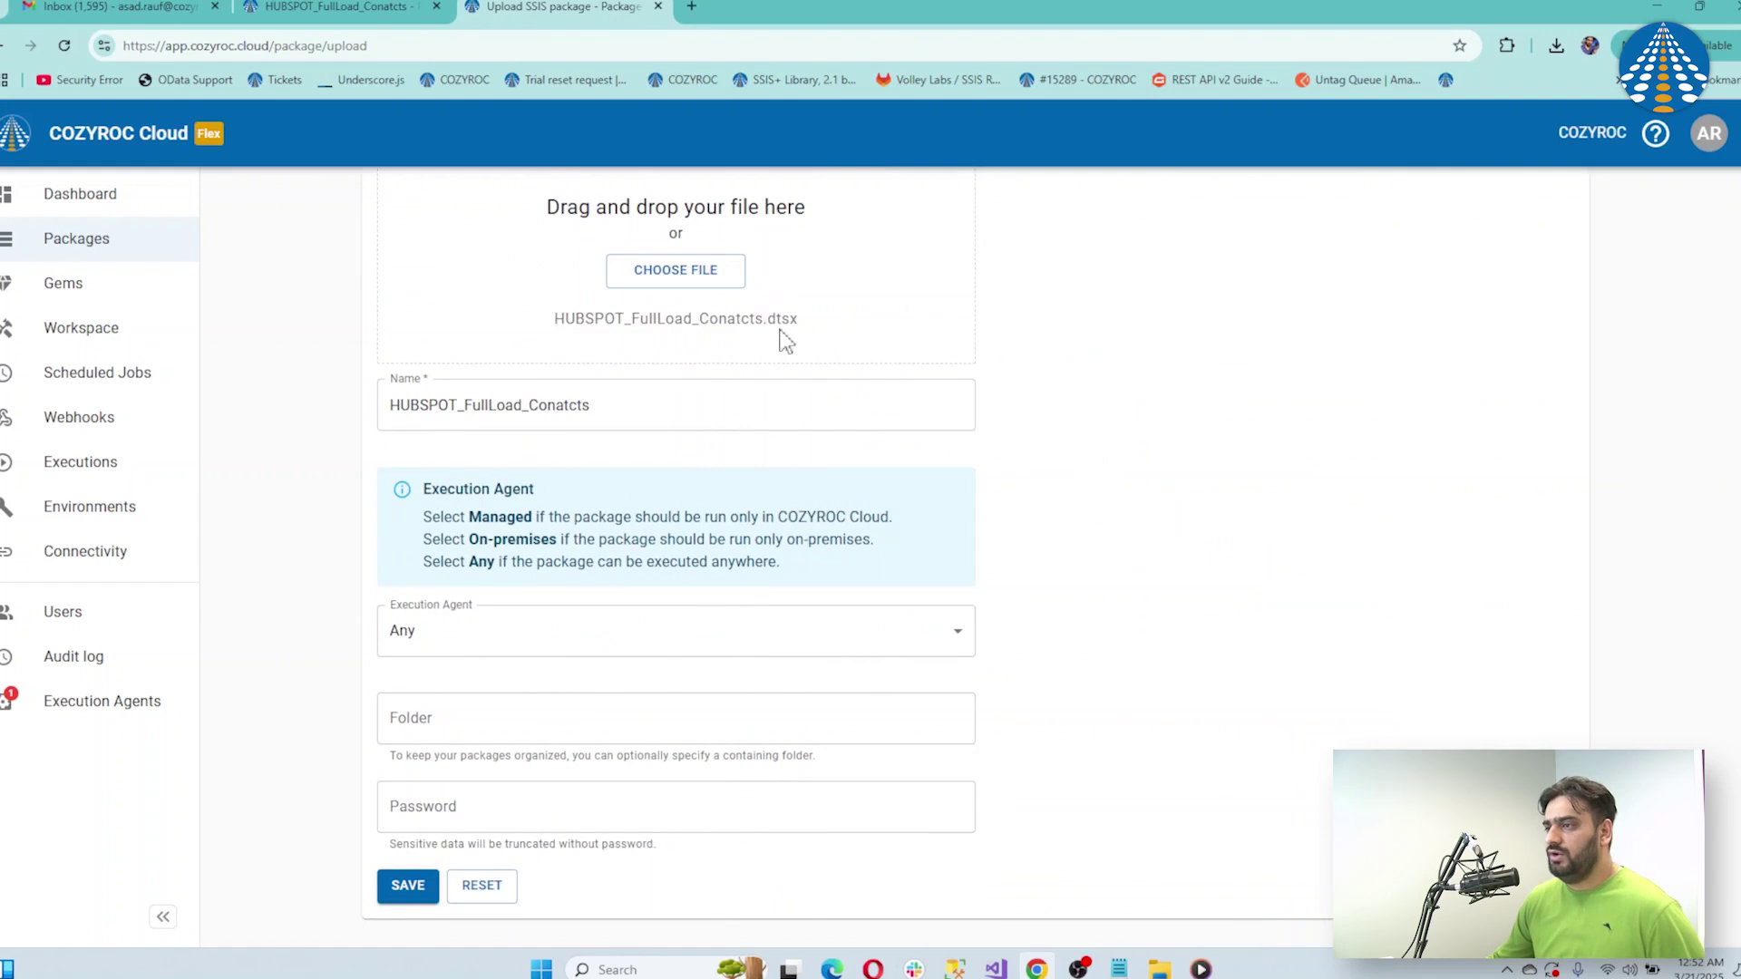
# Set the execution agent to Managed, enter the package password, and create the package
pyautogui.click(940, 641)
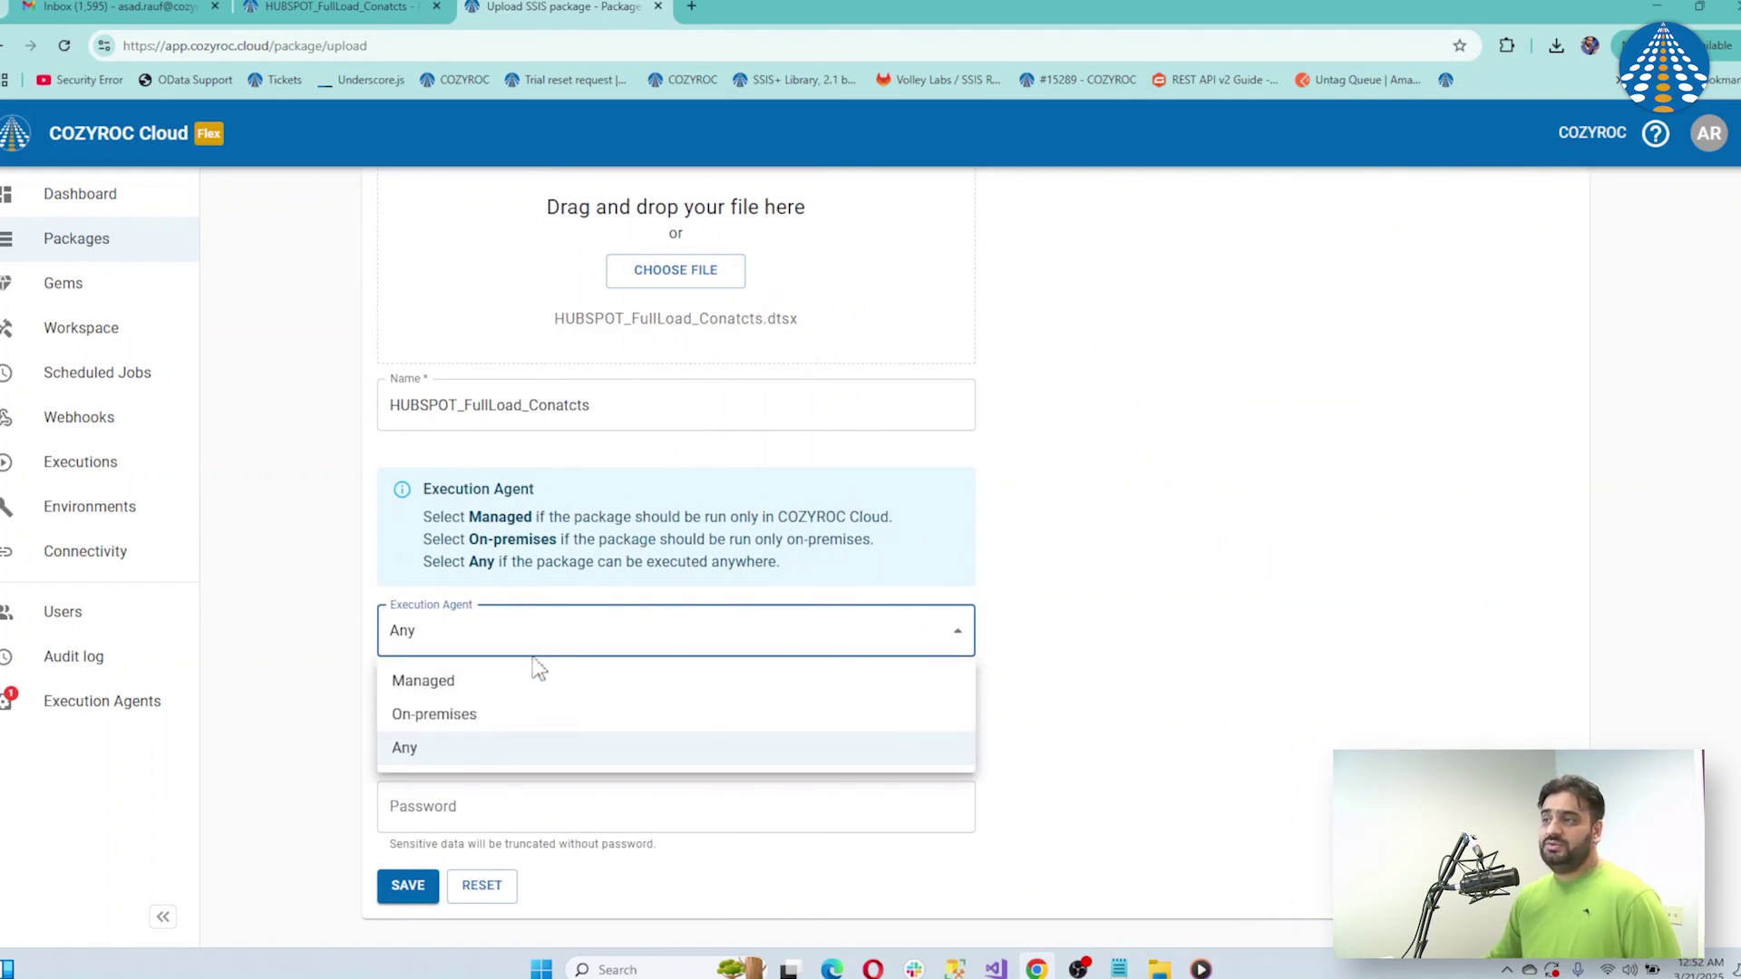
pyautogui.click(505, 688)
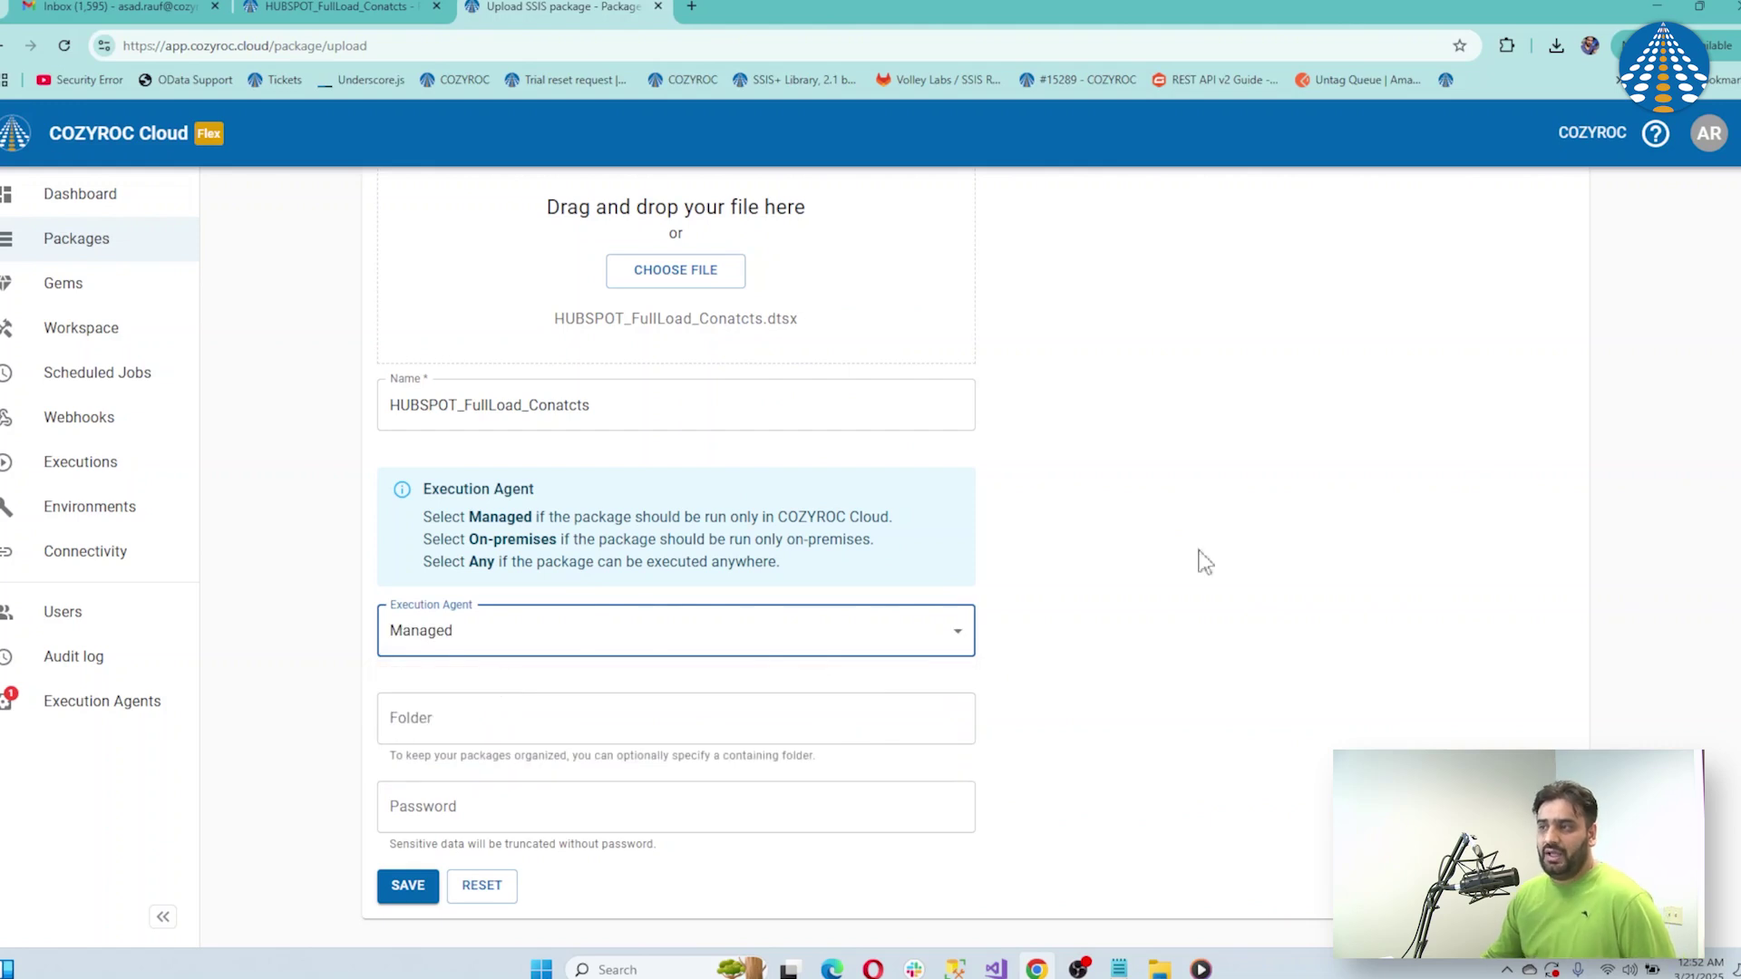
pyautogui.scroll(-1, 1729, 568)
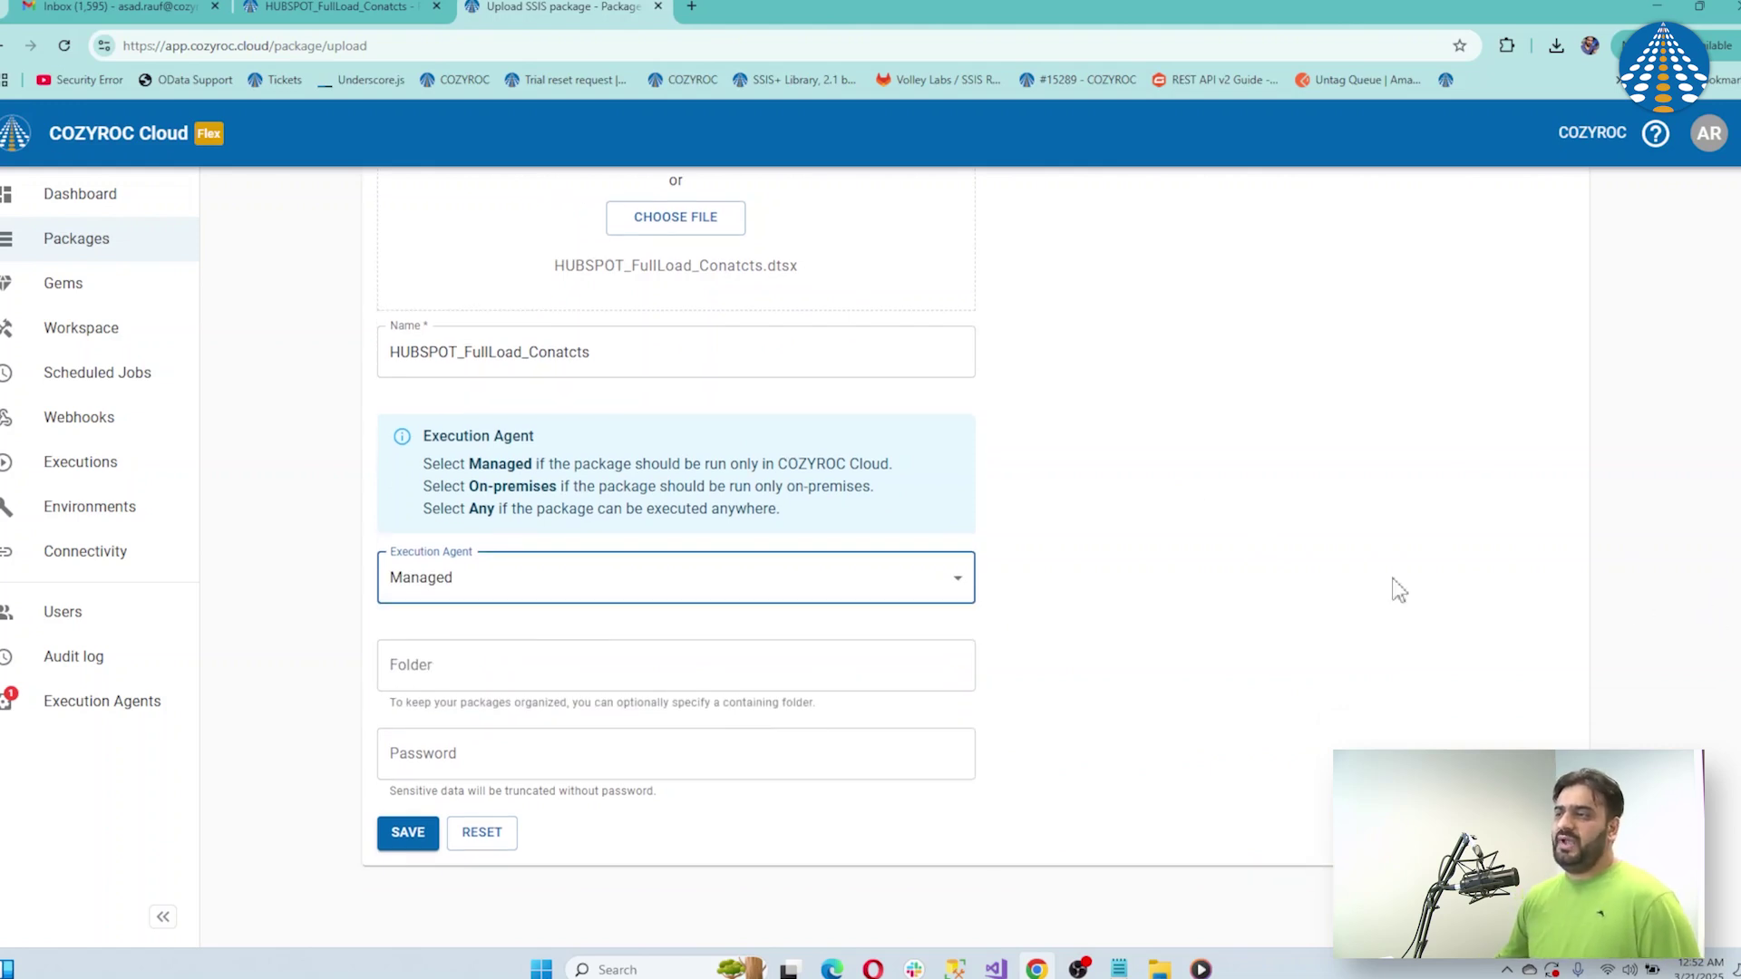
pyautogui.click(878, 756)
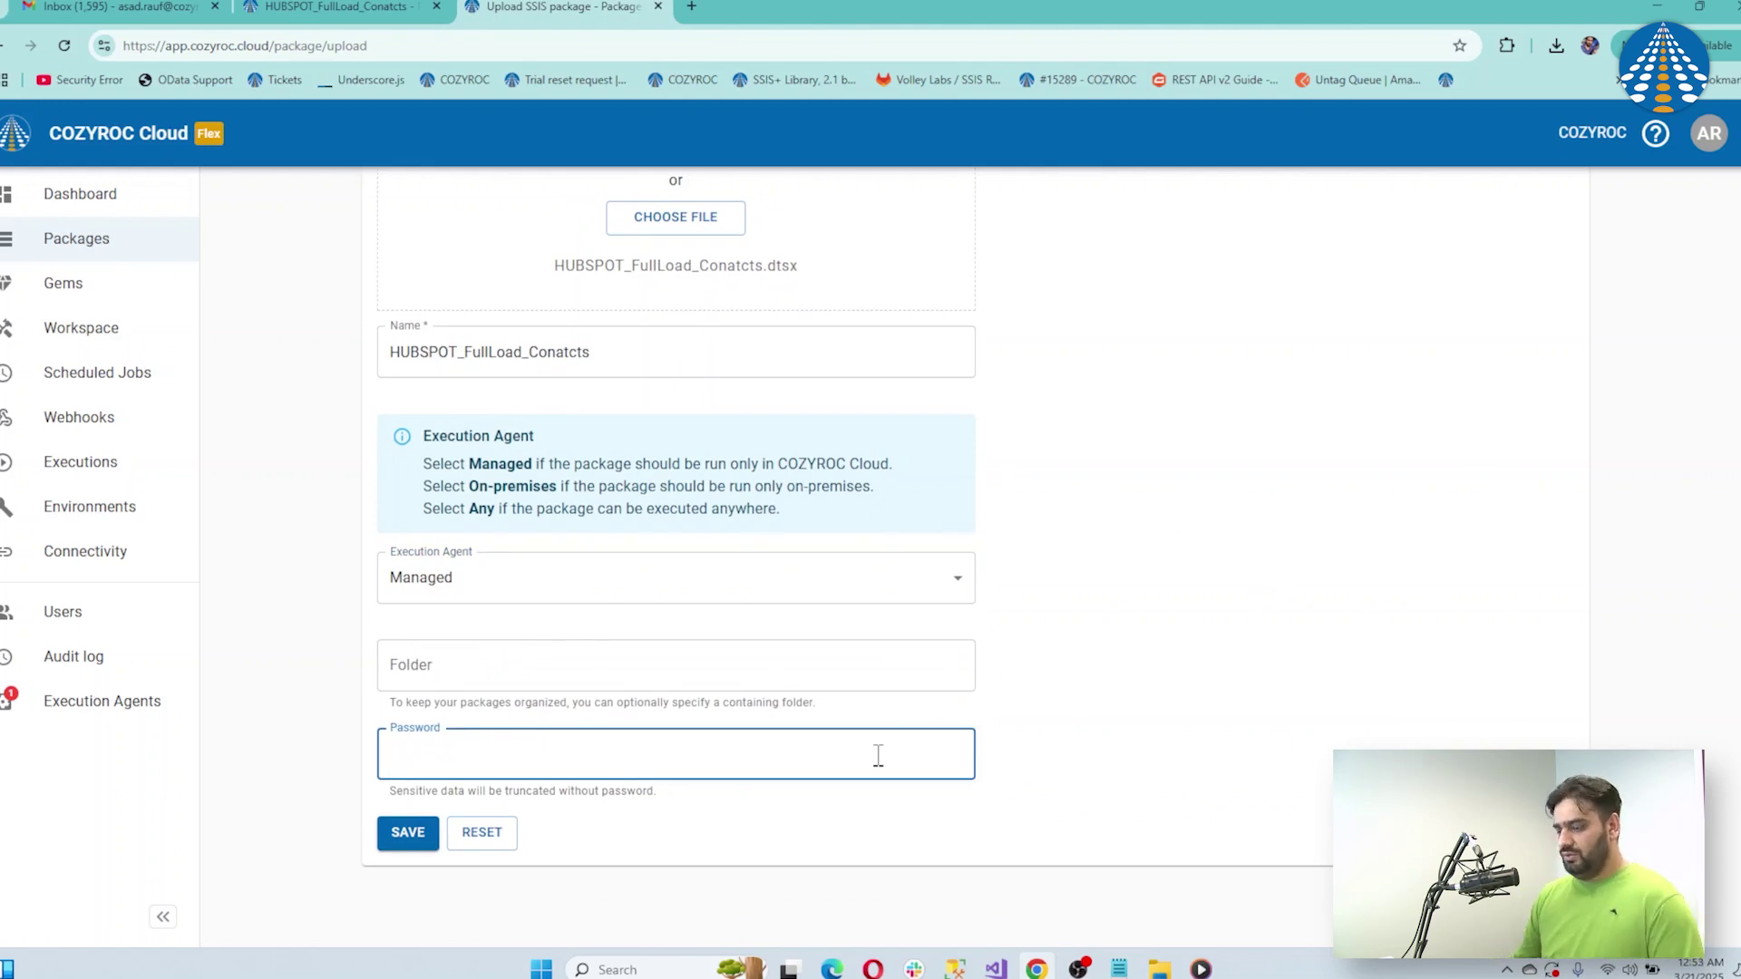
pyautogui.write('1234')
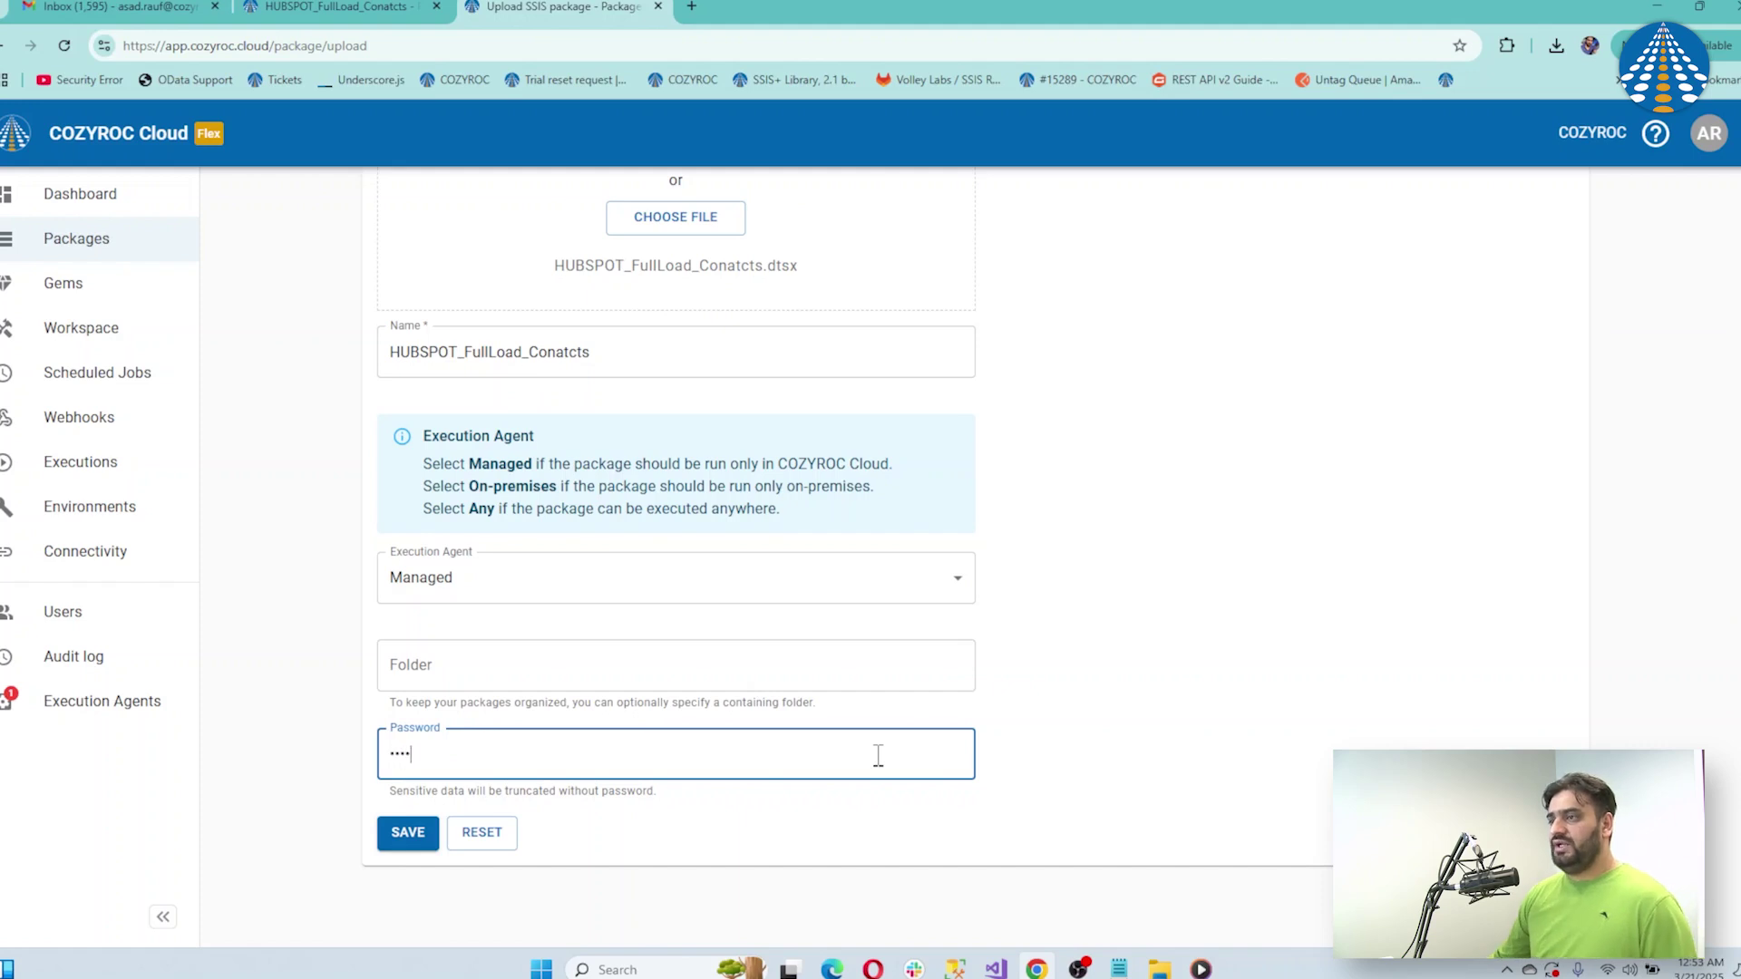
pyautogui.click(407, 831)
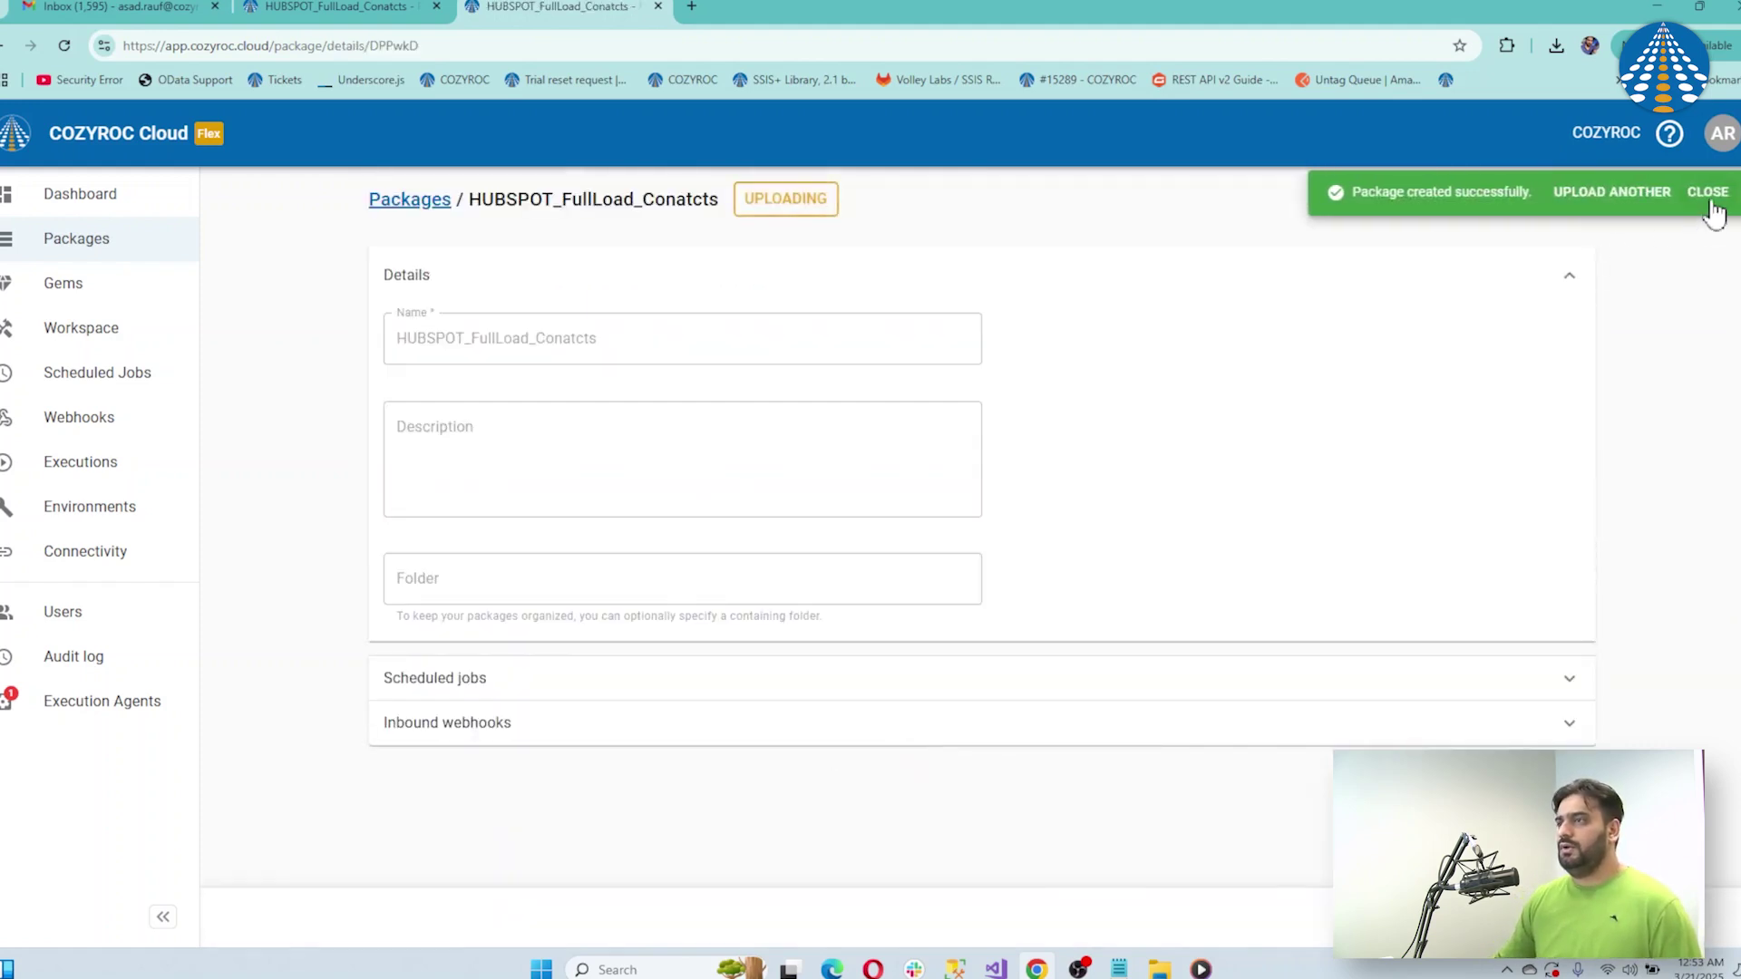
# Dismiss the creation notice and save the HUBSPOT_FullLoad_Conatcts package details
pyautogui.click(1709, 193)
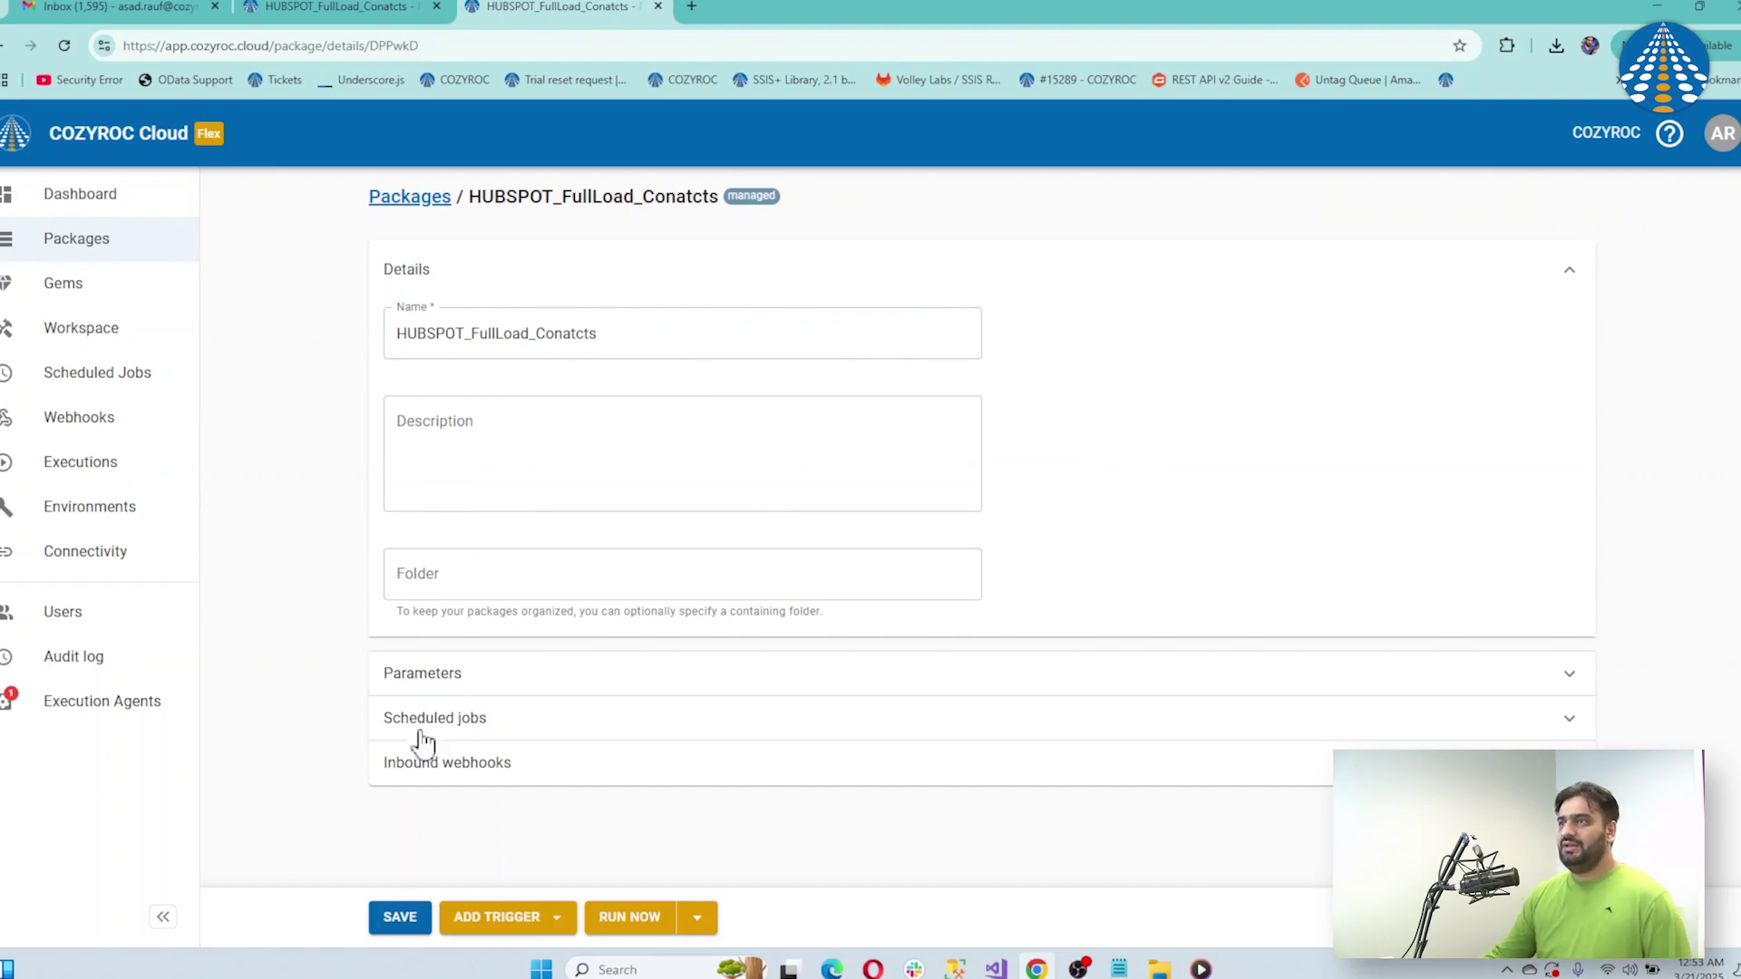
pyautogui.click(400, 916)
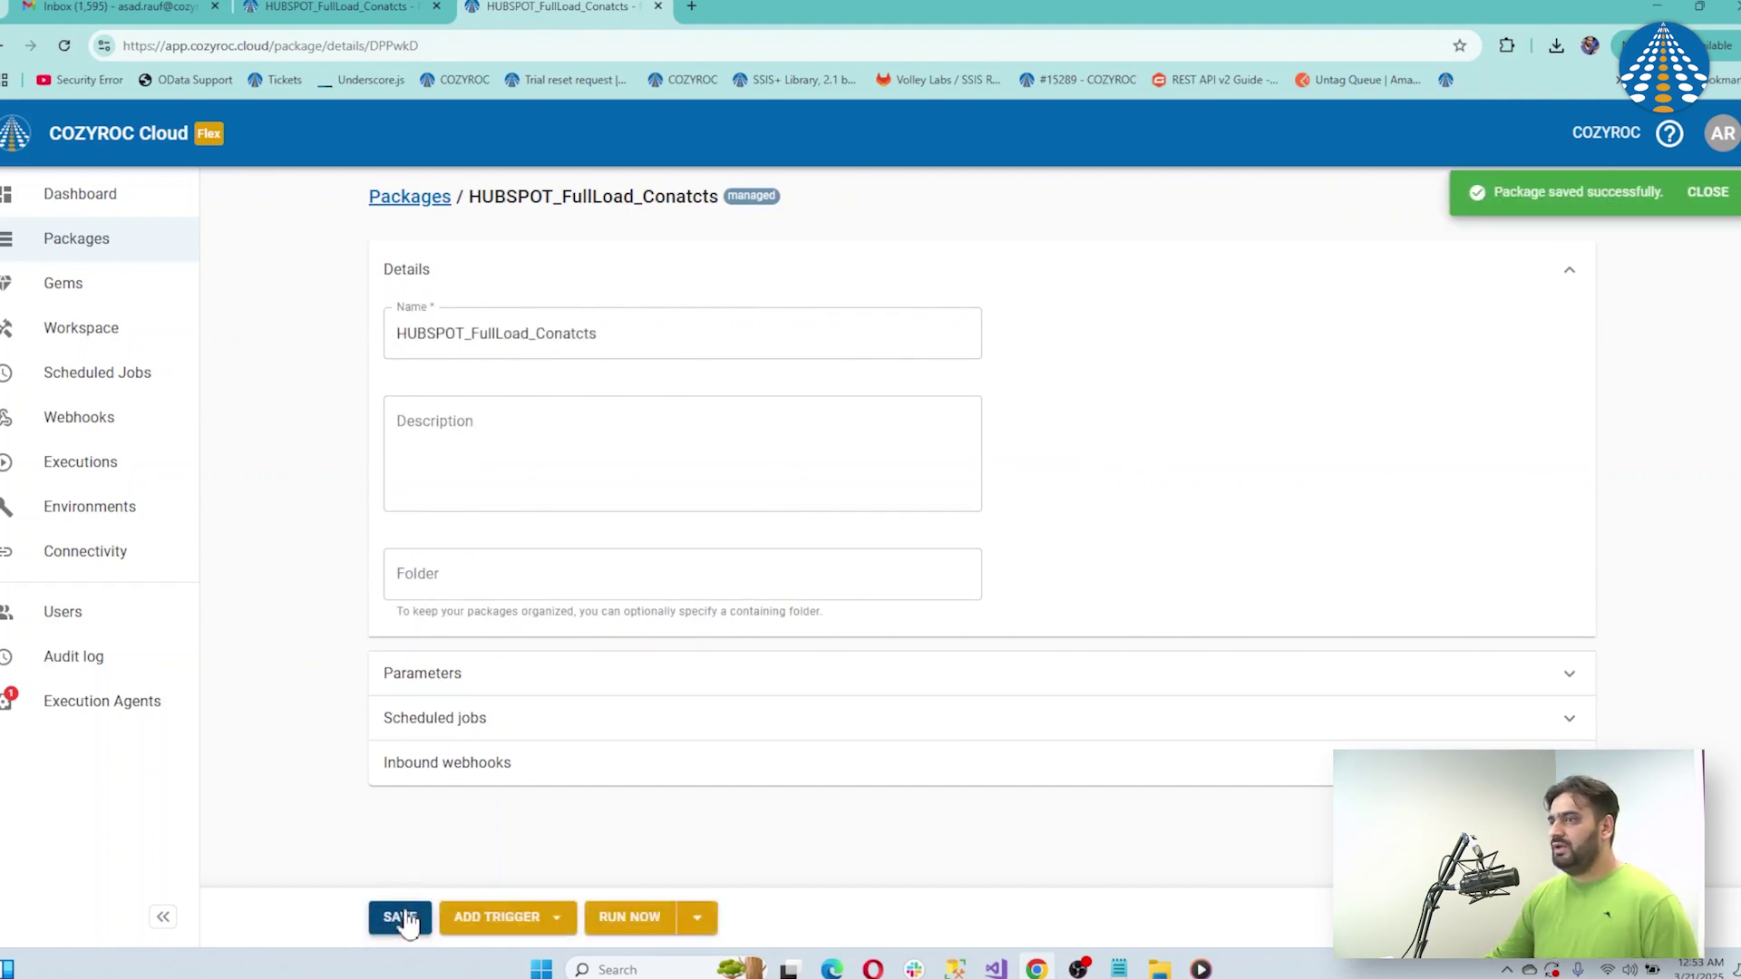
# Open Connectivity in a new browser tab and show the SSH configurations list
pyautogui.rightClick(92, 551)
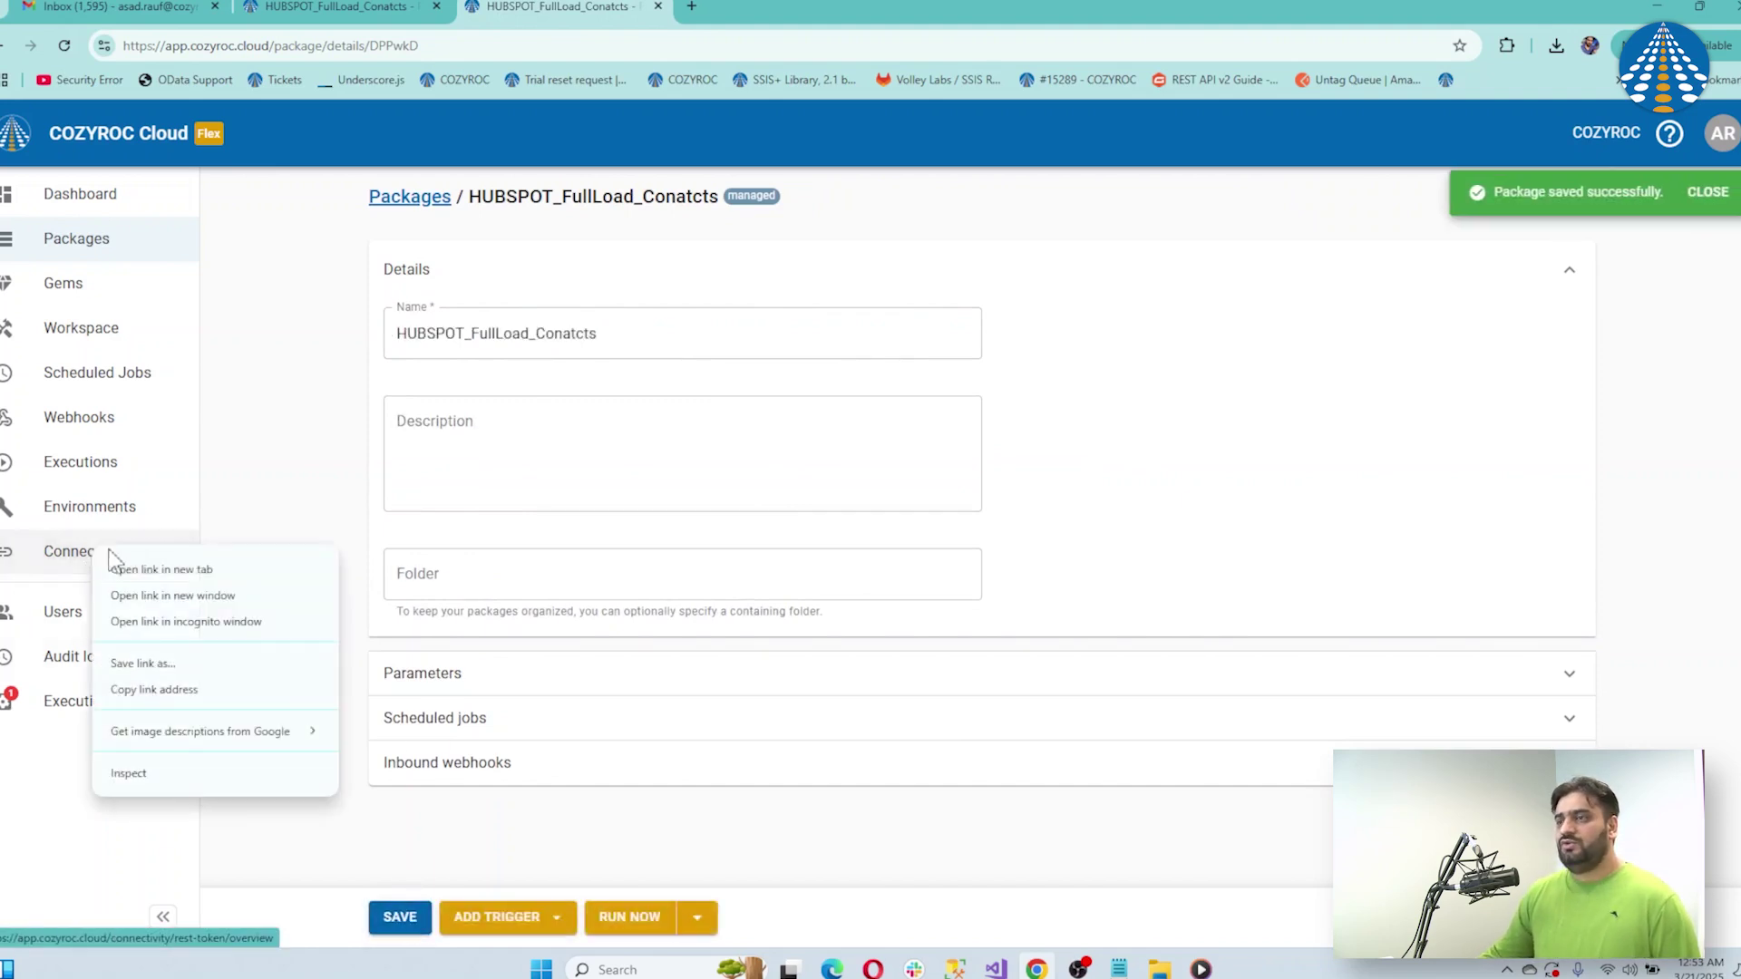
pyautogui.click(127, 569)
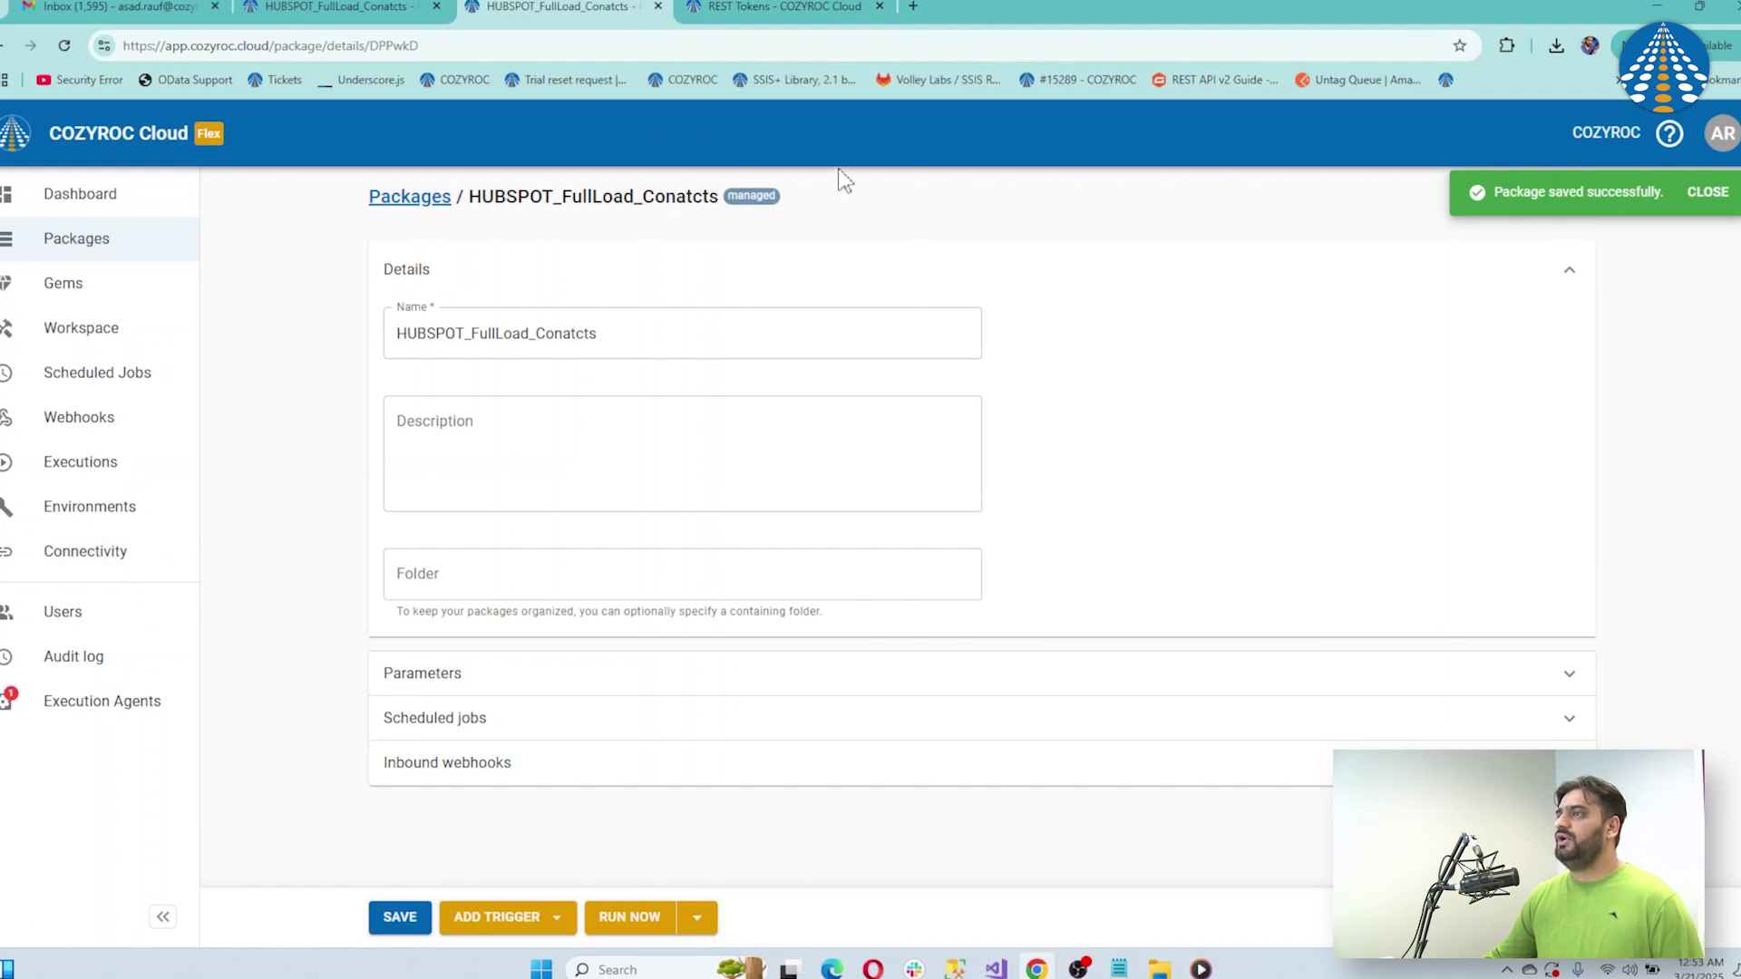
pyautogui.click(771, 16)
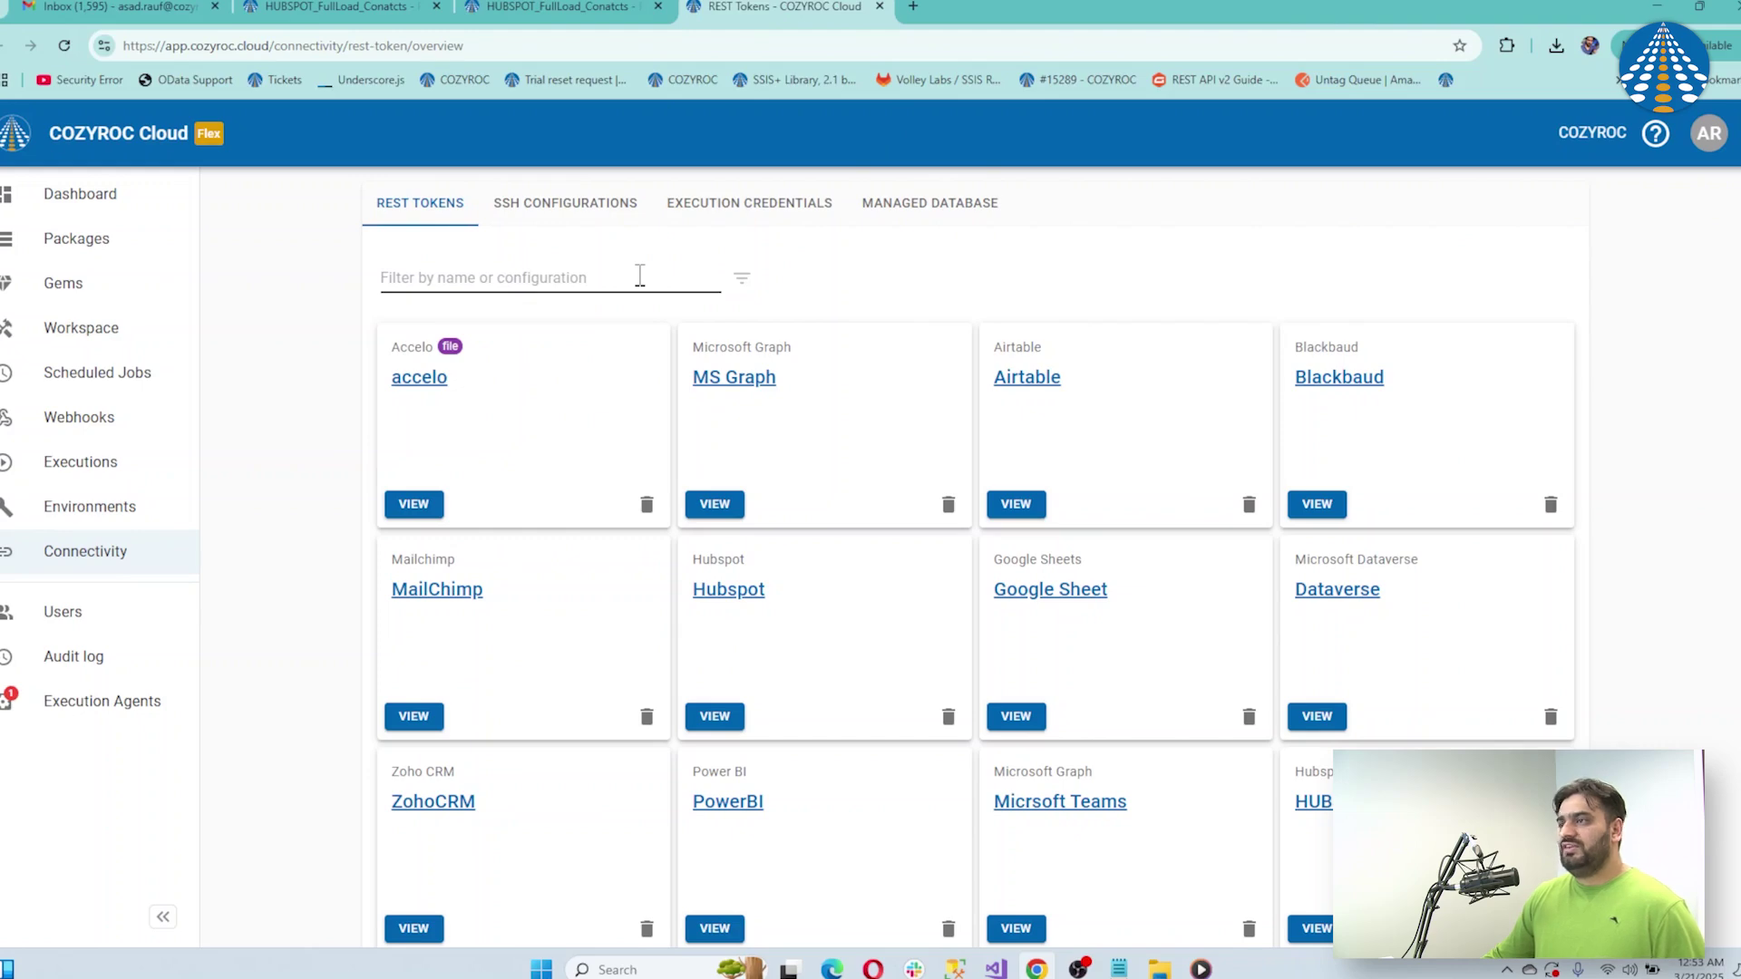
pyautogui.click(571, 203)
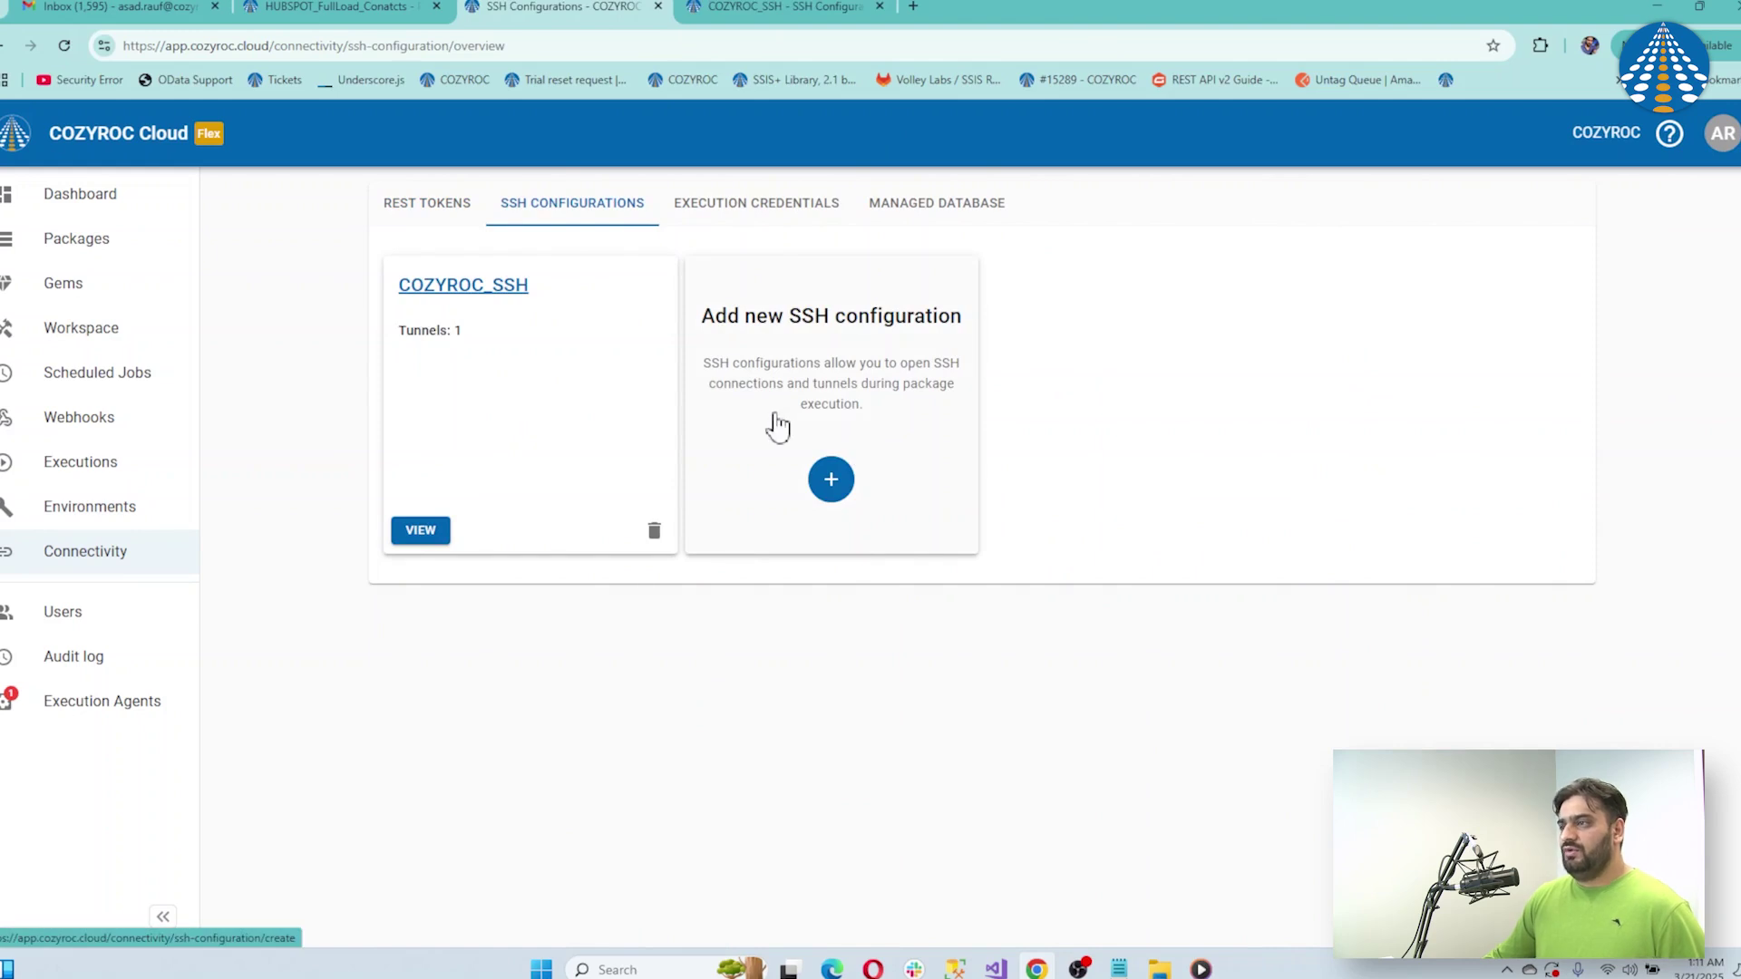
# Delete the COZYROC_SSH configuration and start a new SSH configuration
pyautogui.click(653, 532)
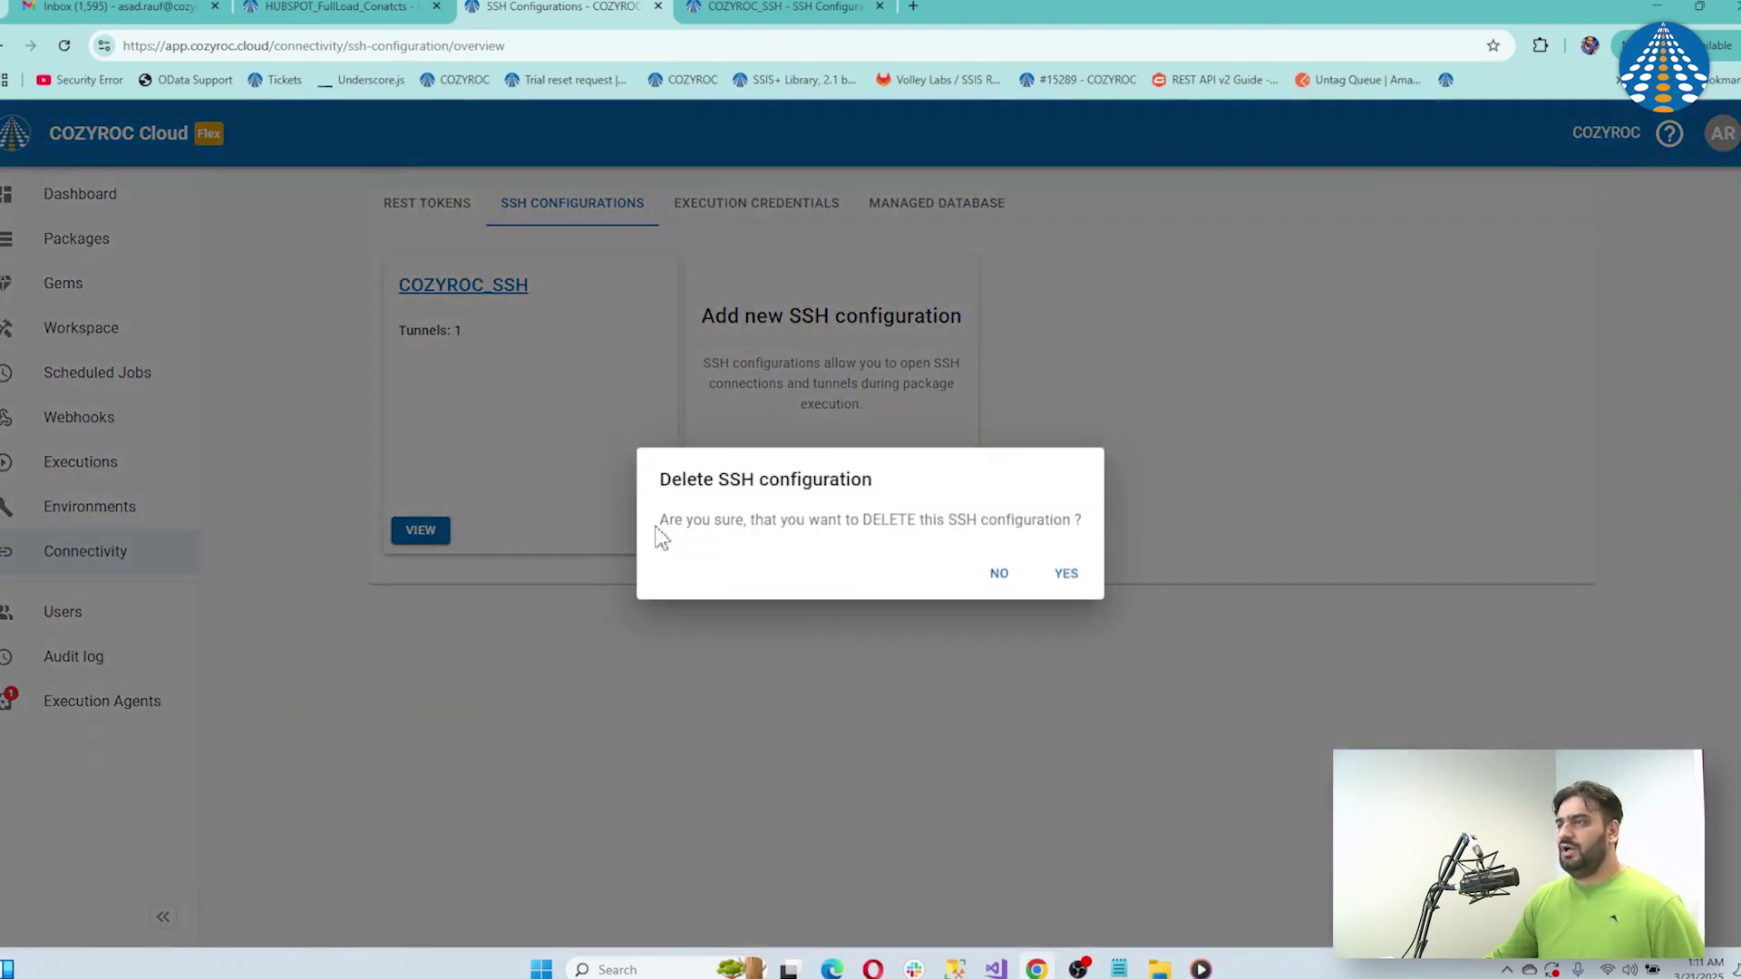
pyautogui.click(1068, 582)
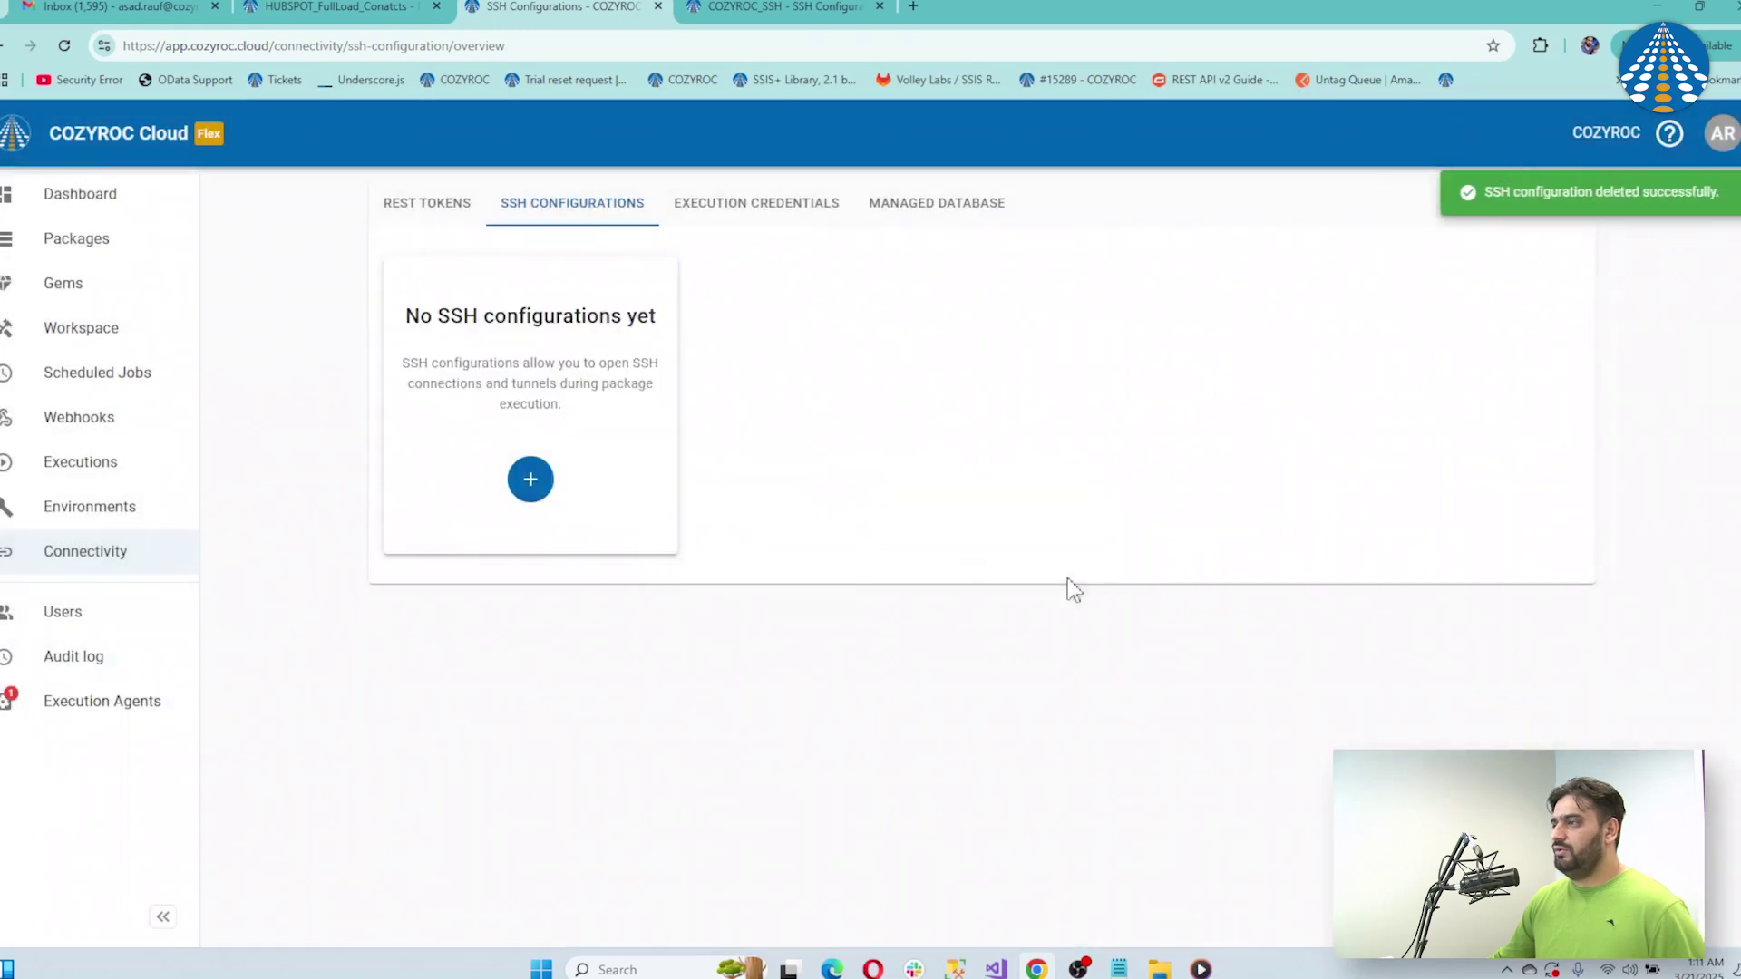
pyautogui.click(535, 494)
# Name the configuration COZYROC_SSH and paste the SSH host address from the notes
pyautogui.click(655, 334)
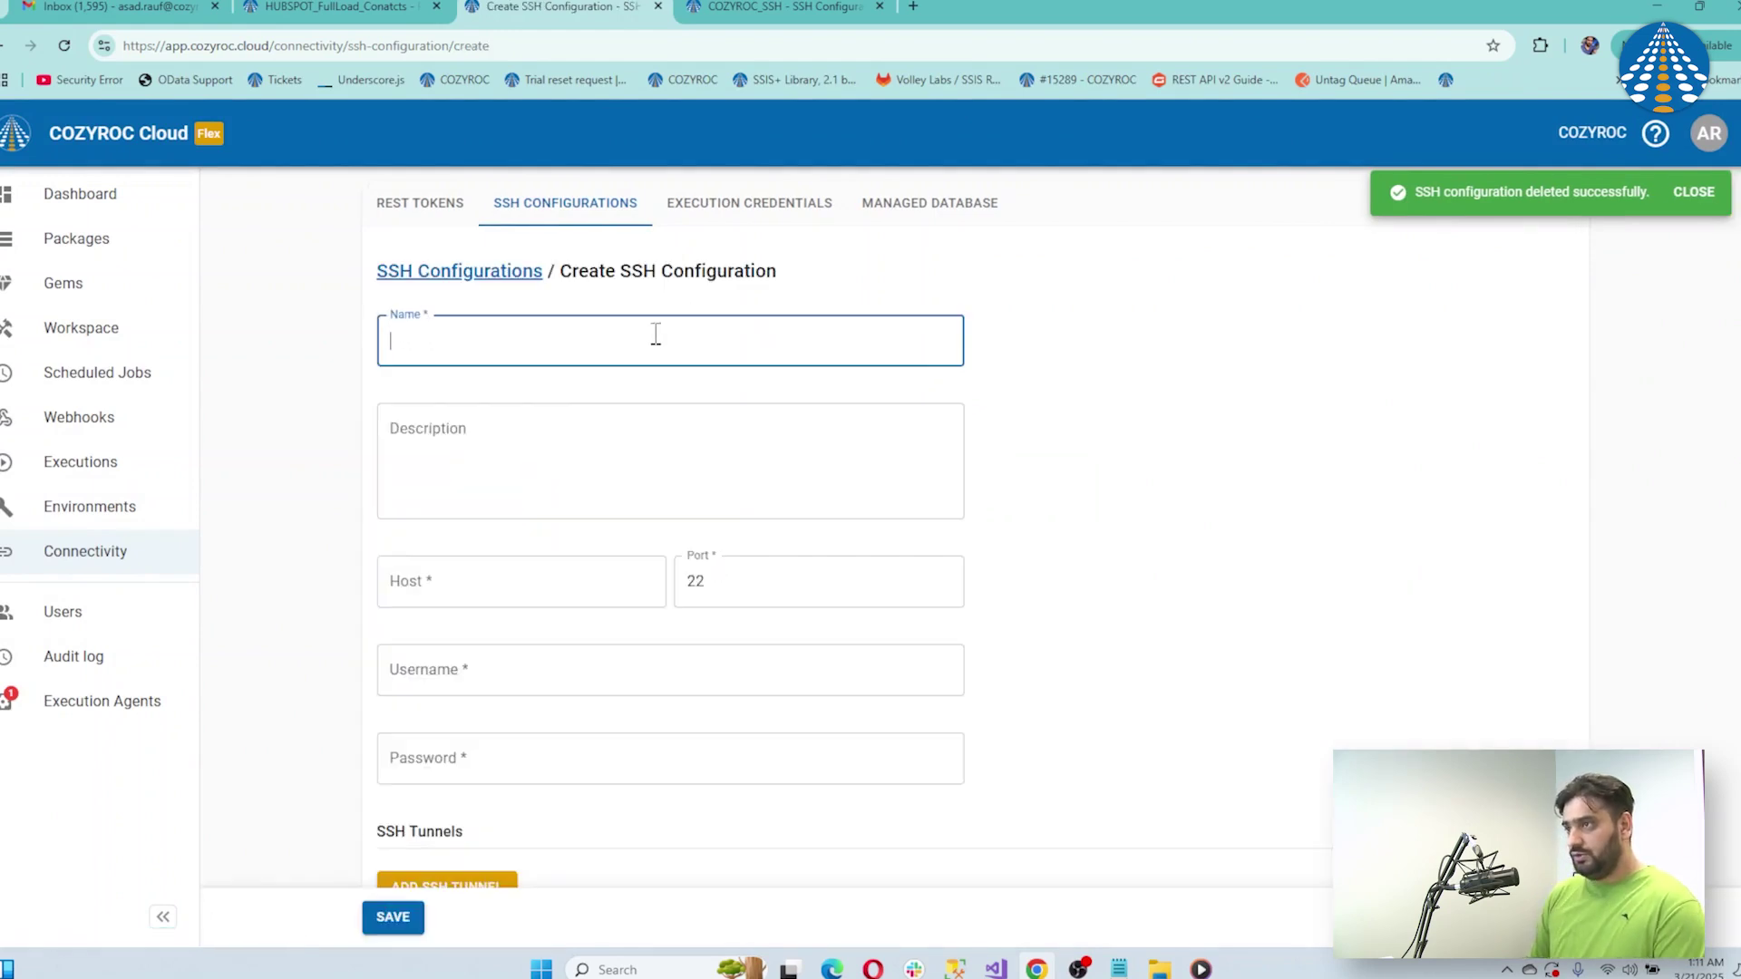
pyautogui.write('COZYROC')
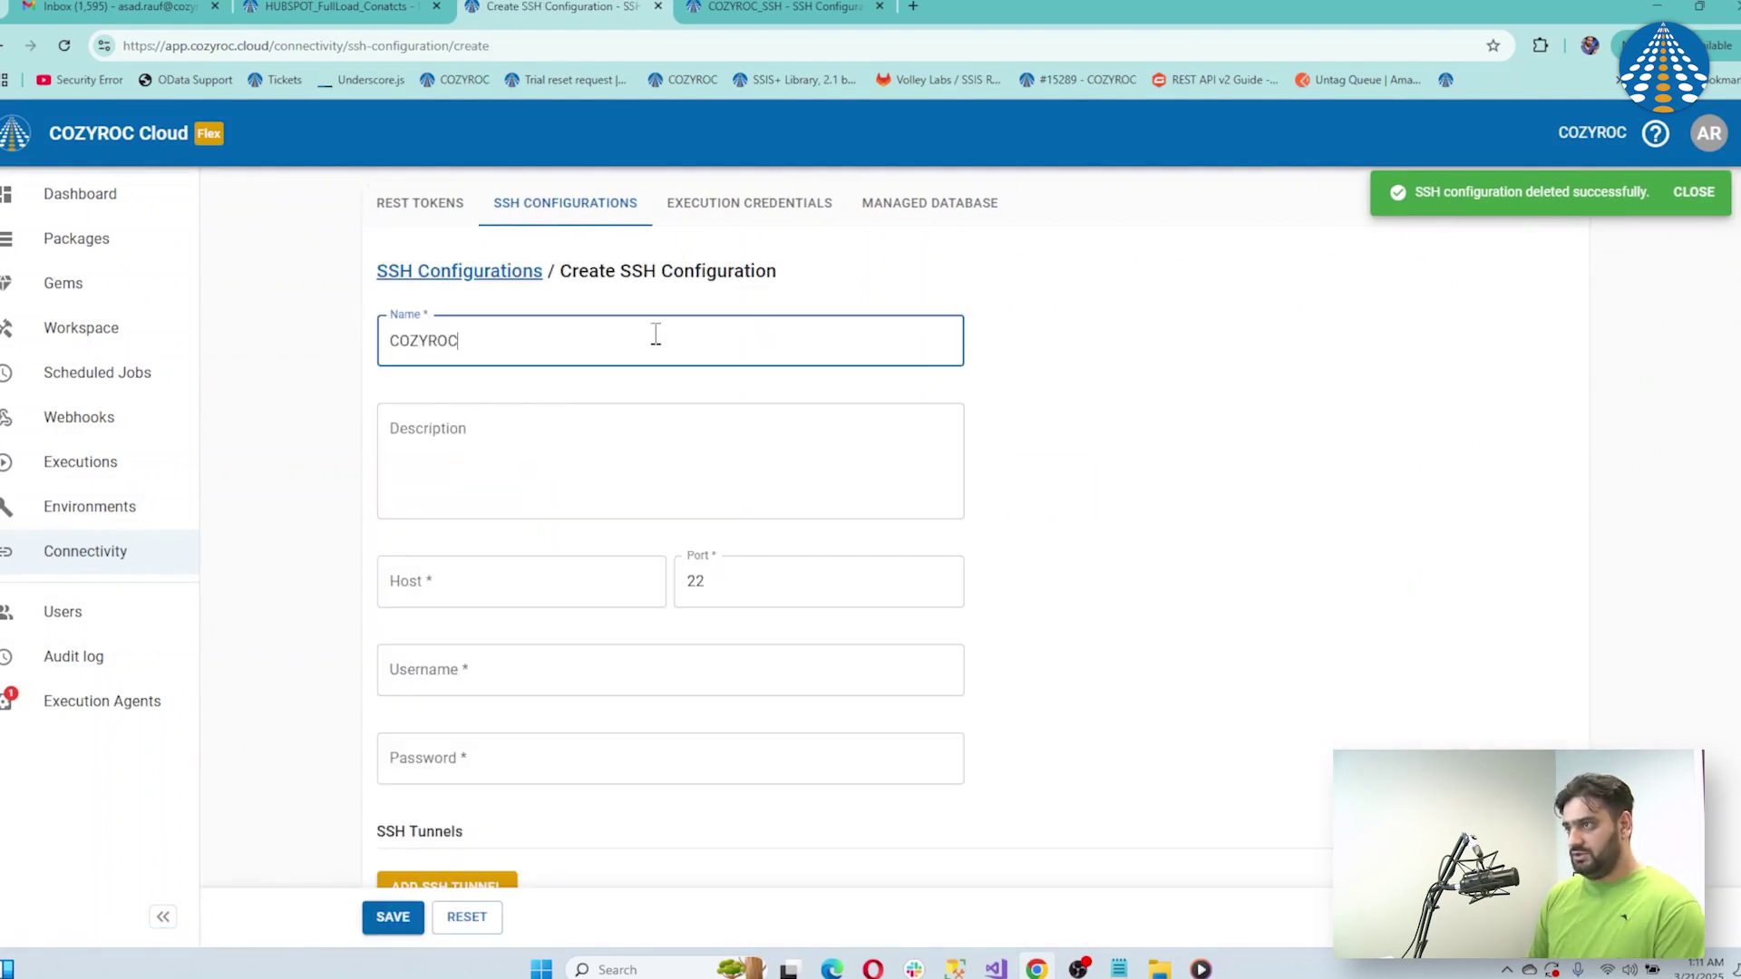
pyautogui.write('_SSH')
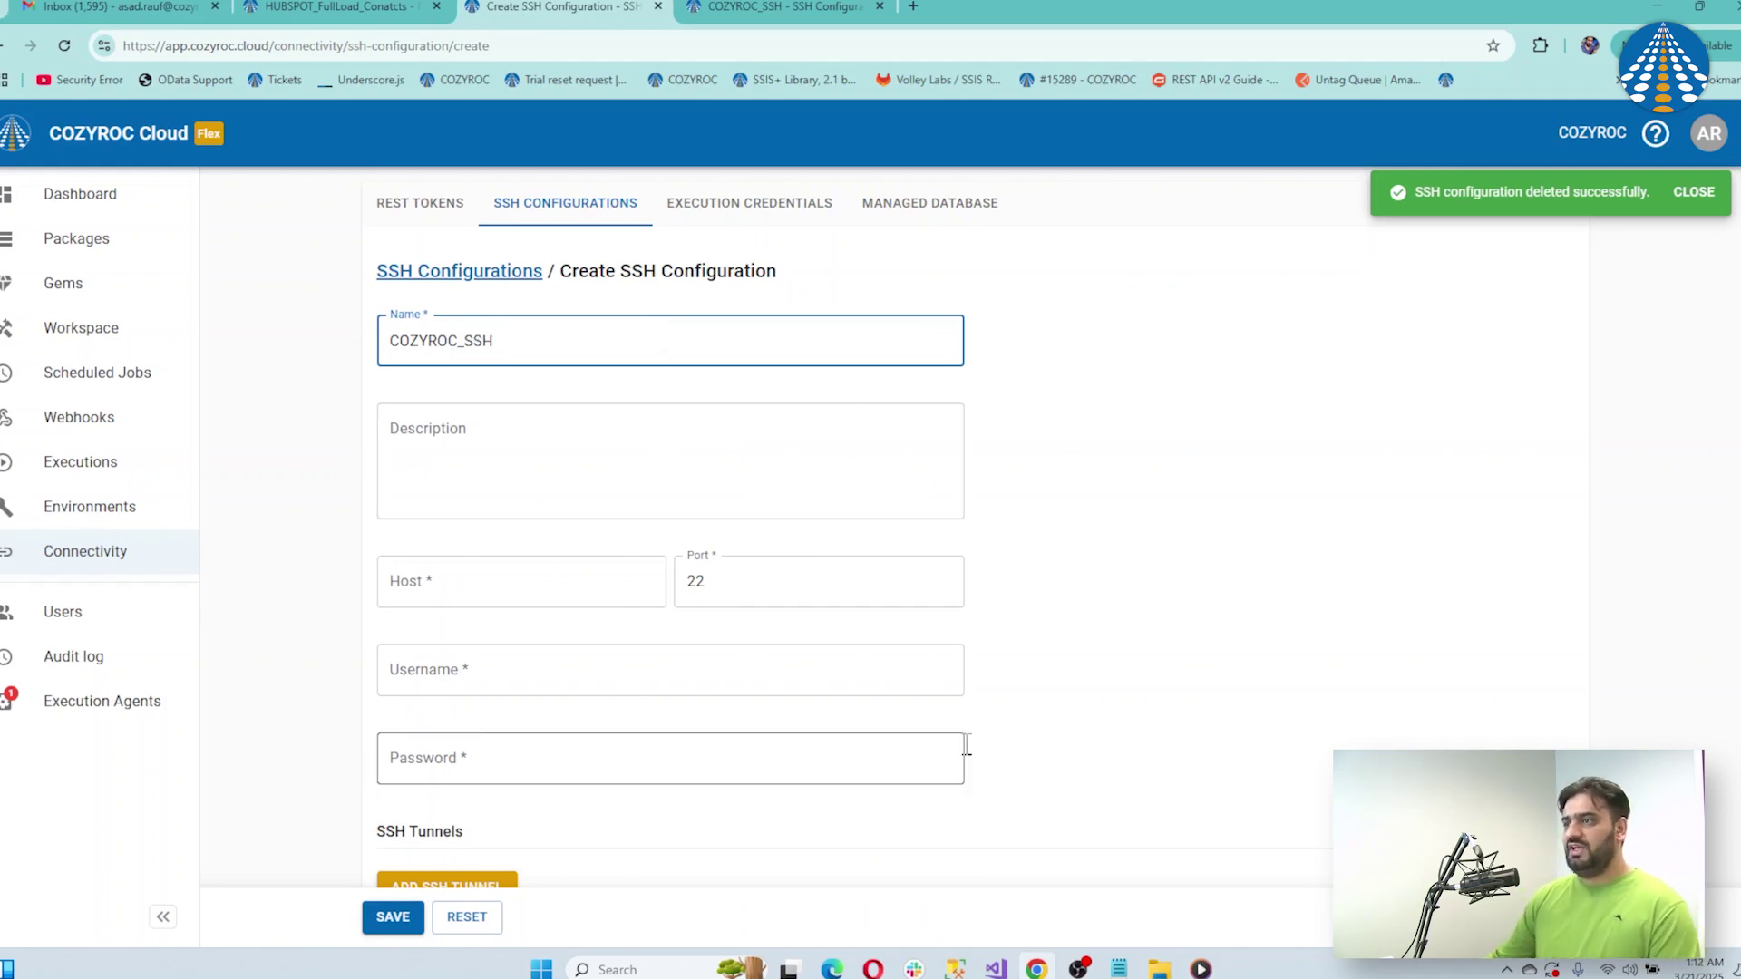
pyautogui.click(1122, 968)
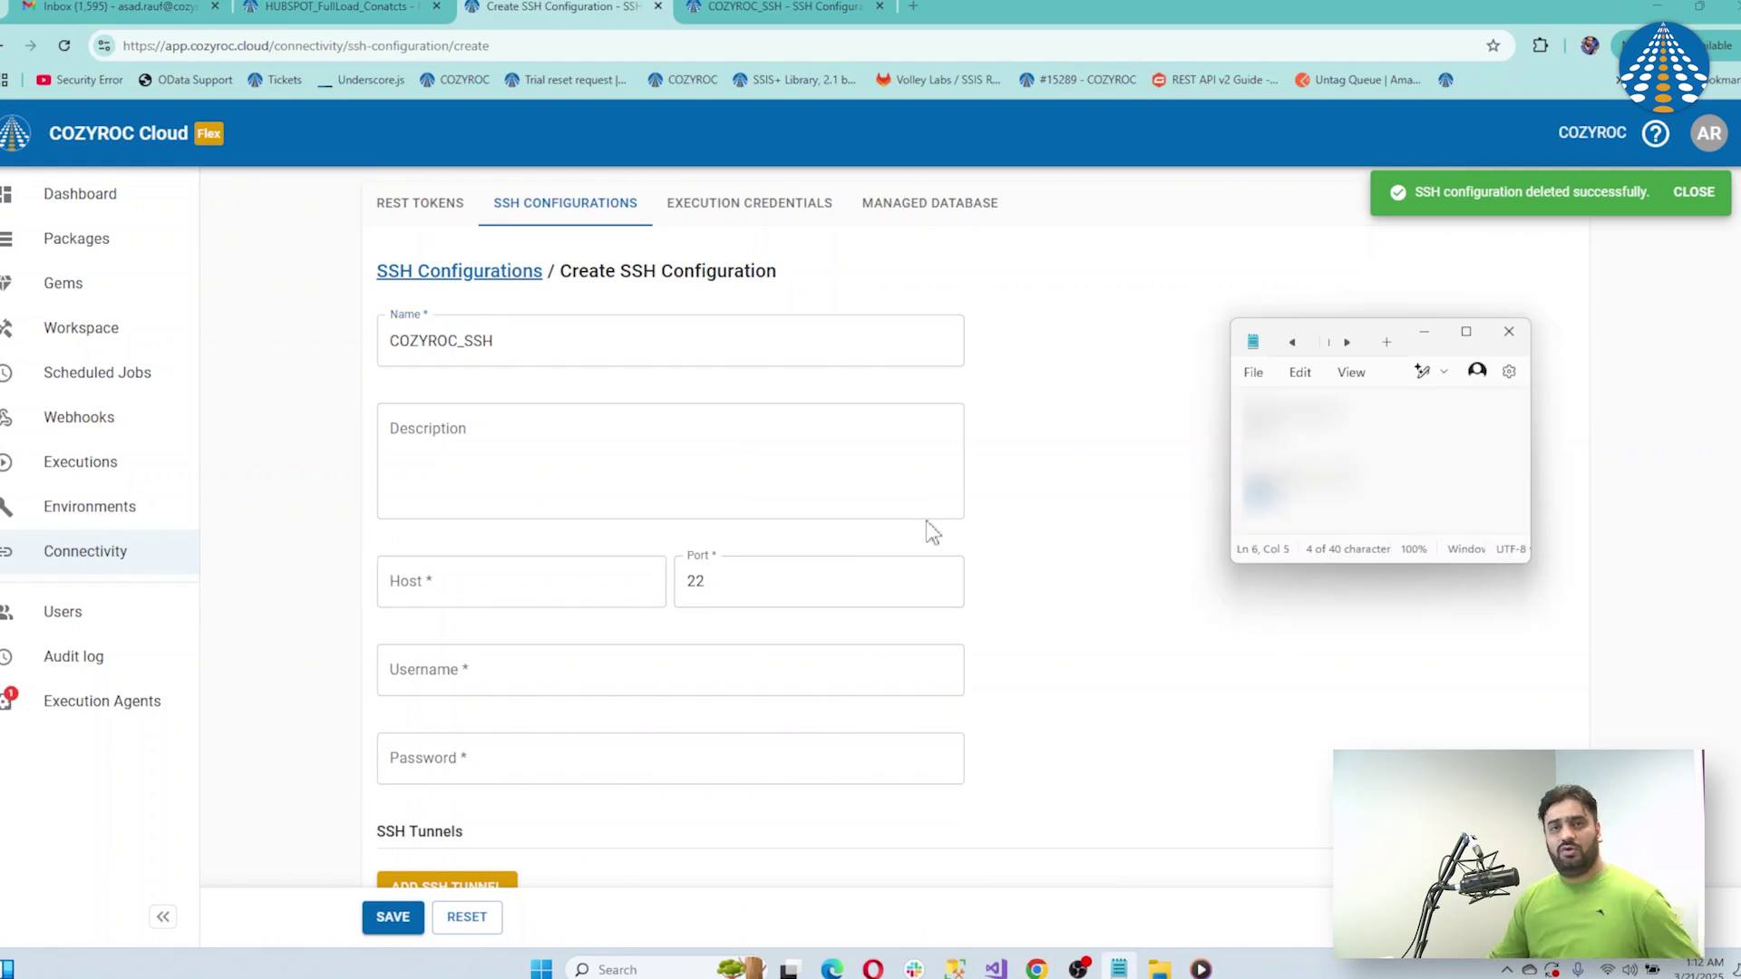
pyautogui.moveTo(1339, 412); pyautogui.dragTo(1242, 415)
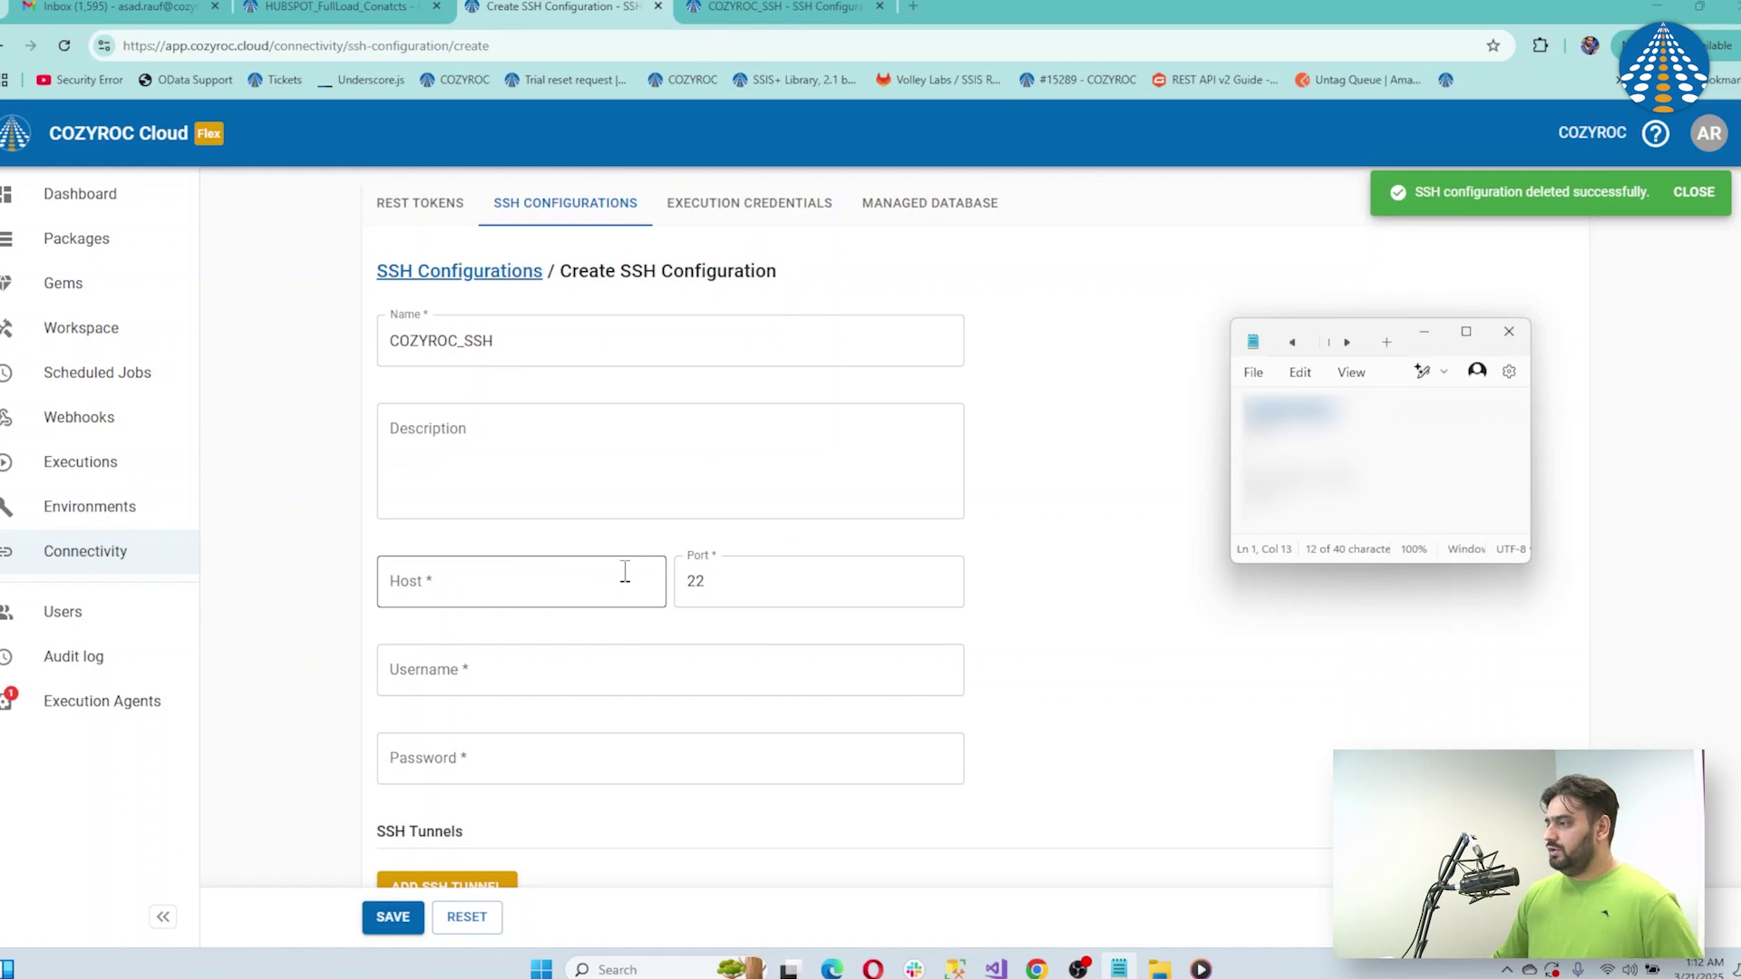
pyautogui.click(564, 577)
pyautogui.hotkey('ctrl', 'v')
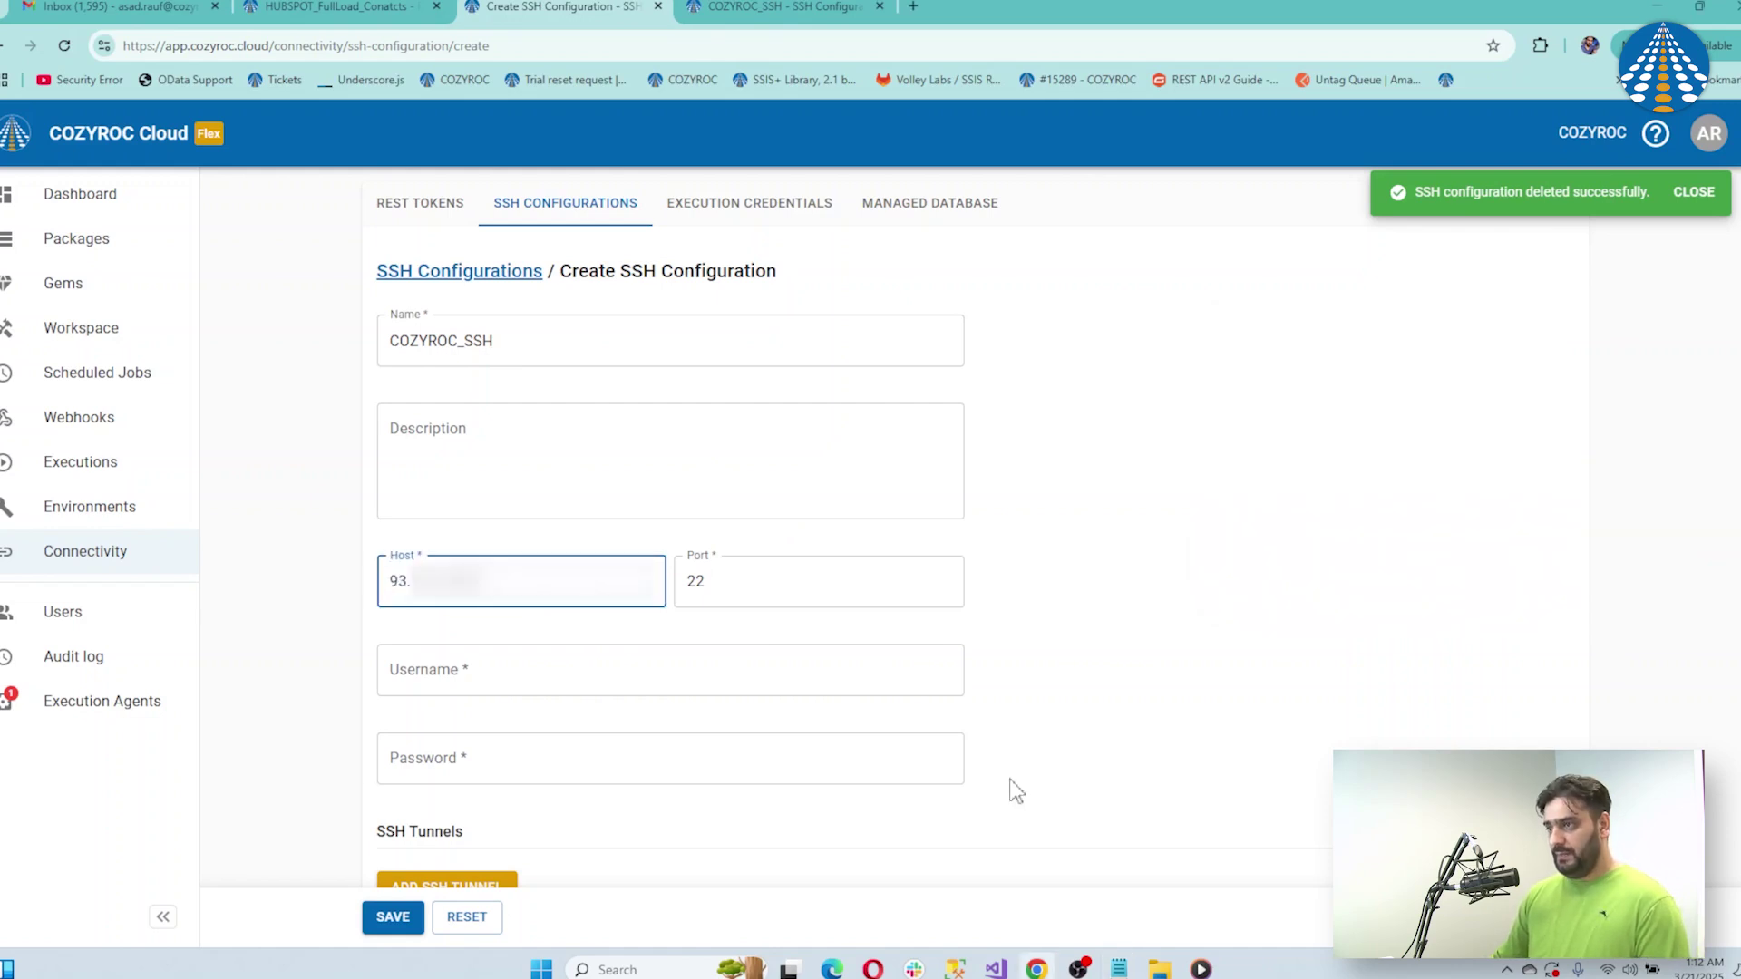
# Set the port to 8822 and enter the SSH username and password
pyautogui.click(1119, 969)
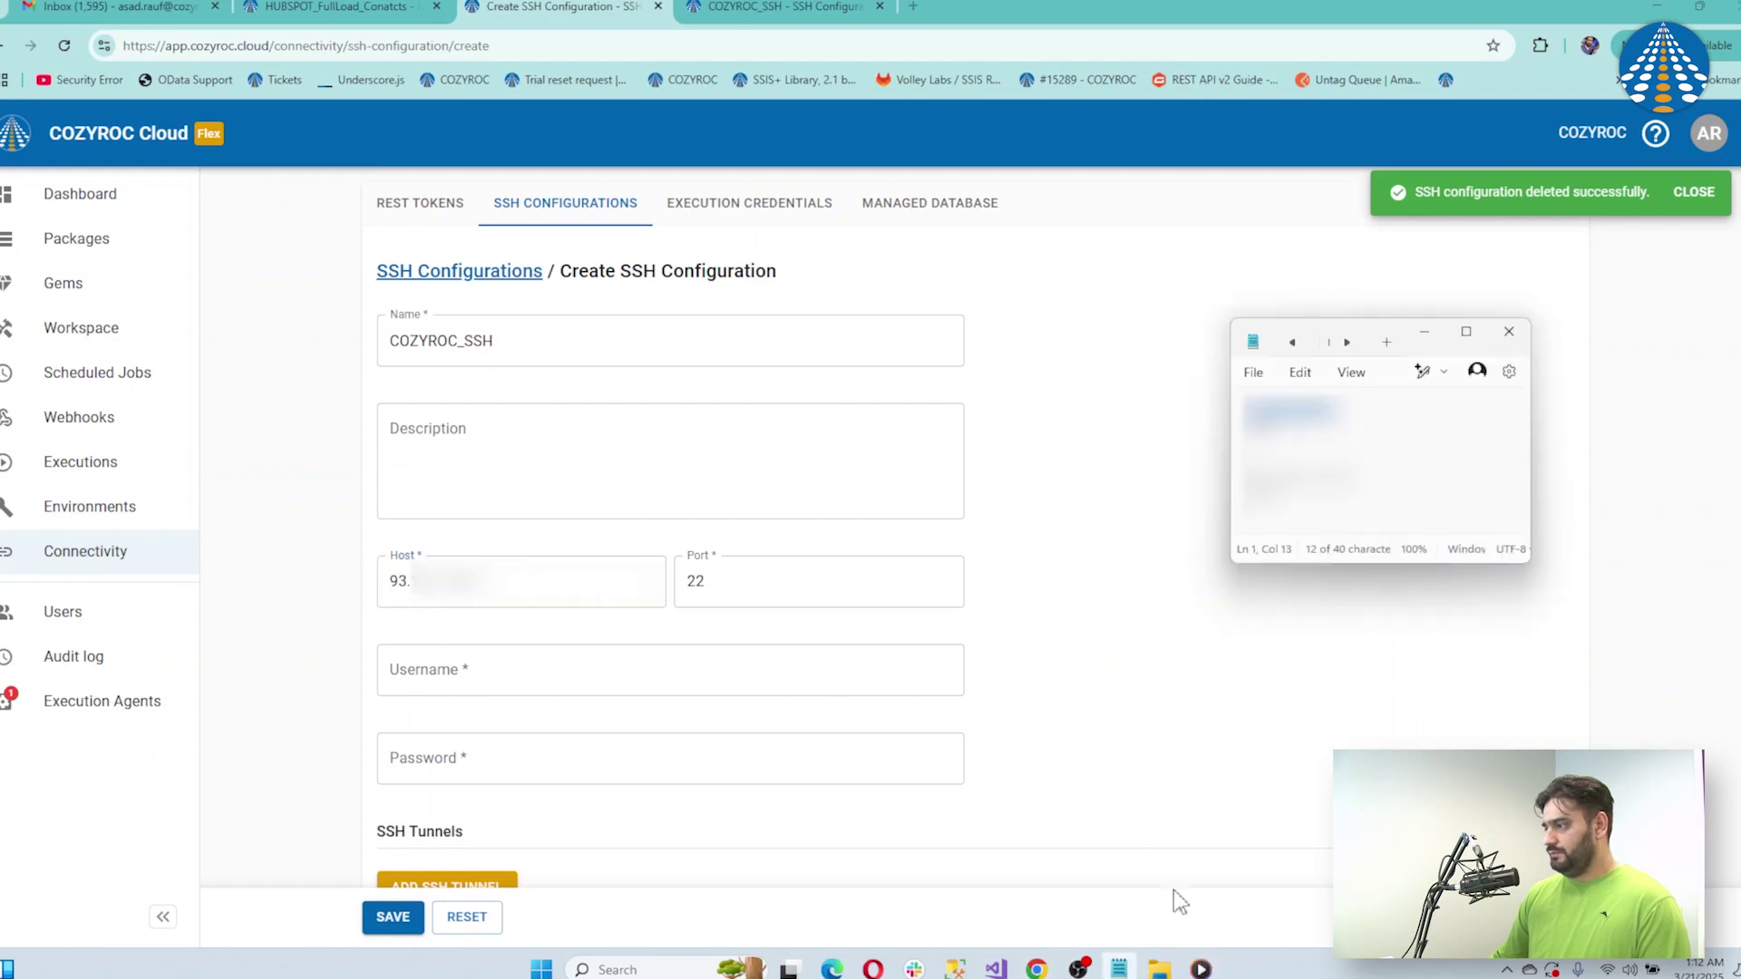
pyautogui.moveTo(1274, 428); pyautogui.dragTo(1226, 435)
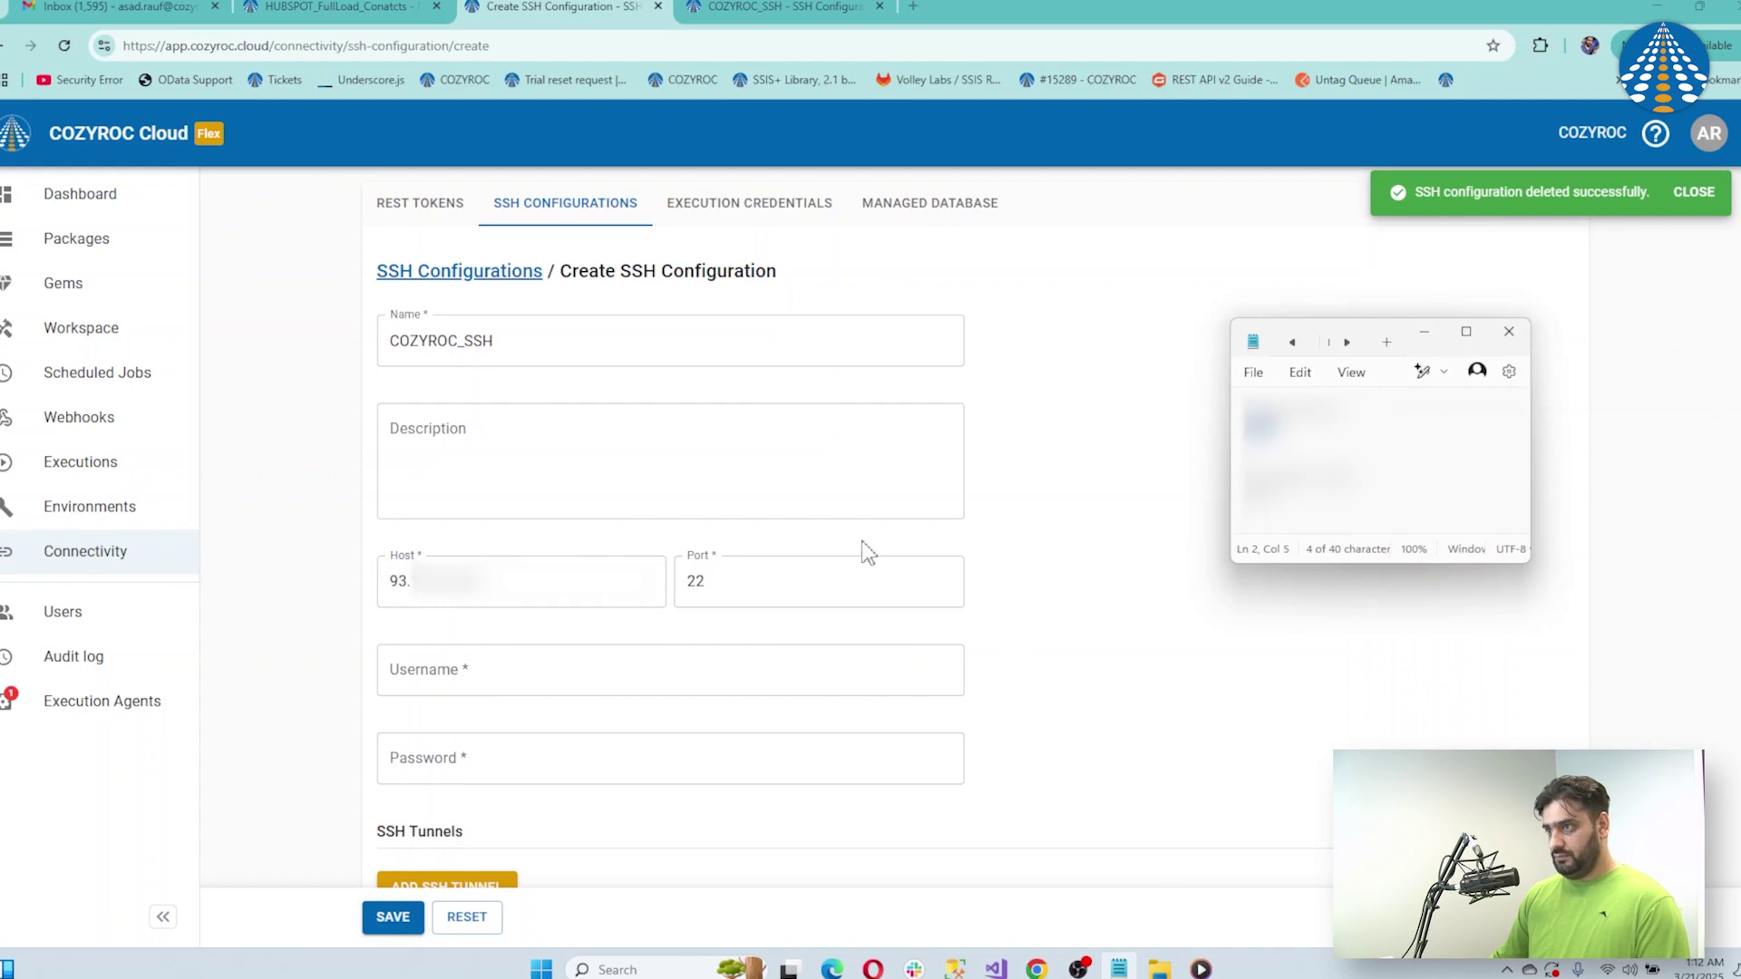
pyautogui.doubleClick(778, 578)
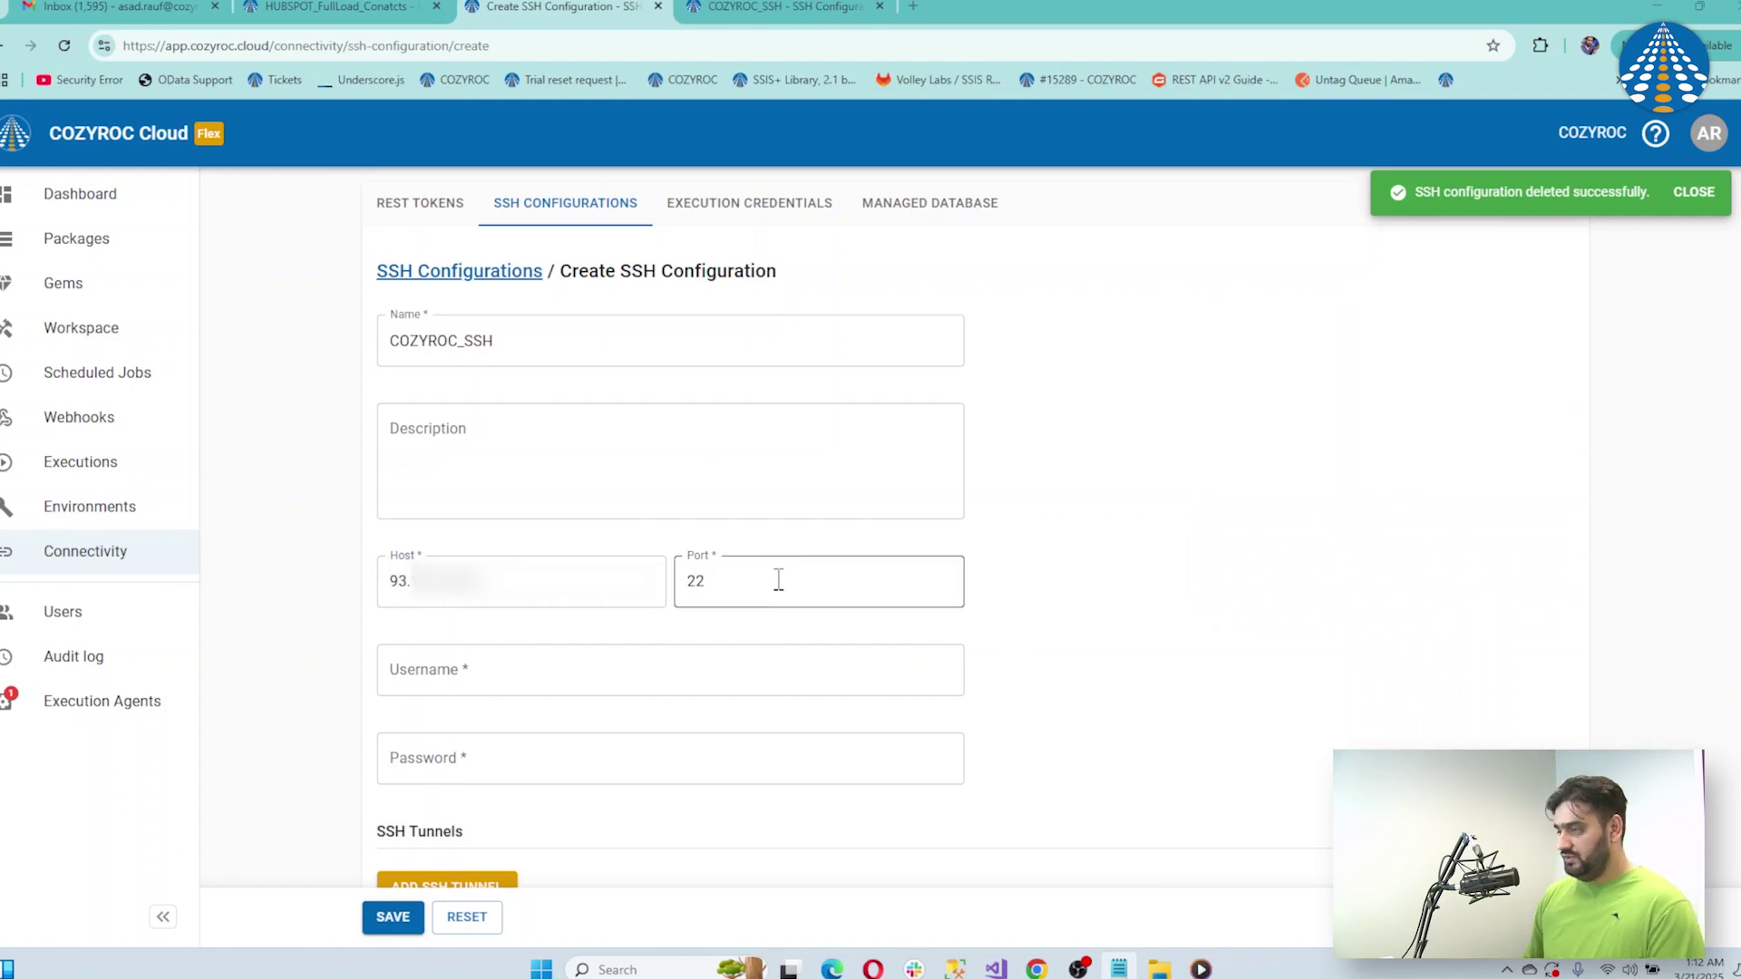
pyautogui.write('8822')
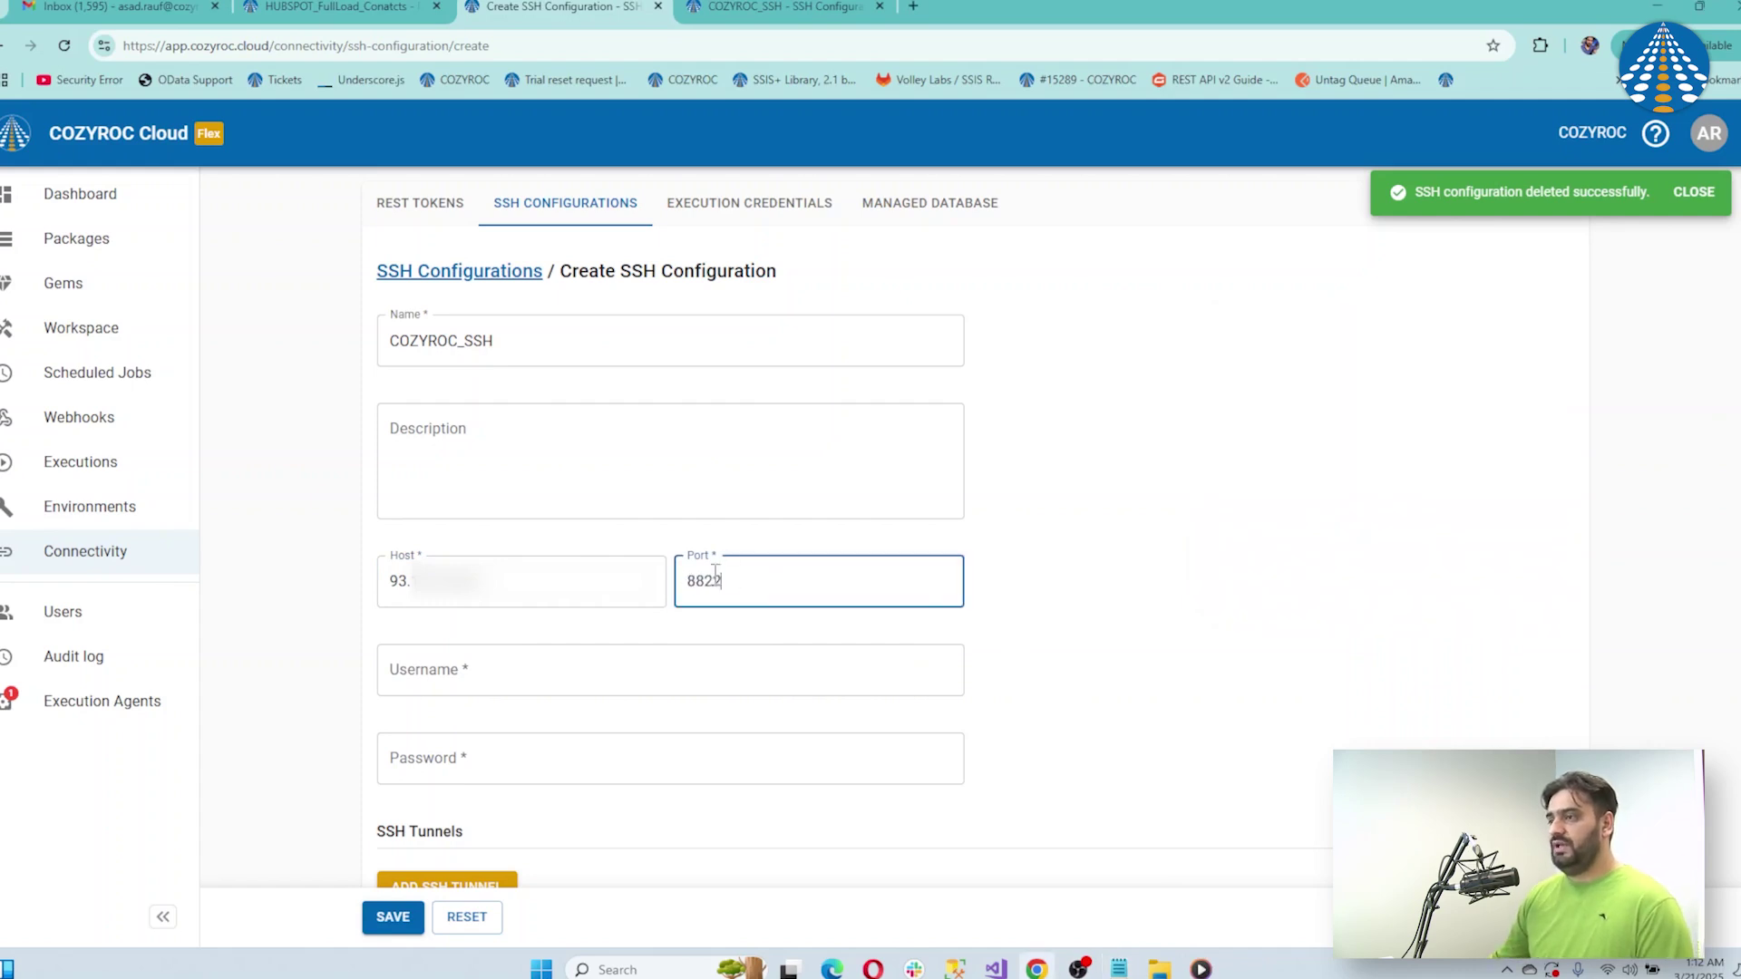
pyautogui.click(784, 674)
pyautogui.write('asad')
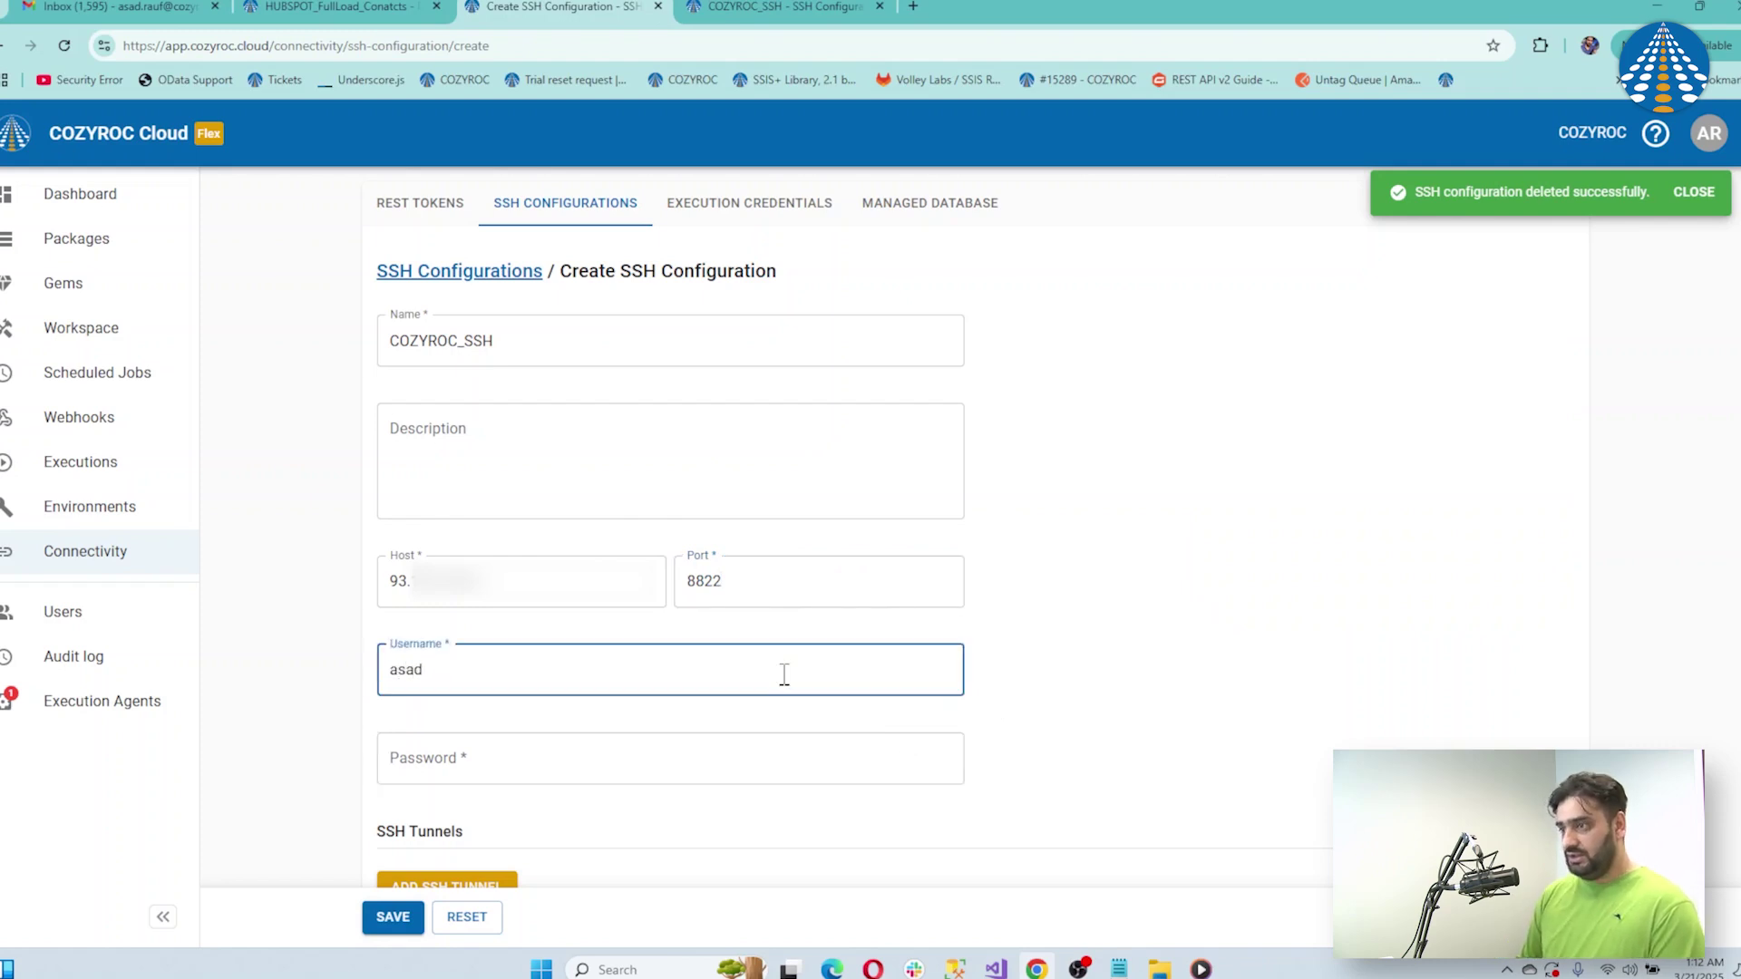
pyautogui.press('Tab')
pyautogui.write('****')
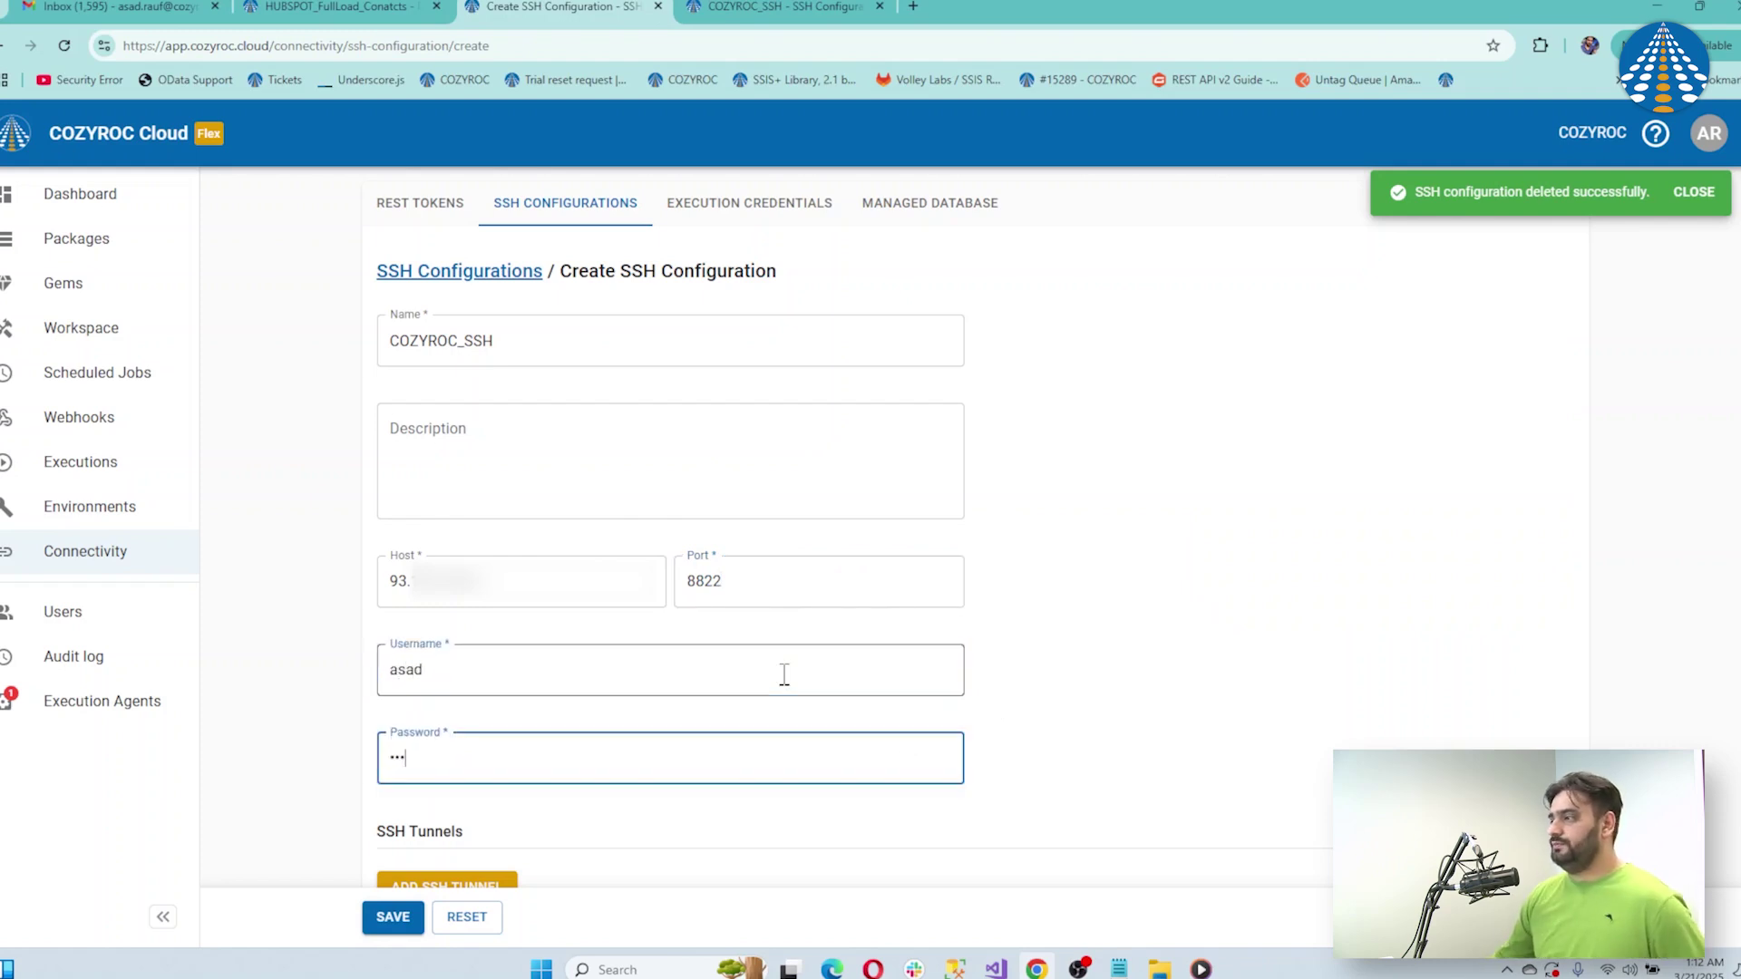
pyautogui.click(1693, 192)
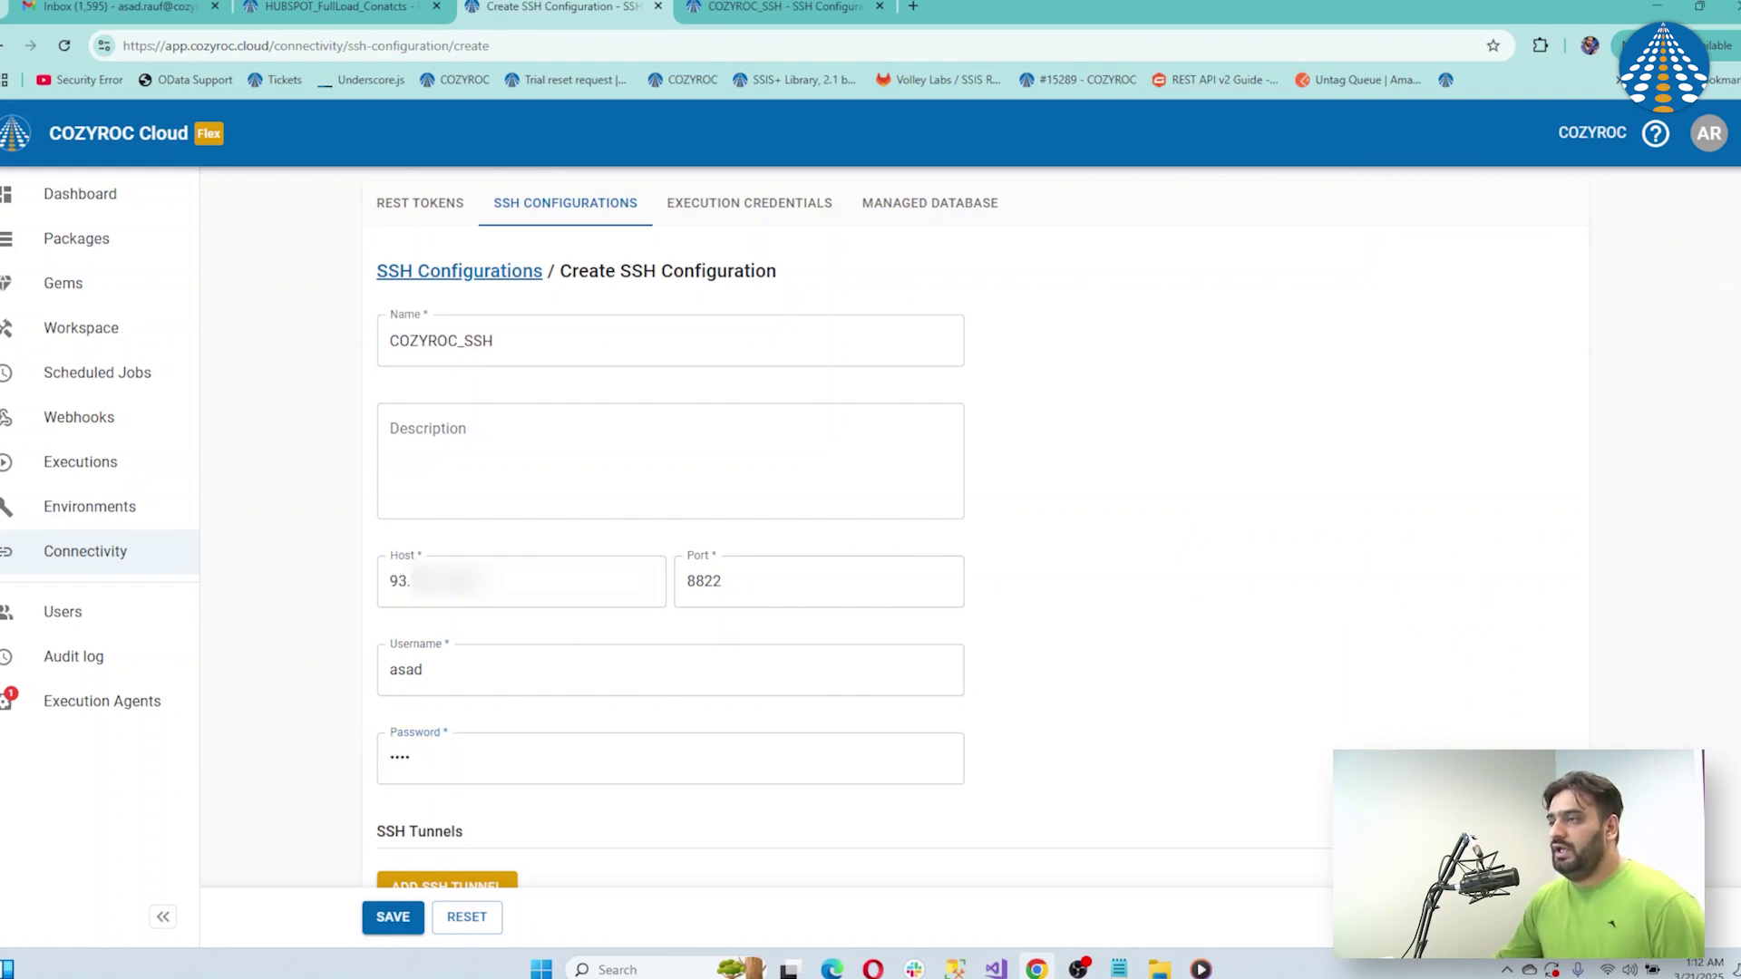
pyautogui.scroll(-2, 949, 520)
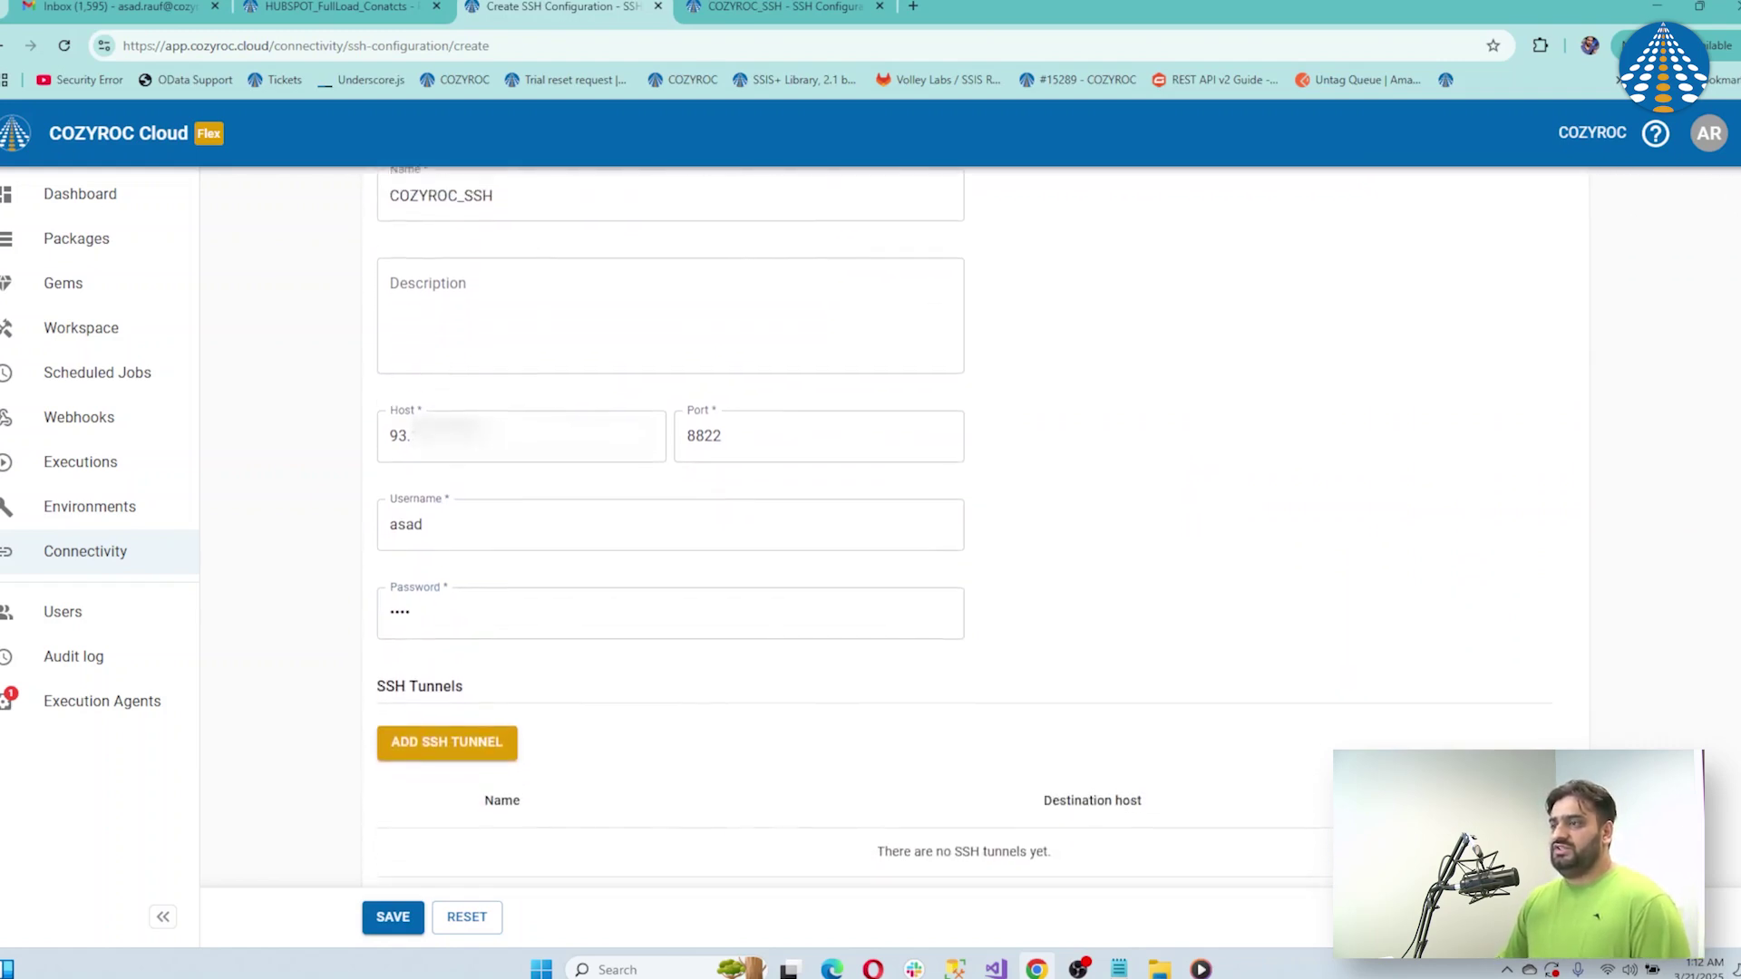
pyautogui.scroll(1, 949, 520)
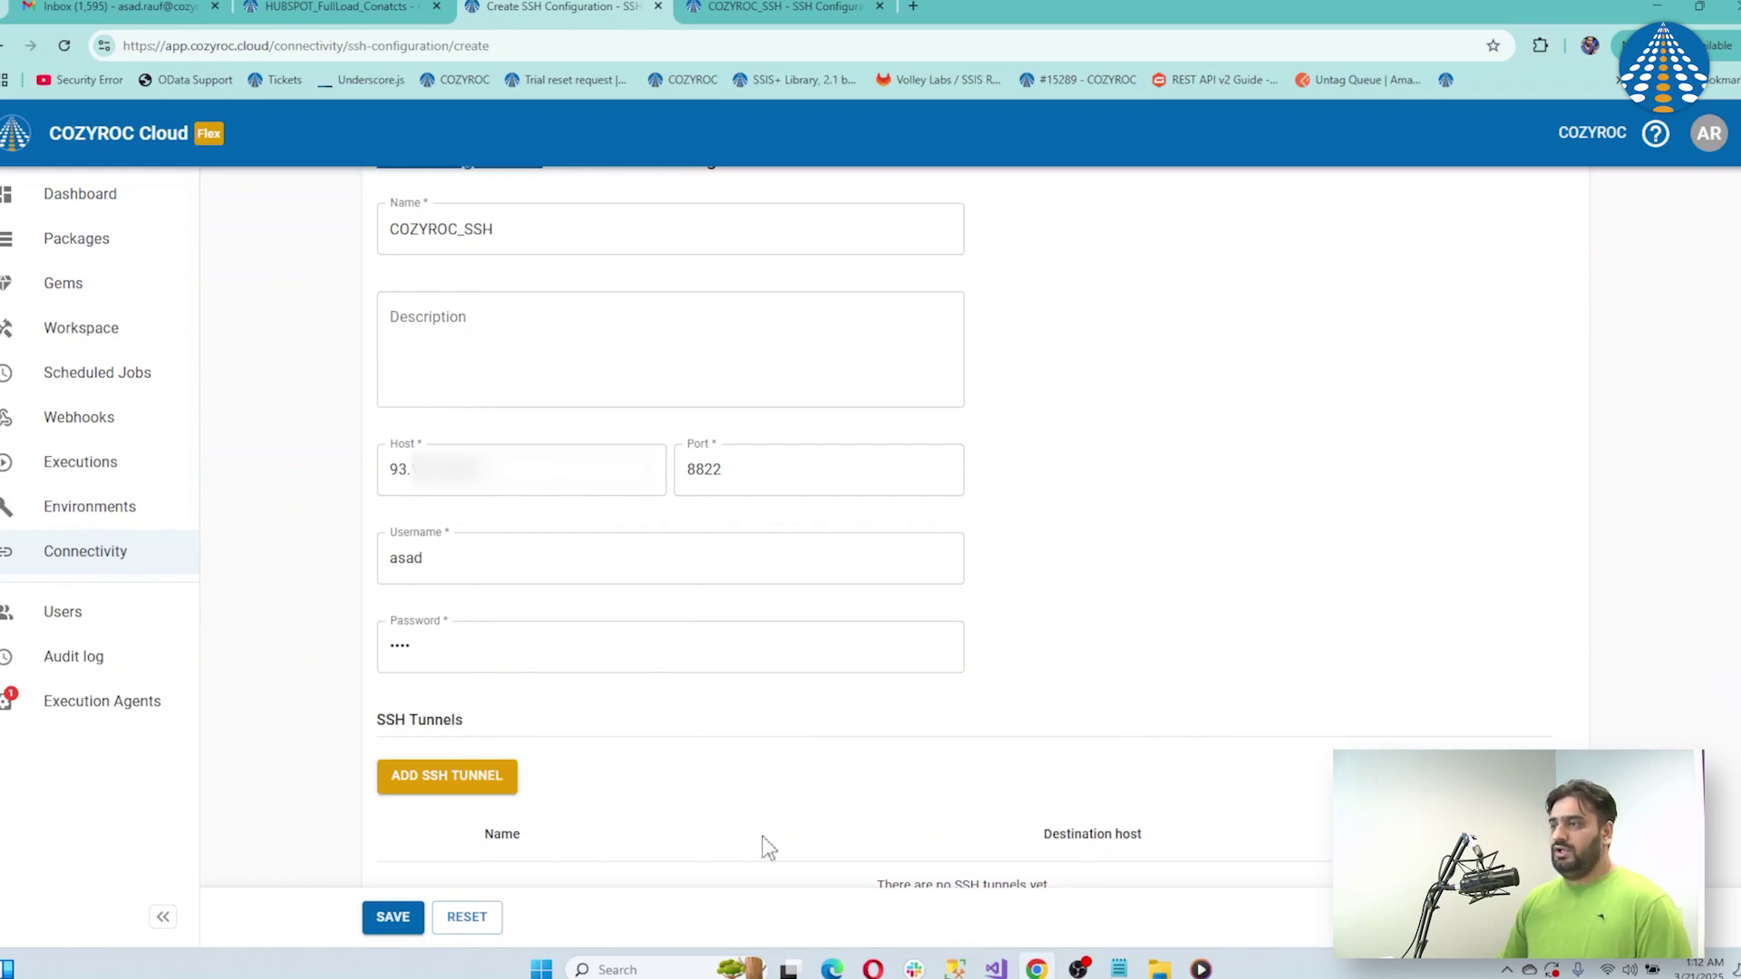
# Add a DatabaseTunnel tunnel to the database host on destination port 1433
pyautogui.click(458, 785)
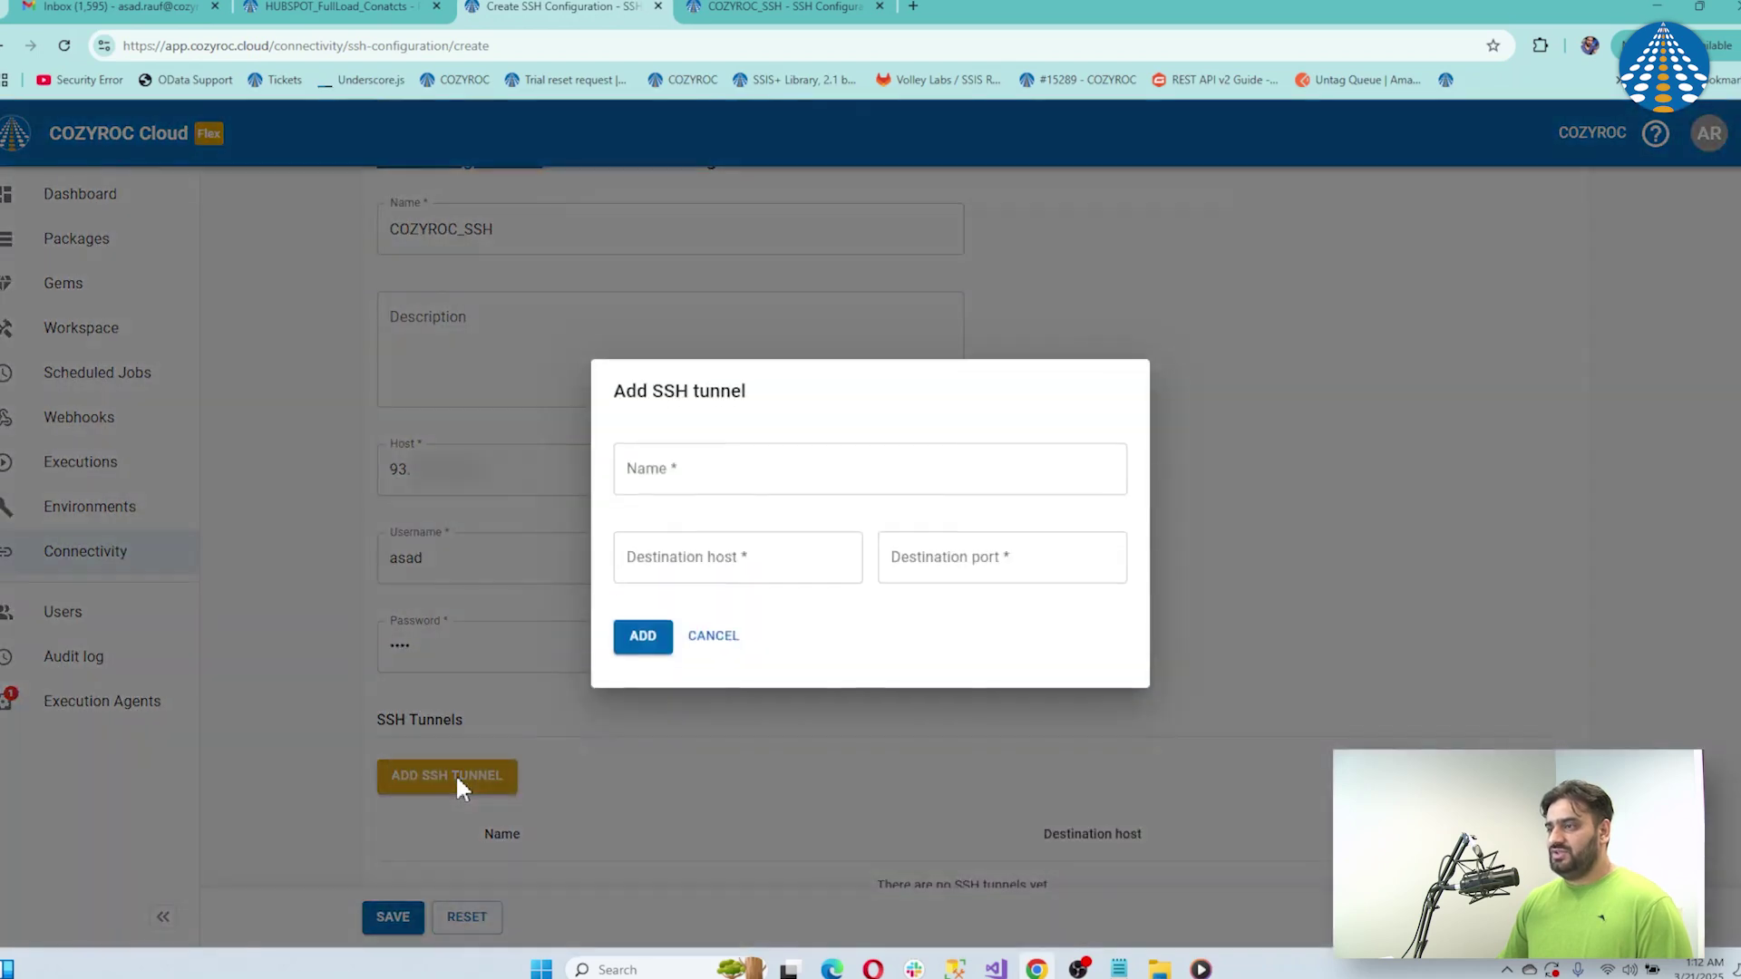
pyautogui.click(797, 483)
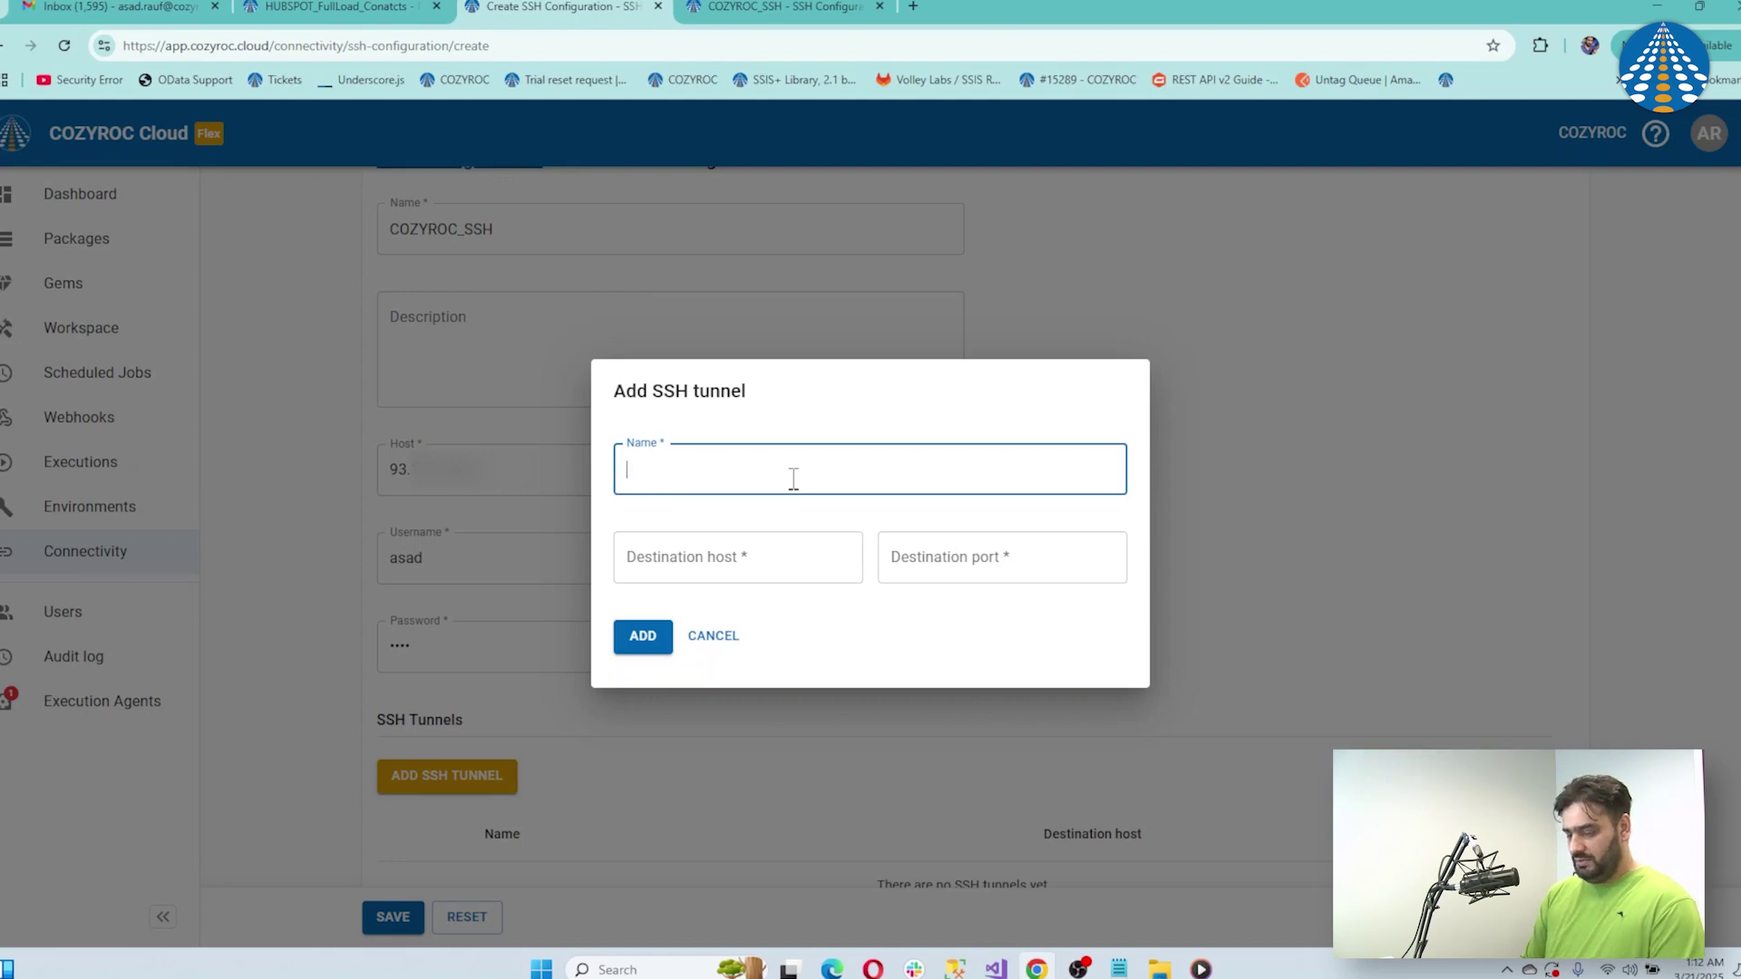
pyautogui.write('Datab')
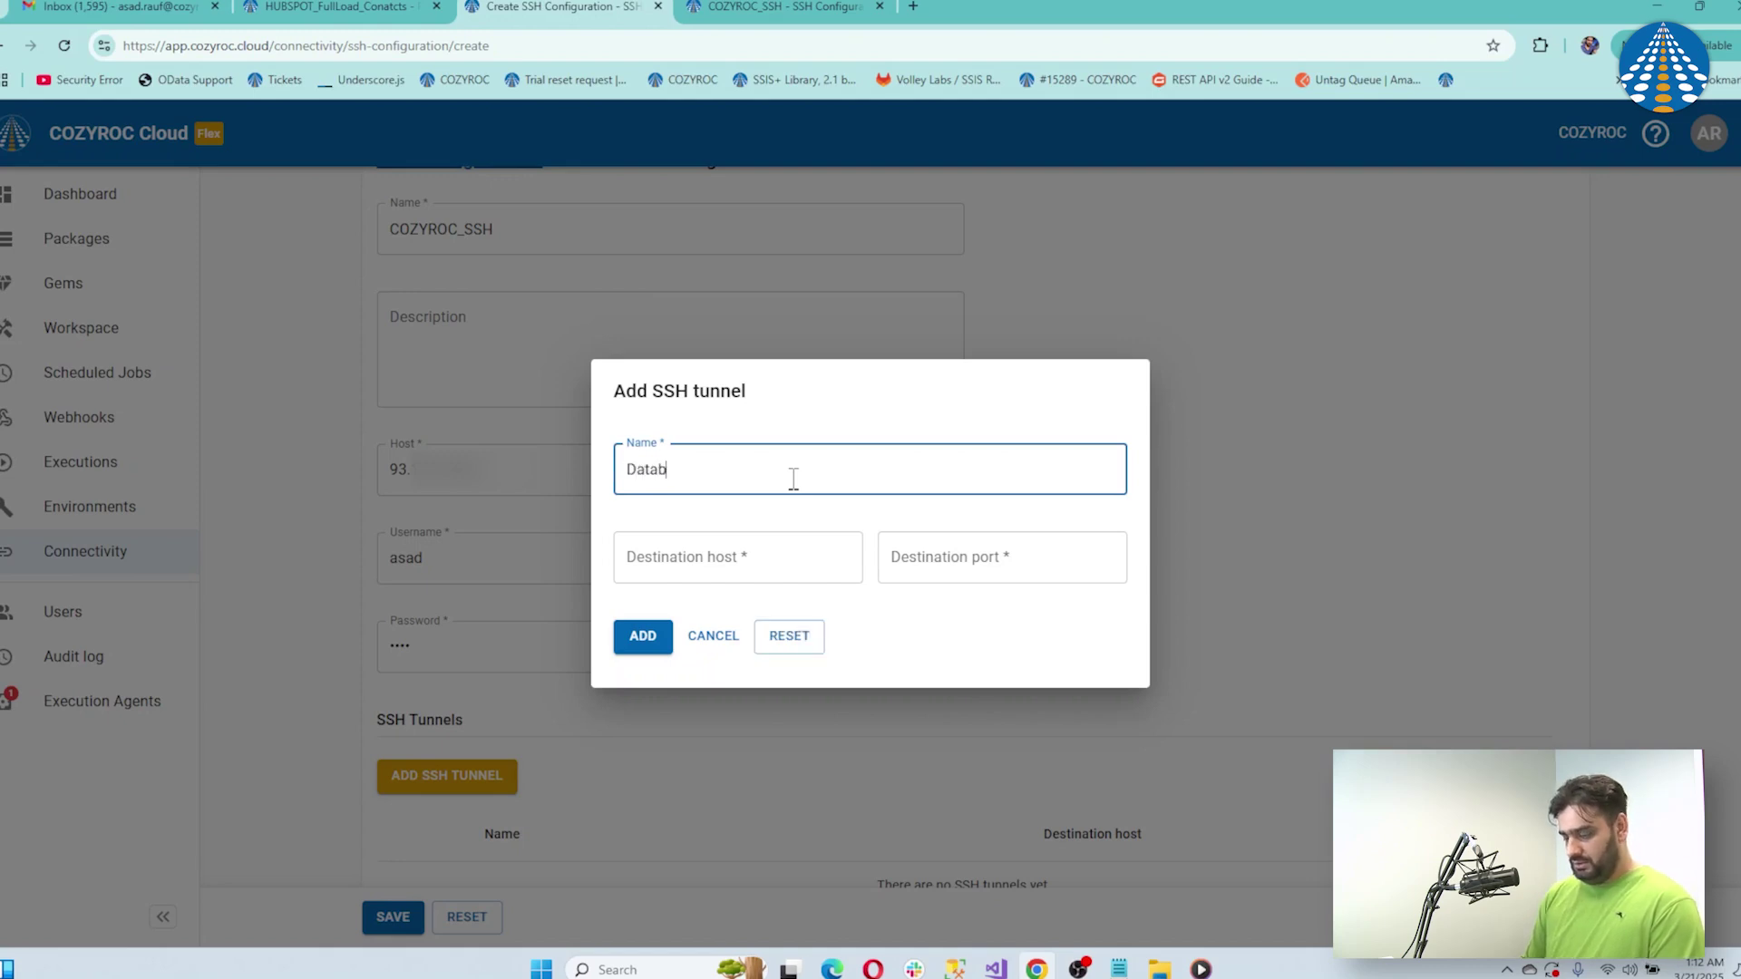
pyautogui.write('aseTunnel')
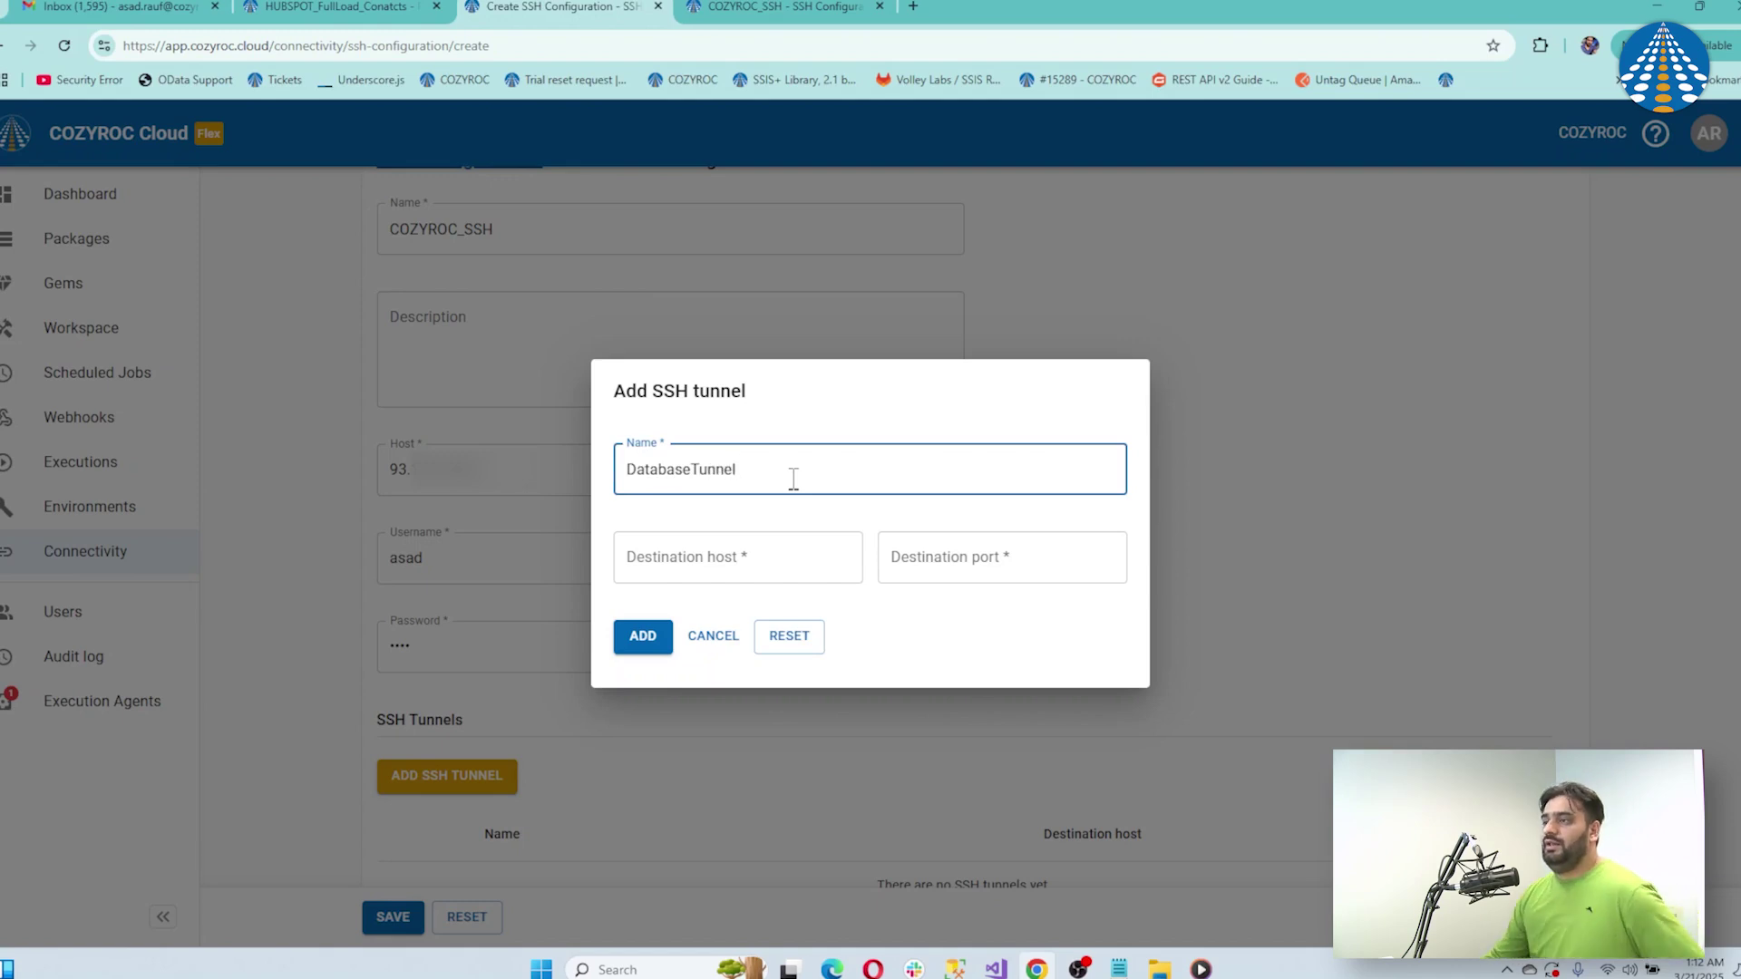
pyautogui.click(1119, 969)
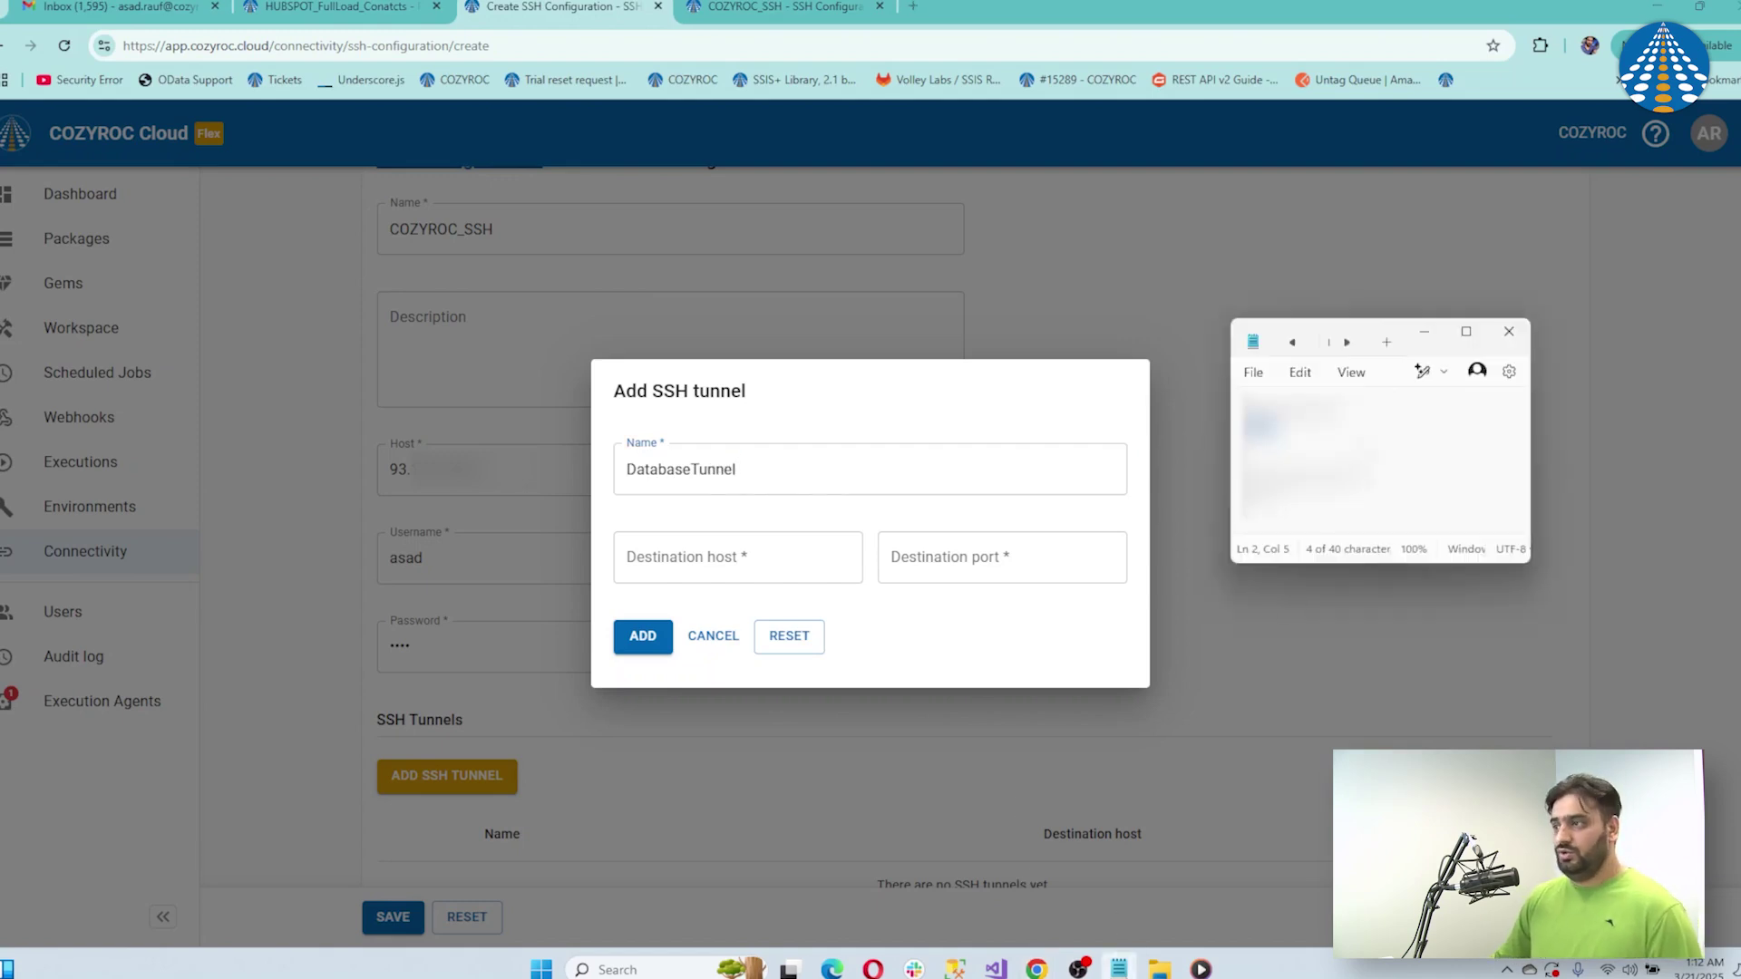
pyautogui.moveTo(1351, 477); pyautogui.dragTo(1237, 488)
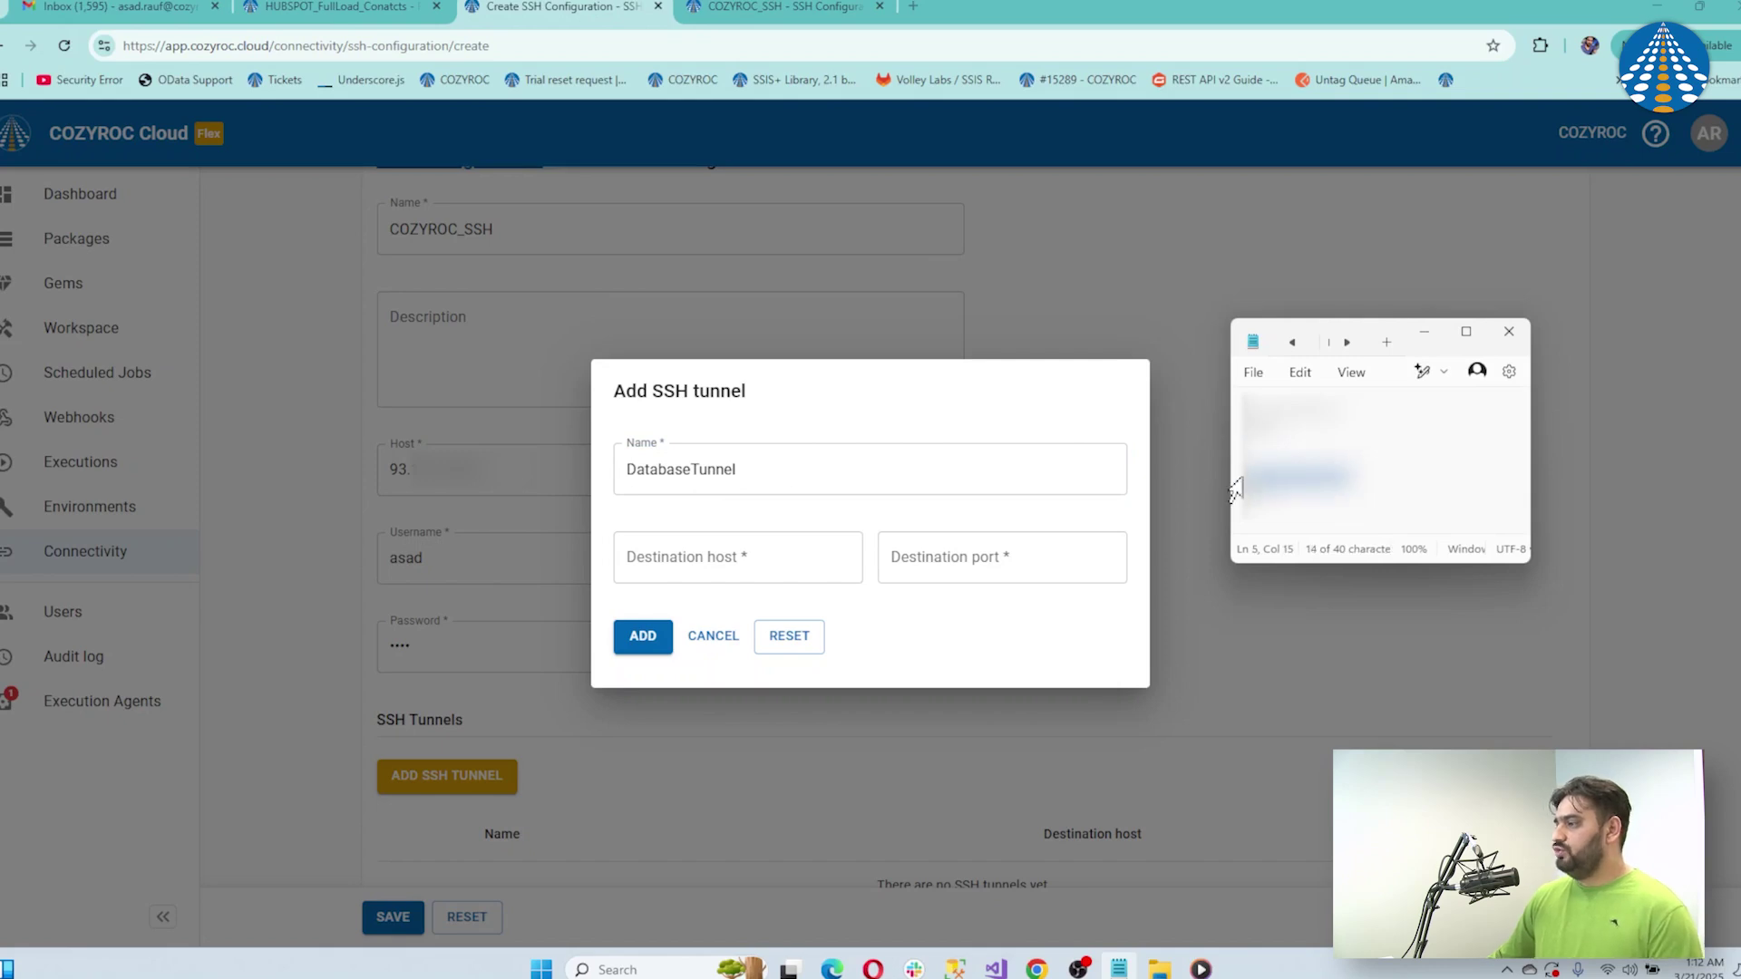
pyautogui.click(744, 564)
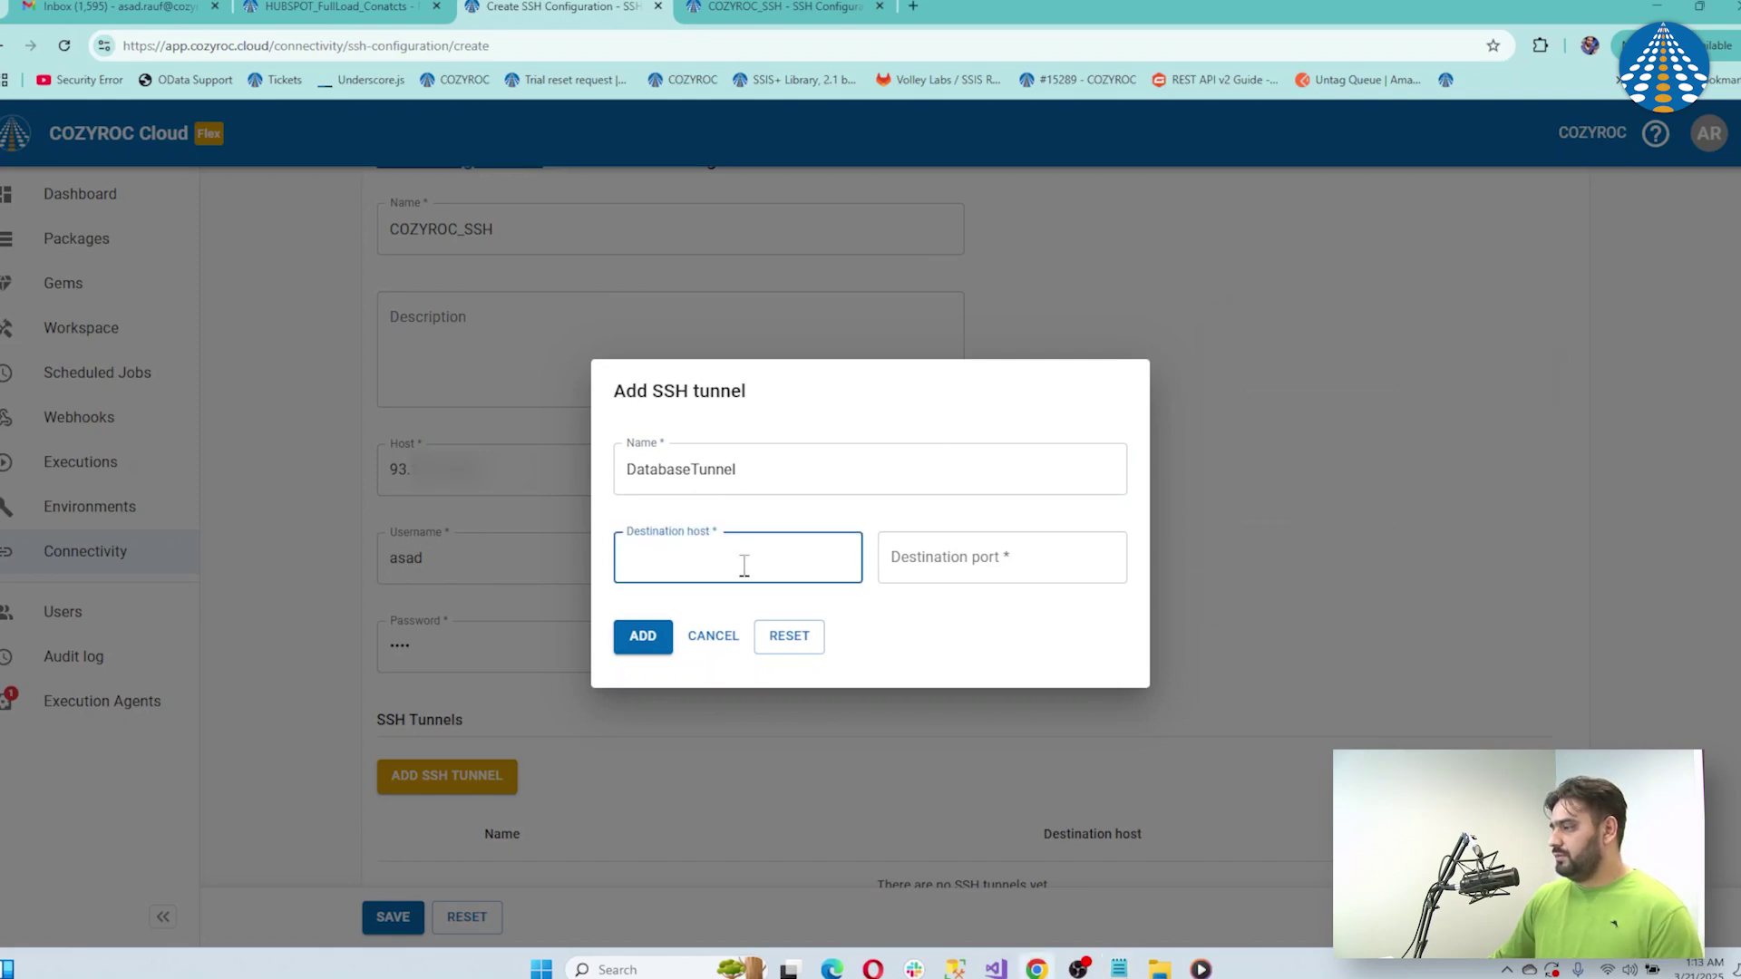
pyautogui.hotkey('ctrl', 'v')
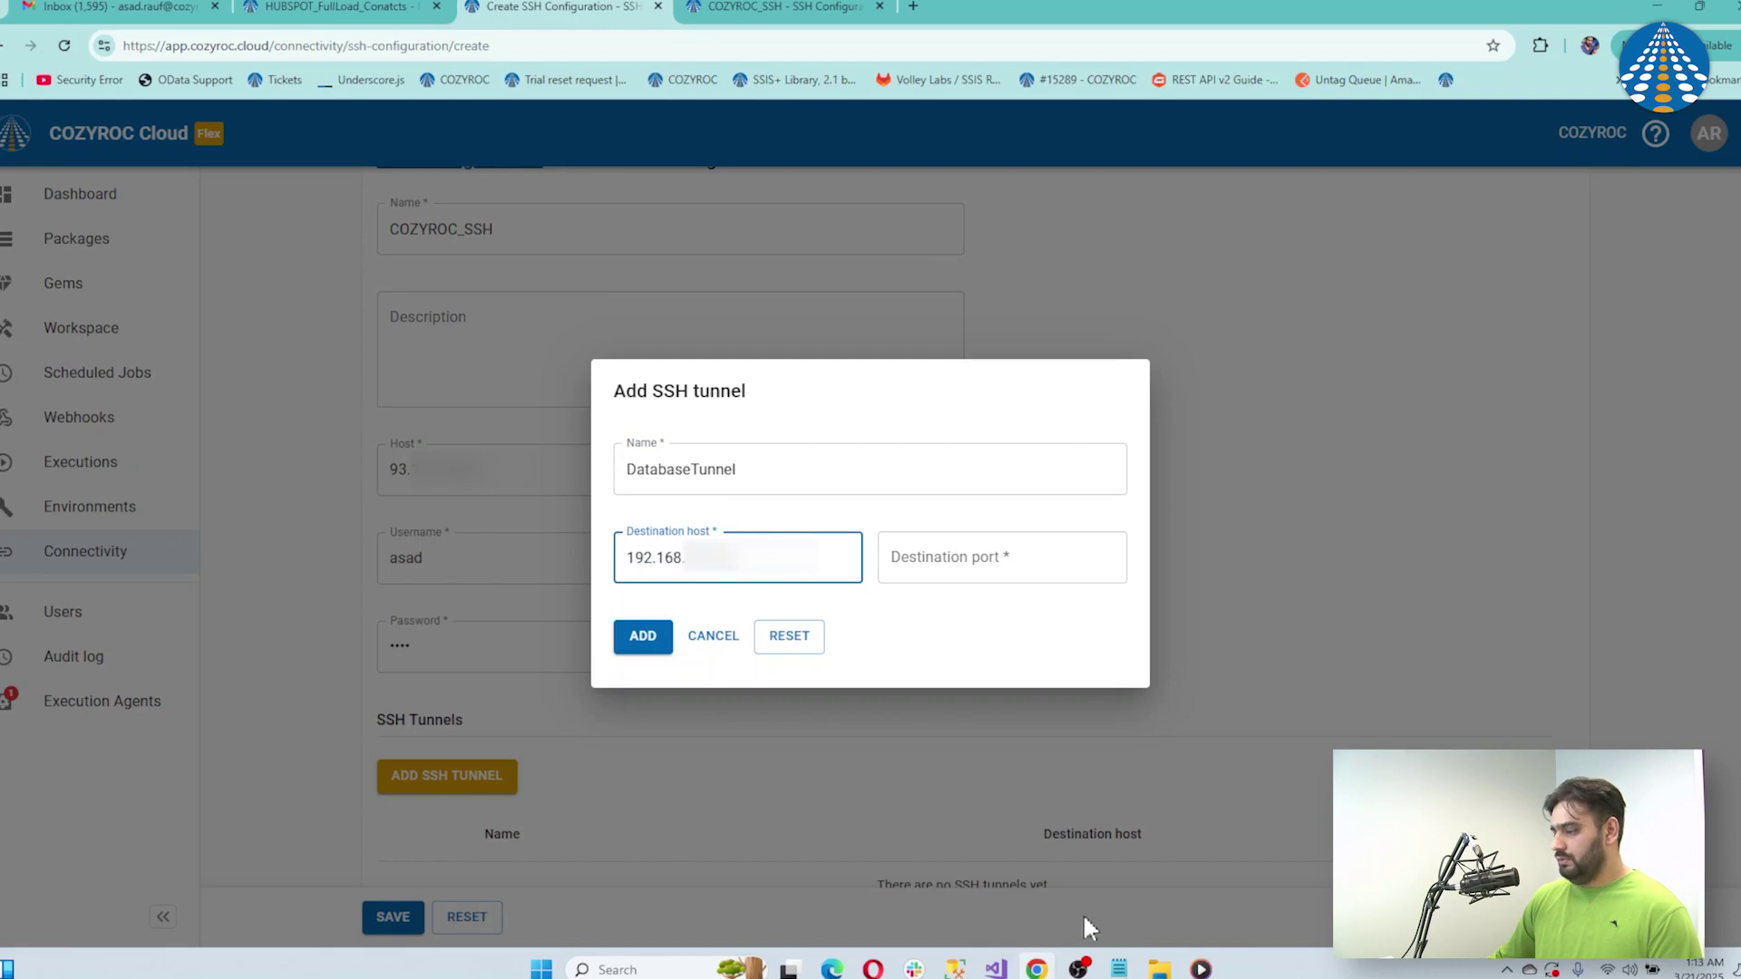
pyautogui.click(1119, 968)
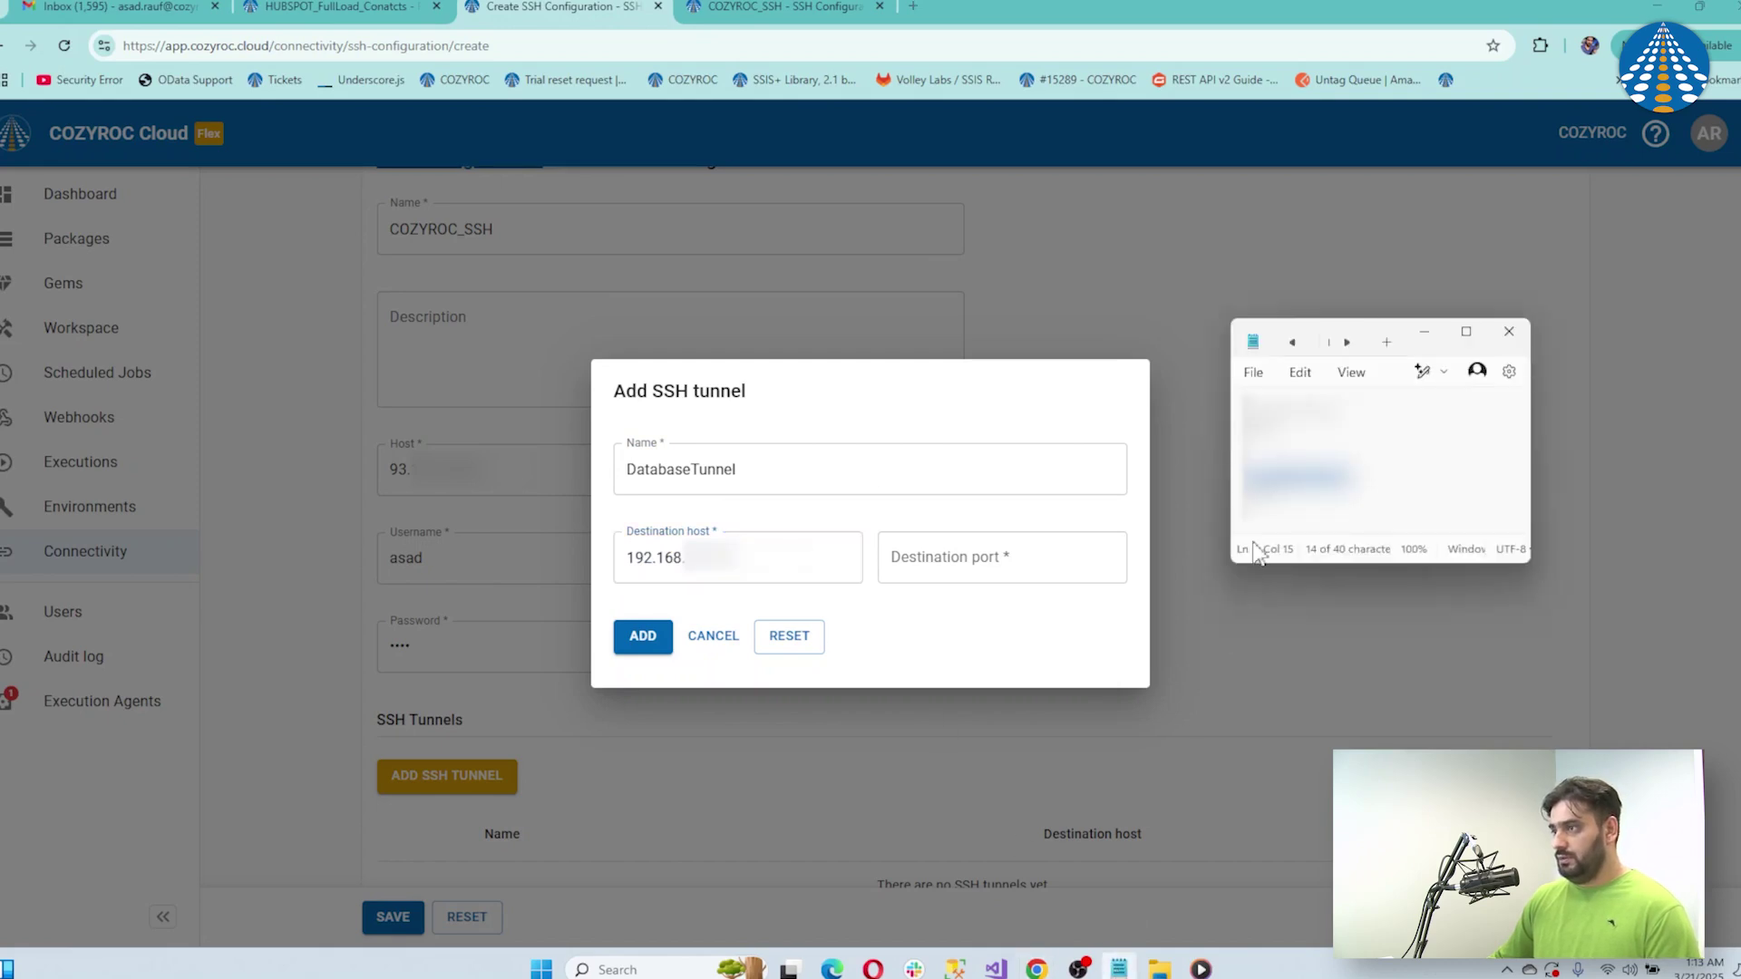
pyautogui.moveTo(1274, 491); pyautogui.dragTo(1235, 508)
pyautogui.click(960, 569)
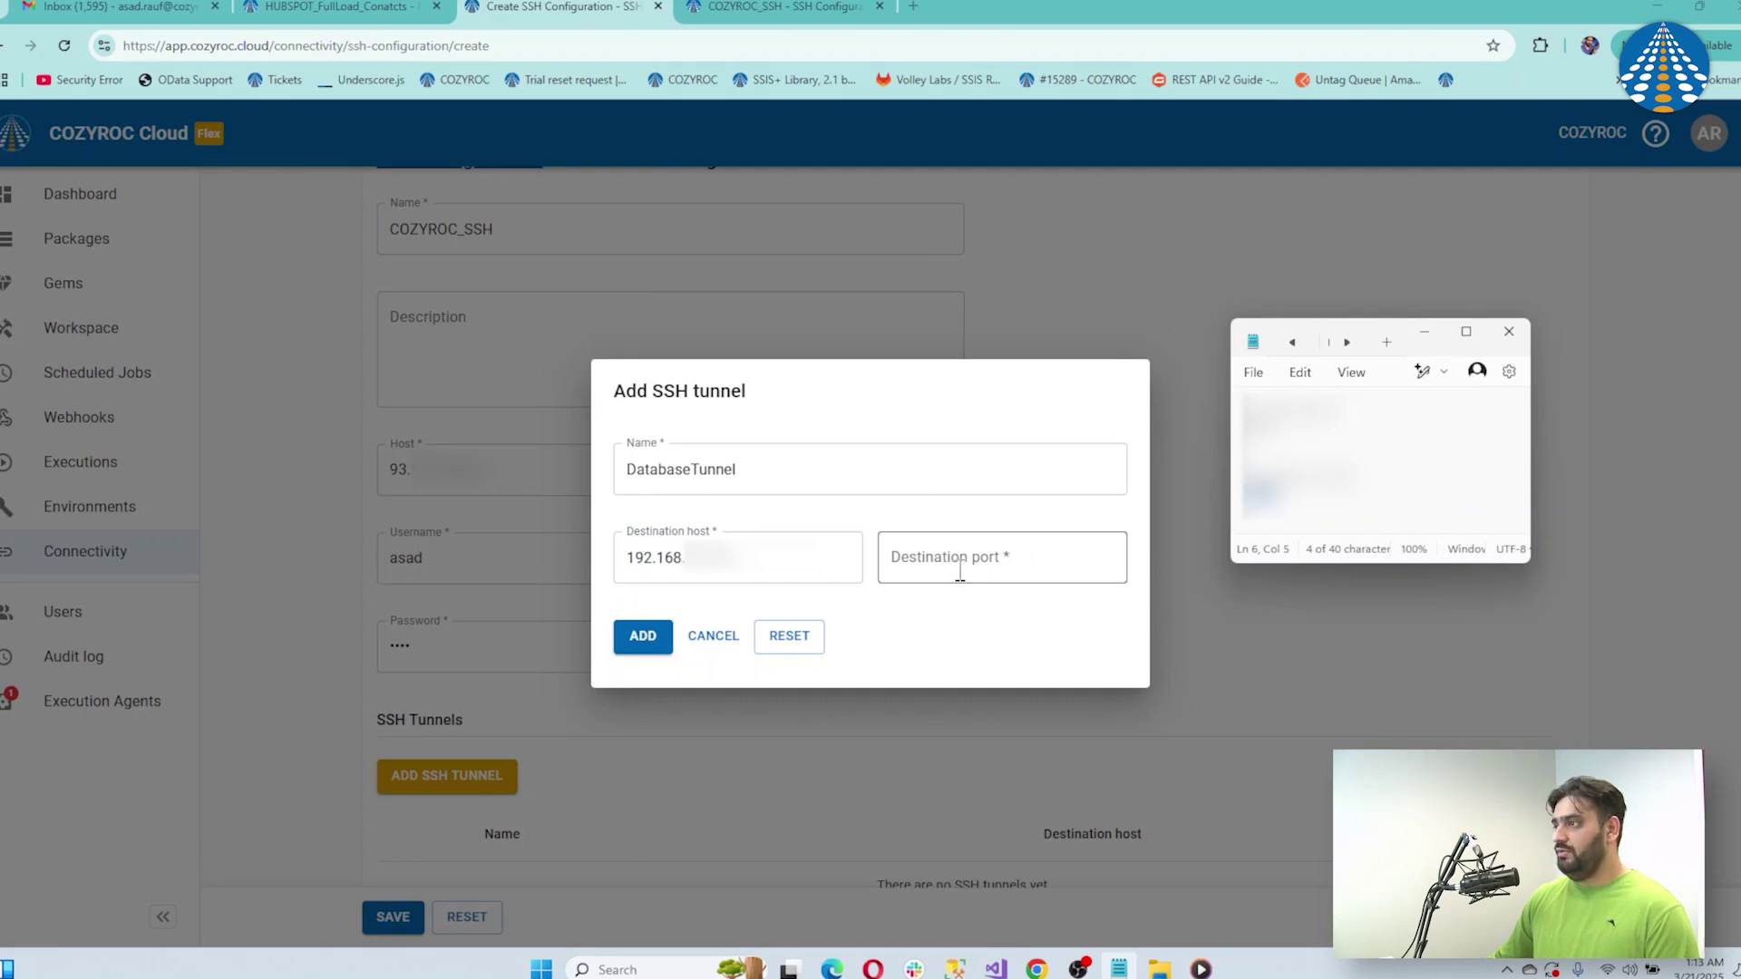
pyautogui.write('1433')
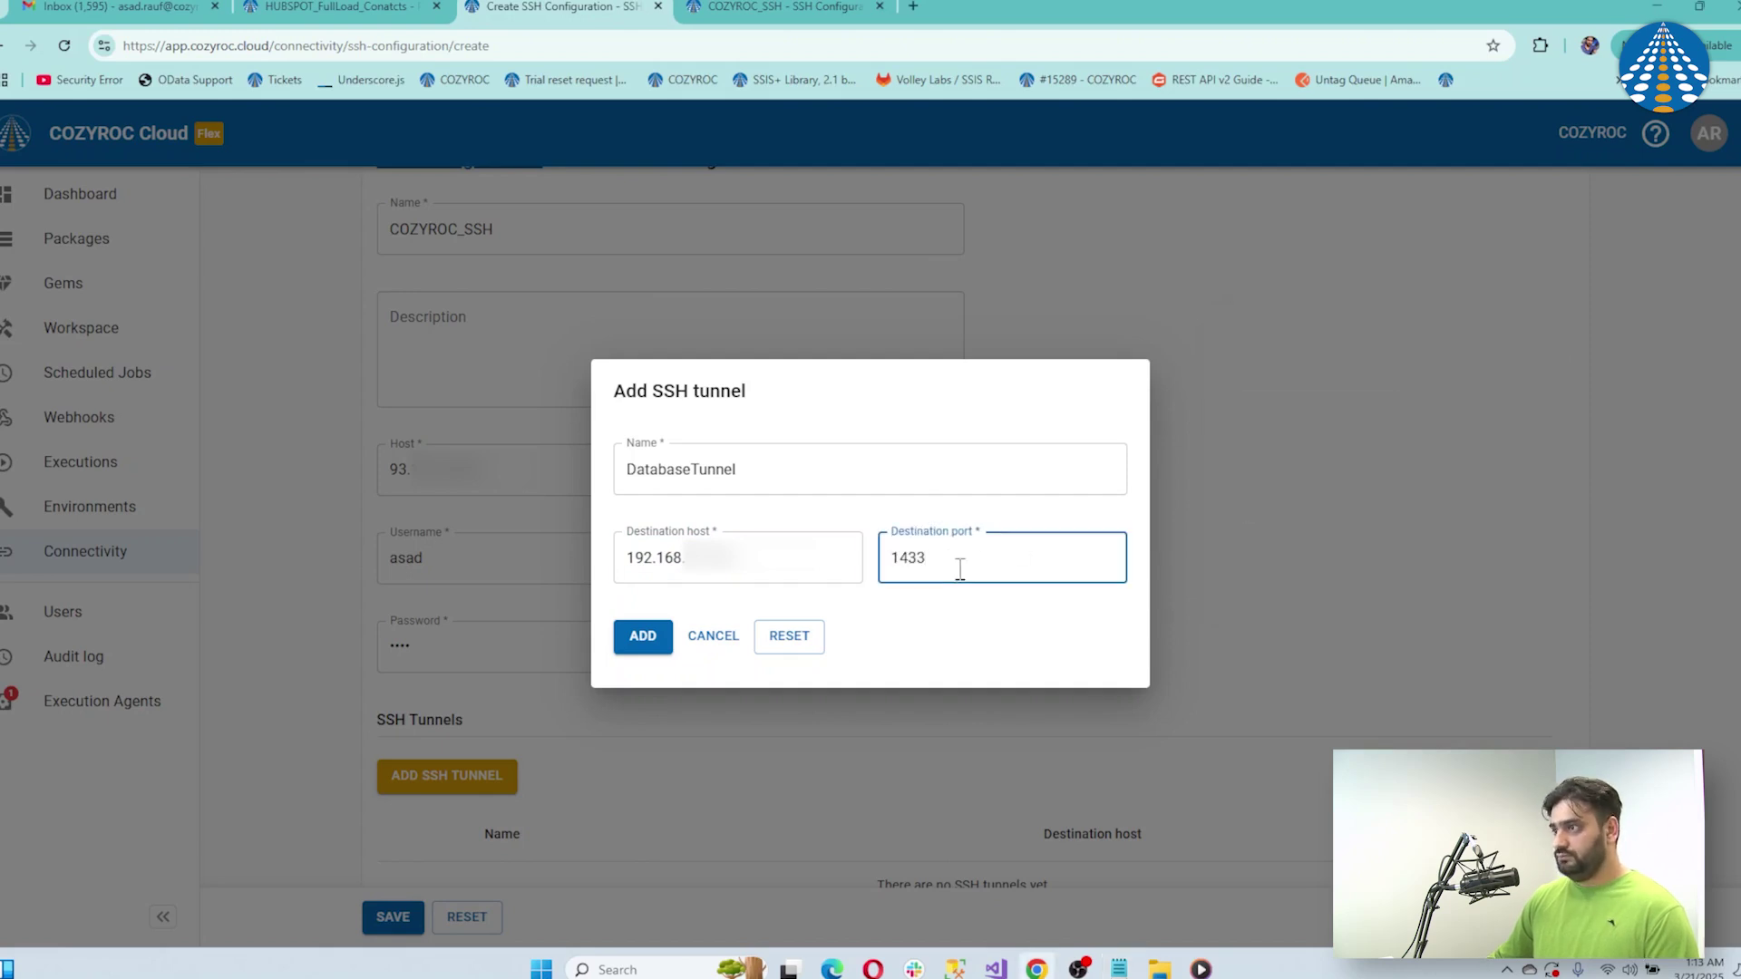
pyautogui.click(651, 634)
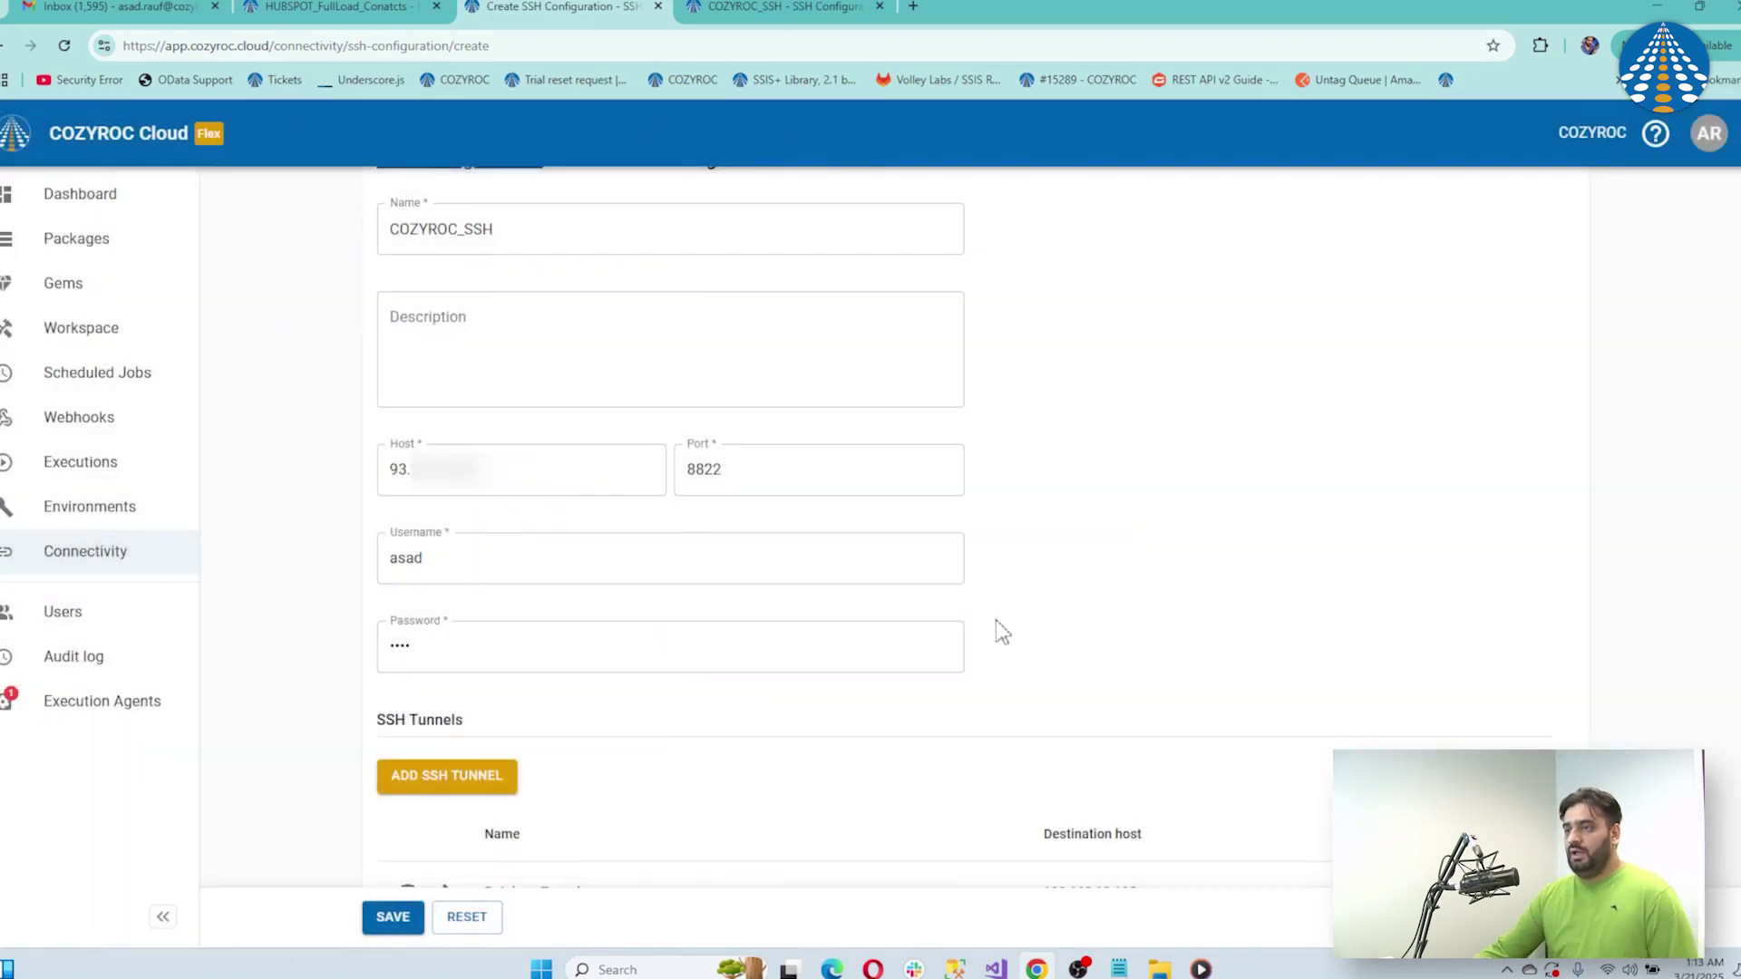
# Save the COZYROC_SSH configuration and return to the HUBSPOT_FullLoad_Conatcts package page
pyautogui.scroll(-1, 1623, 608)
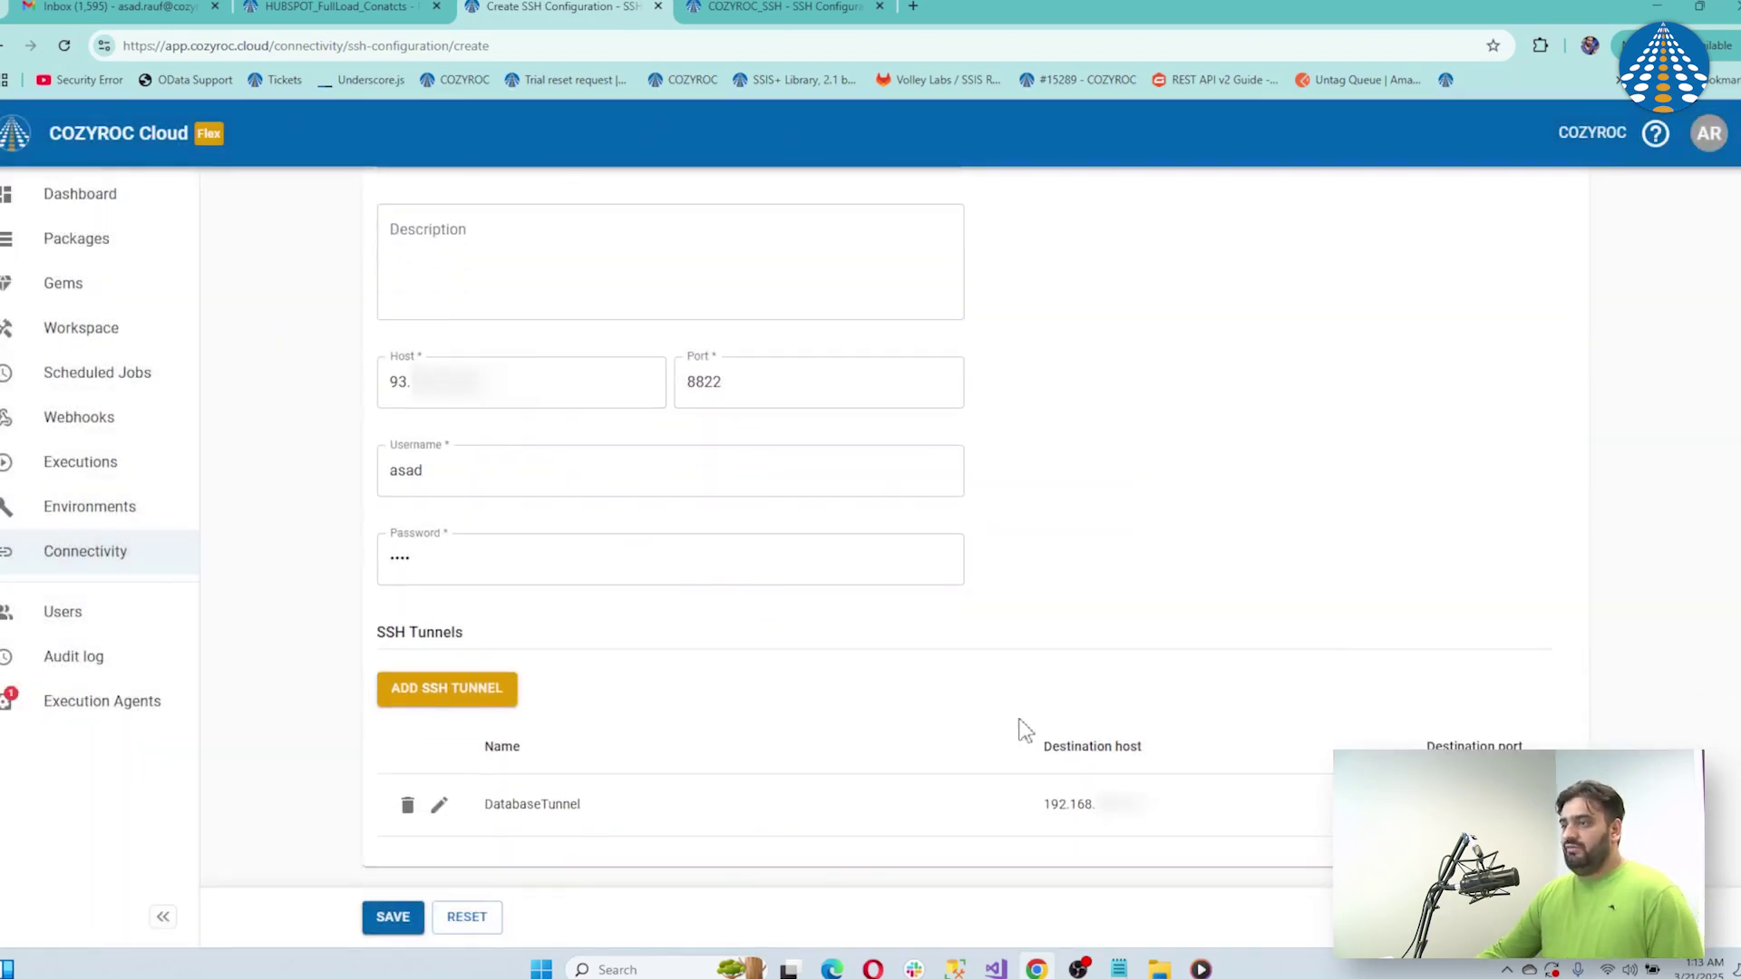
pyautogui.click(399, 917)
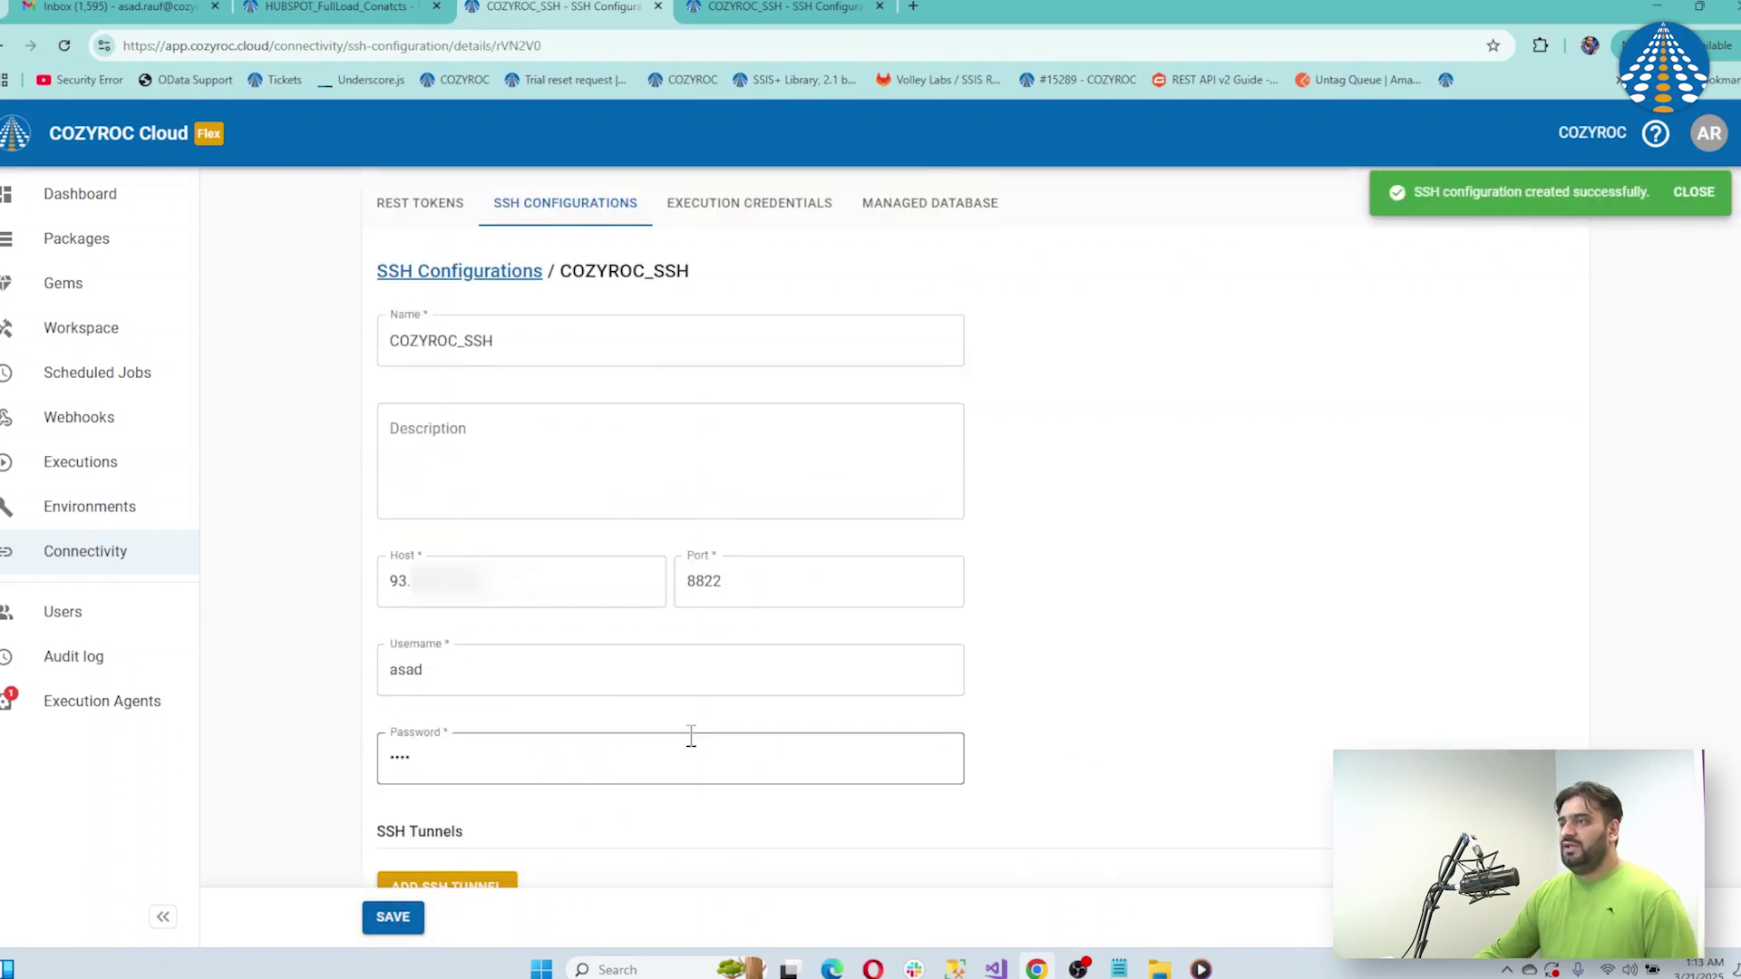
pyautogui.click(1694, 193)
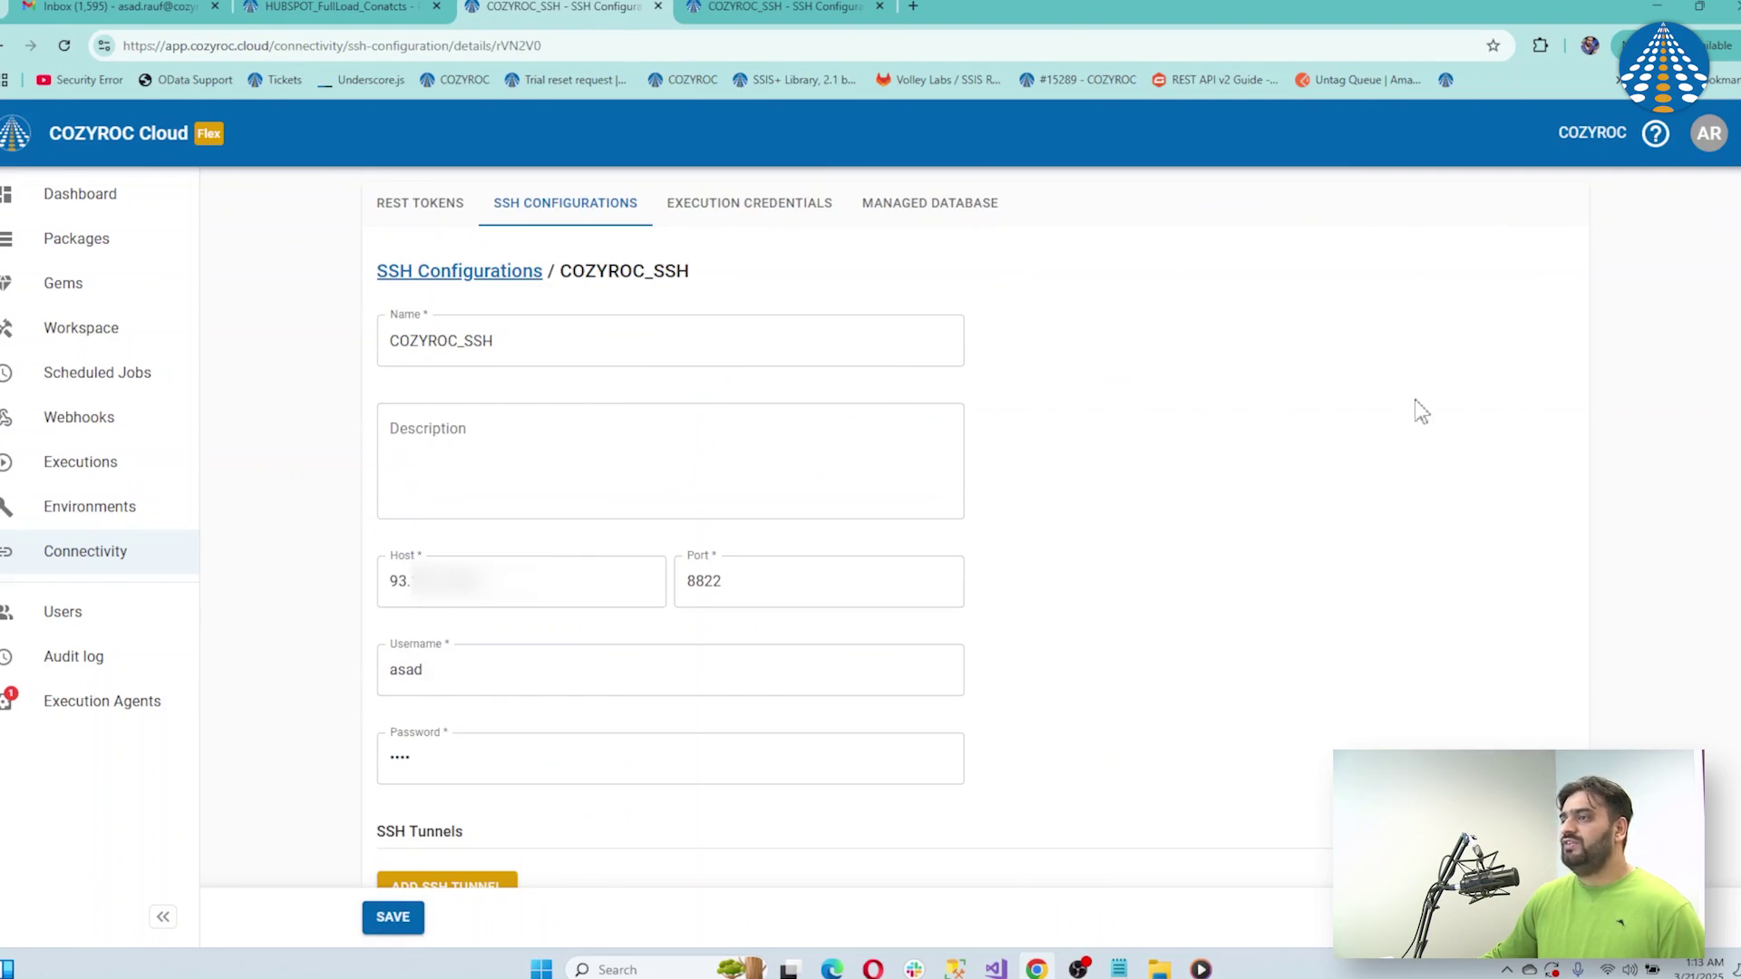
pyautogui.scroll(-2, 1736, 576)
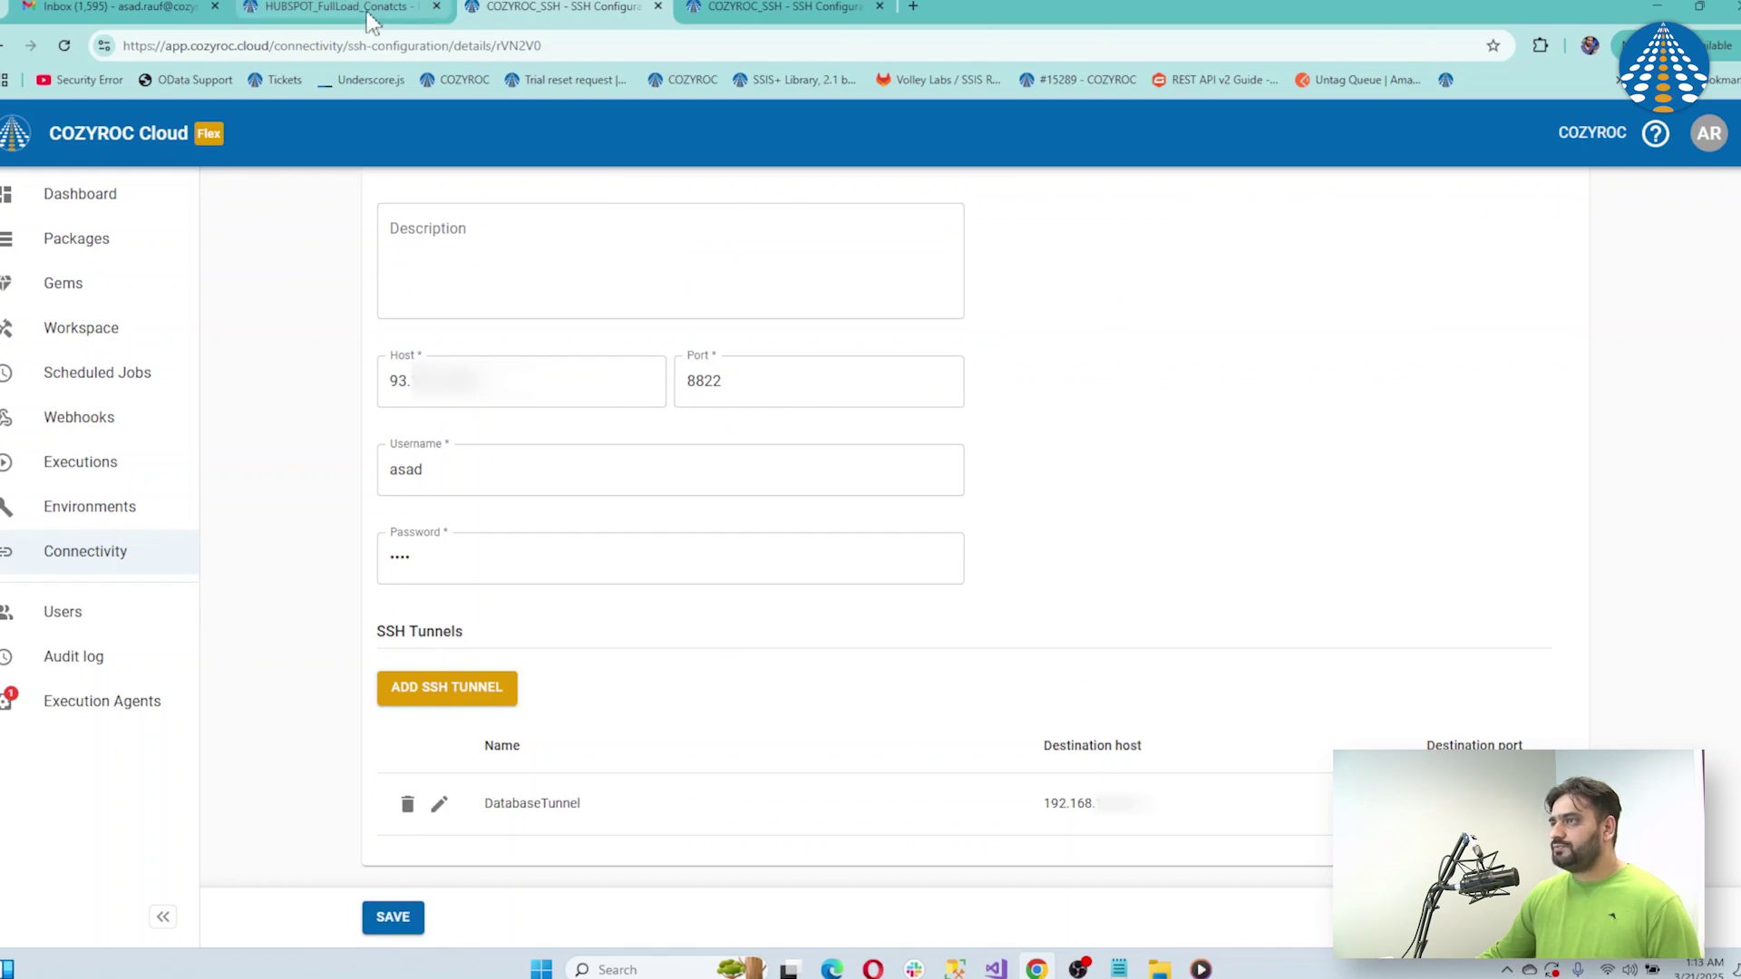
pyautogui.click(331, 8)
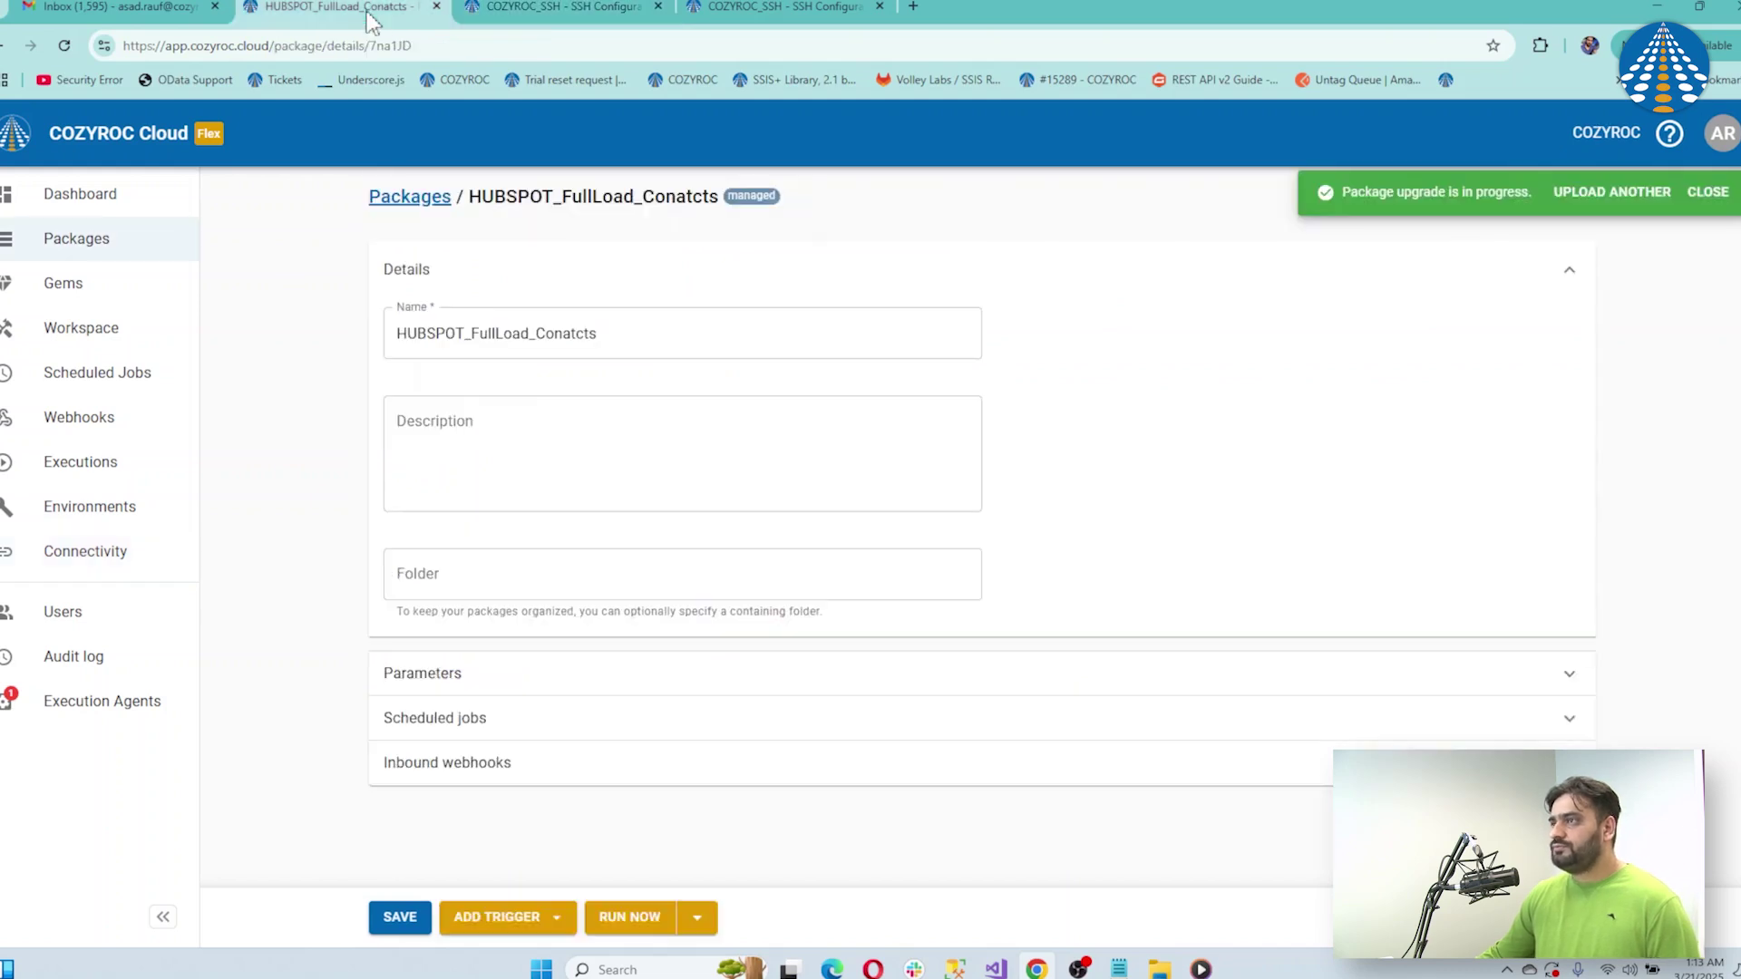
# Close the duplicate SSH page and the upgrade toast, and expand the package parameters
pyautogui.click(878, 6)
pyautogui.click(1706, 193)
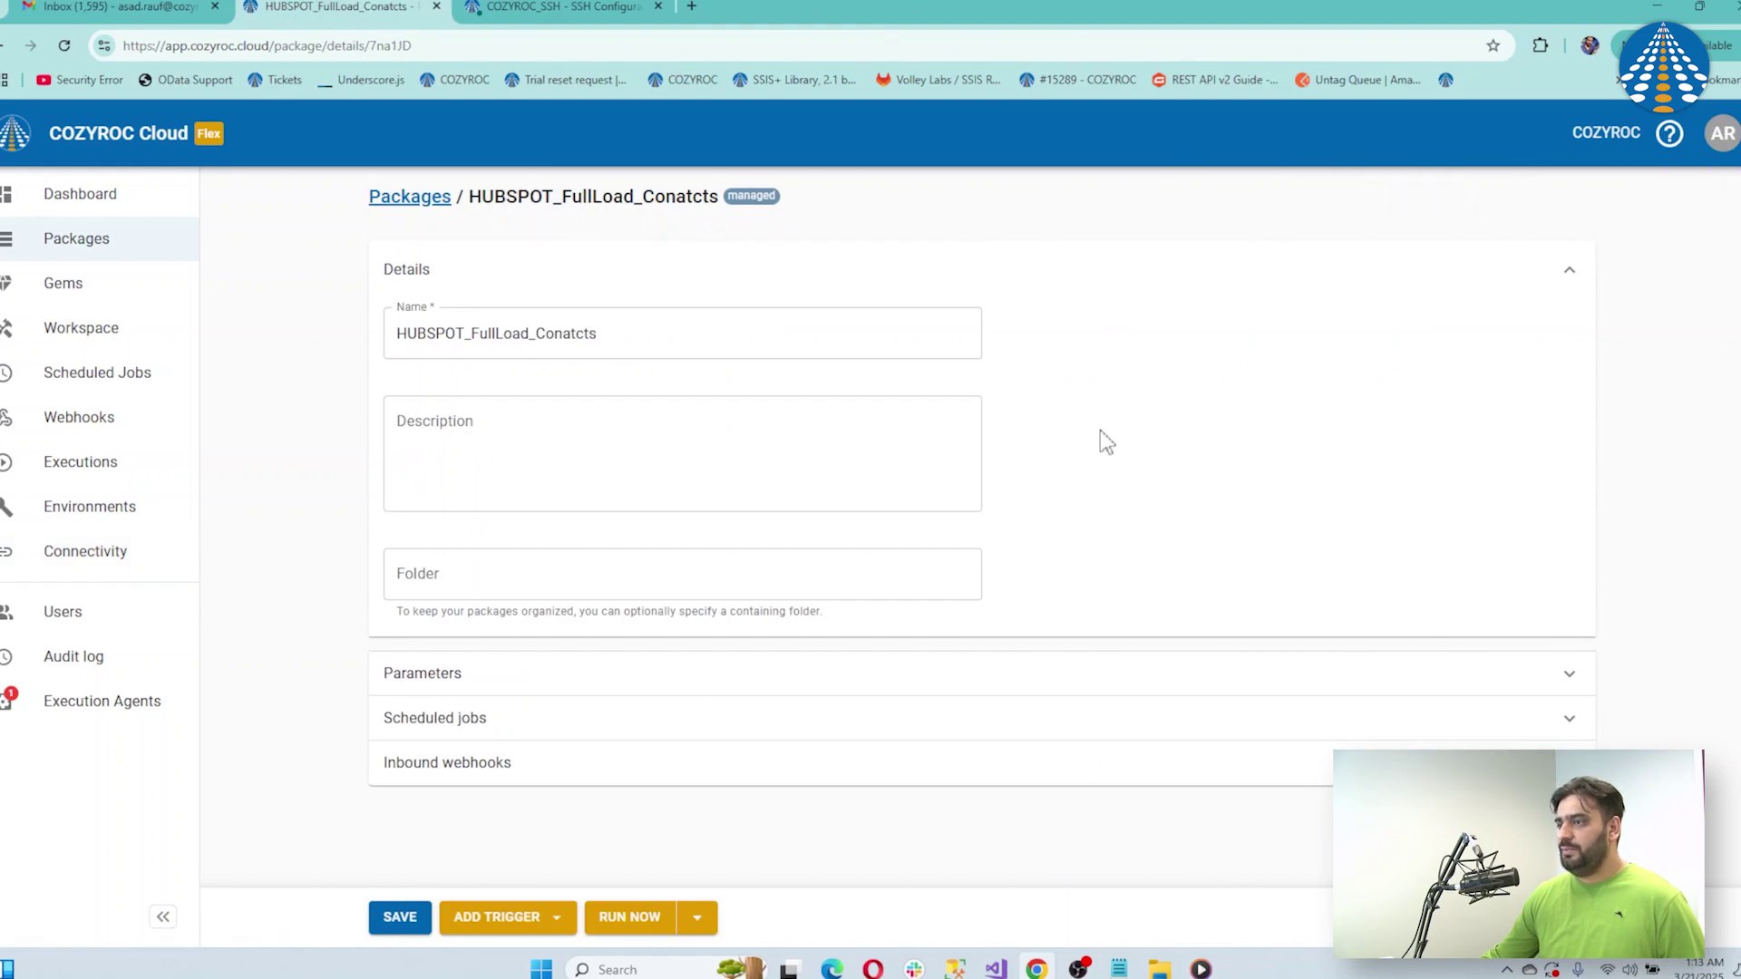
pyautogui.click(1034, 682)
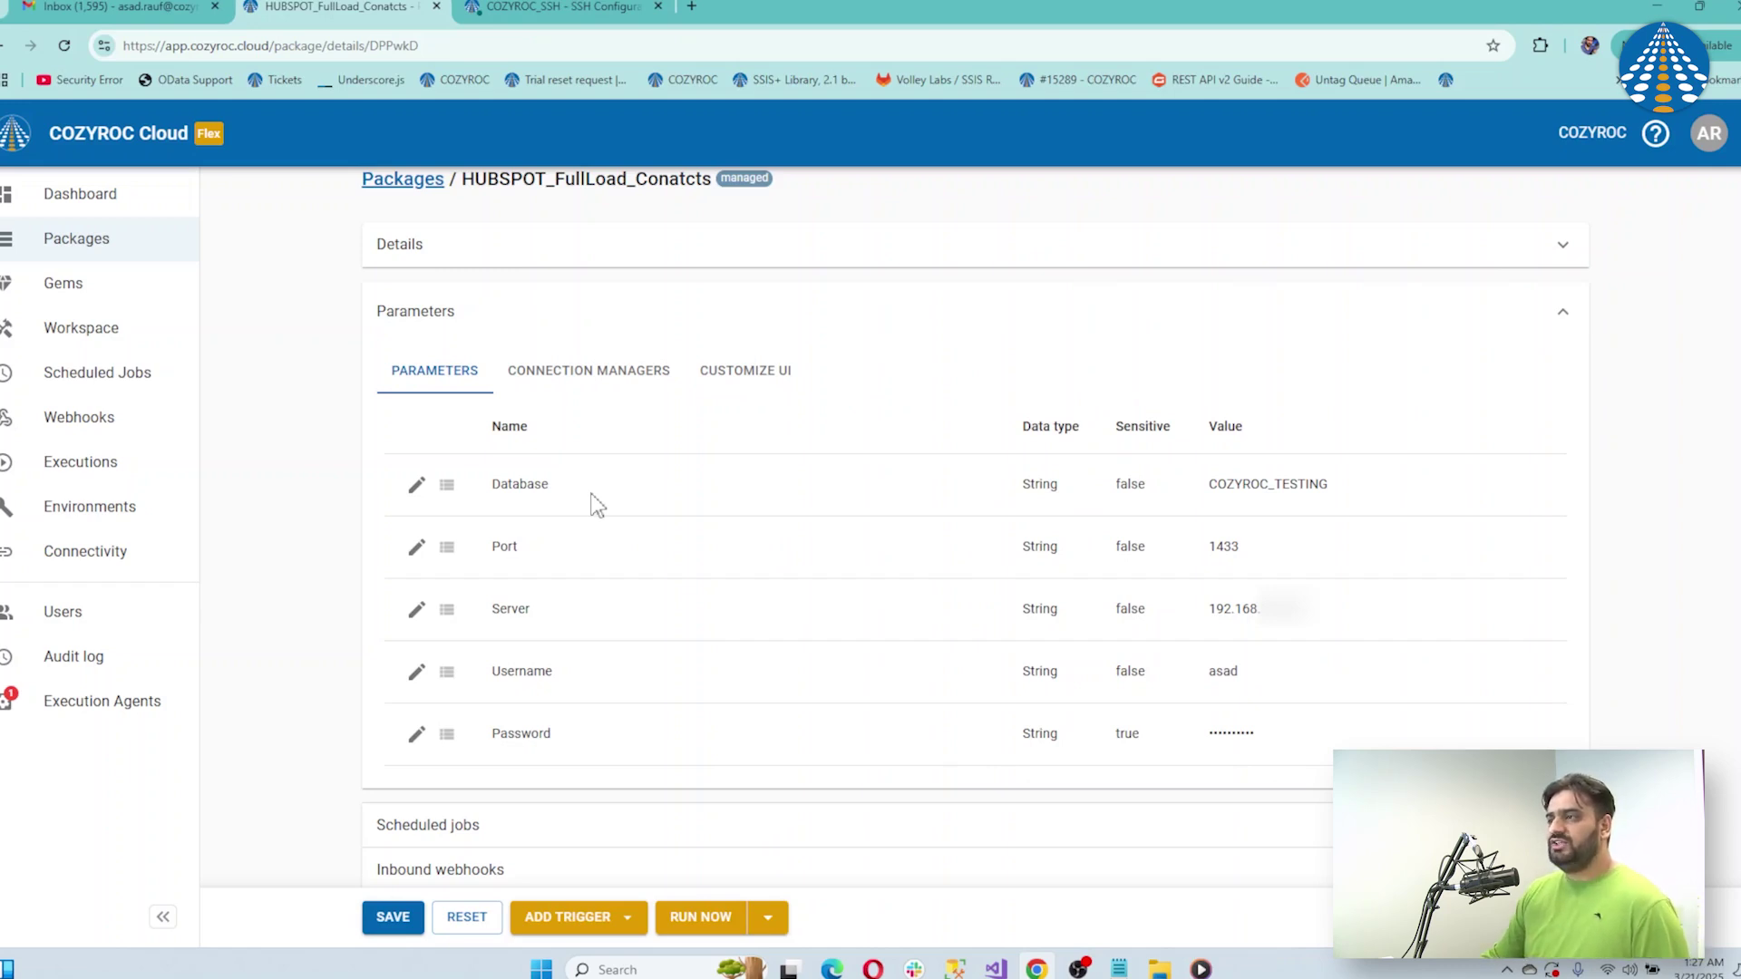
pyautogui.click(603, 373)
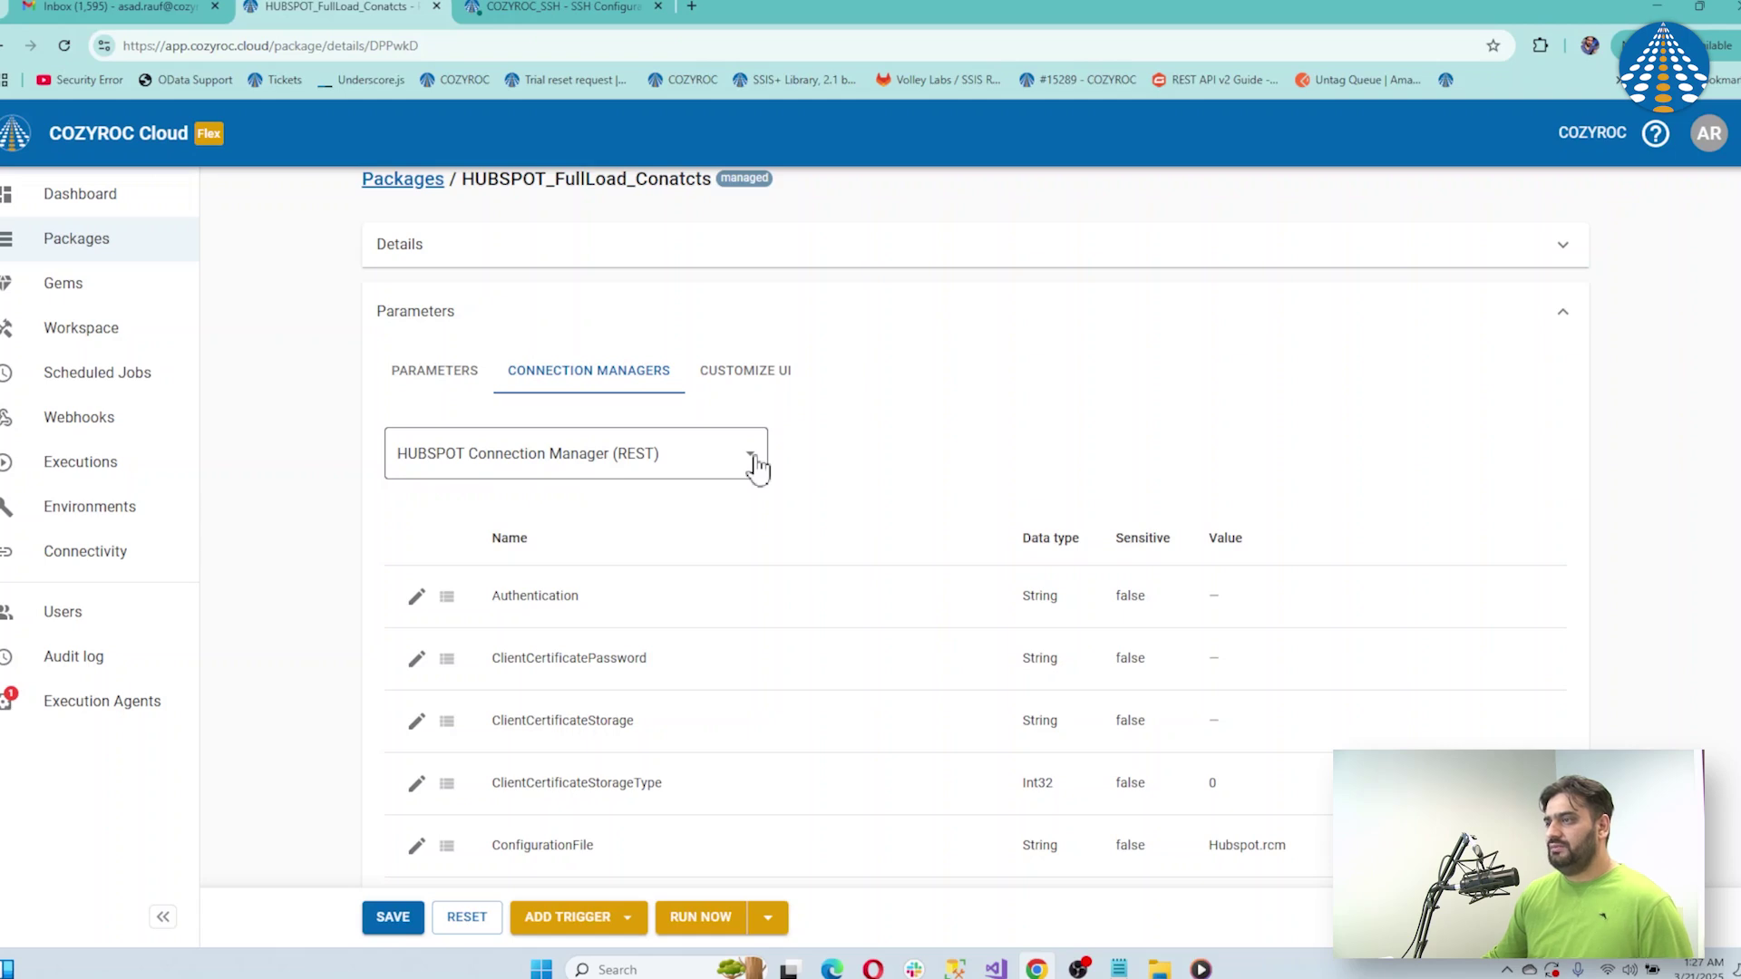
pyautogui.click(755, 464)
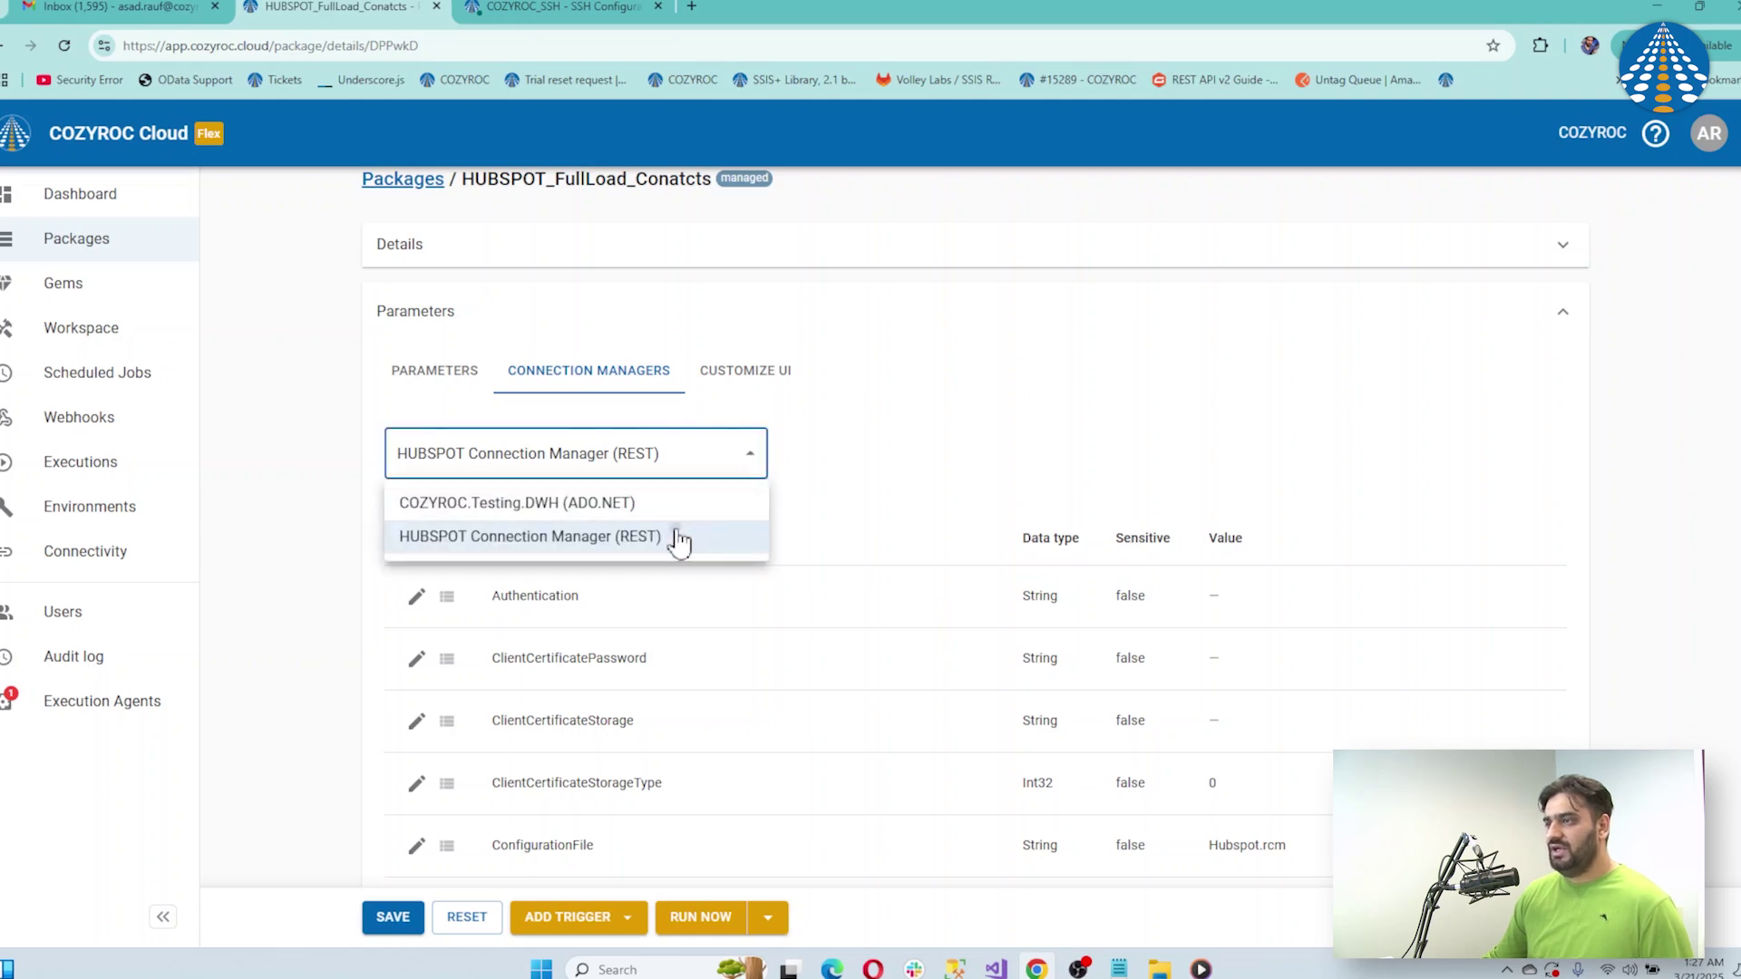
pyautogui.click(678, 539)
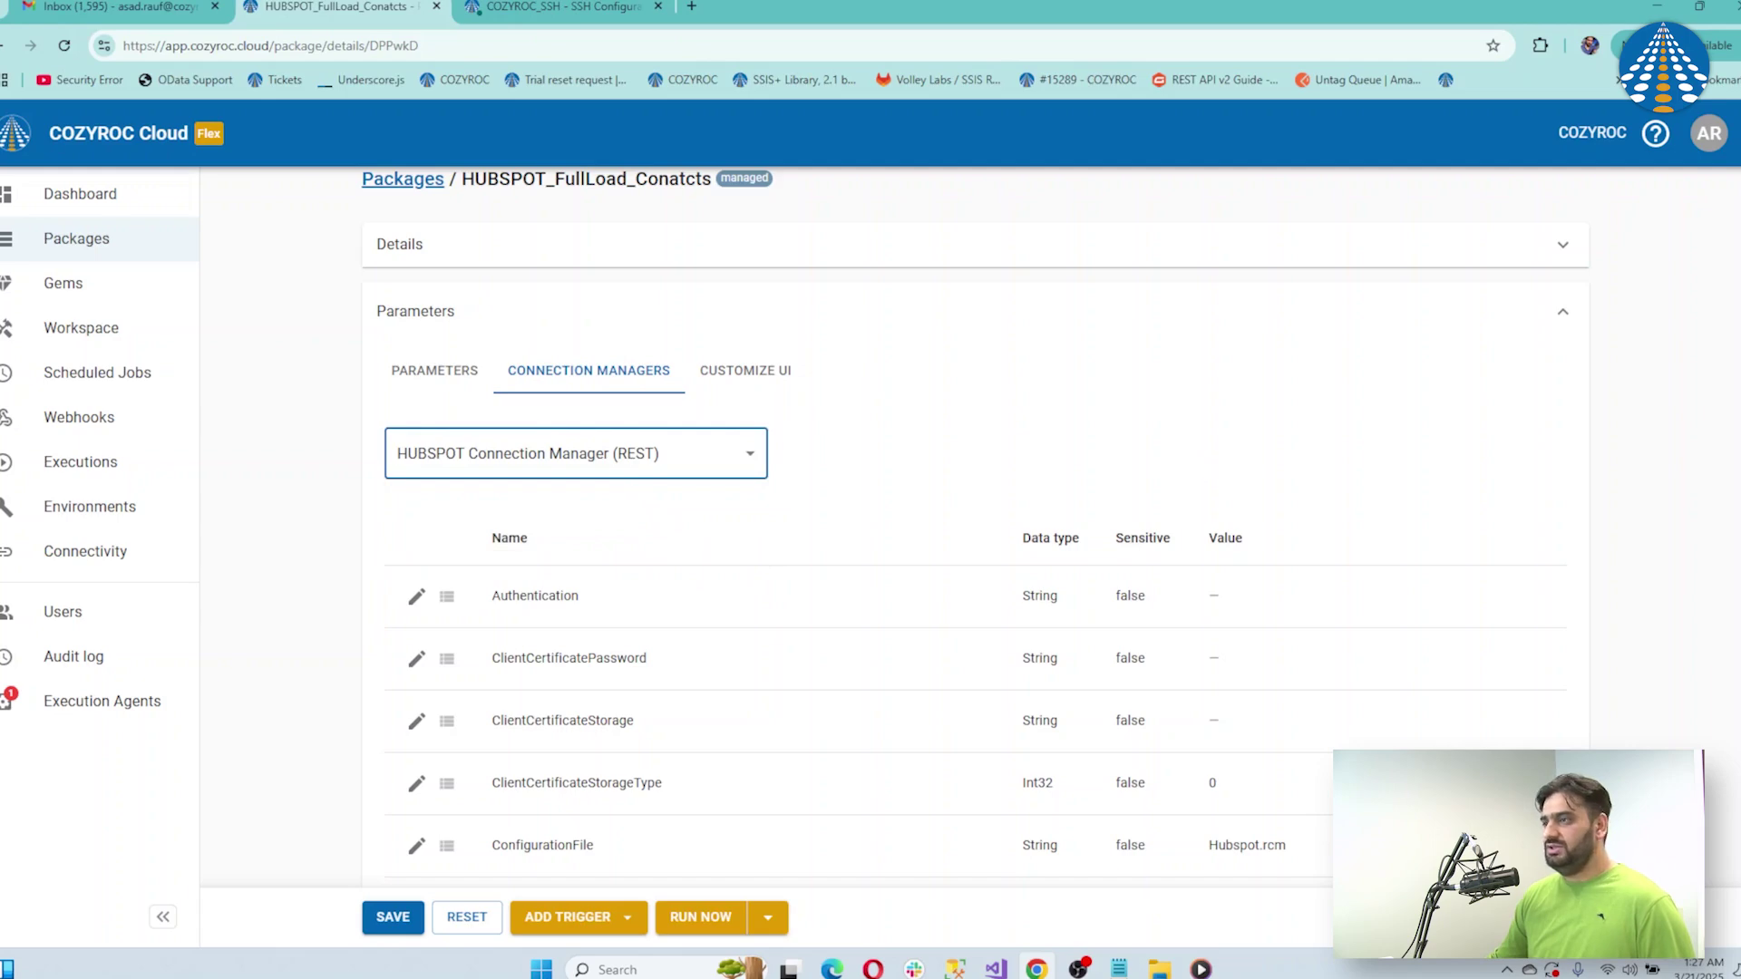
pyautogui.scroll(-14, 1728, 843)
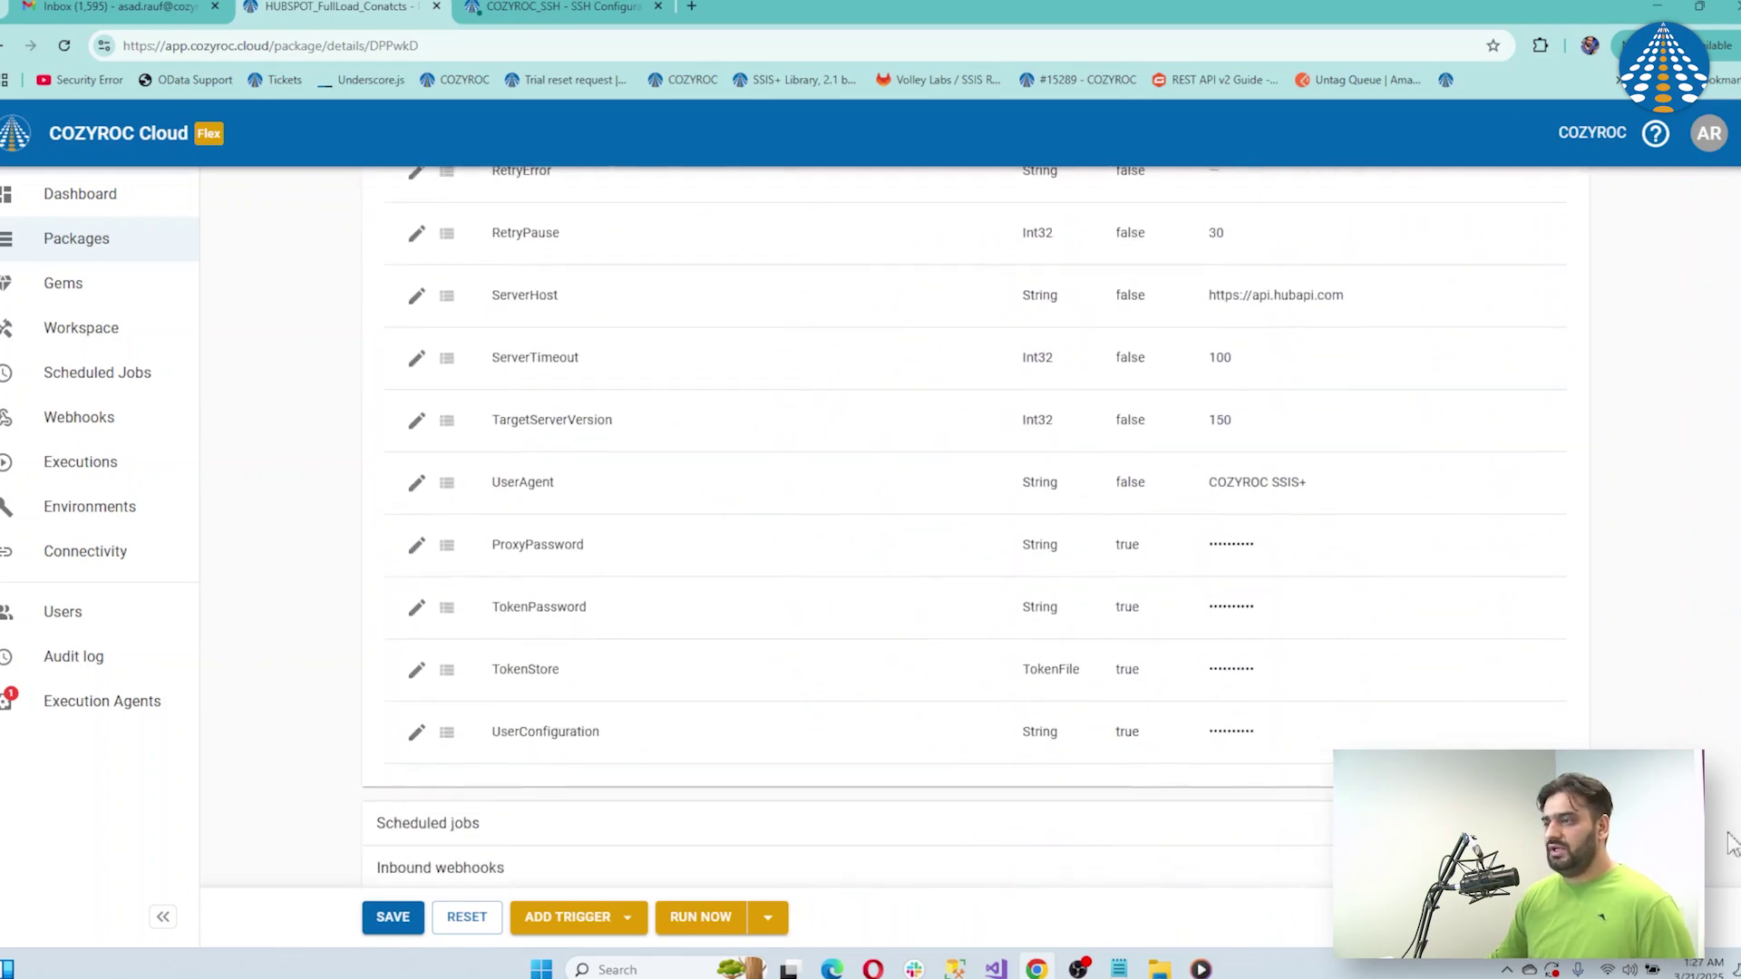
# Set the HUBSPOT connection's TokenStore property to the HUBSPOT token store
pyautogui.click(419, 670)
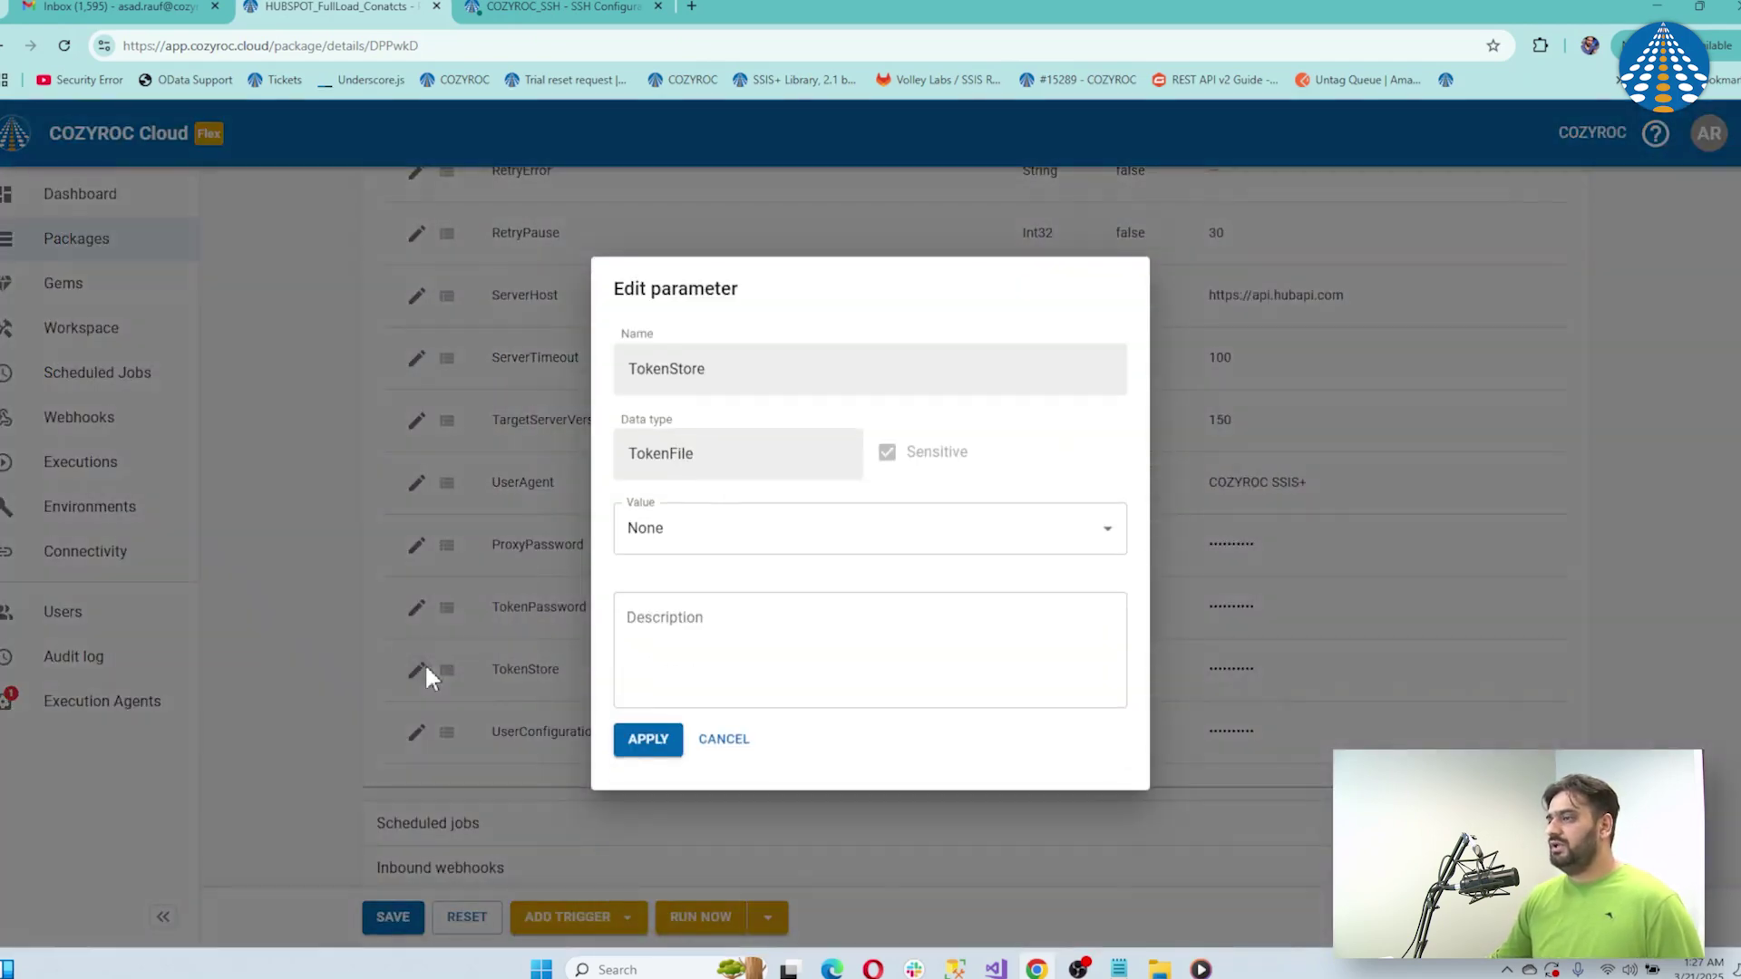
pyautogui.click(797, 524)
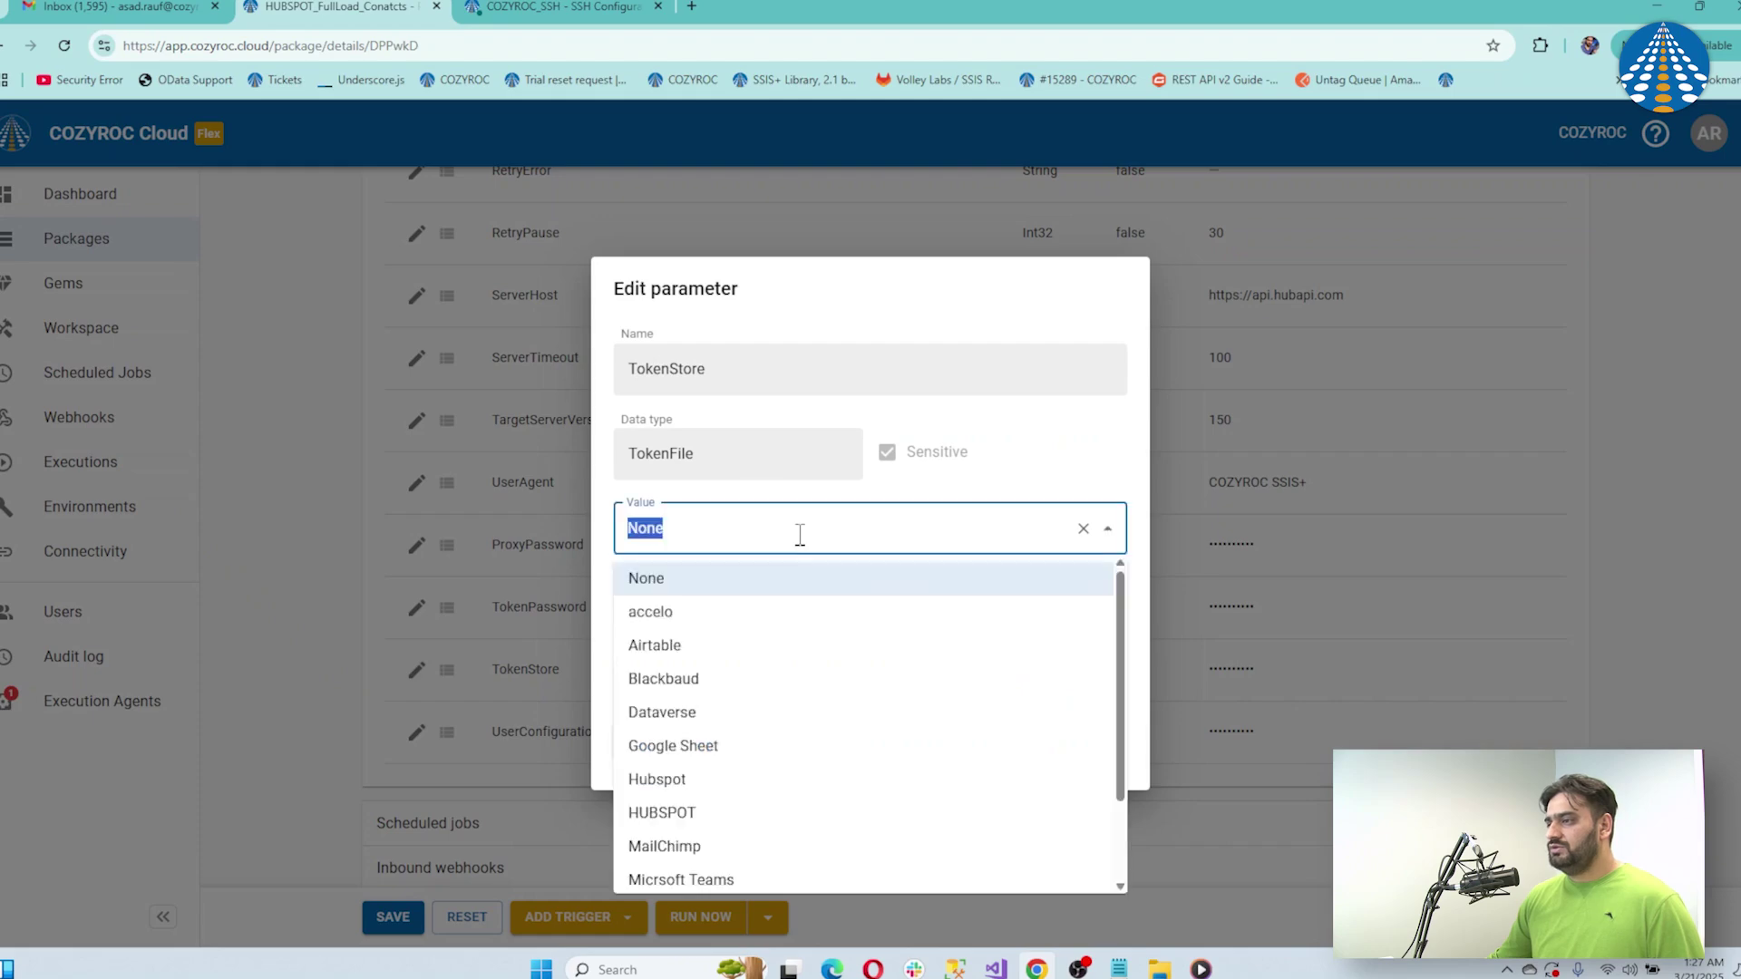
pyautogui.click(713, 813)
pyautogui.click(649, 737)
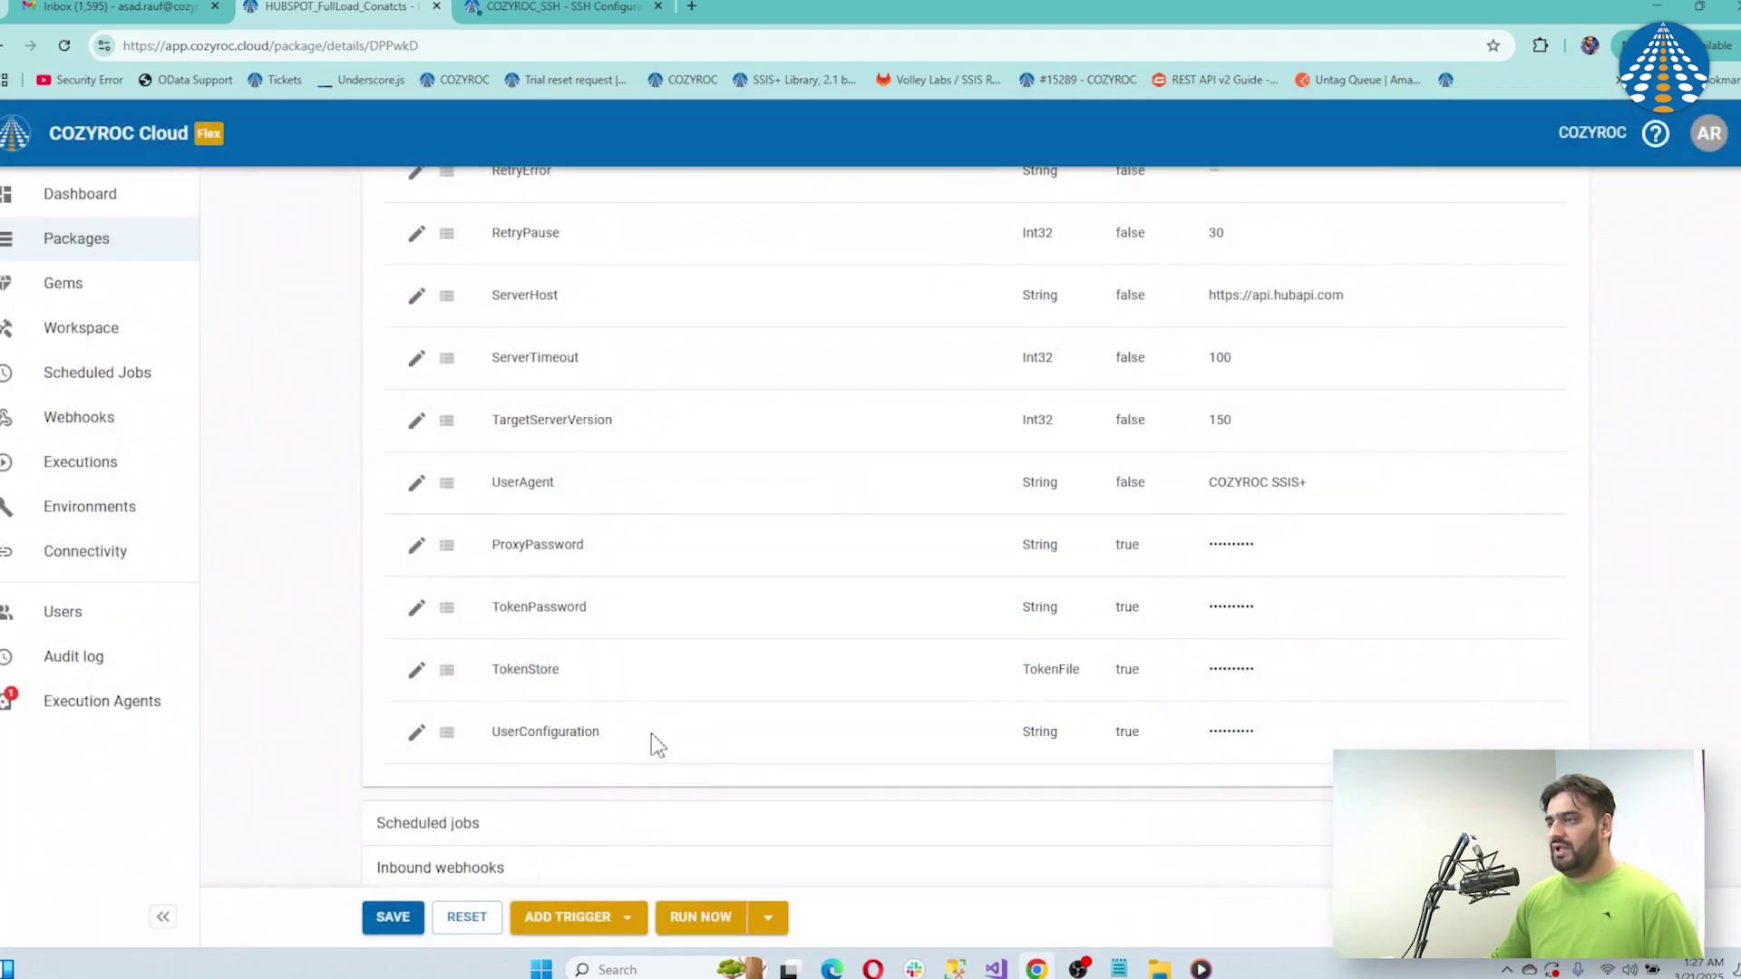
# Paste the token password into TokenPassword and save the package
pyautogui.click(417, 607)
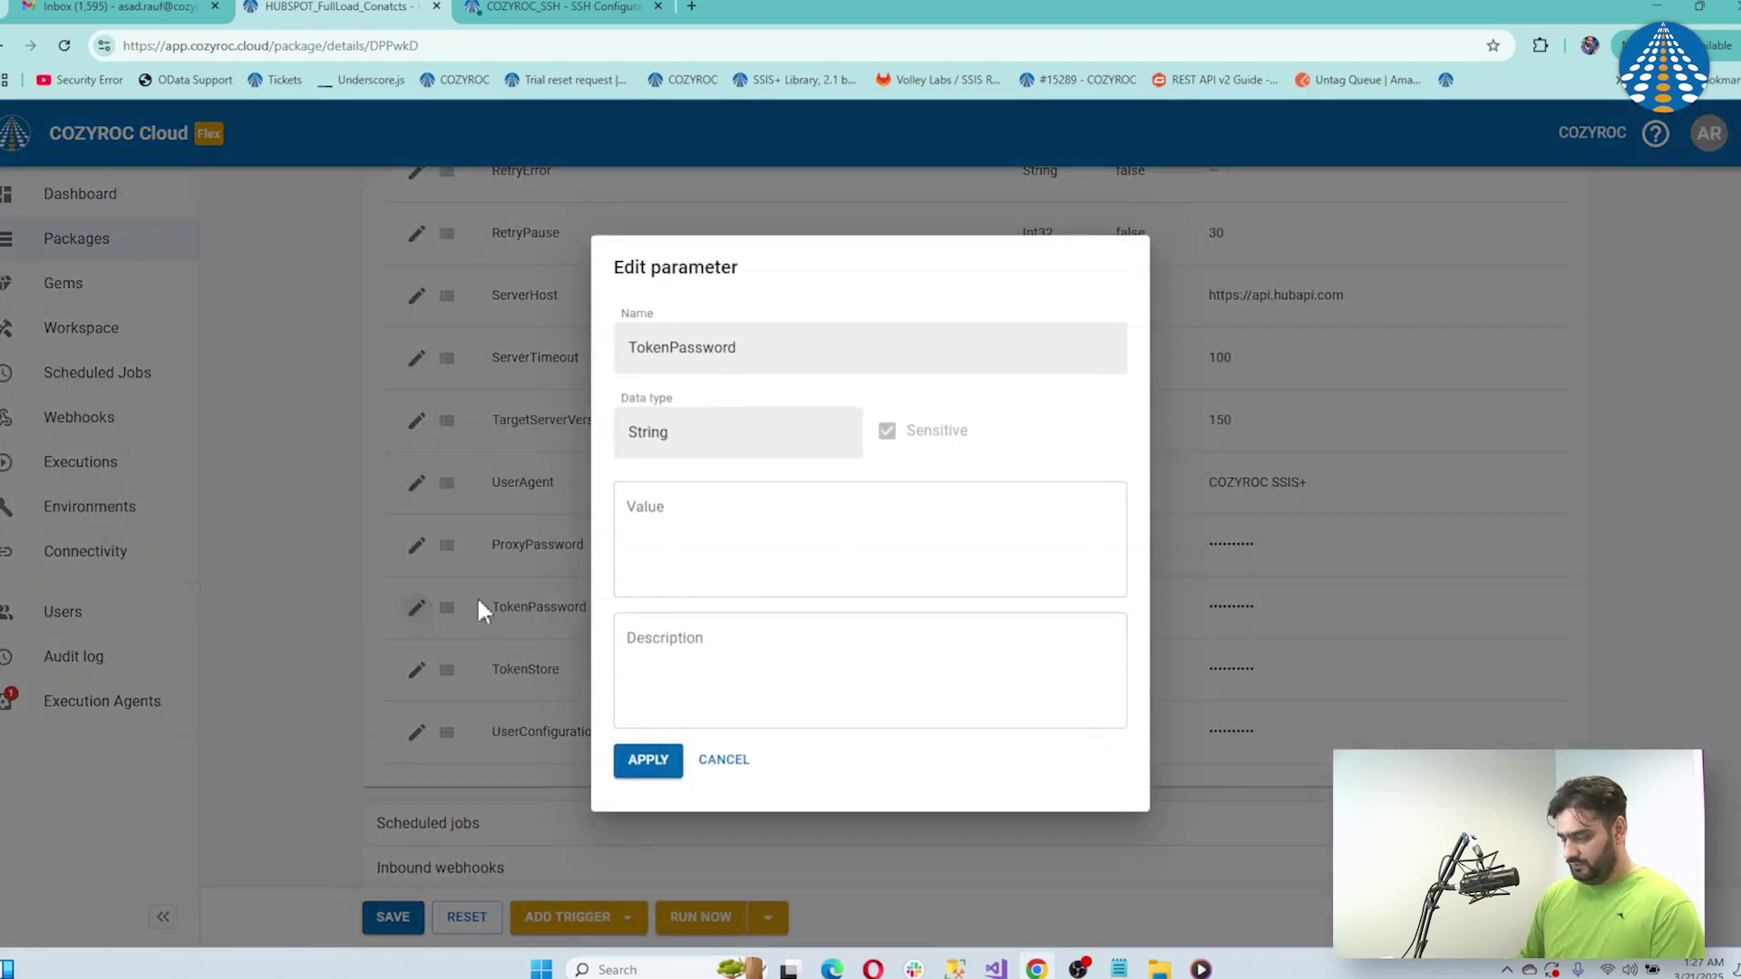
pyautogui.click(664, 652)
pyautogui.click(650, 533)
pyautogui.hotkey('ctrl', 'v')
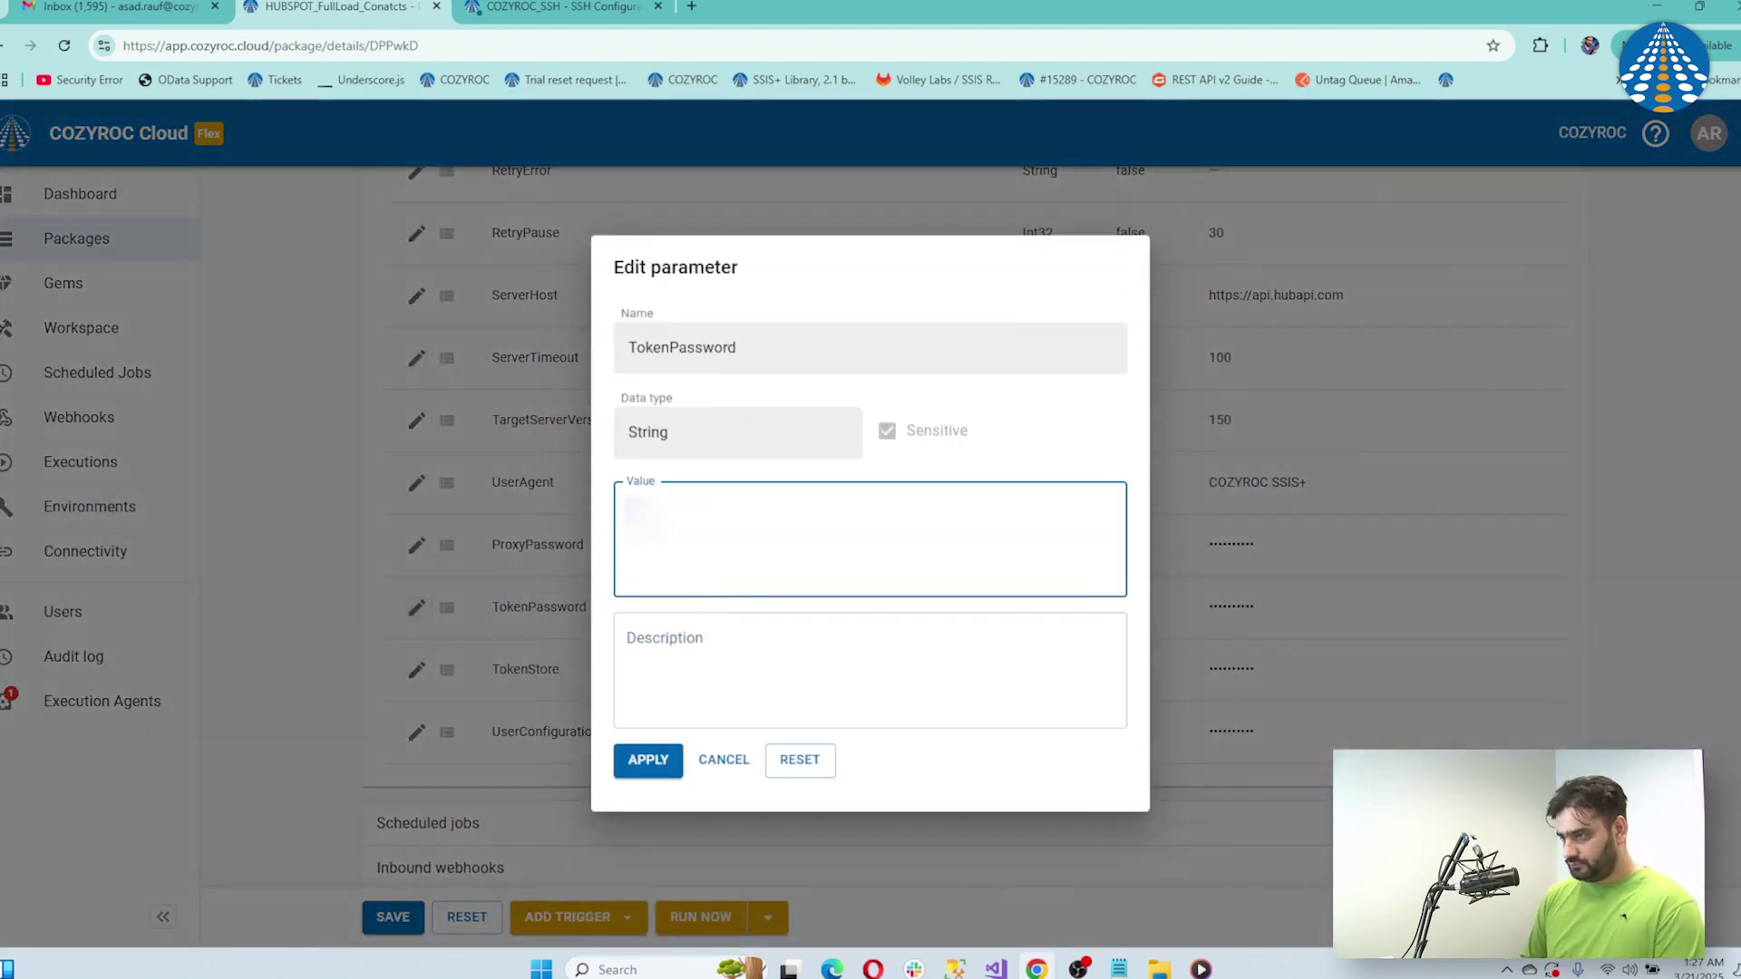
pyautogui.click(649, 764)
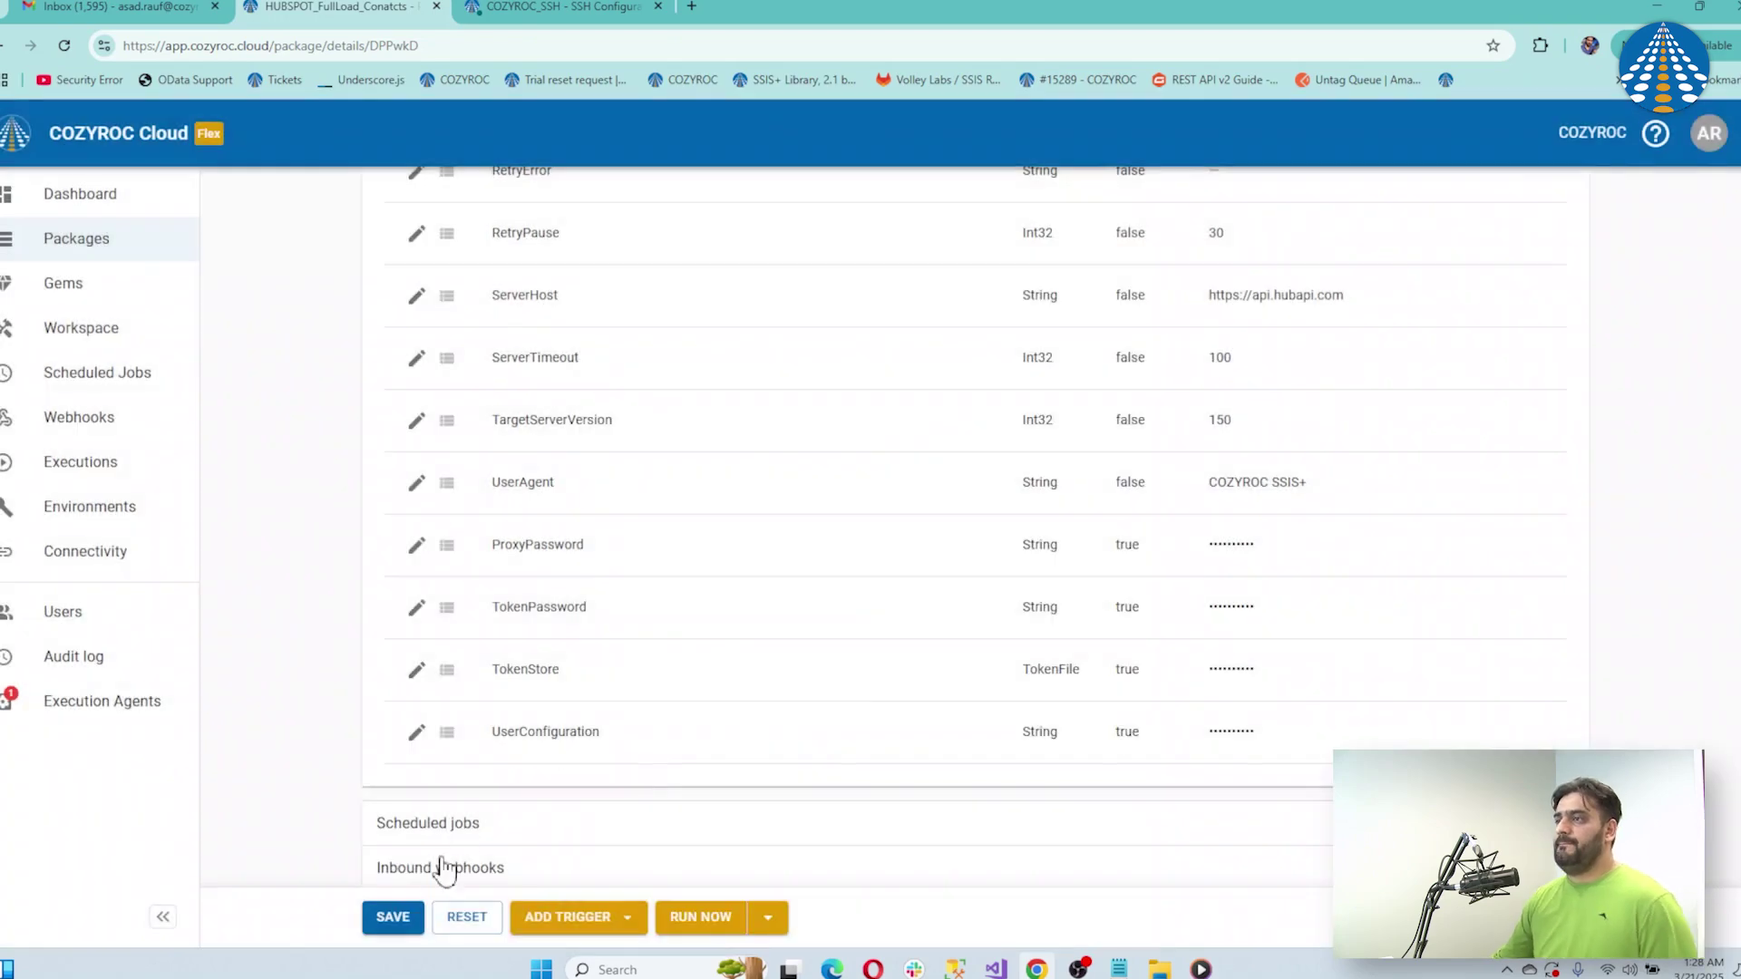
pyautogui.click(407, 915)
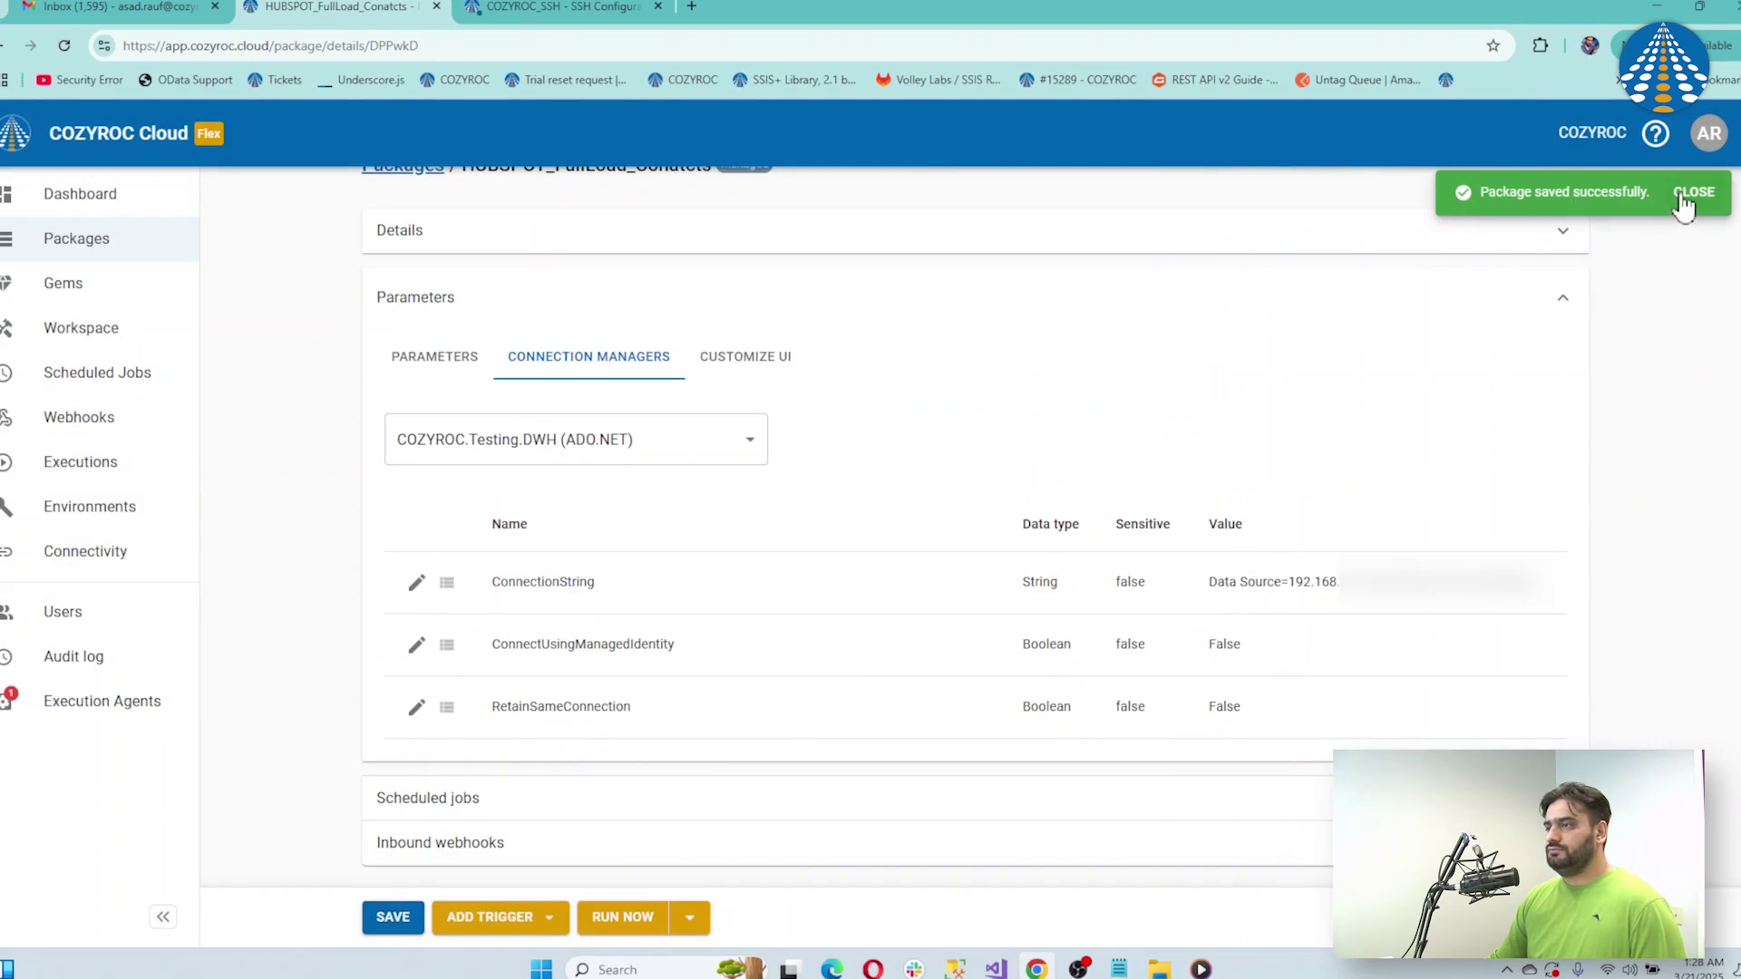
# Dismiss the 'Package saved successfully' toast and show the ADD TRIGGER options
pyautogui.click(1692, 193)
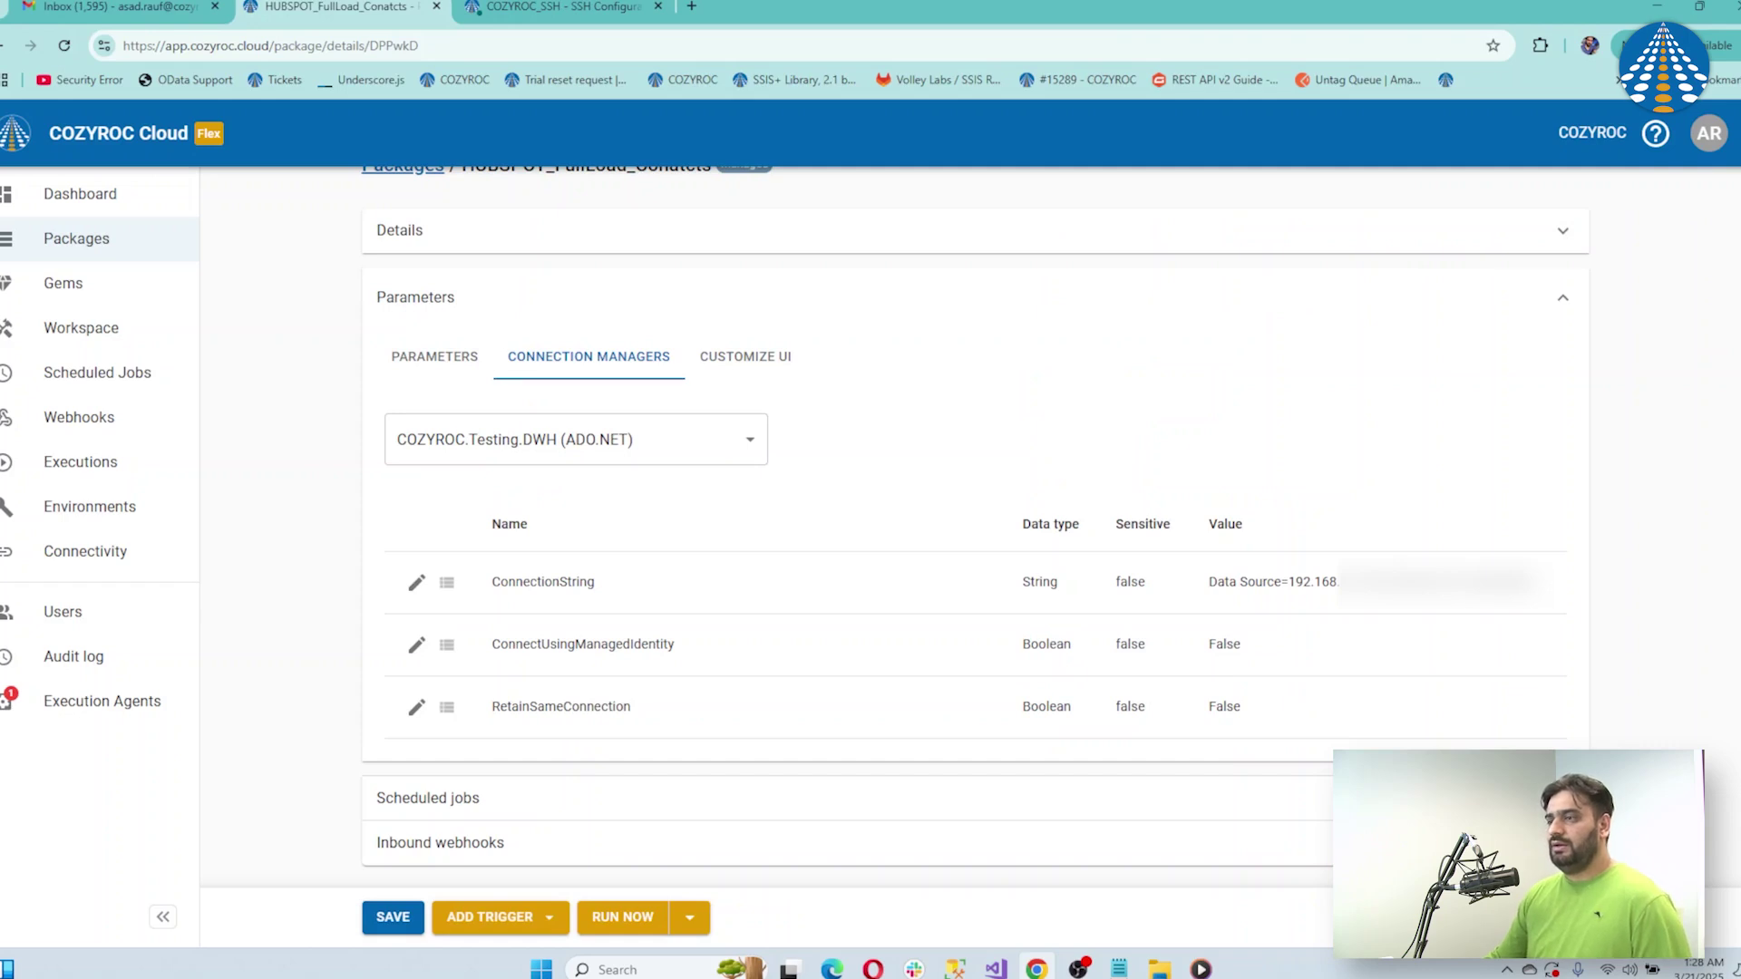
pyautogui.scroll(1, 1139, 350)
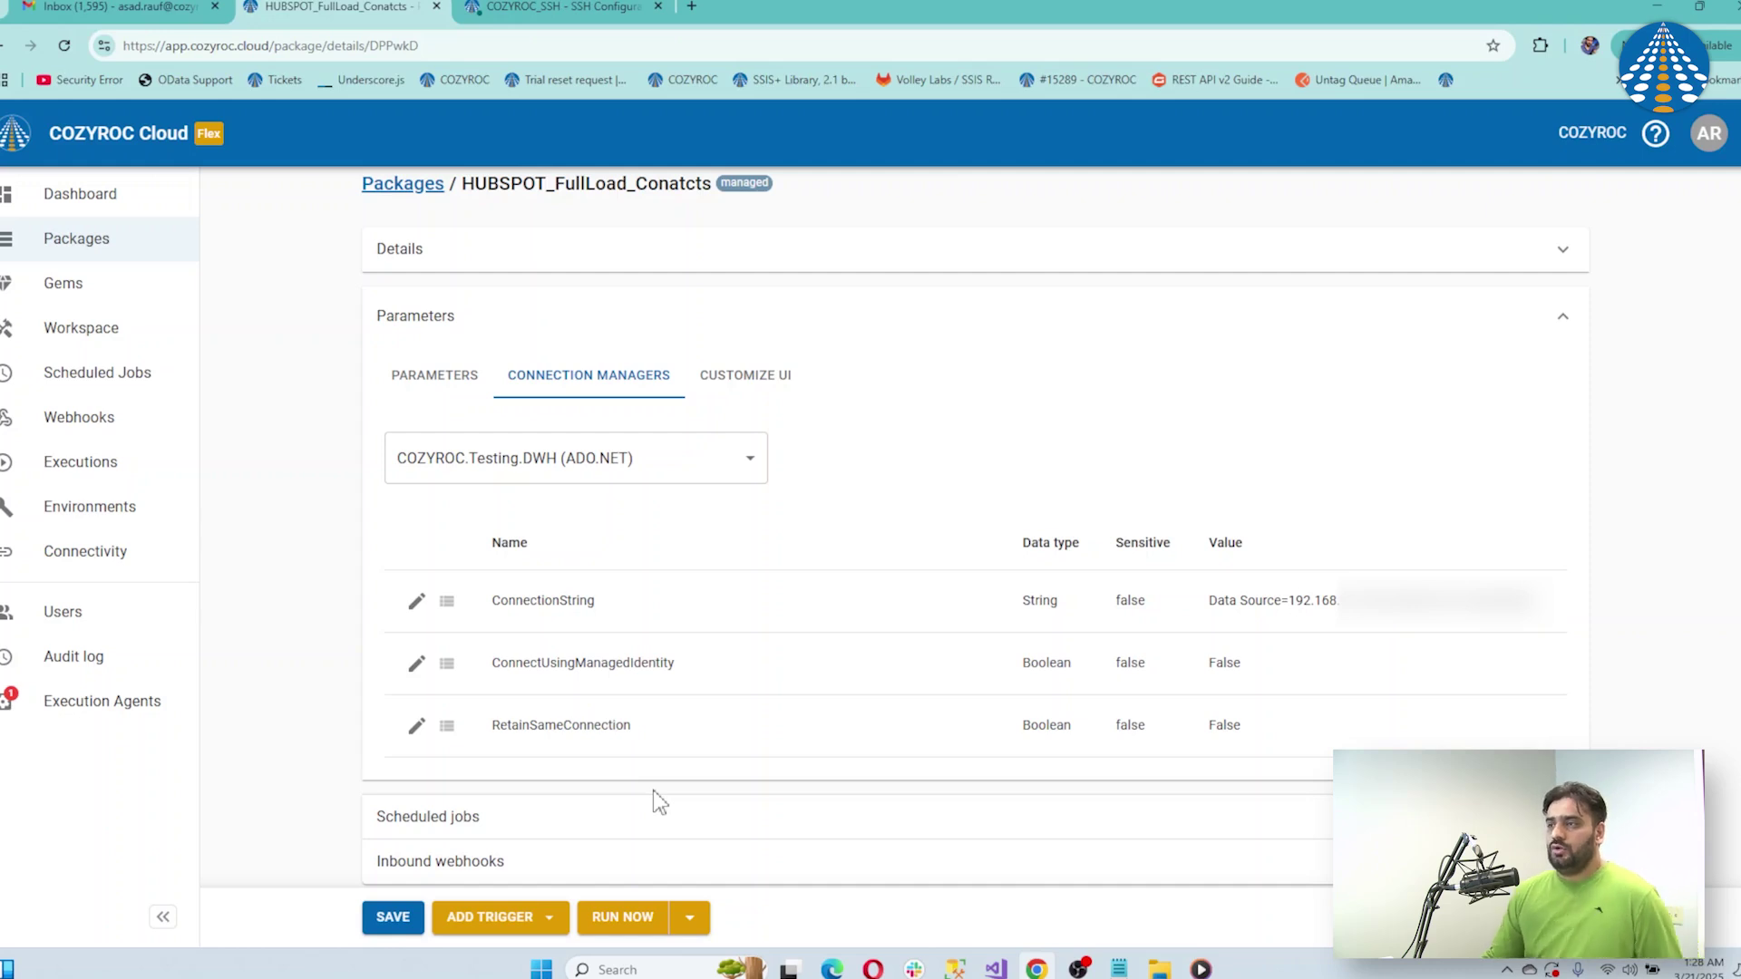
pyautogui.click(549, 917)
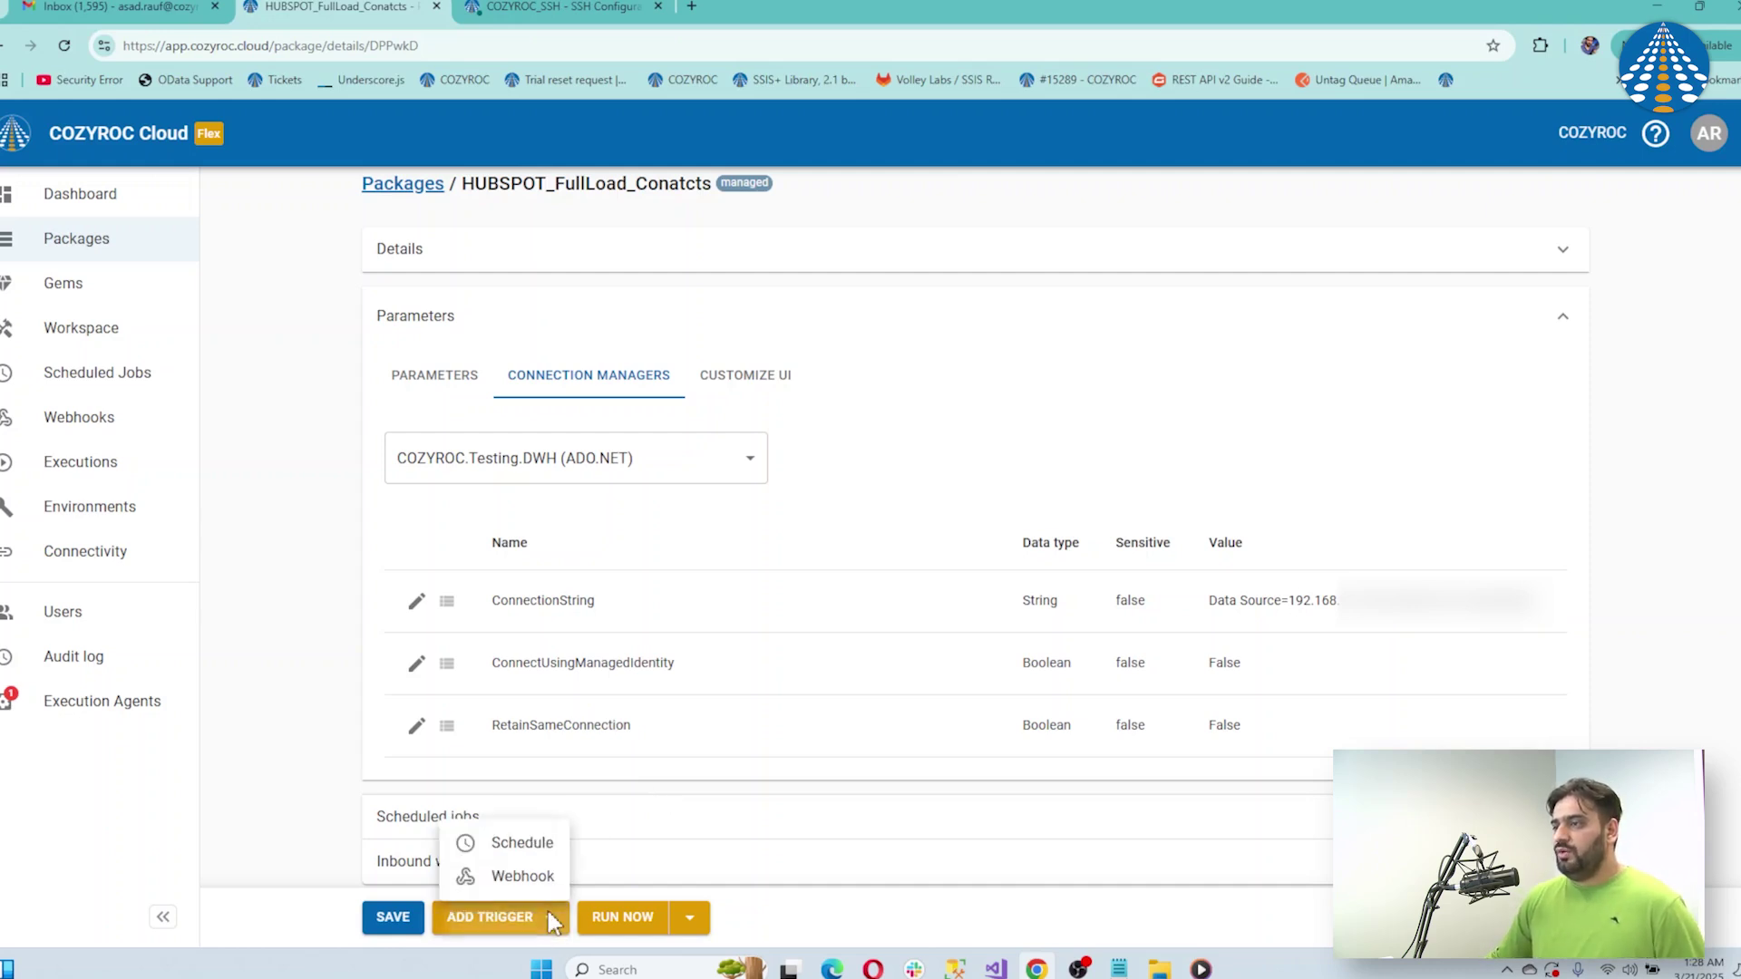
# Create a Schedule trigger for the package and name the job Daily
pyautogui.click(529, 848)
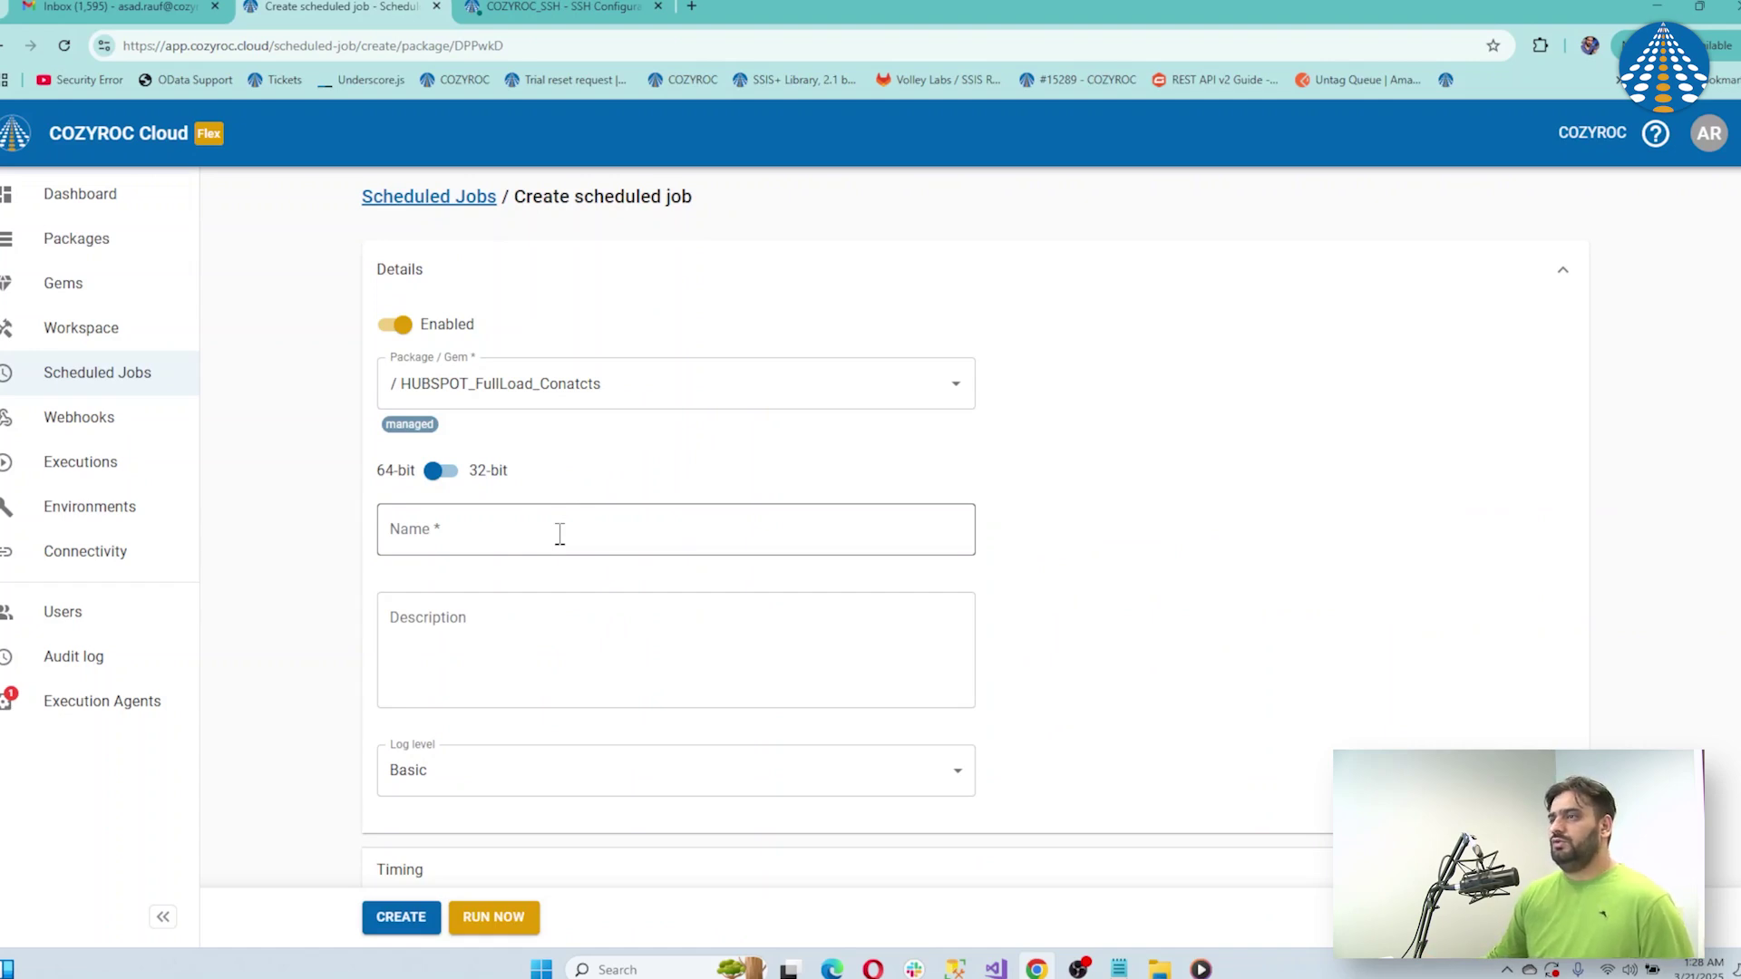
pyautogui.click(559, 533)
pyautogui.write('Da')
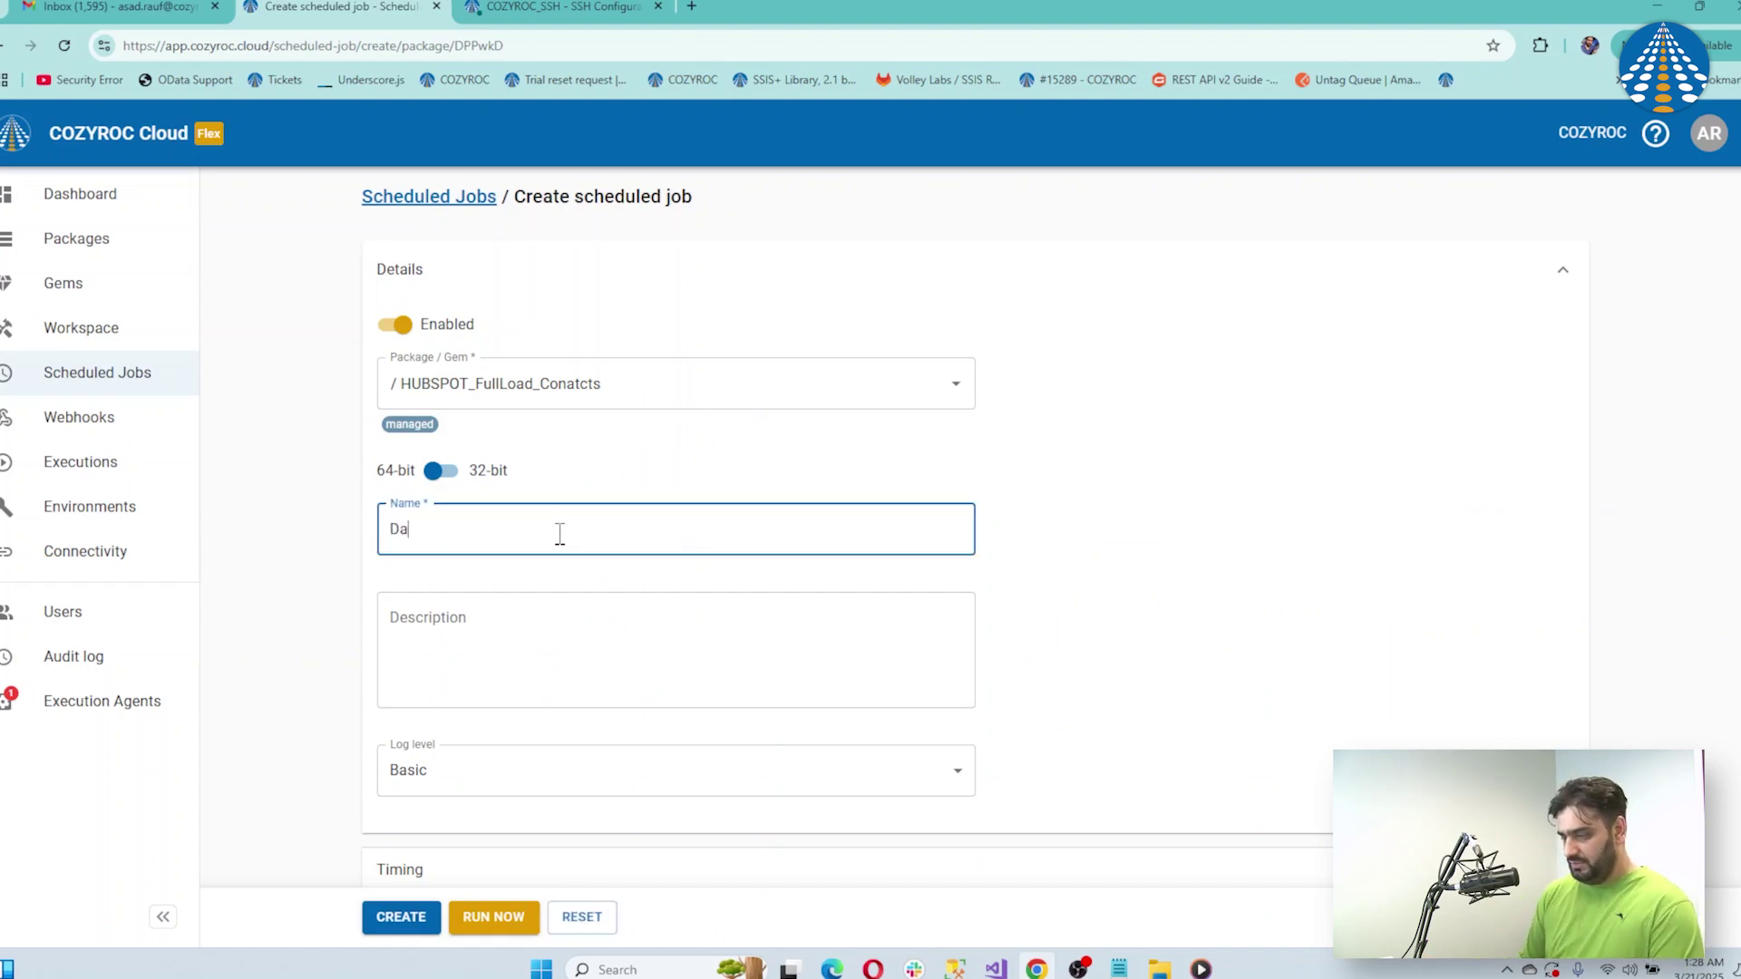
pyautogui.write('ily')
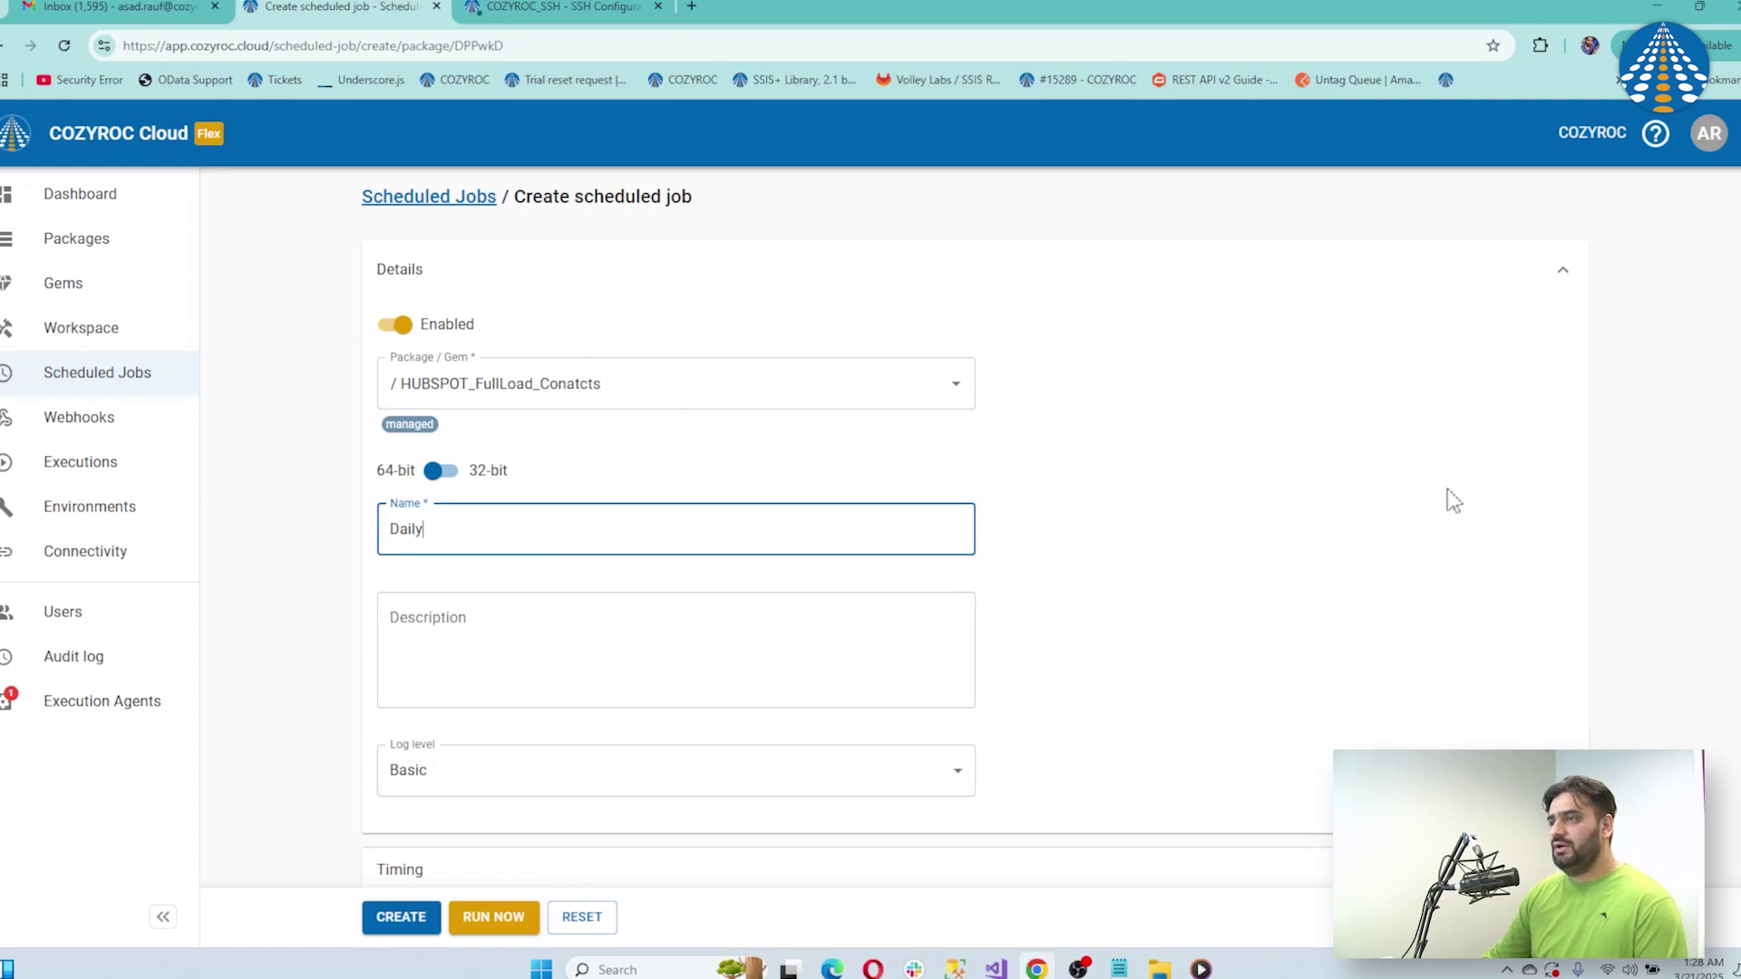
# Set the job's timing to recur daily, once at 12:00
pyautogui.scroll(-1, 970, 525)
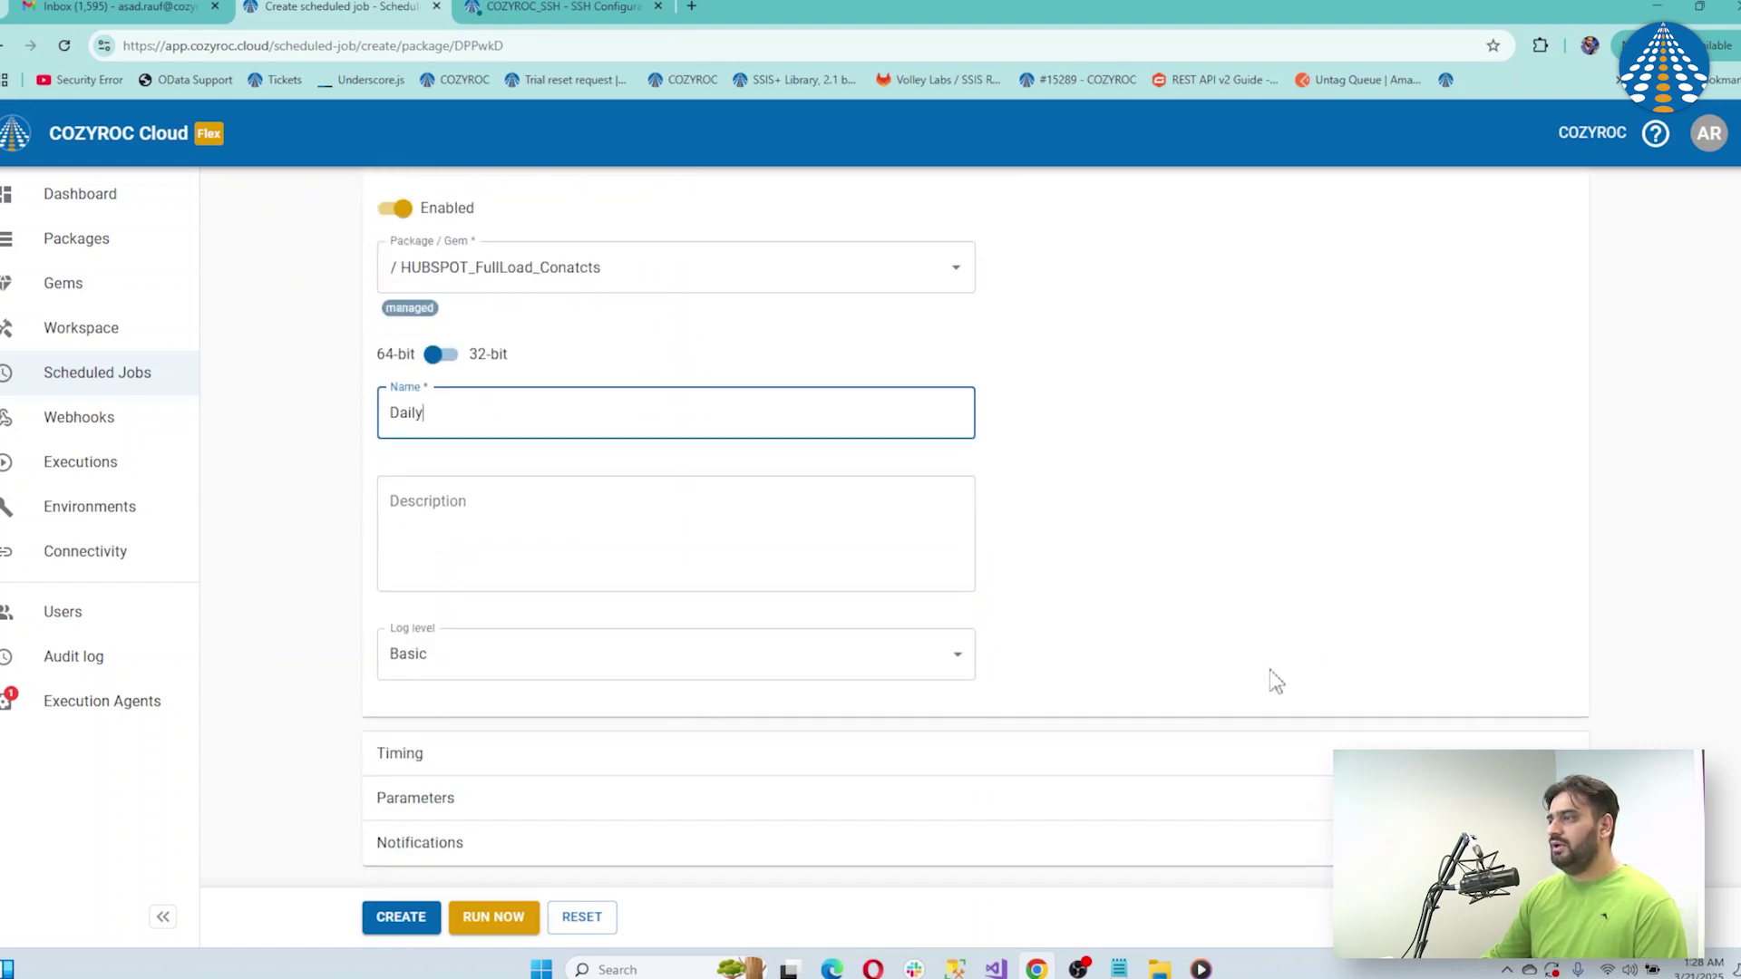
pyautogui.click(1302, 761)
pyautogui.scroll(-5, 1139, 692)
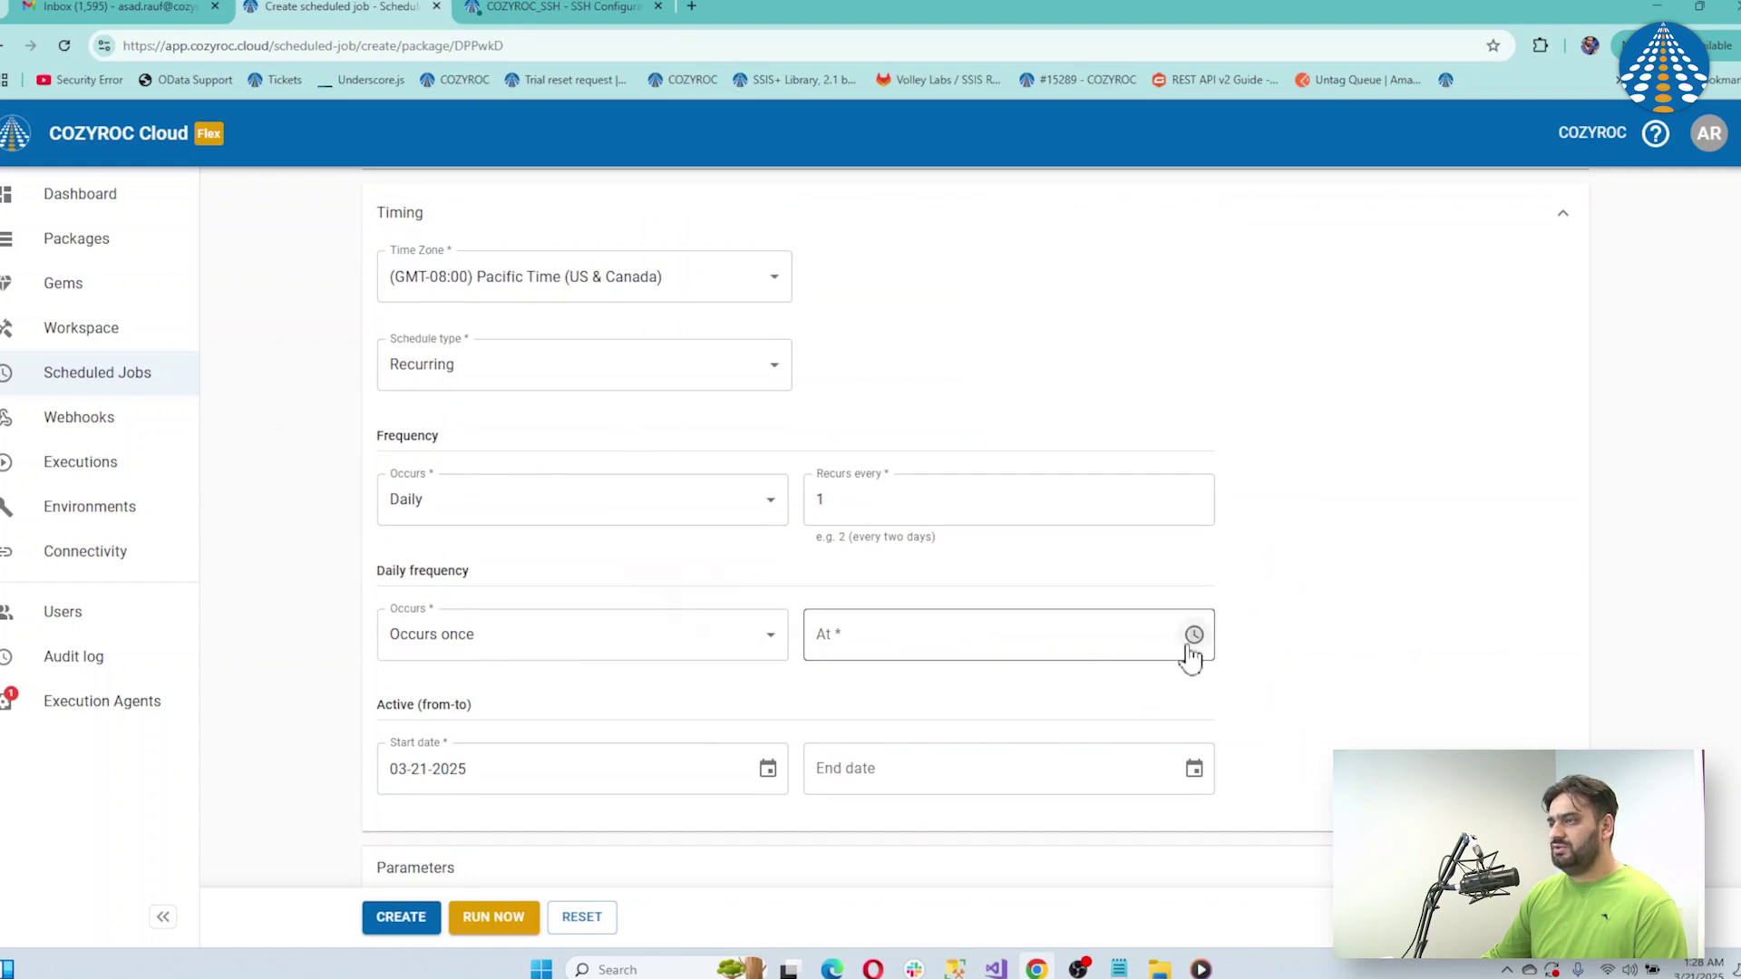
pyautogui.click(1193, 634)
pyautogui.click(660, 549)
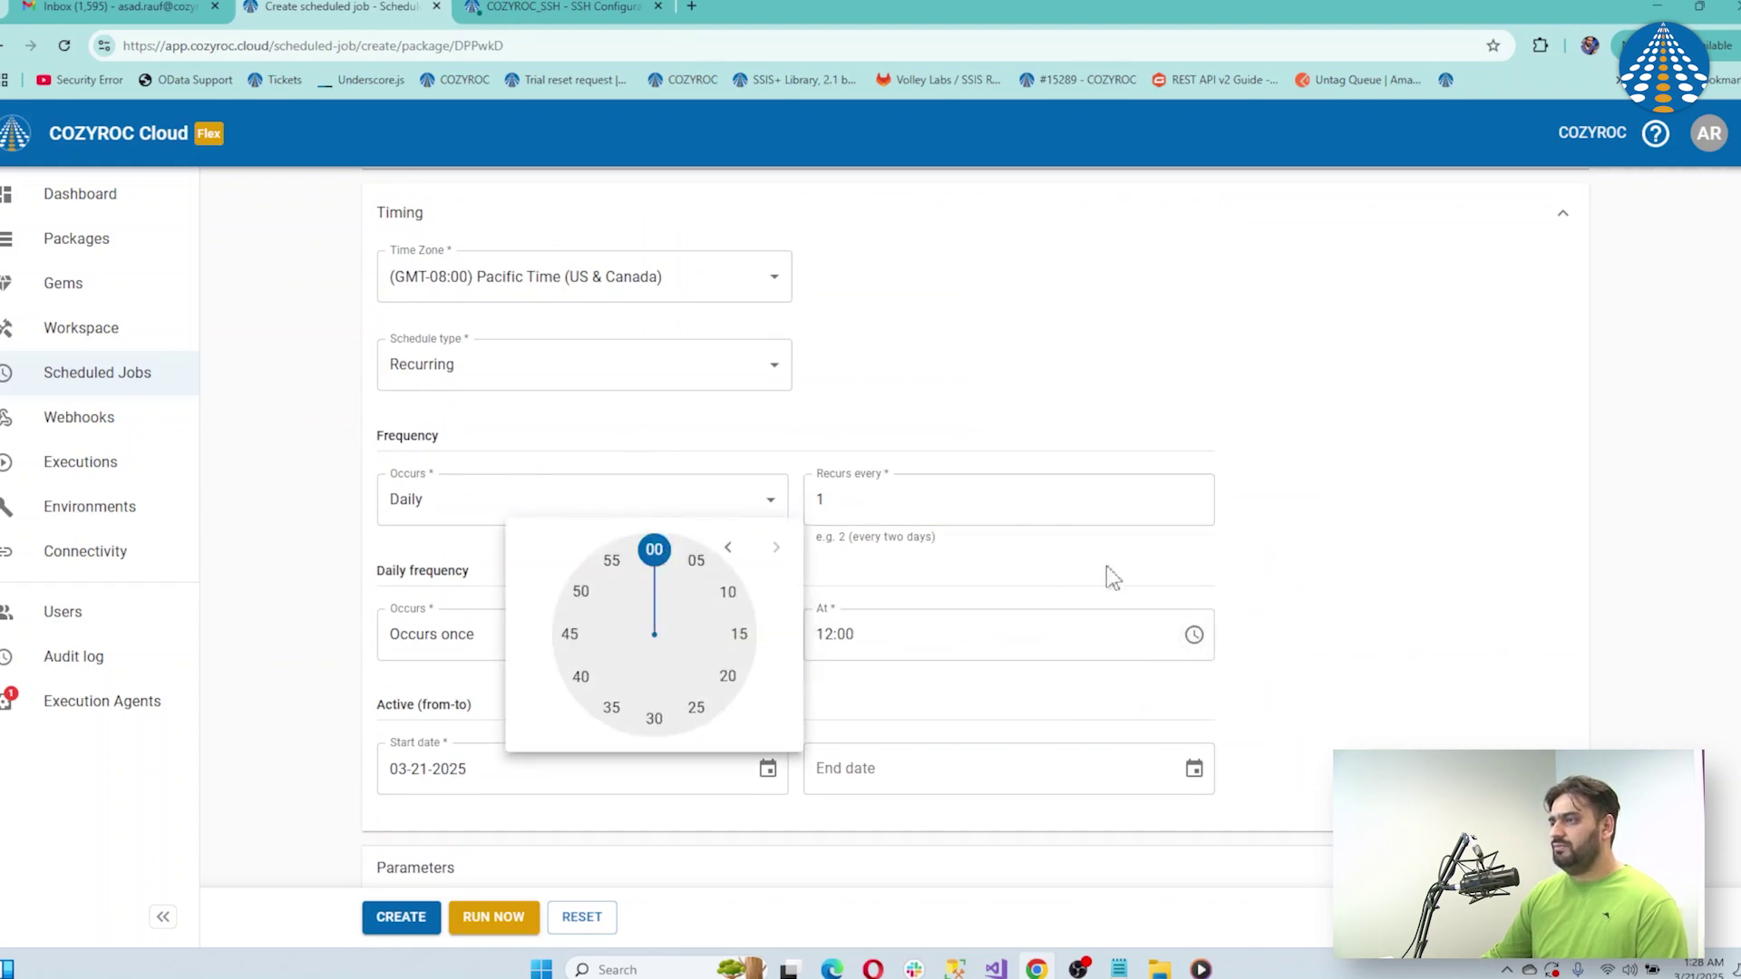
pyautogui.click(1263, 596)
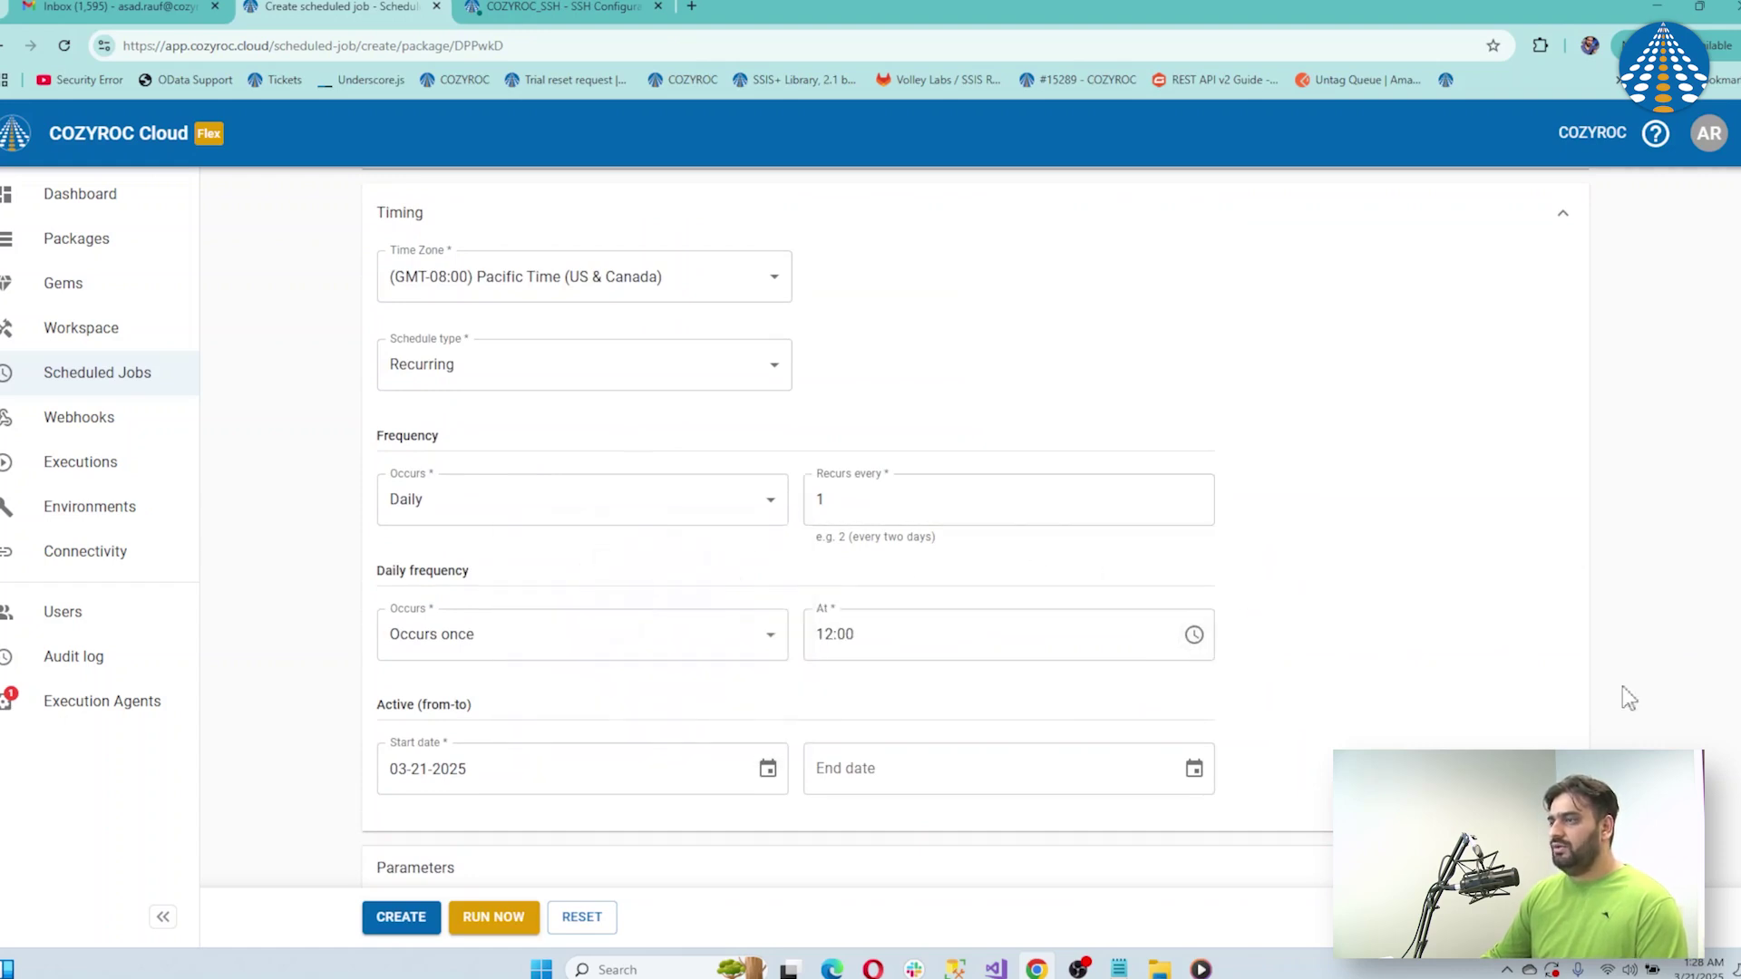
pyautogui.scroll(-1, 974, 524)
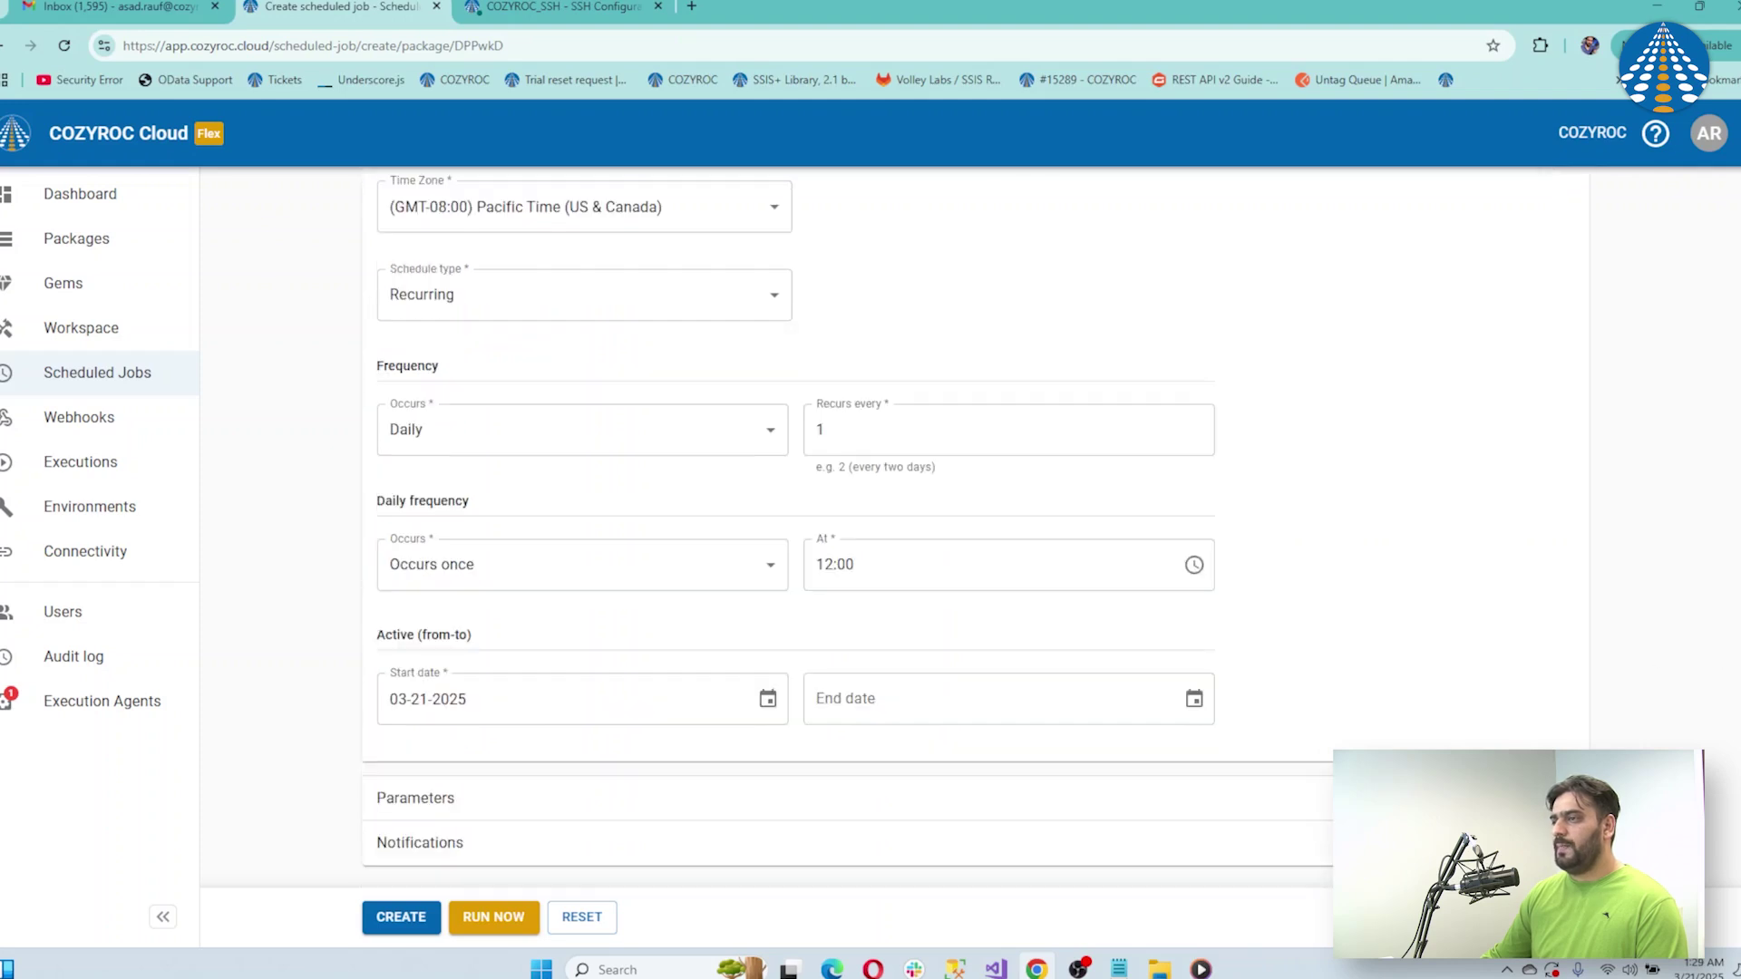
pyautogui.click(1562, 797)
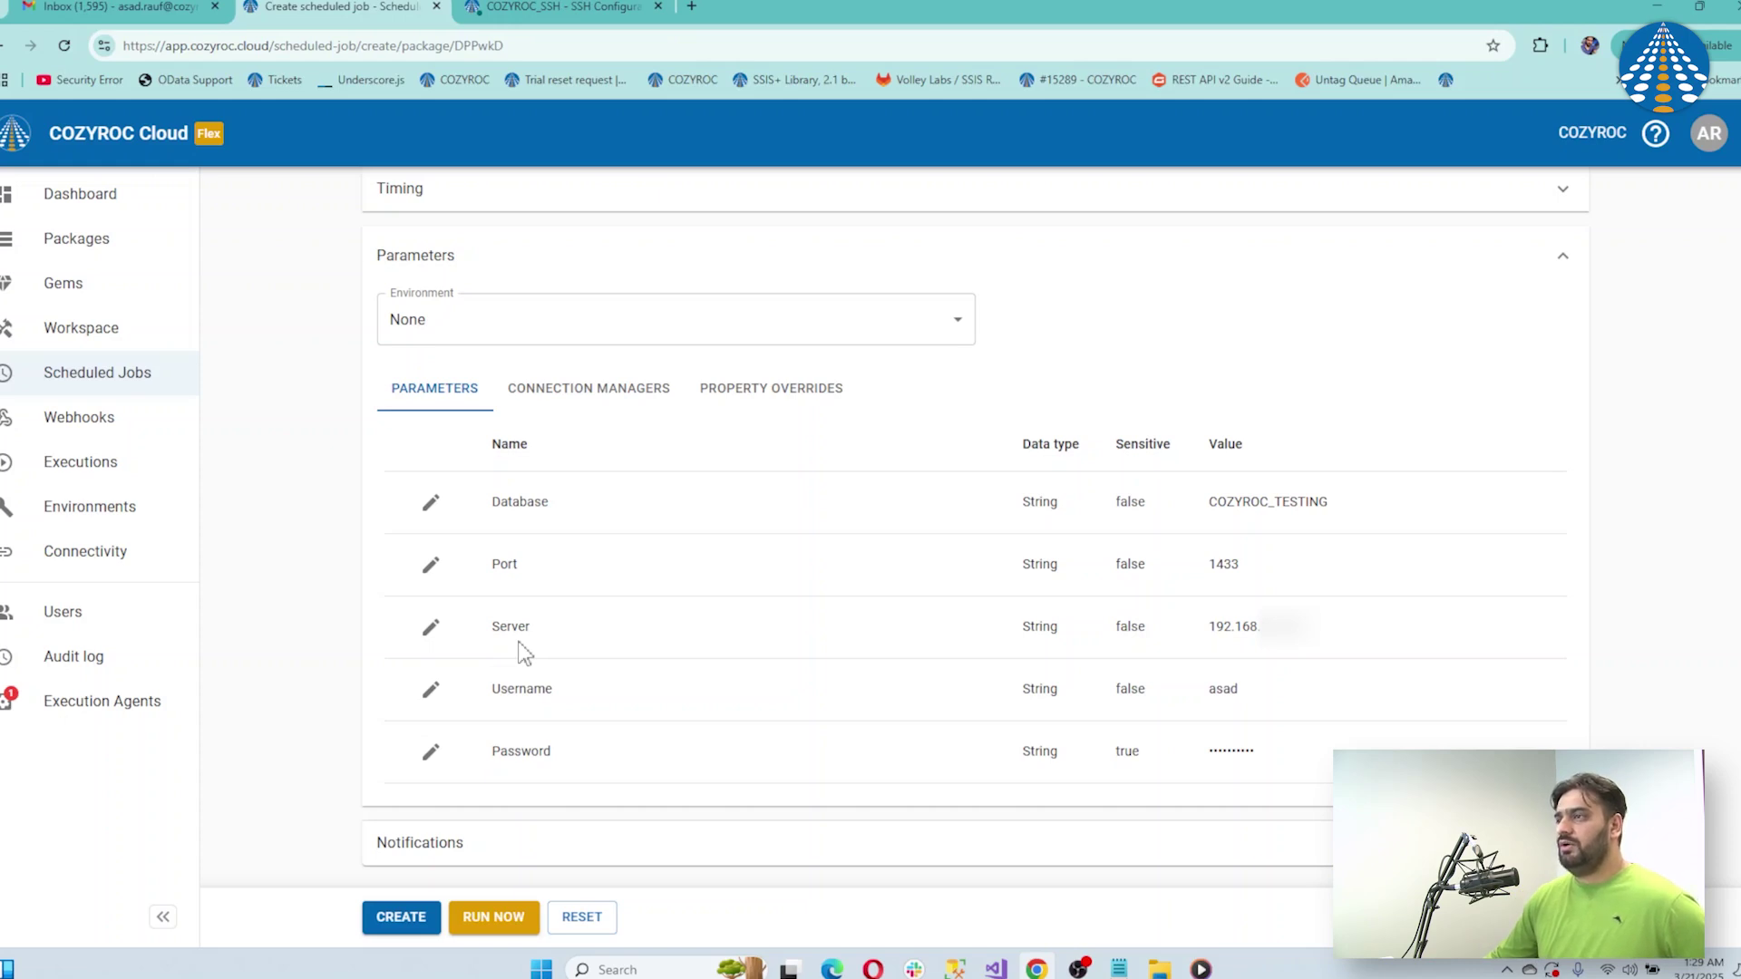
pyautogui.click(598, 7)
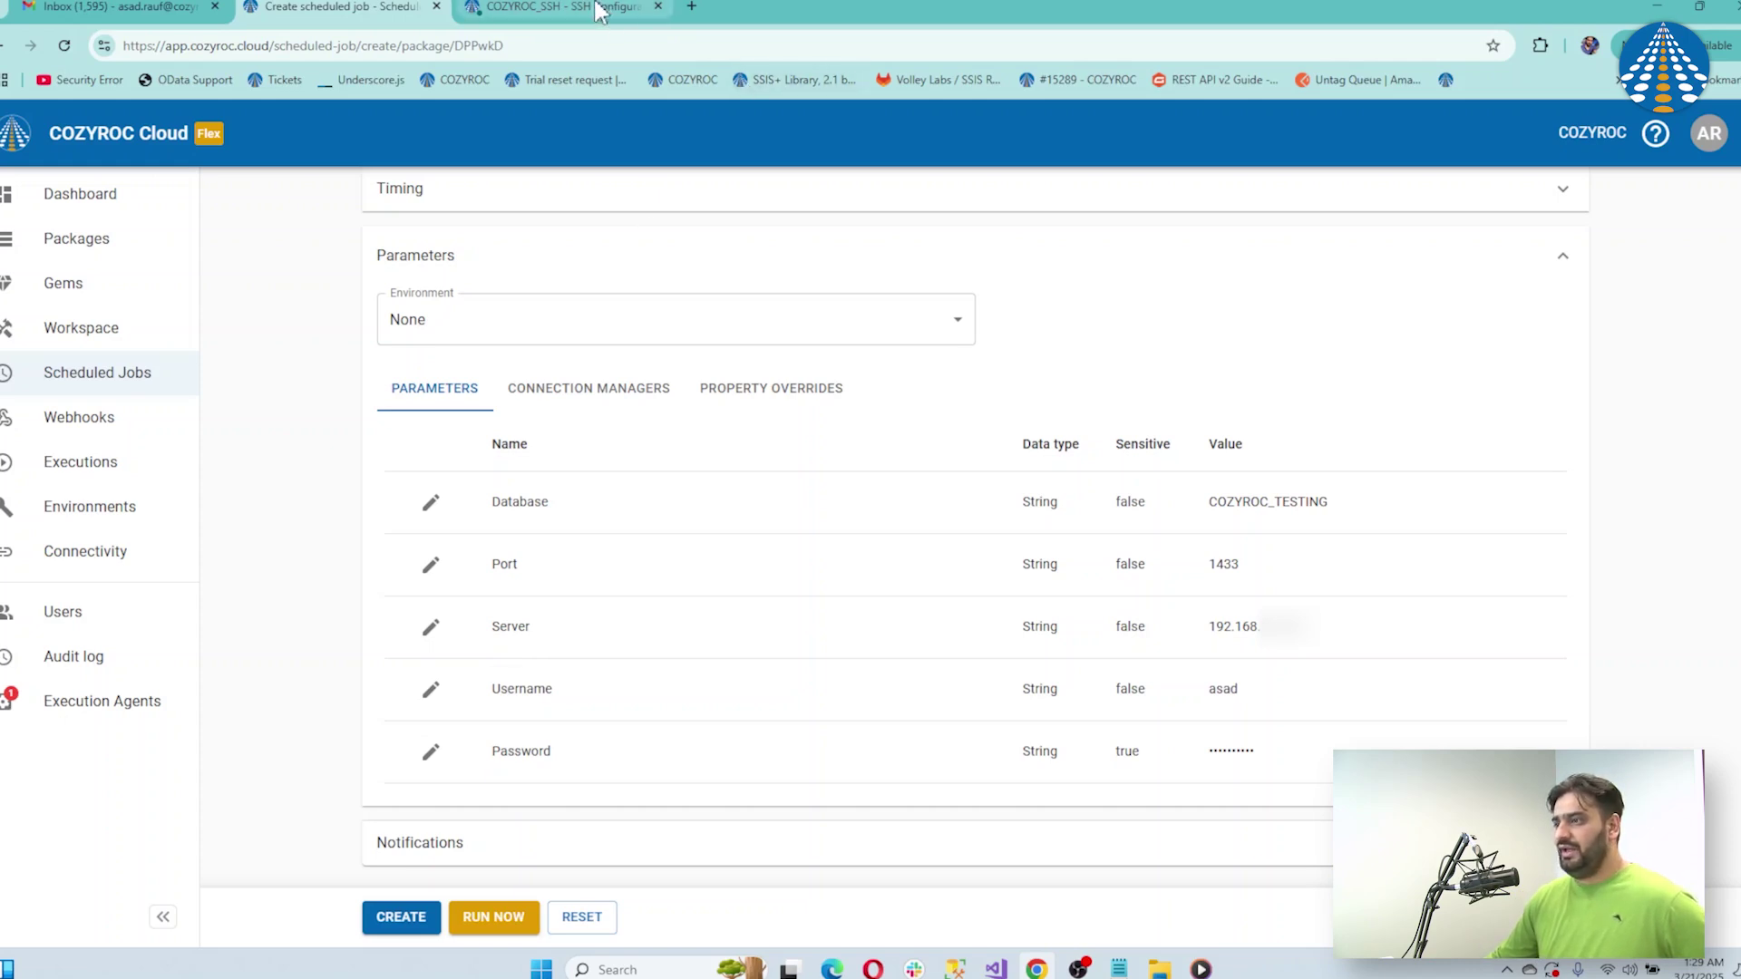
pyautogui.click(1028, 312)
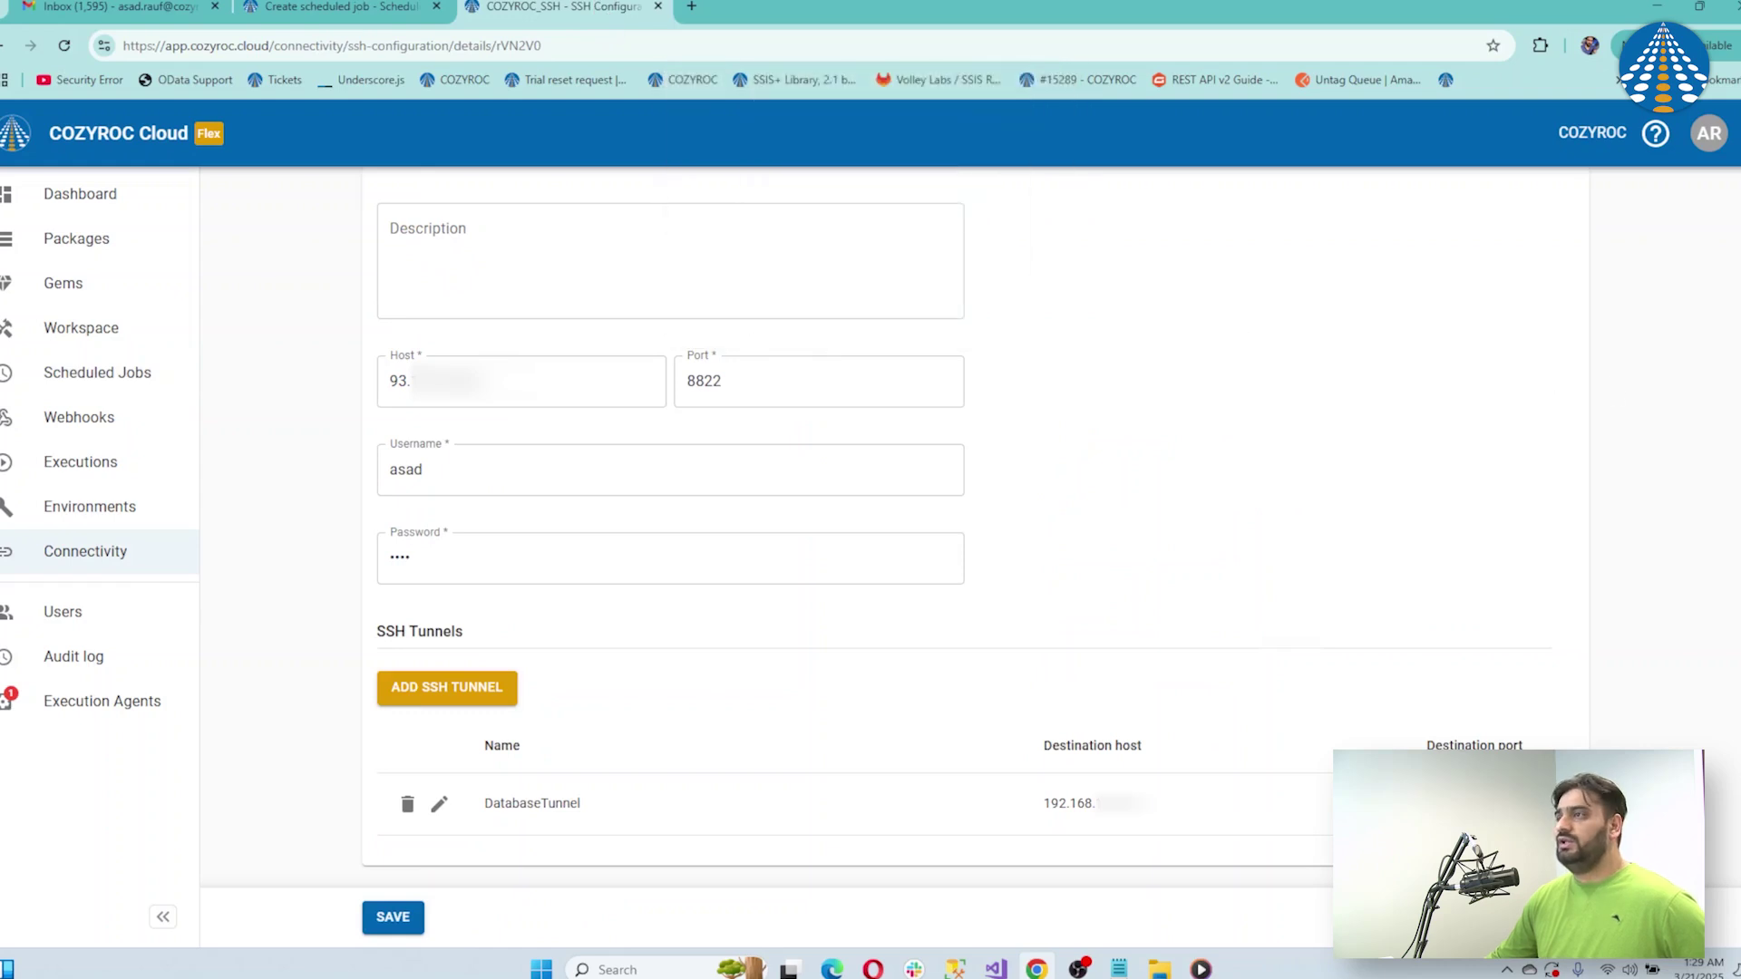
pyautogui.scroll(3, 976, 526)
pyautogui.scroll(-3, 976, 526)
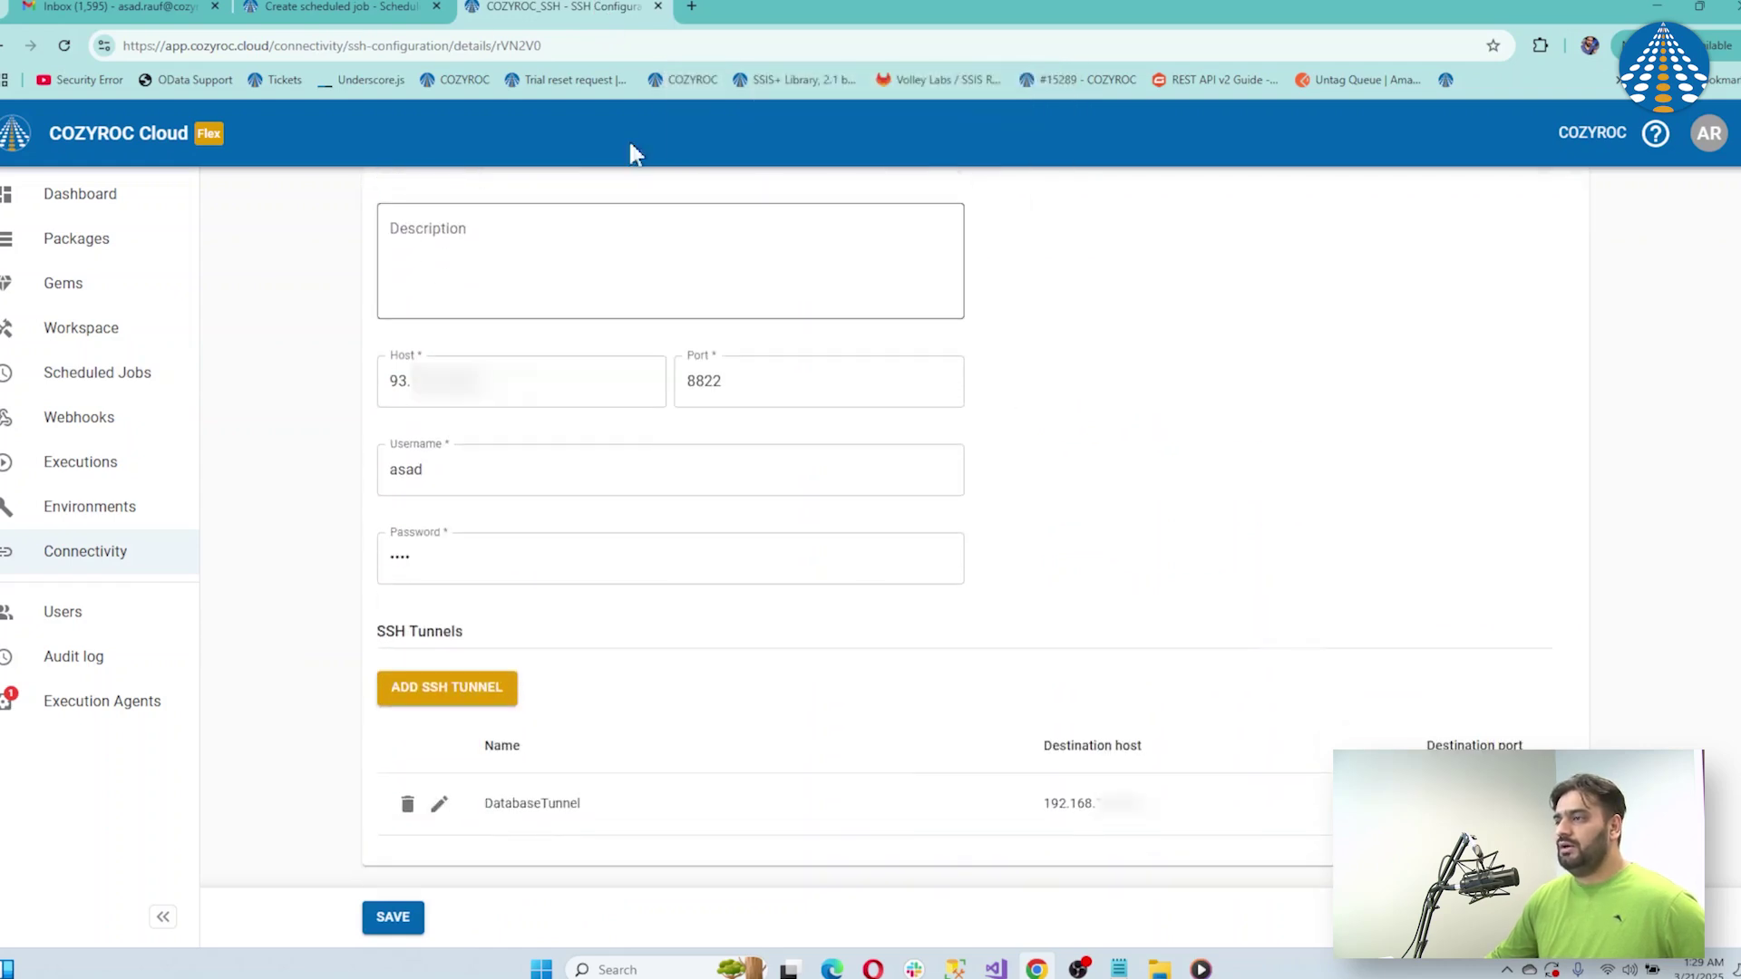
pyautogui.hotkey('ctrl', 'shift', 'Tab')
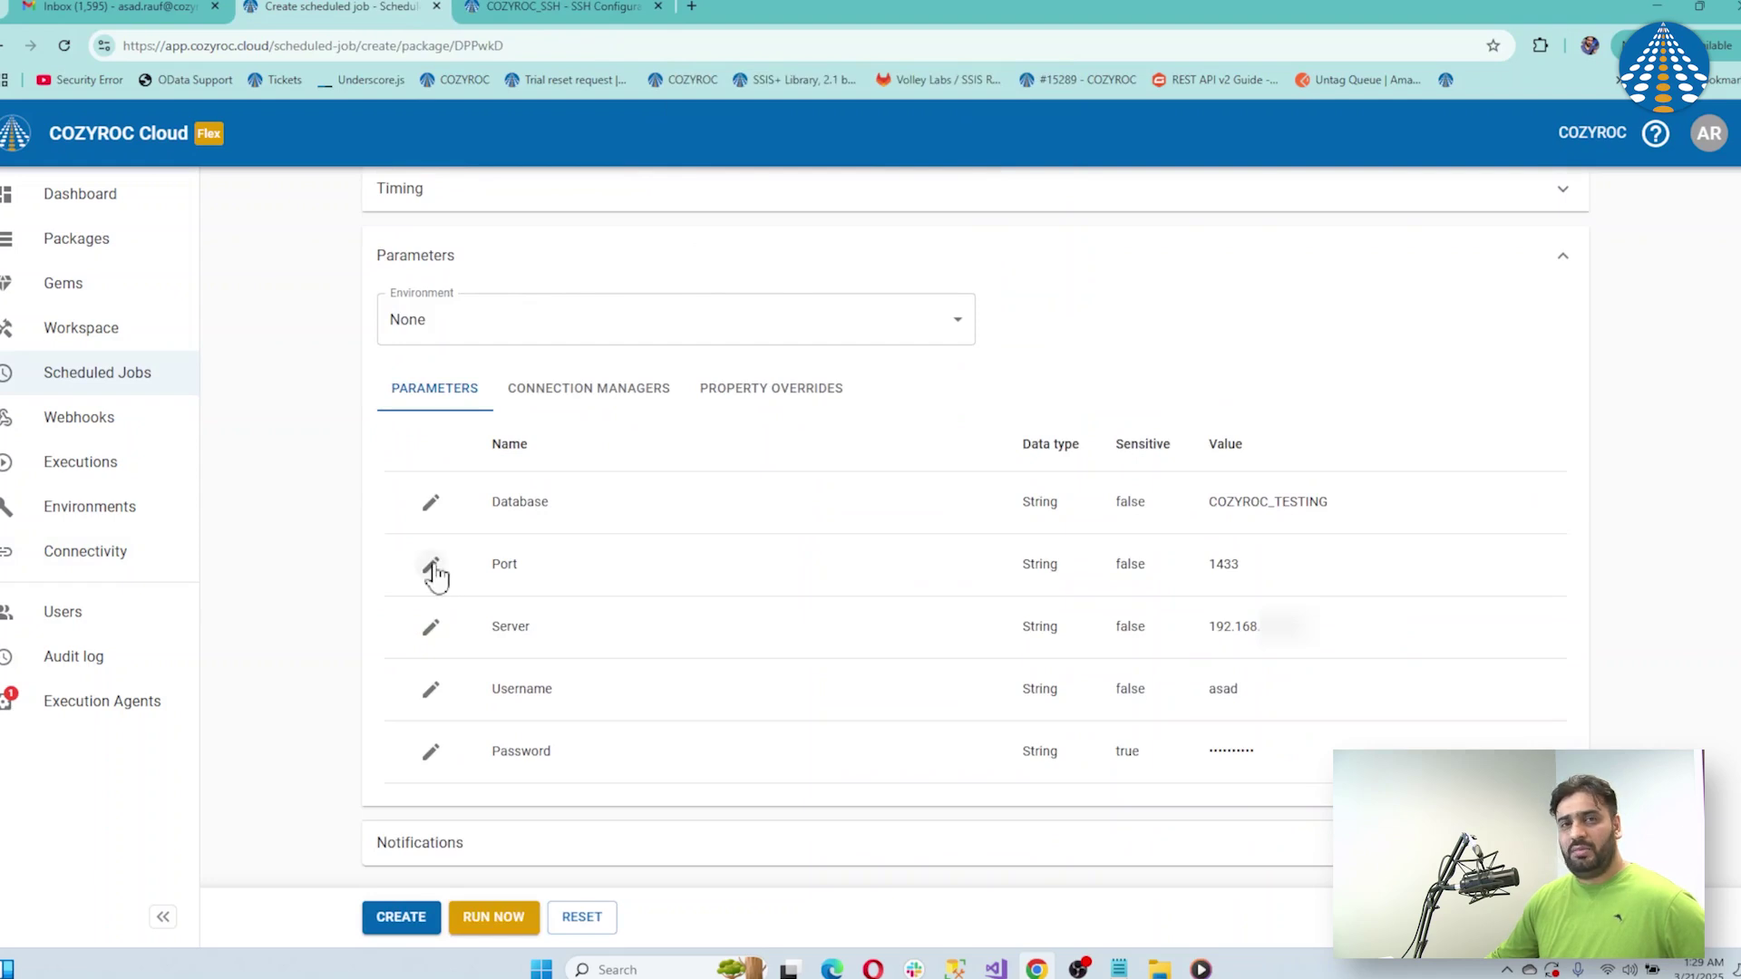
# Enable expressions for the Port parameter and replace 1433 with the SSH expression prefix
pyautogui.click(432, 566)
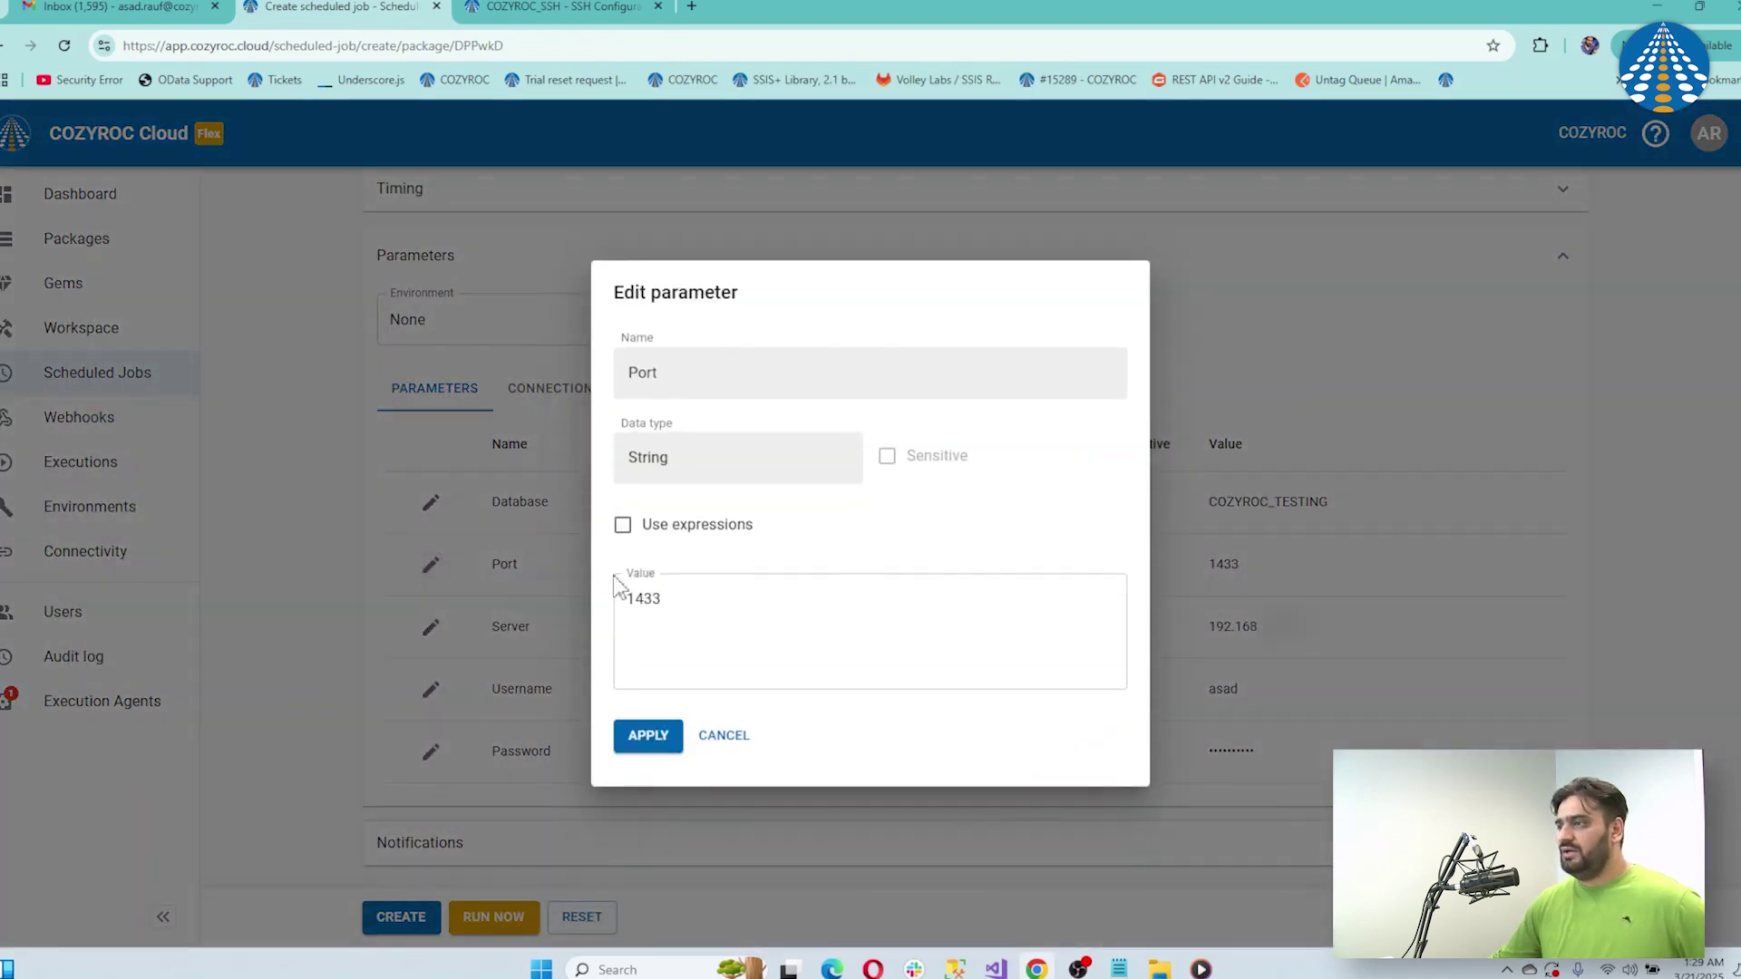
pyautogui.click(643, 532)
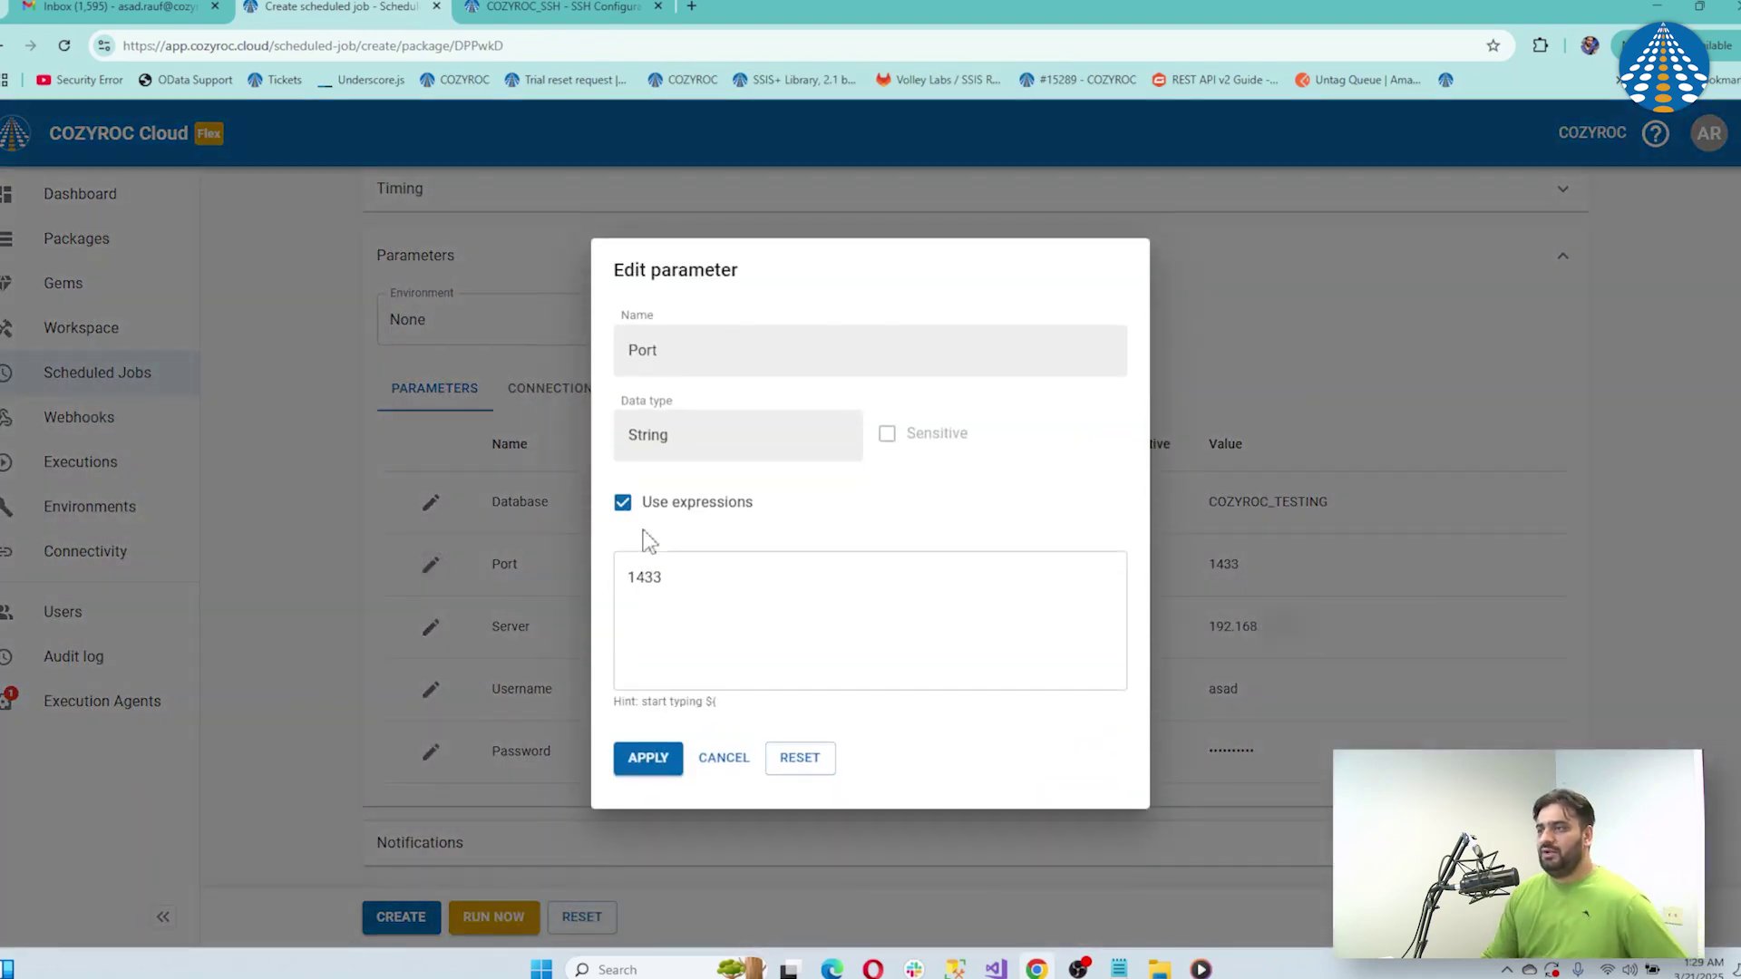
pyautogui.click(680, 592)
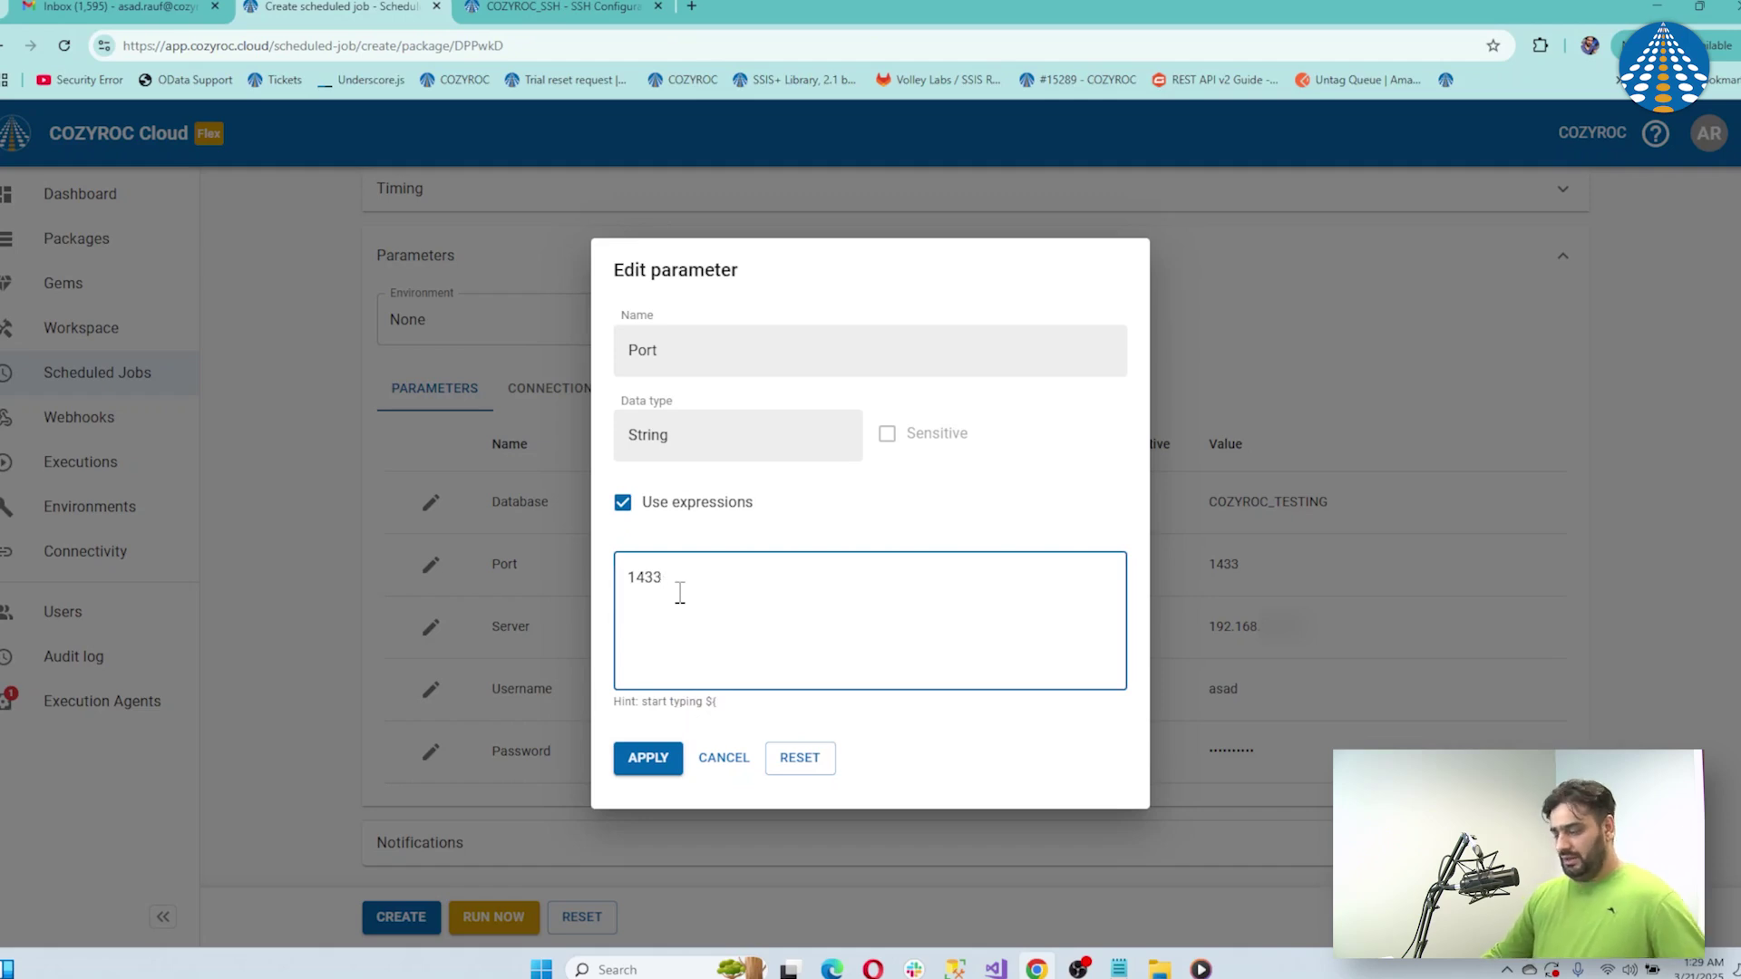
pyautogui.press('BackSpace')
pyautogui.press('BackSpace')
pyautogui.press('BackSpace')
pyautogui.press('BackSpace')
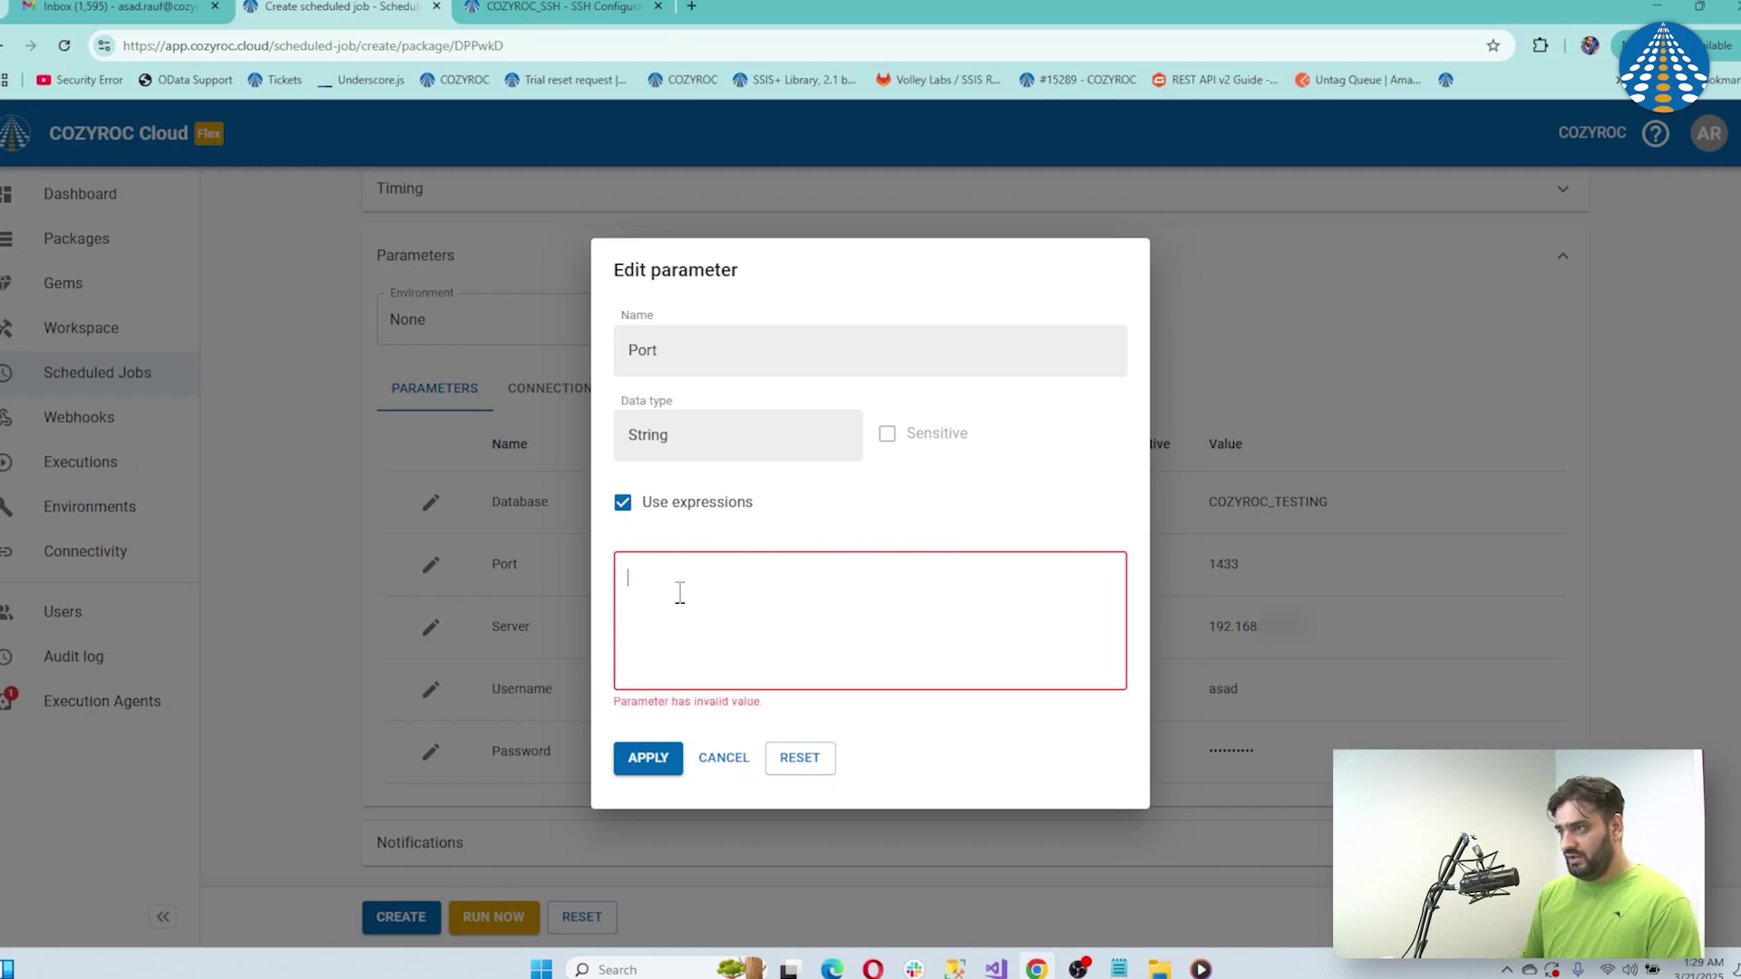
pyautogui.write('${')
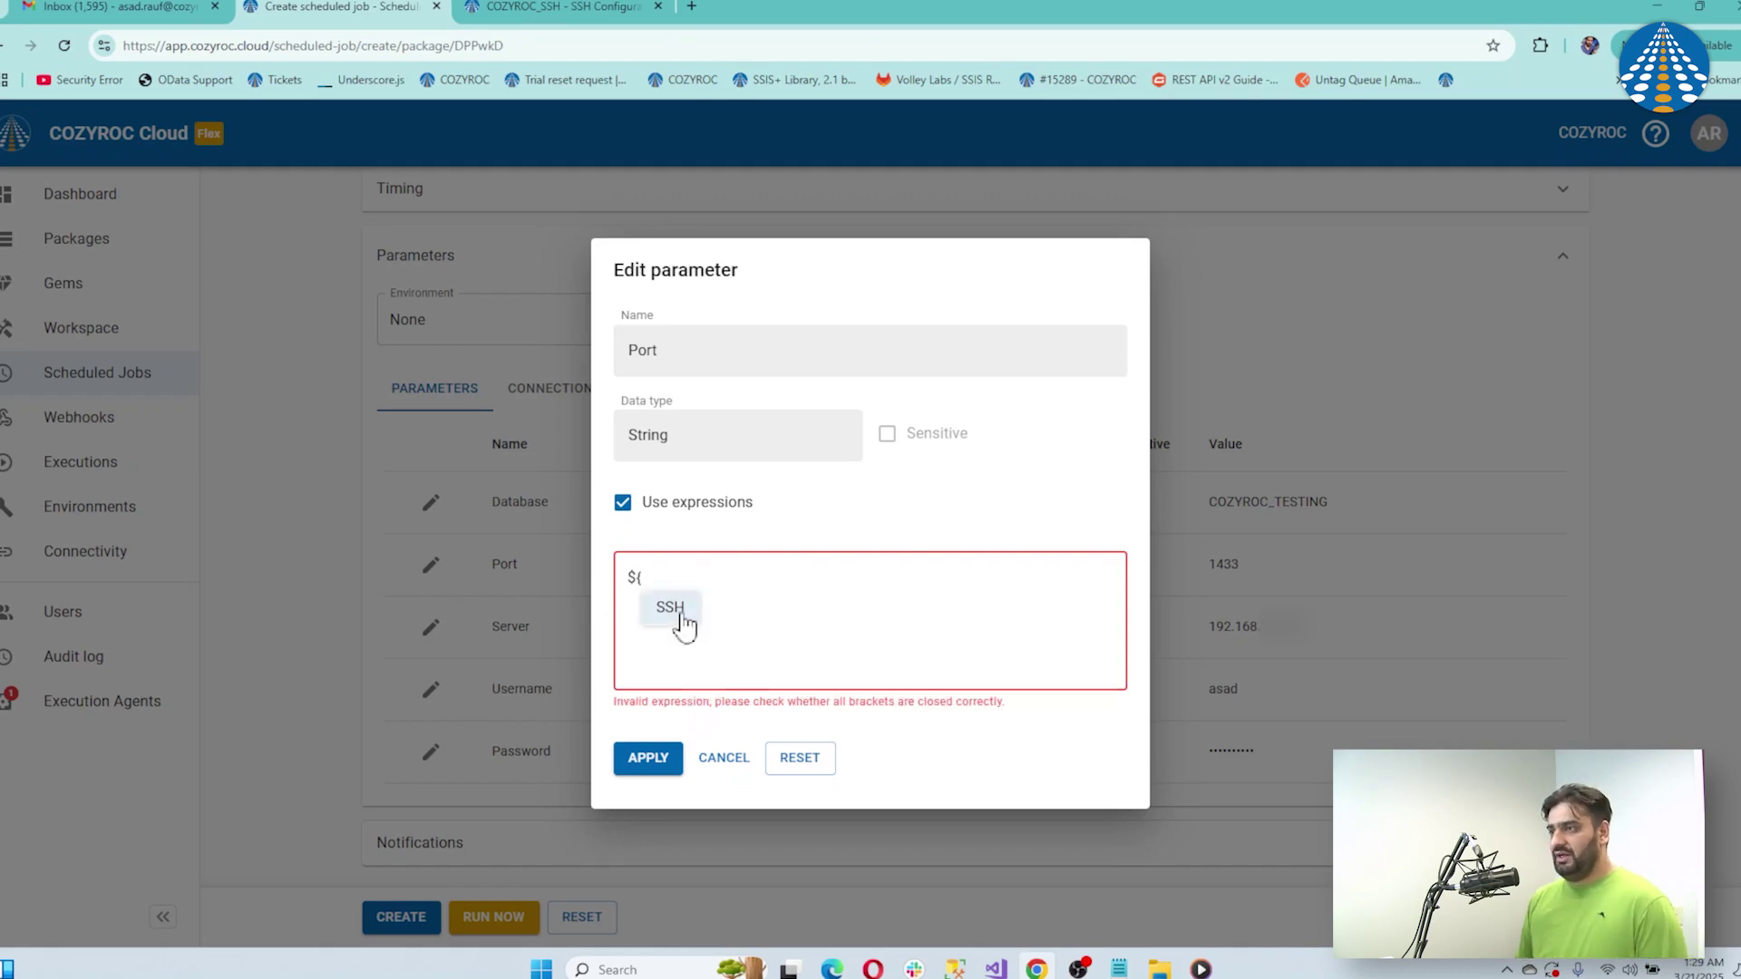
pyautogui.click(679, 617)
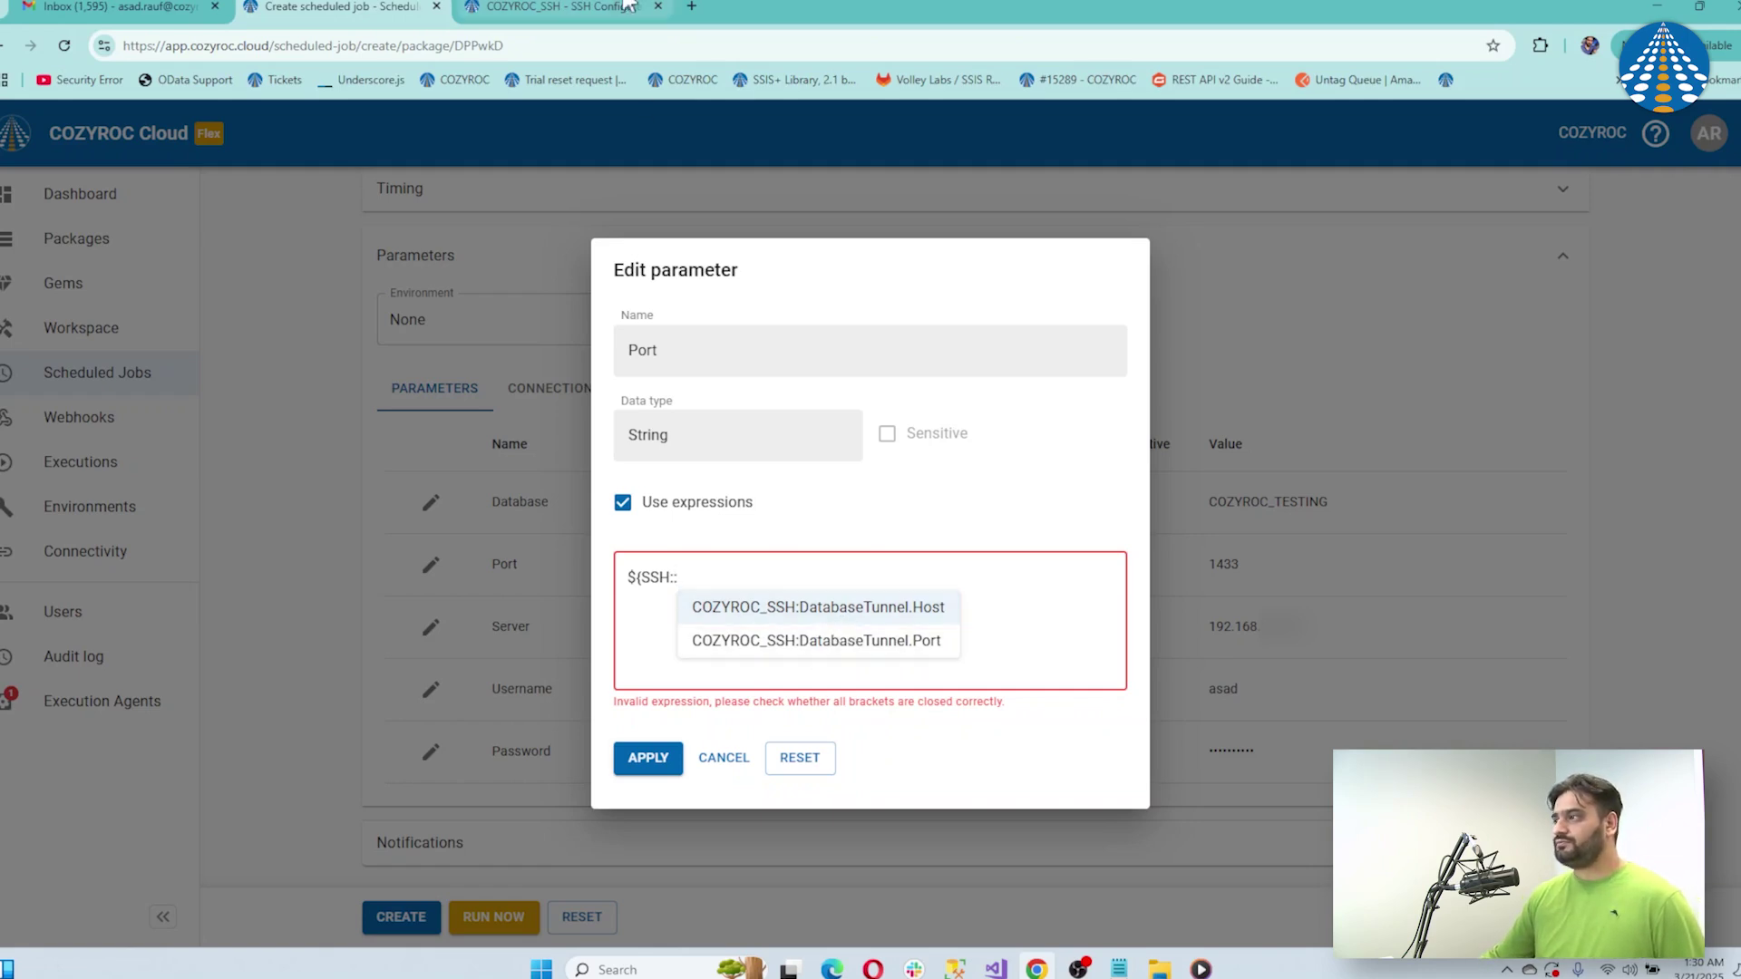
# After rechecking the SSH tunnel settings, bind Port to ${SSH::COZYROC_SSH:DatabaseTunnel.Port} and apply
pyautogui.click(572, 12)
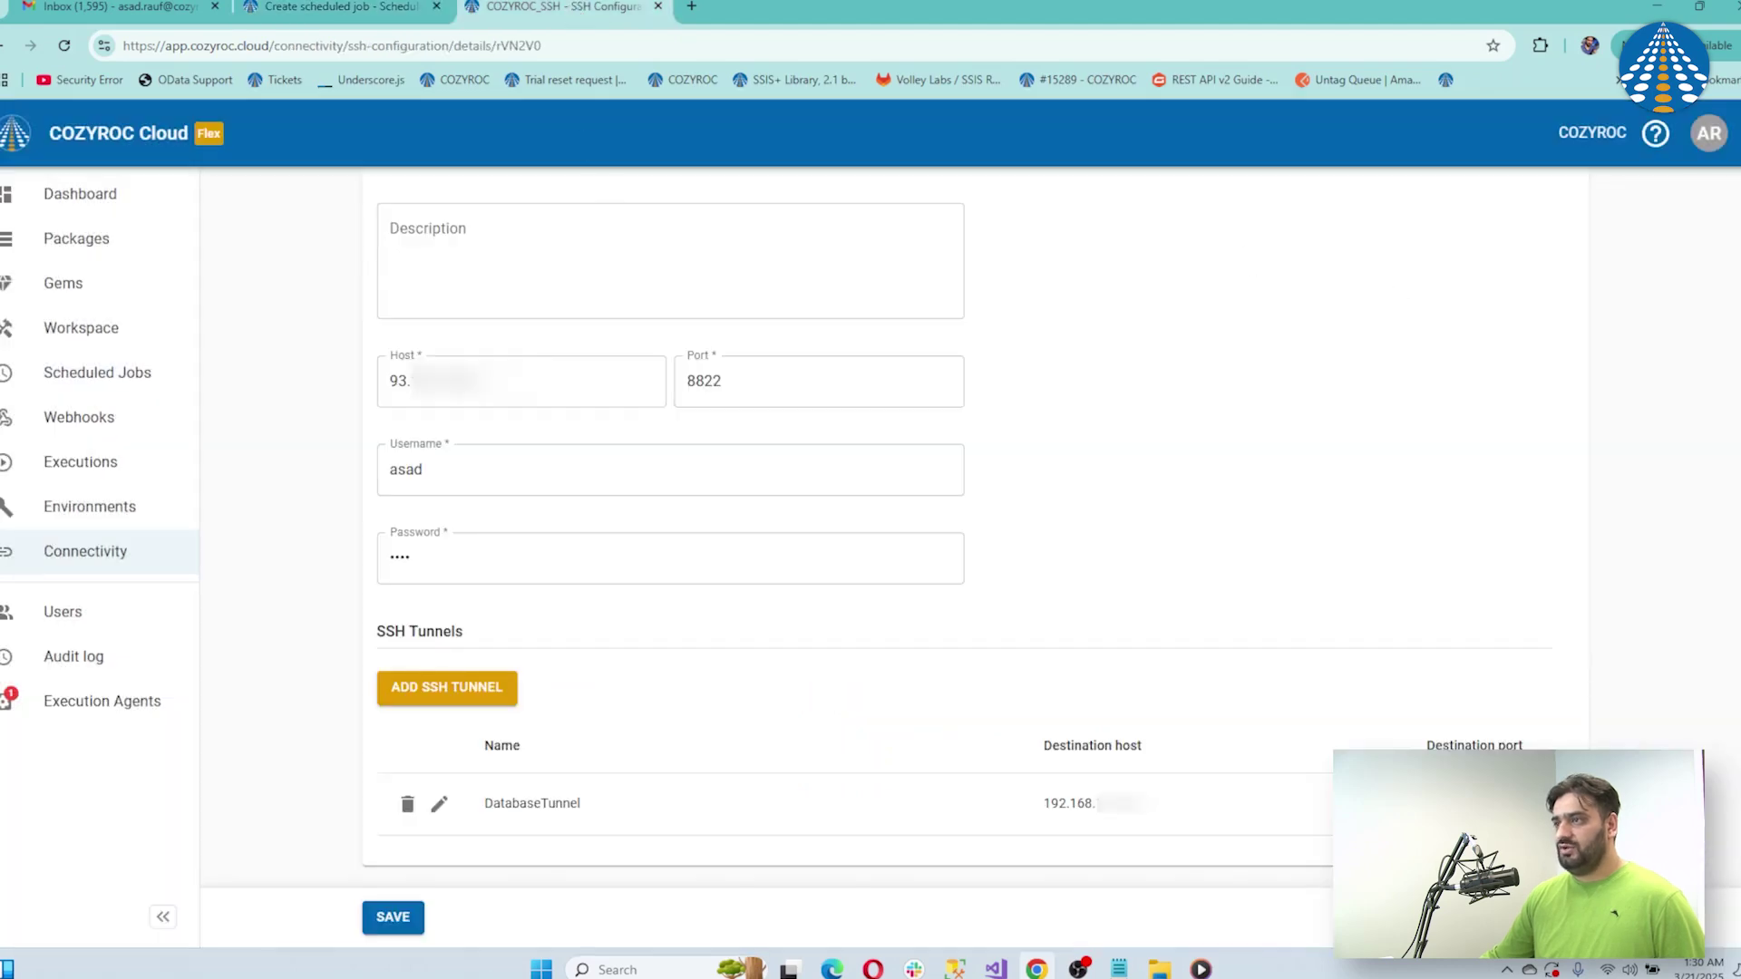
pyautogui.scroll(2, 1035, 745)
pyautogui.scroll(-2, 1036, 746)
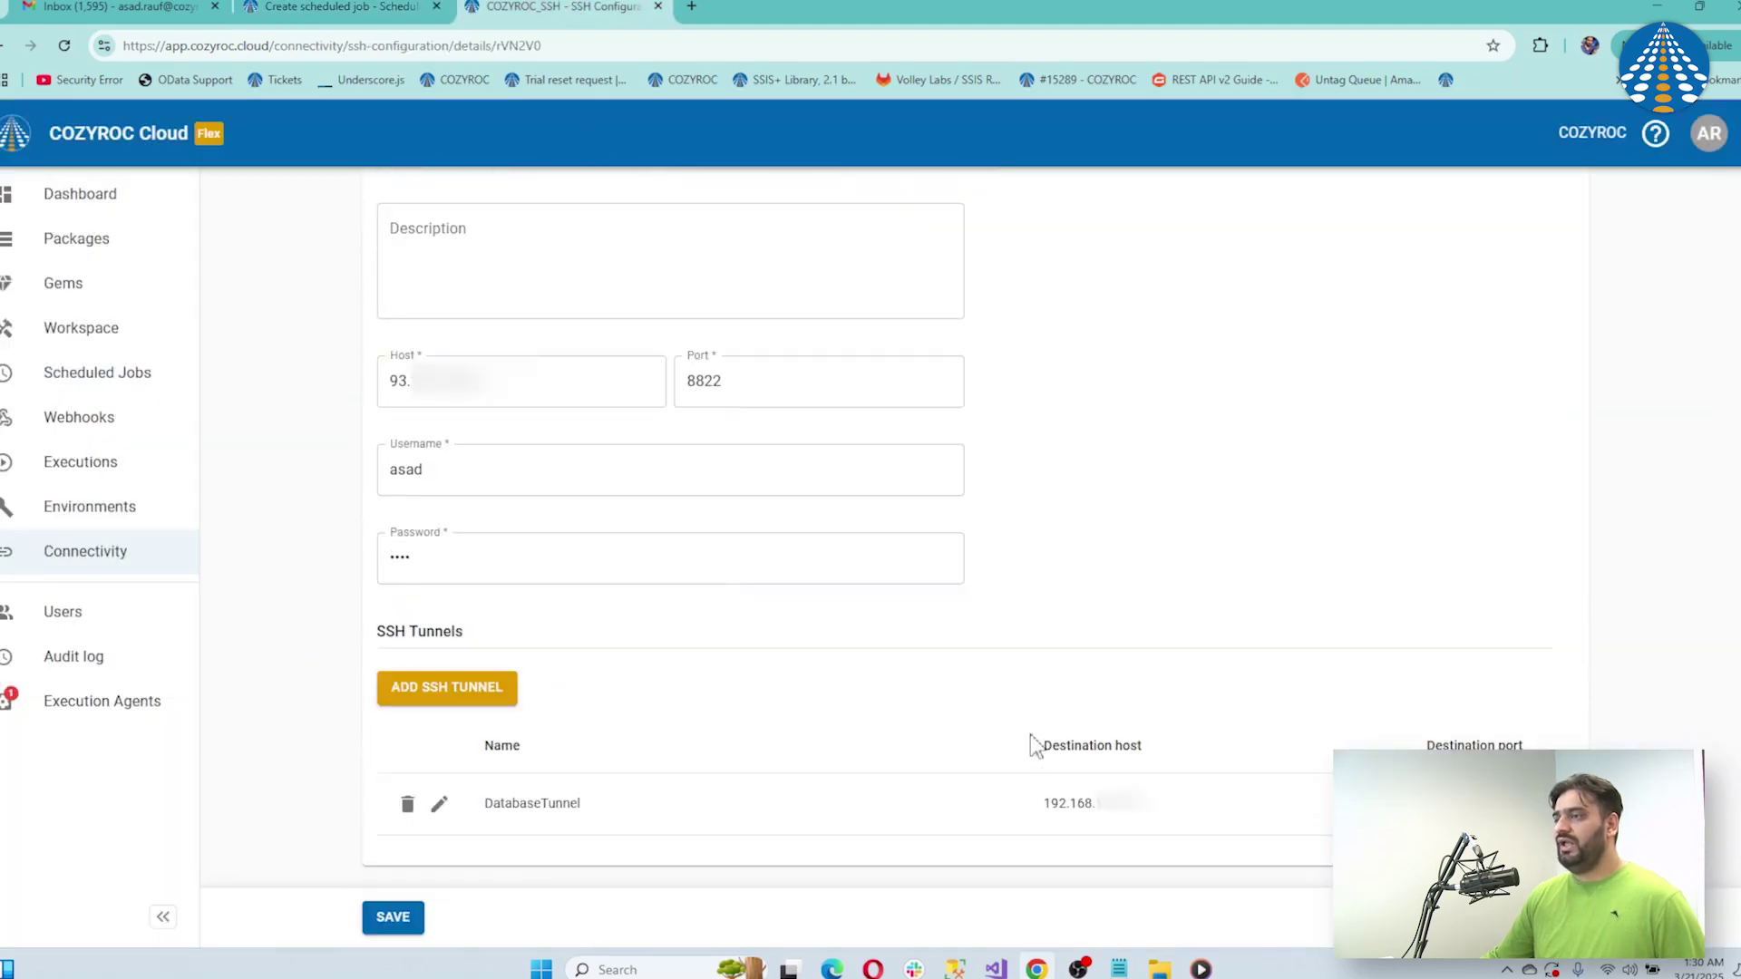
pyautogui.click(361, 8)
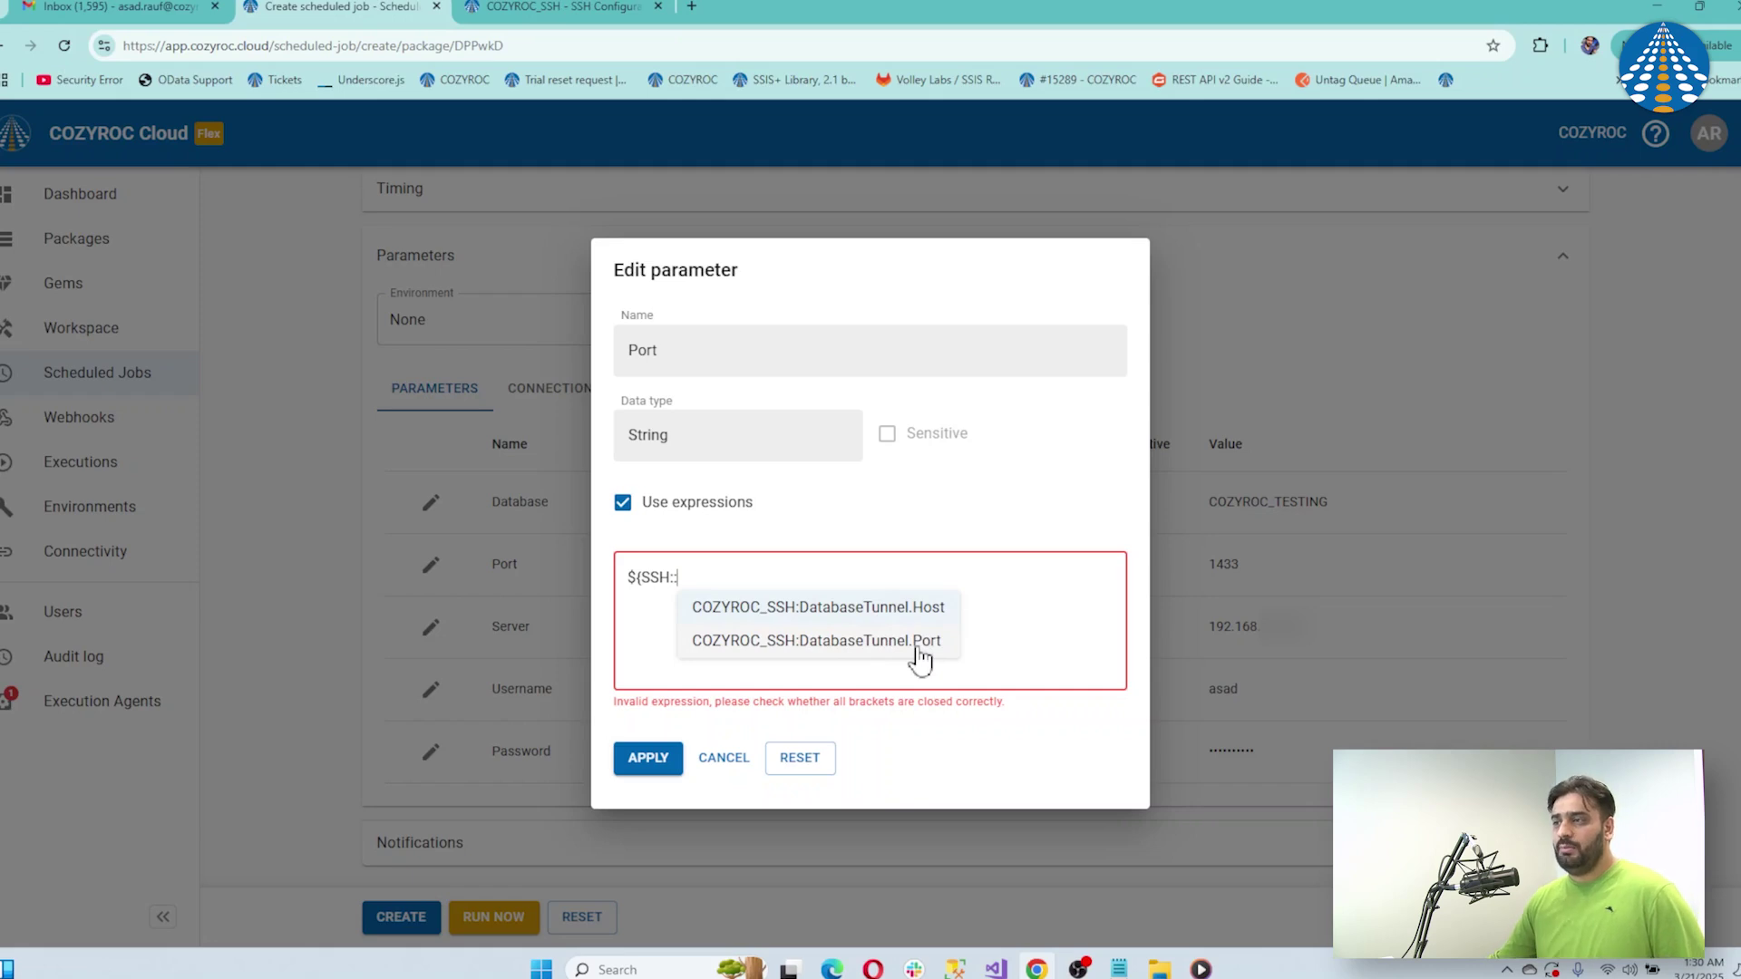
pyautogui.click(841, 643)
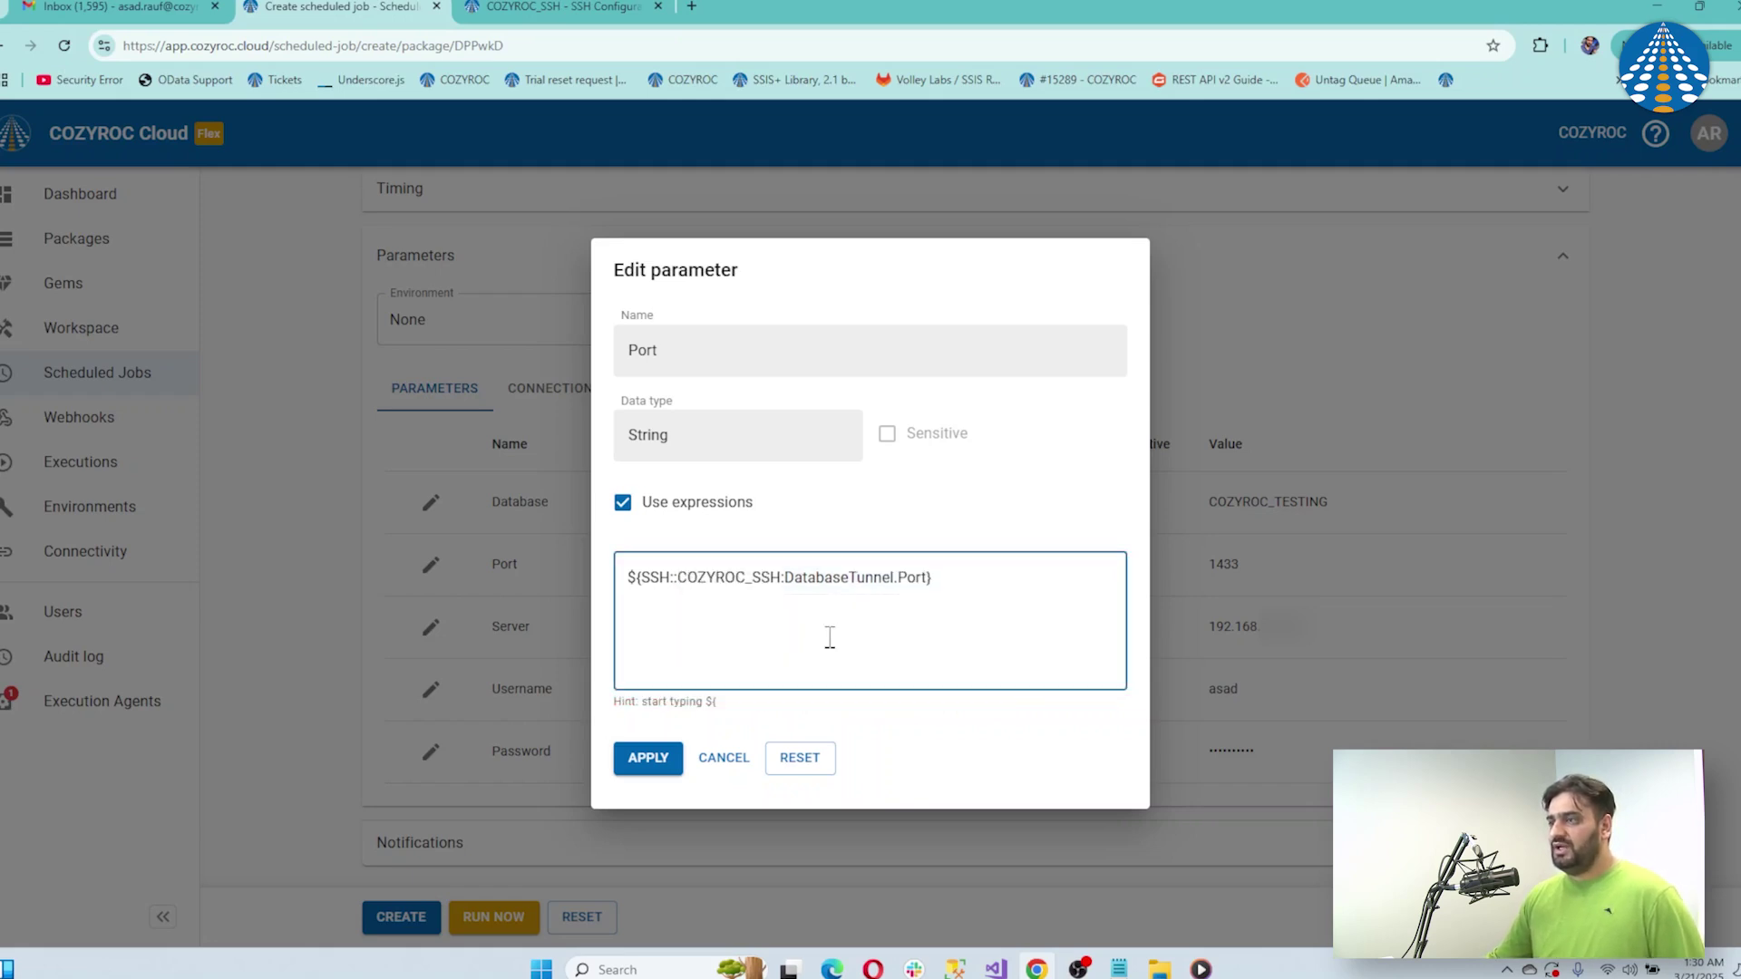
pyautogui.click(648, 758)
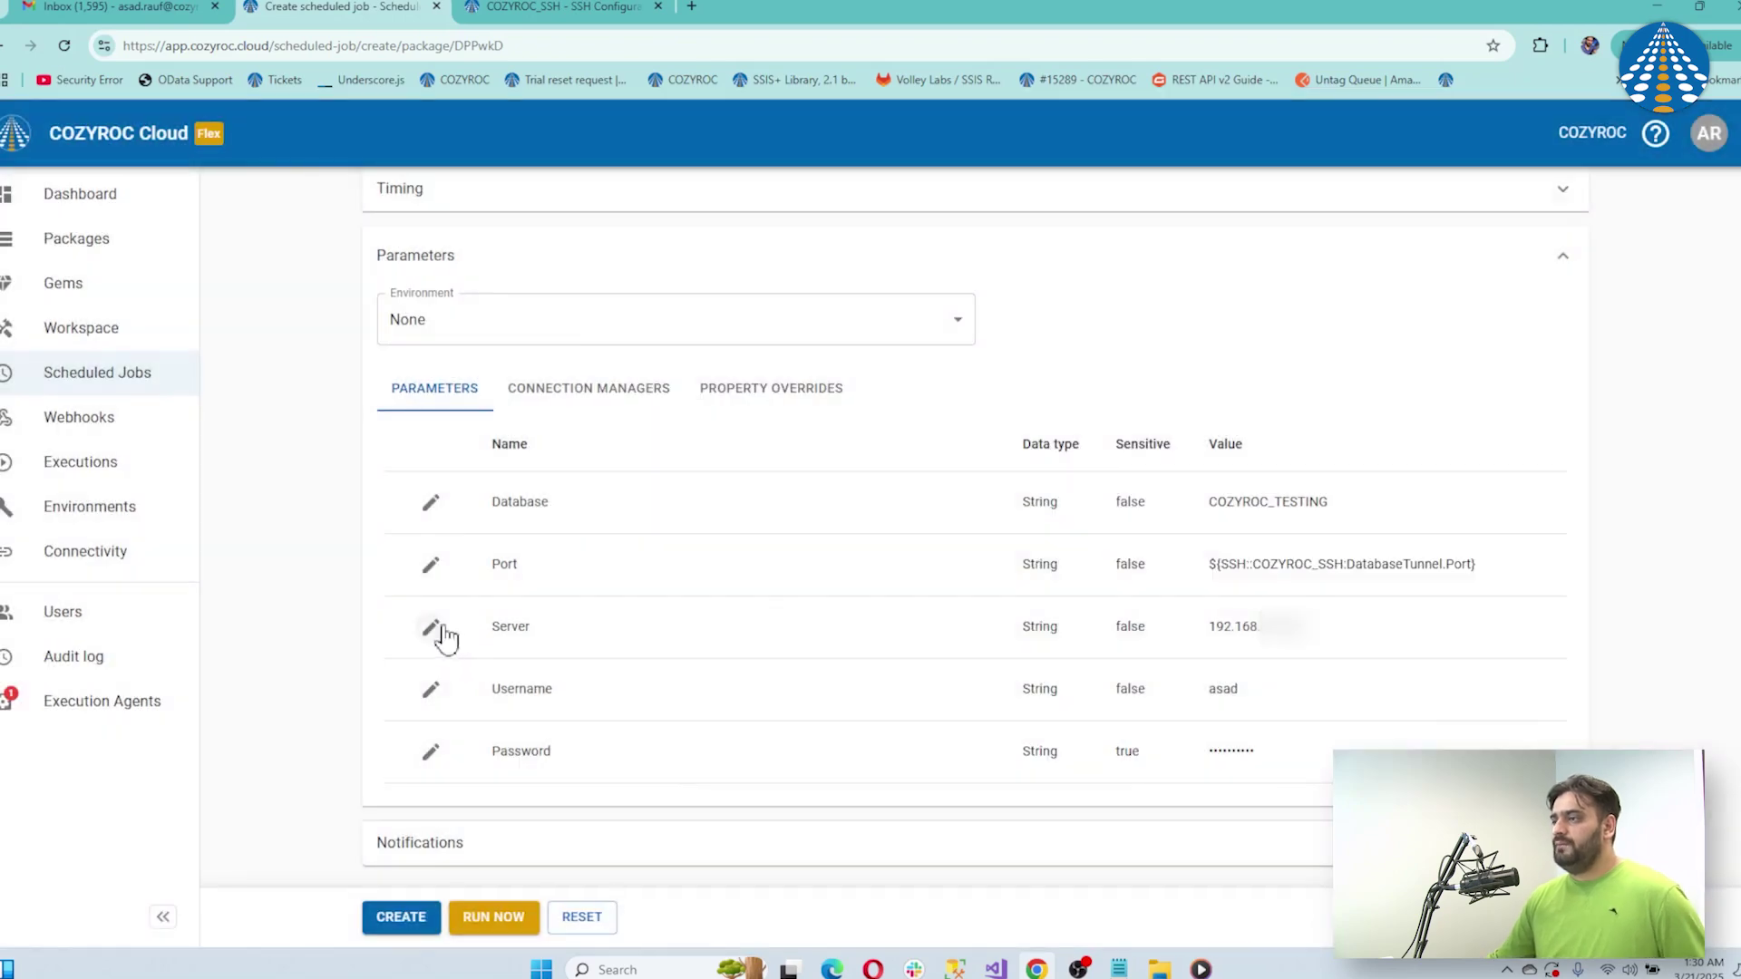
pyautogui.click(433, 626)
# Replace the Server address with the expression ${SSH::COZYROC_SSH:DatabaseTunnel.Host} and apply it
pyautogui.click(658, 533)
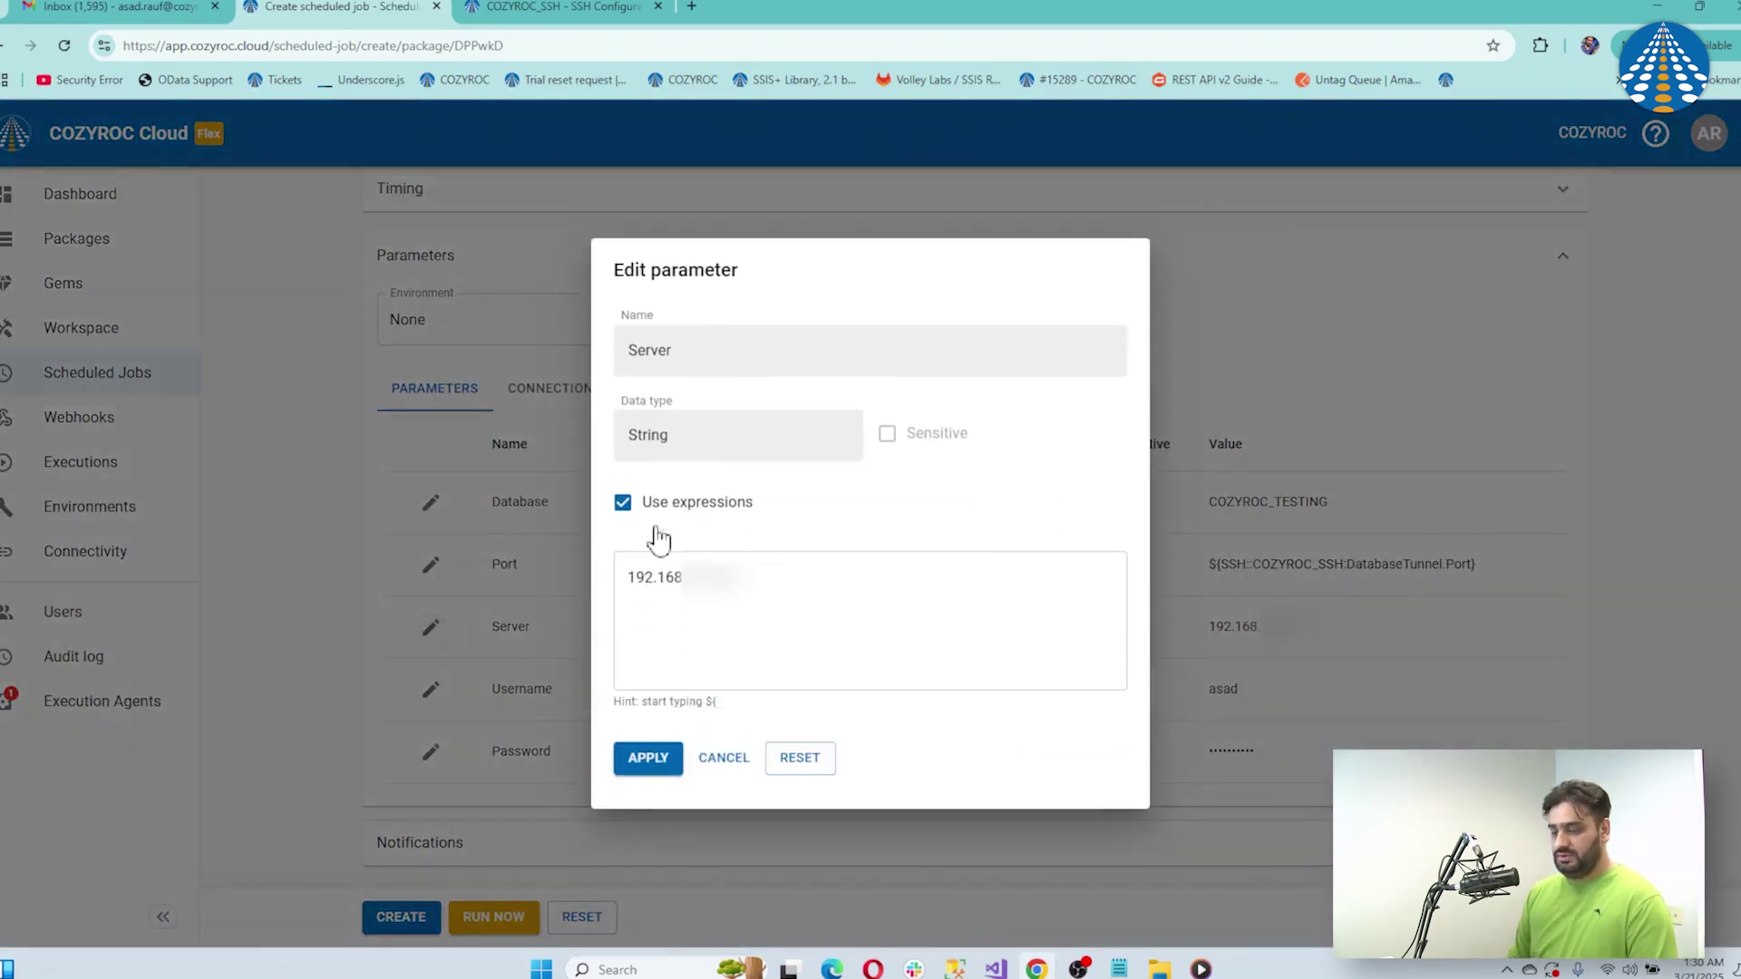
pyautogui.click(742, 630)
pyautogui.hotkey('ctrl', 'a')
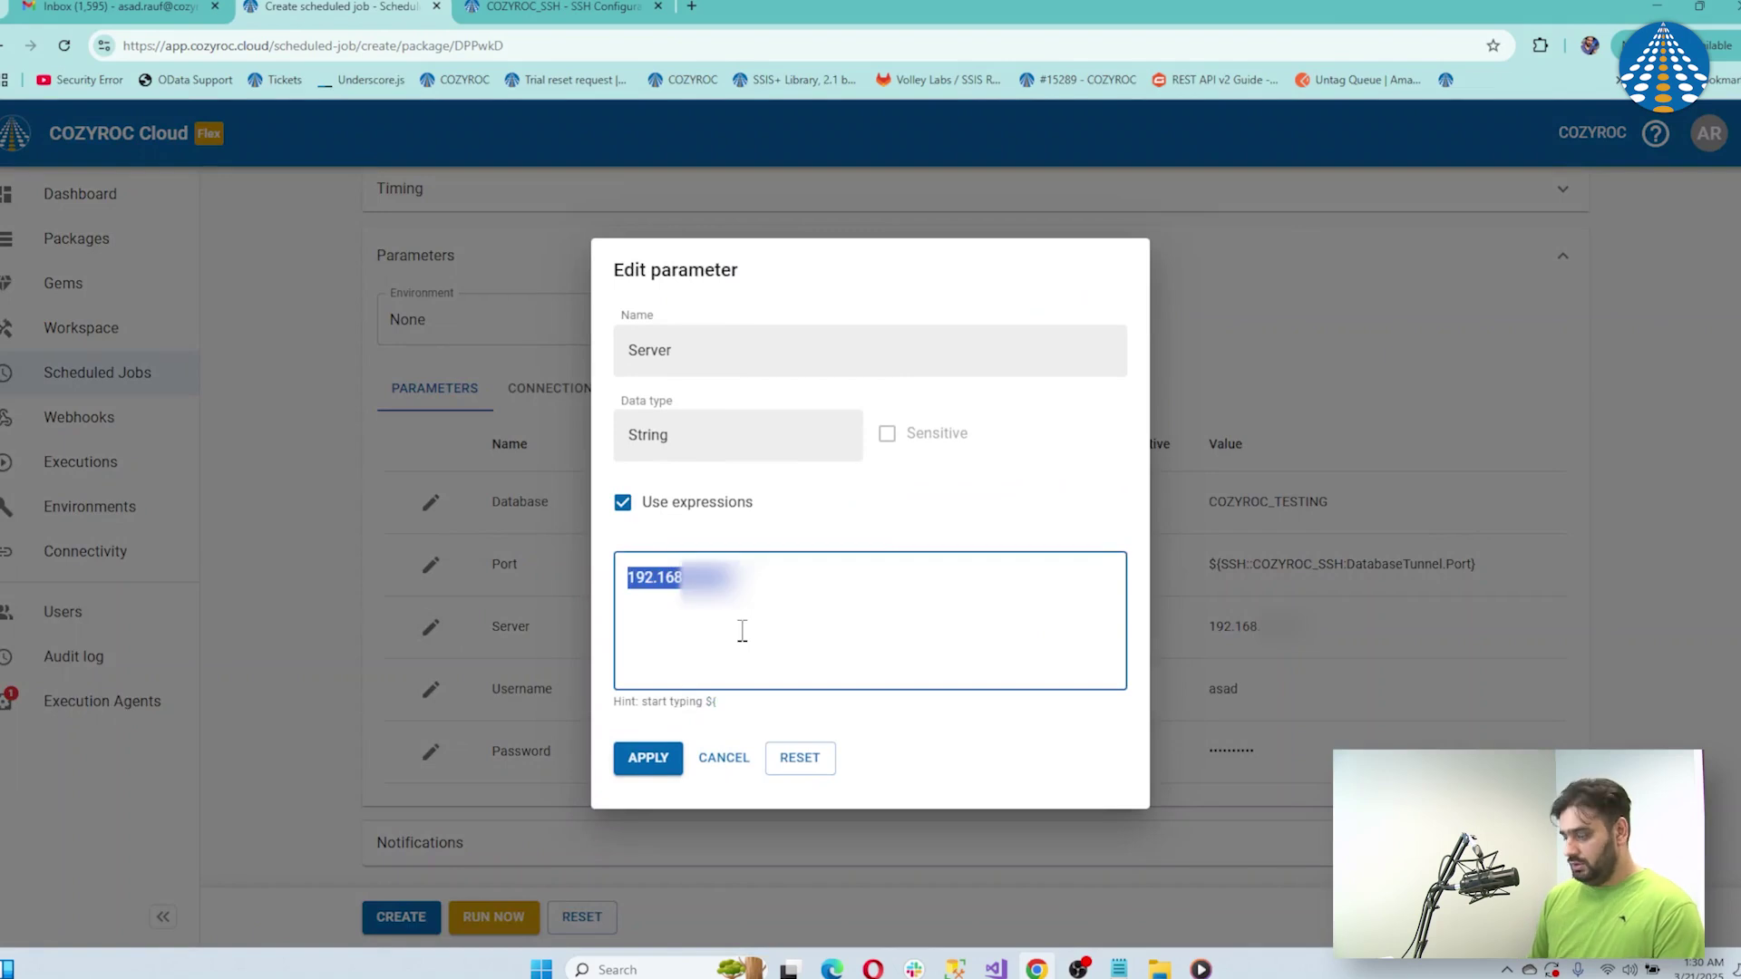
pyautogui.write('$')
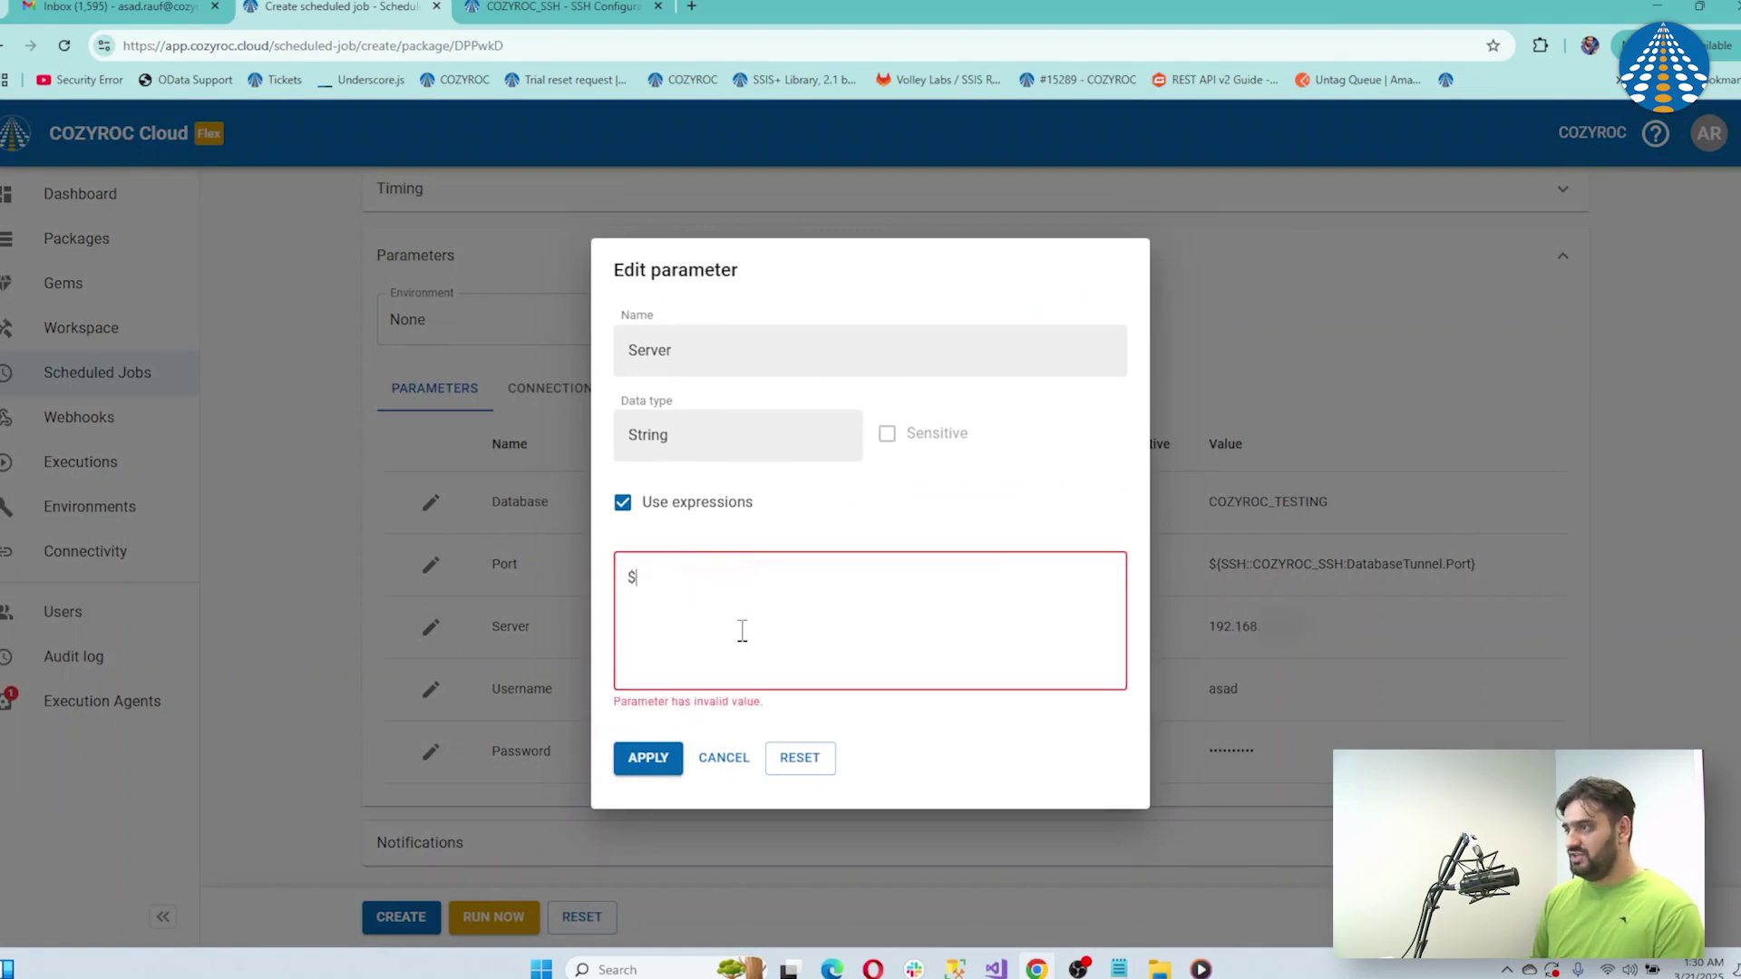
pyautogui.write('{')
pyautogui.press('Return')
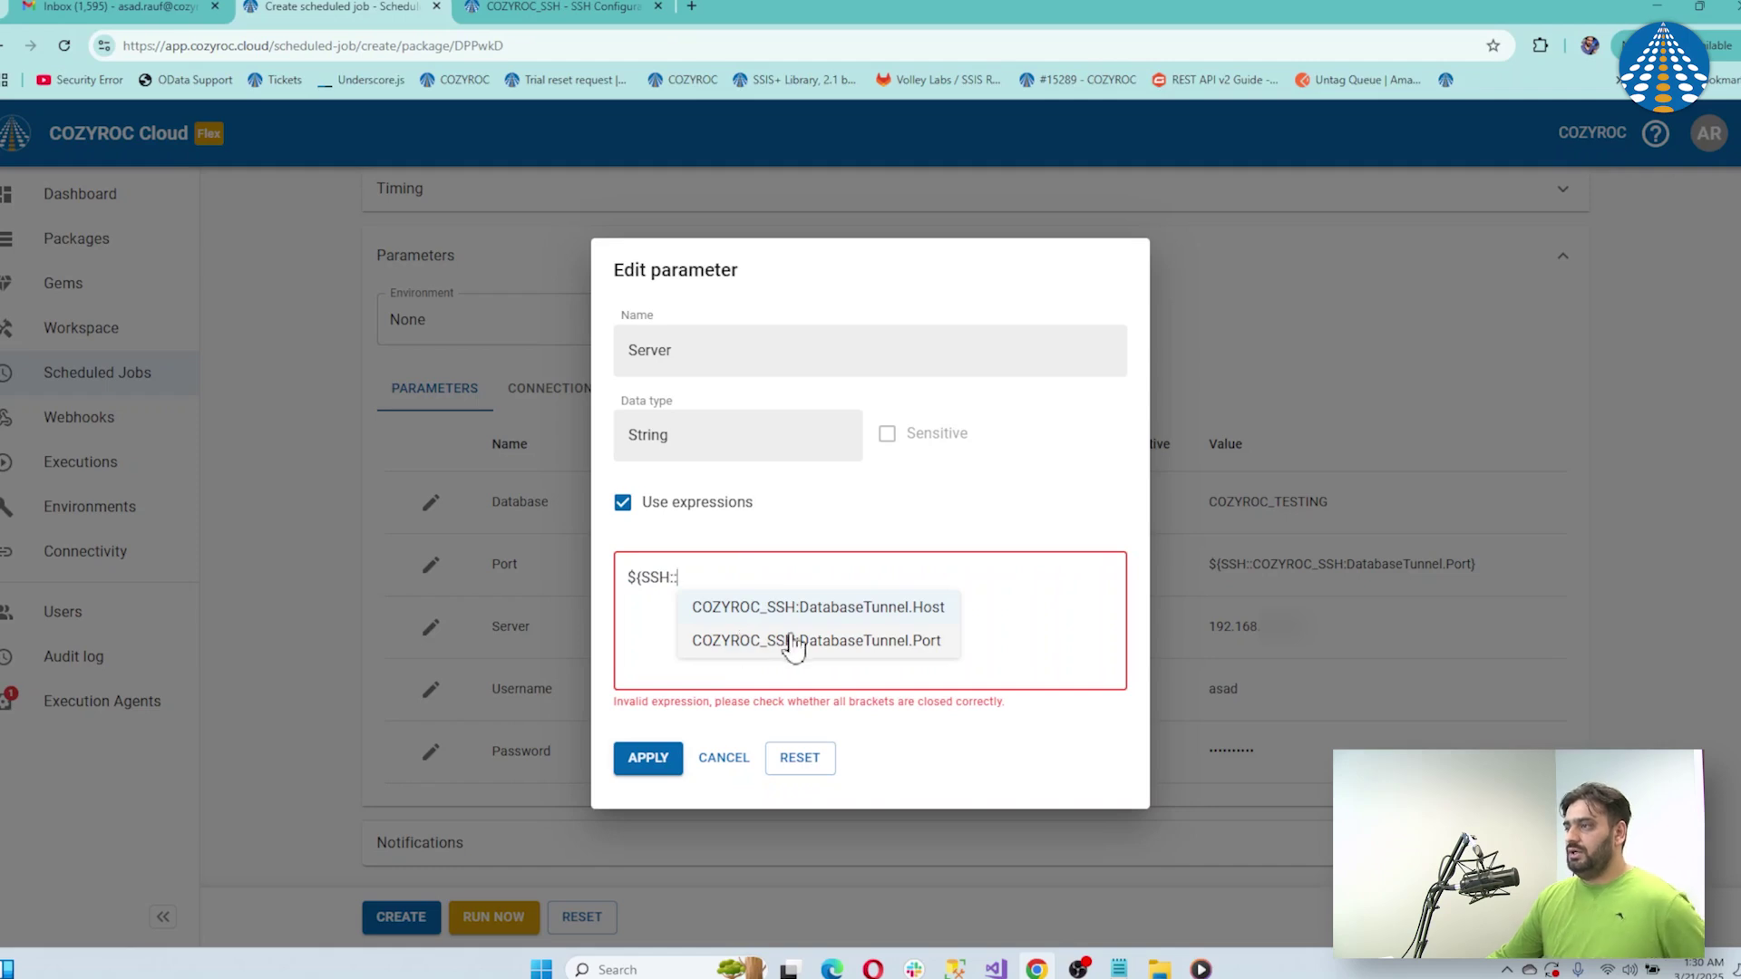
pyautogui.click(873, 616)
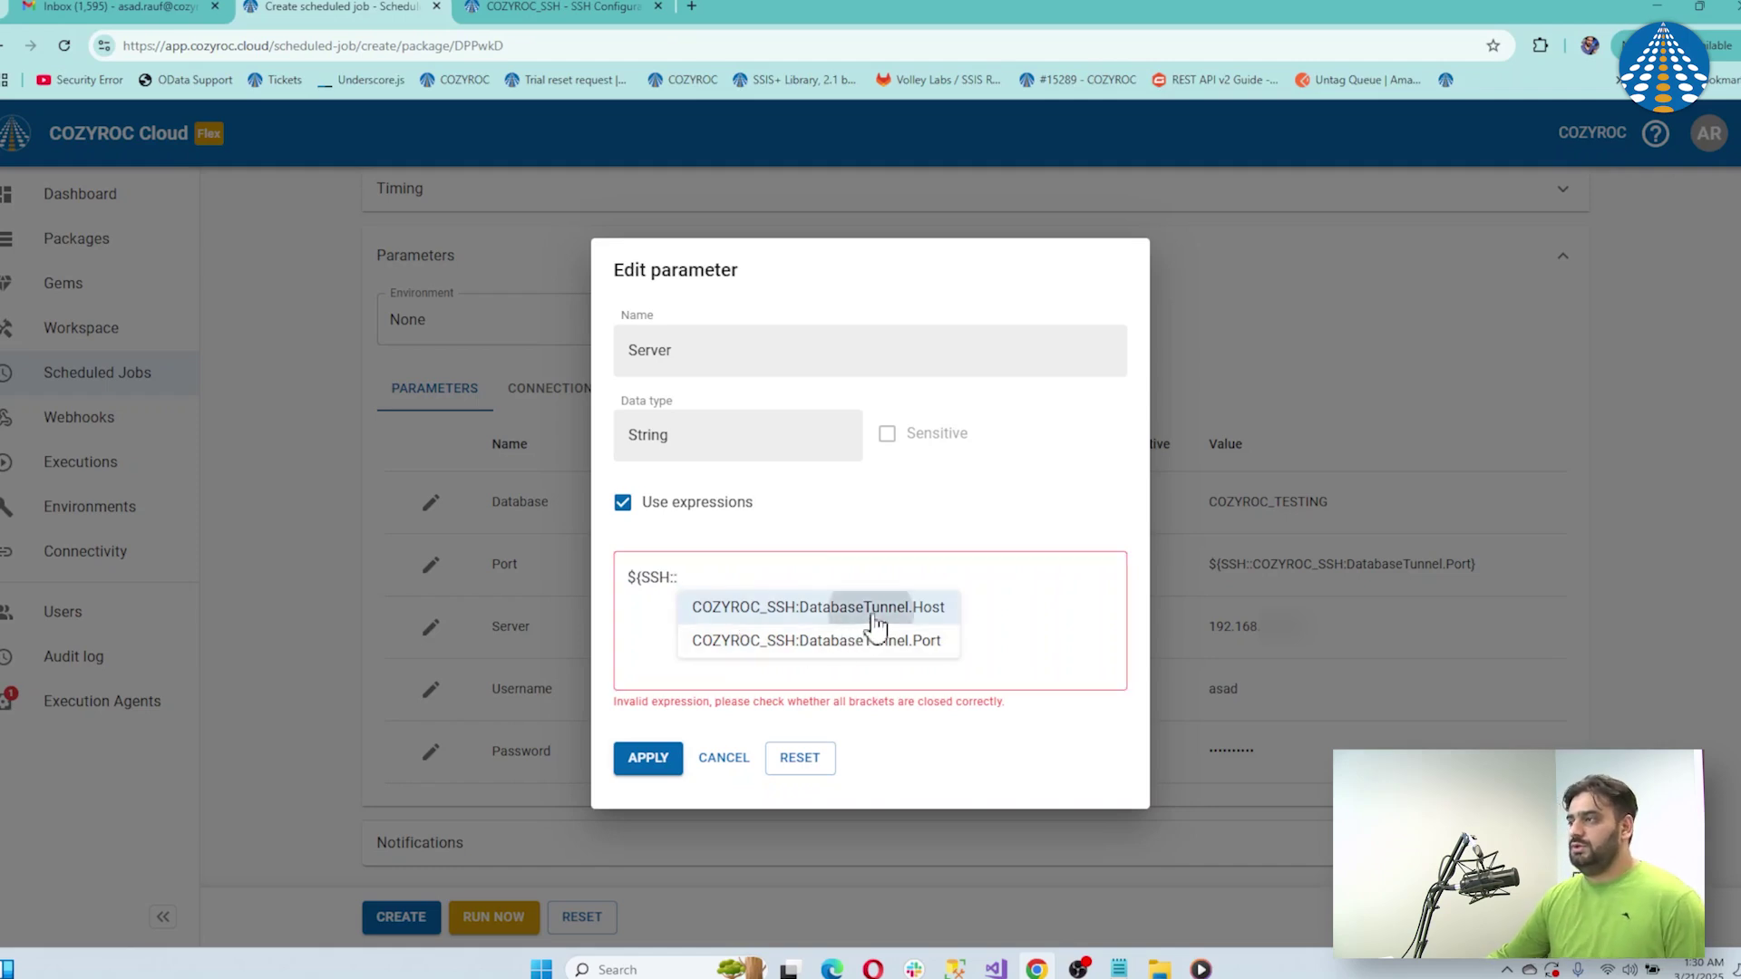
pyautogui.click(663, 764)
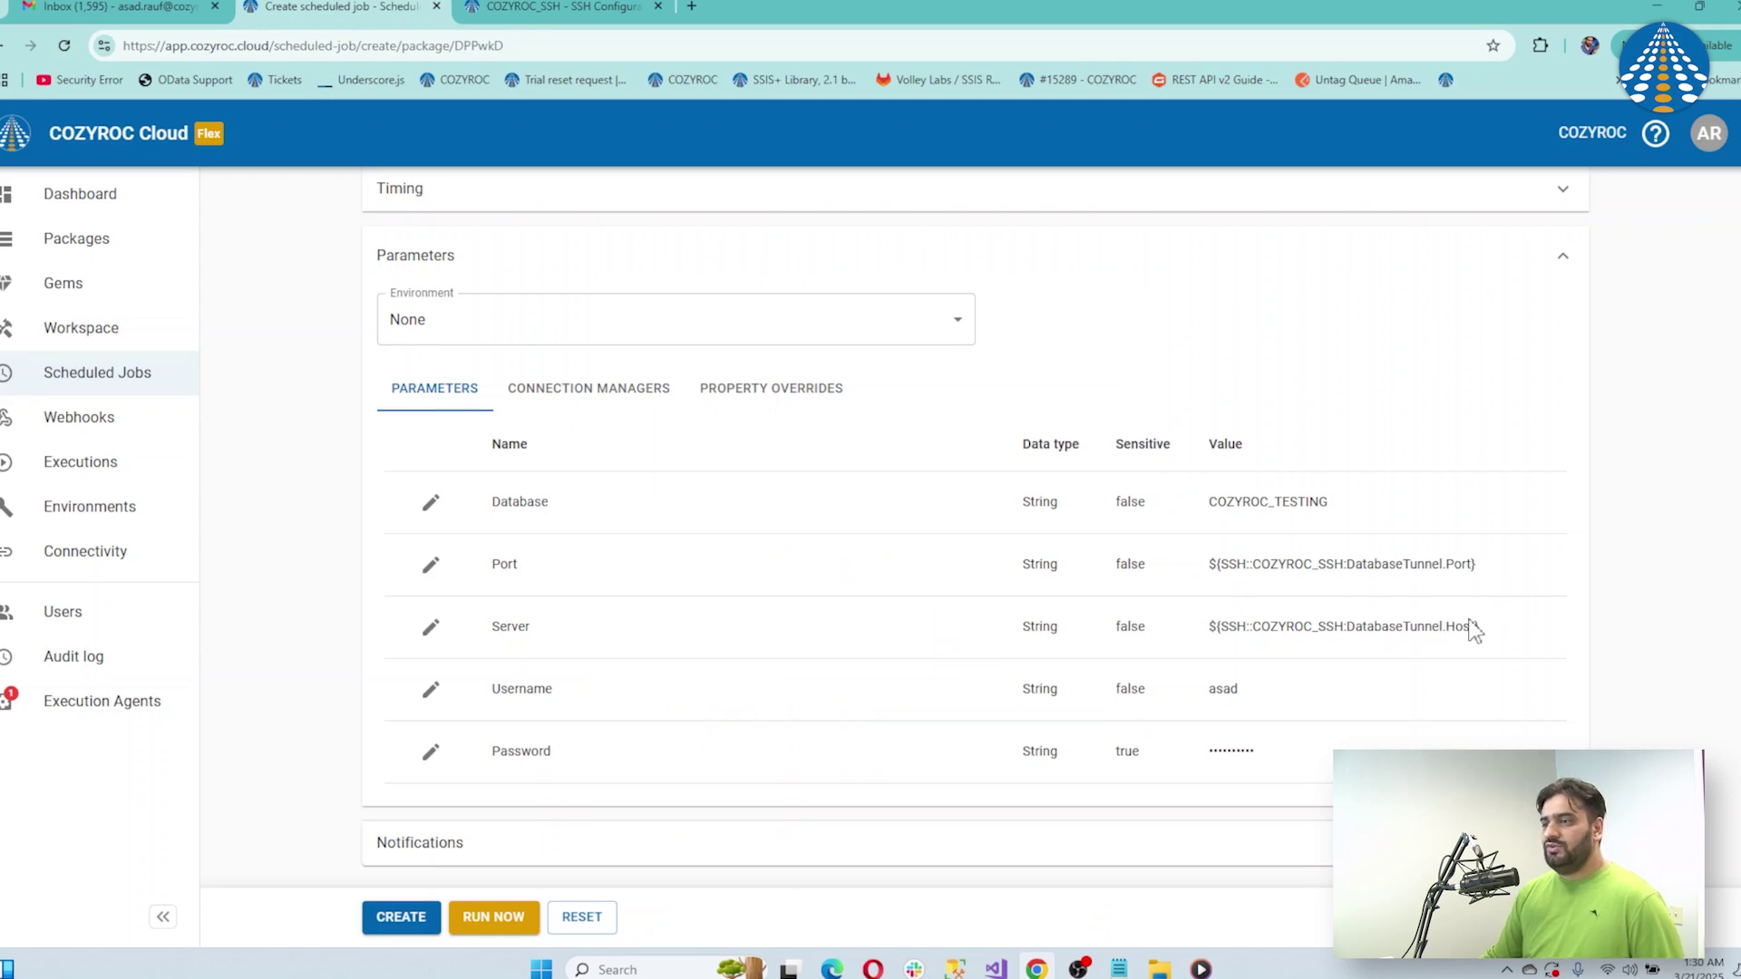
# Create the Daily job, run the package now, and open the started execution's details
pyautogui.click(407, 919)
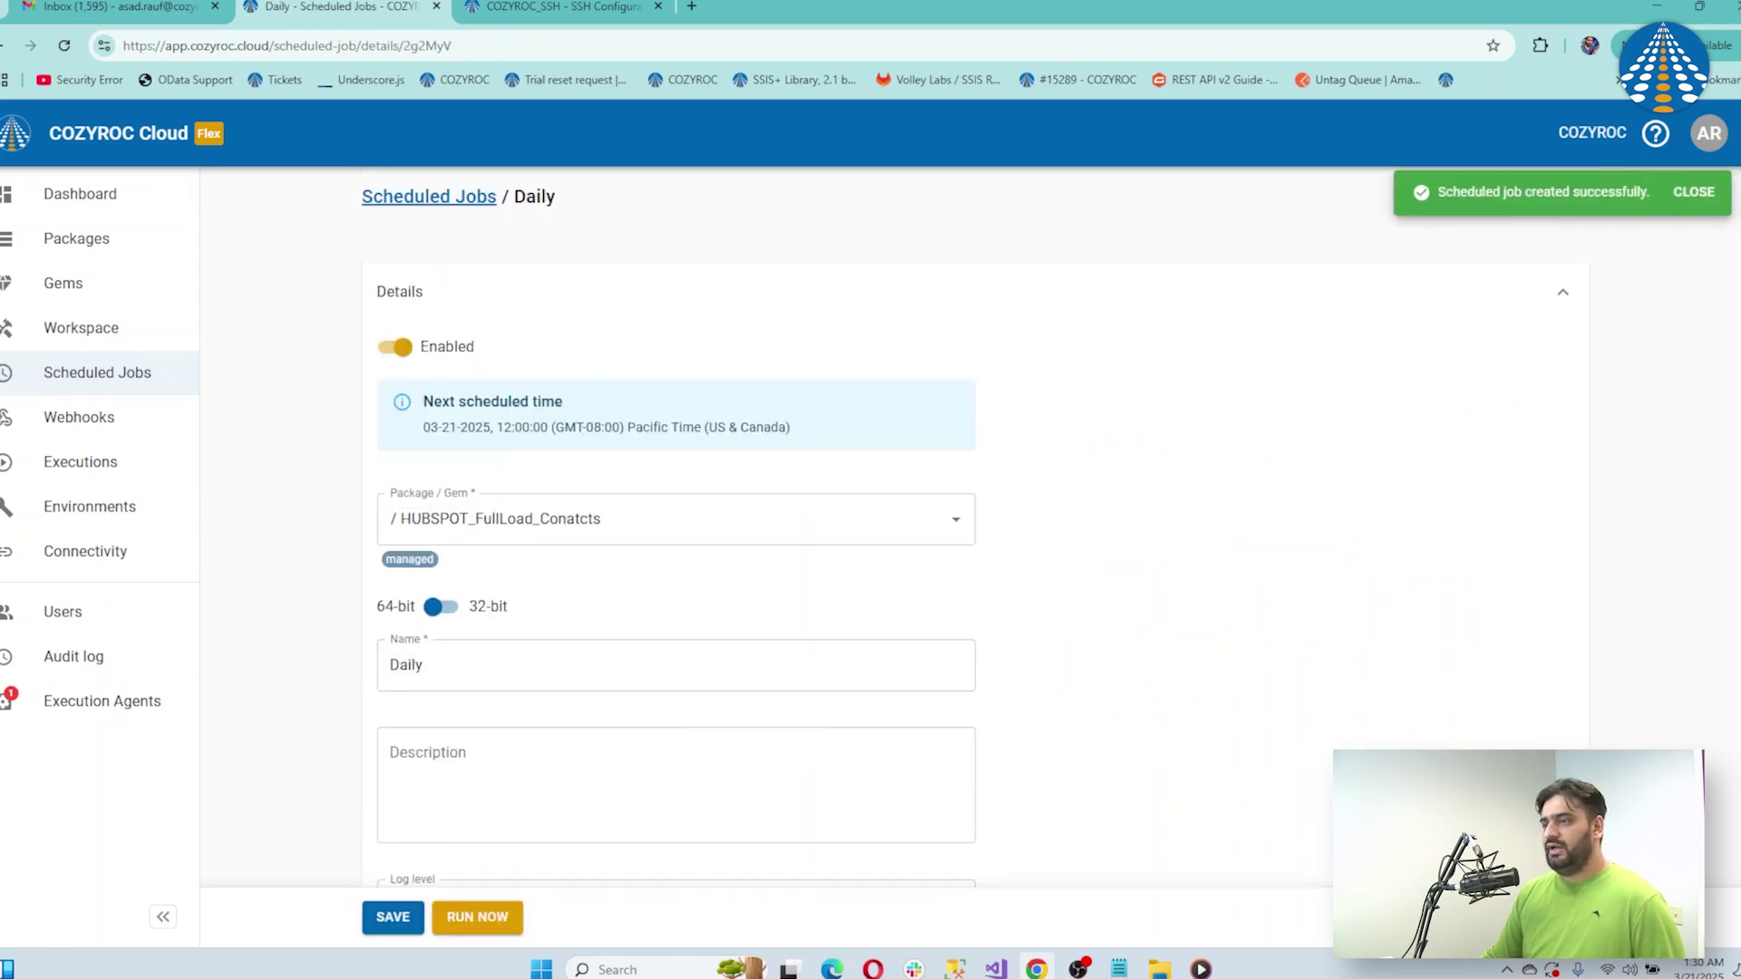
pyautogui.scroll(-2, 920, 738)
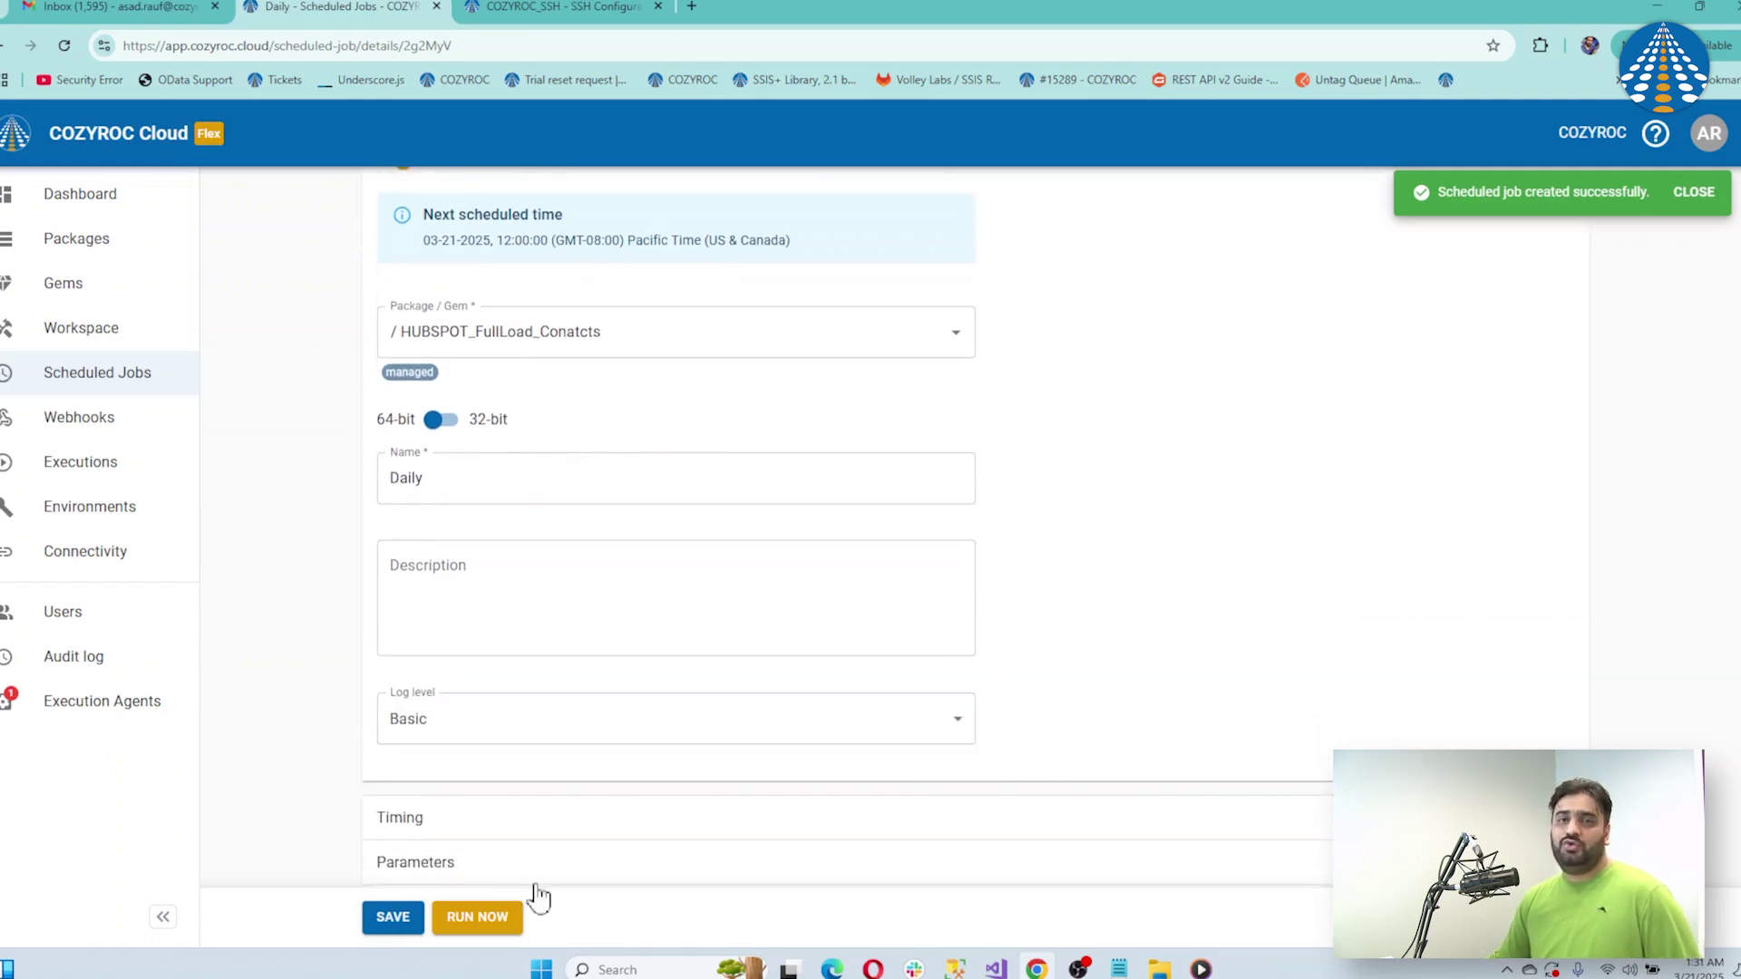
pyautogui.click(498, 918)
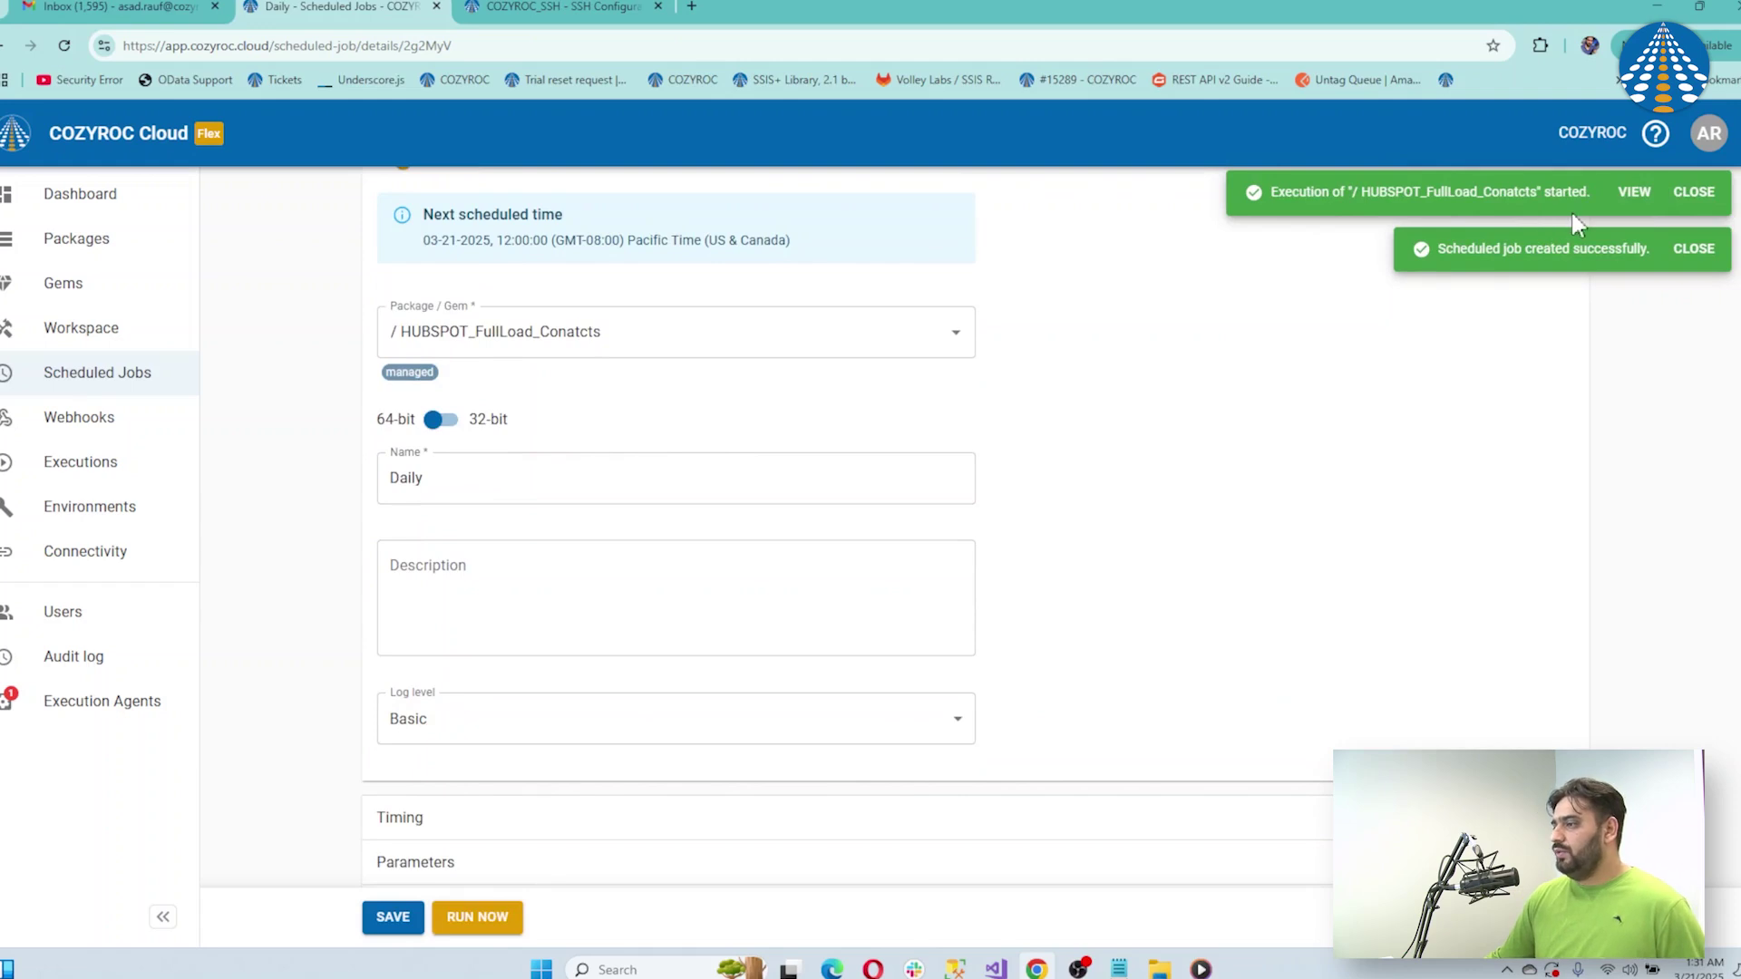
pyautogui.click(1634, 193)
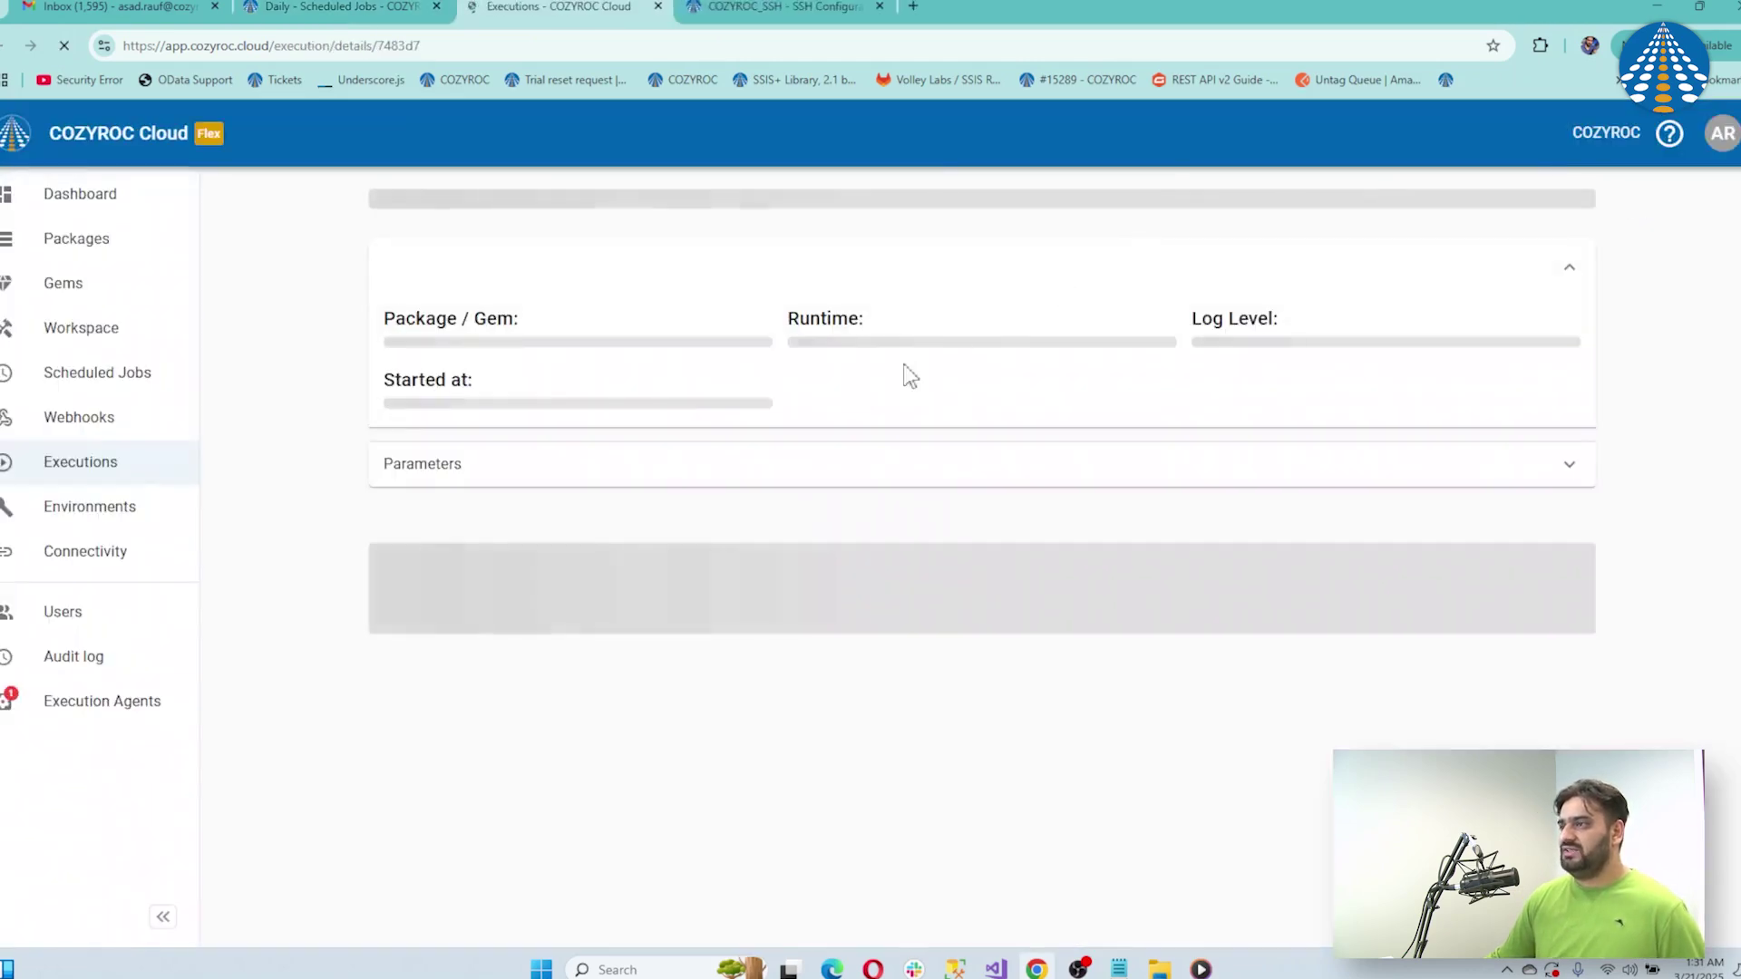